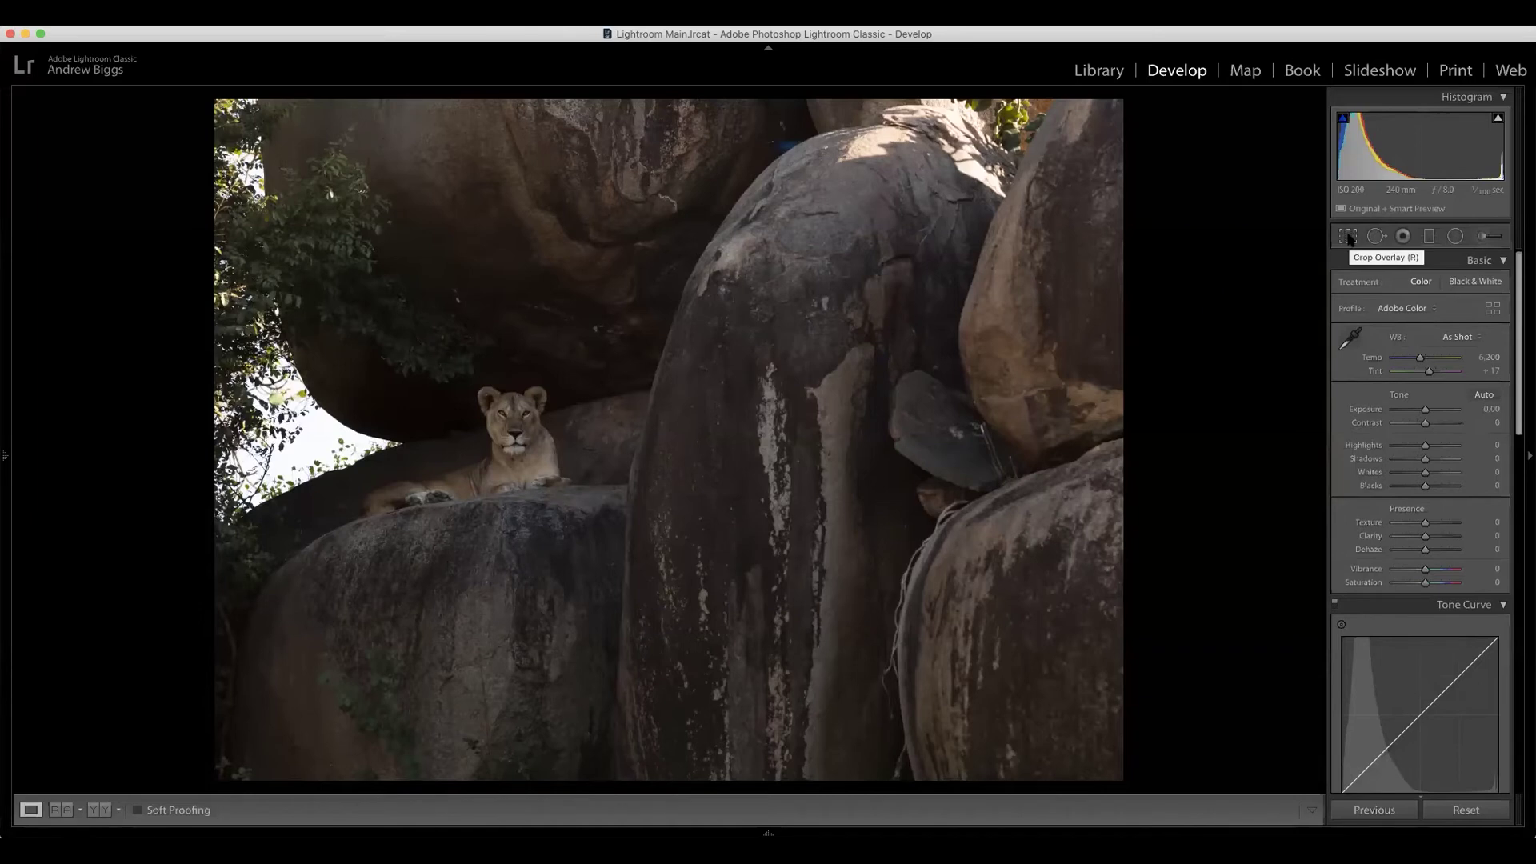
Open the crop tool and cycle through its guide overlays, ending on the full grid.
left_click(1349, 237)
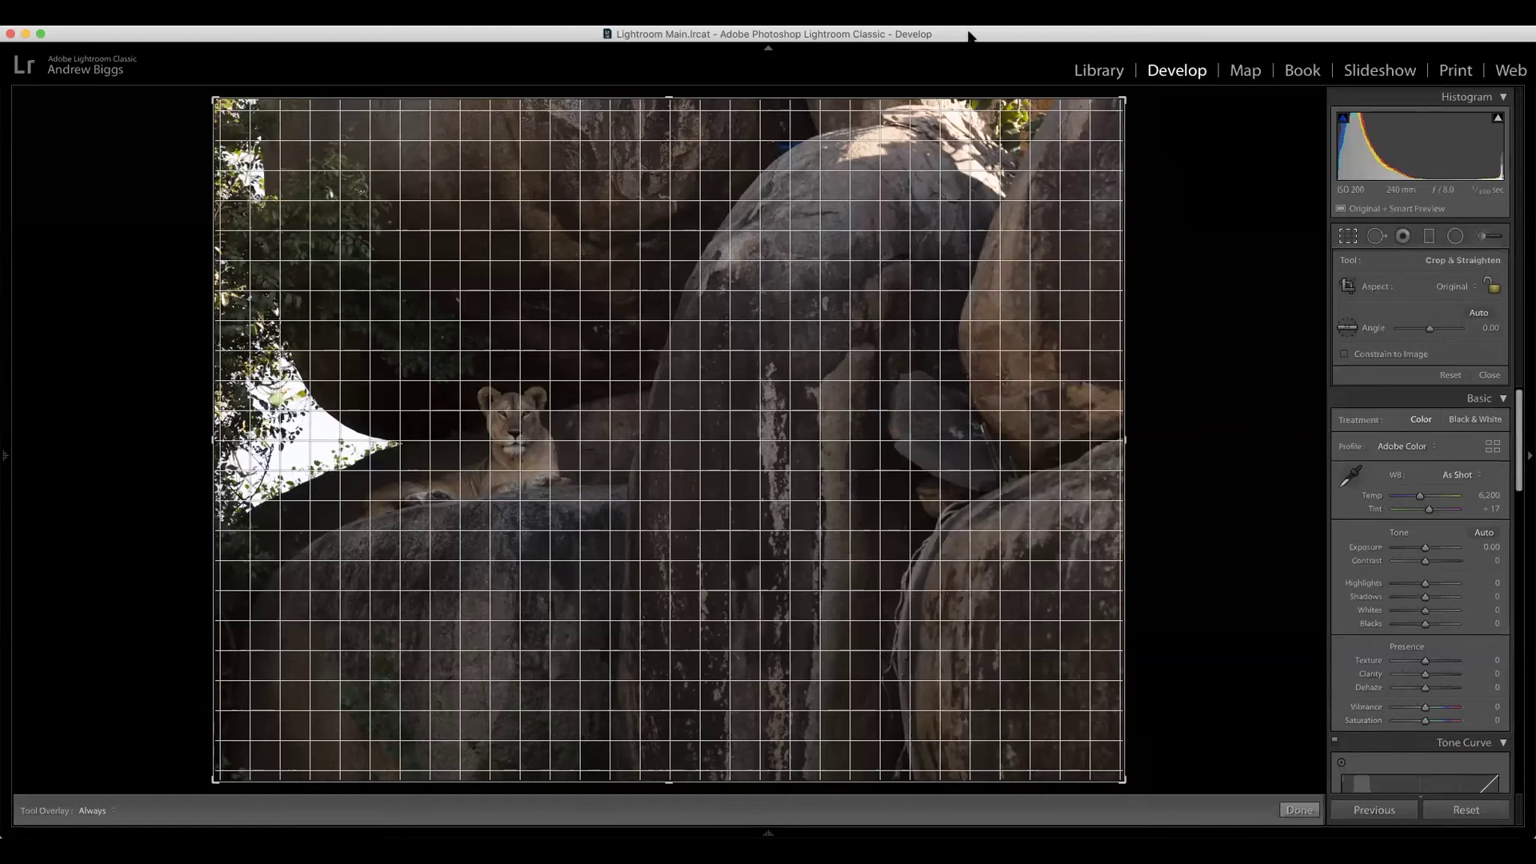
key("o")
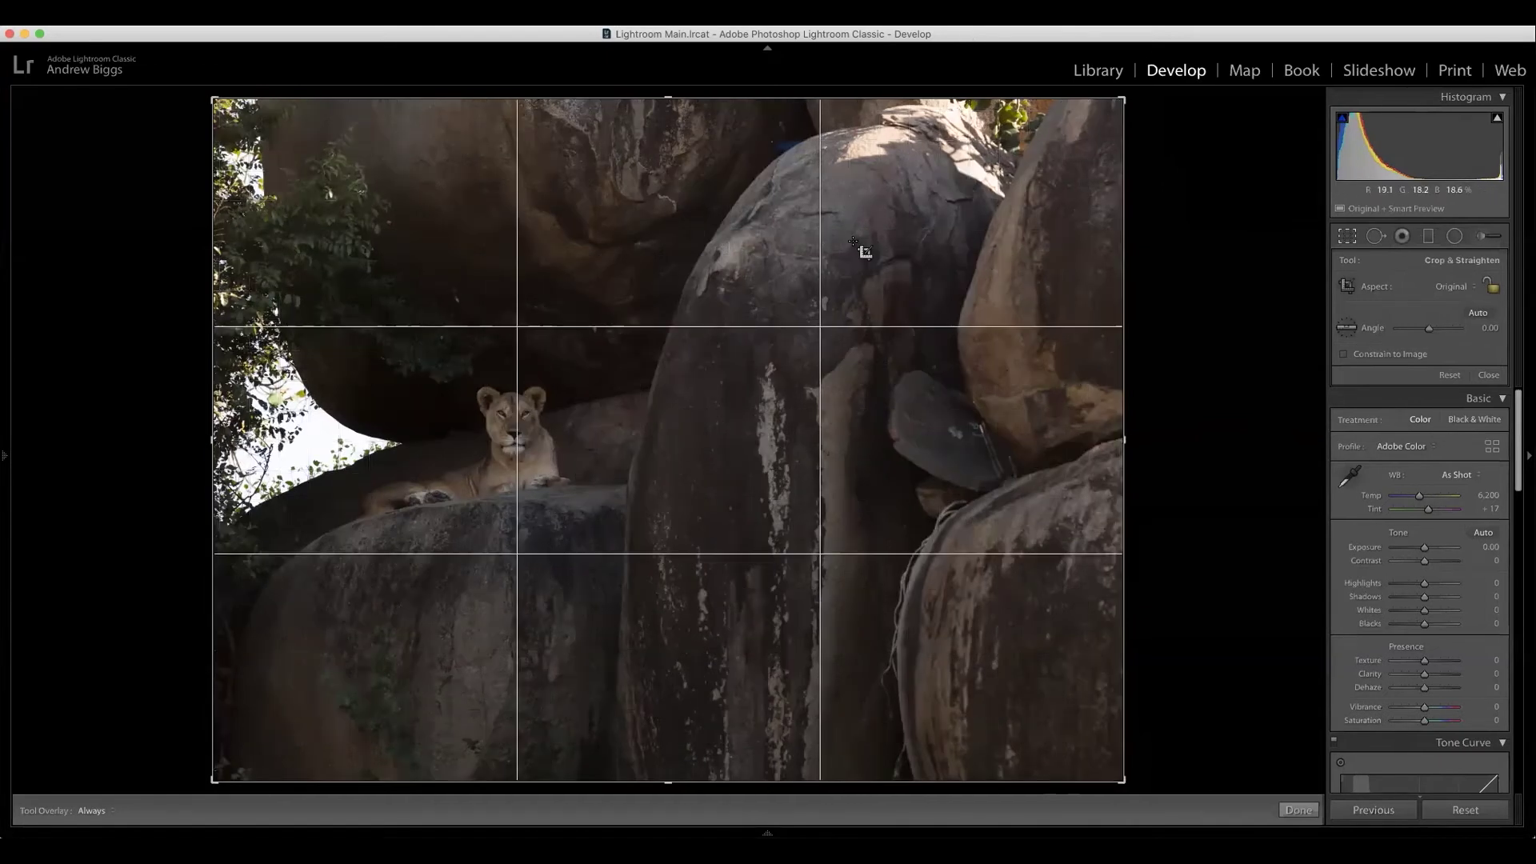
key("o")
key("o")
key("o")
key("o")
key("o")
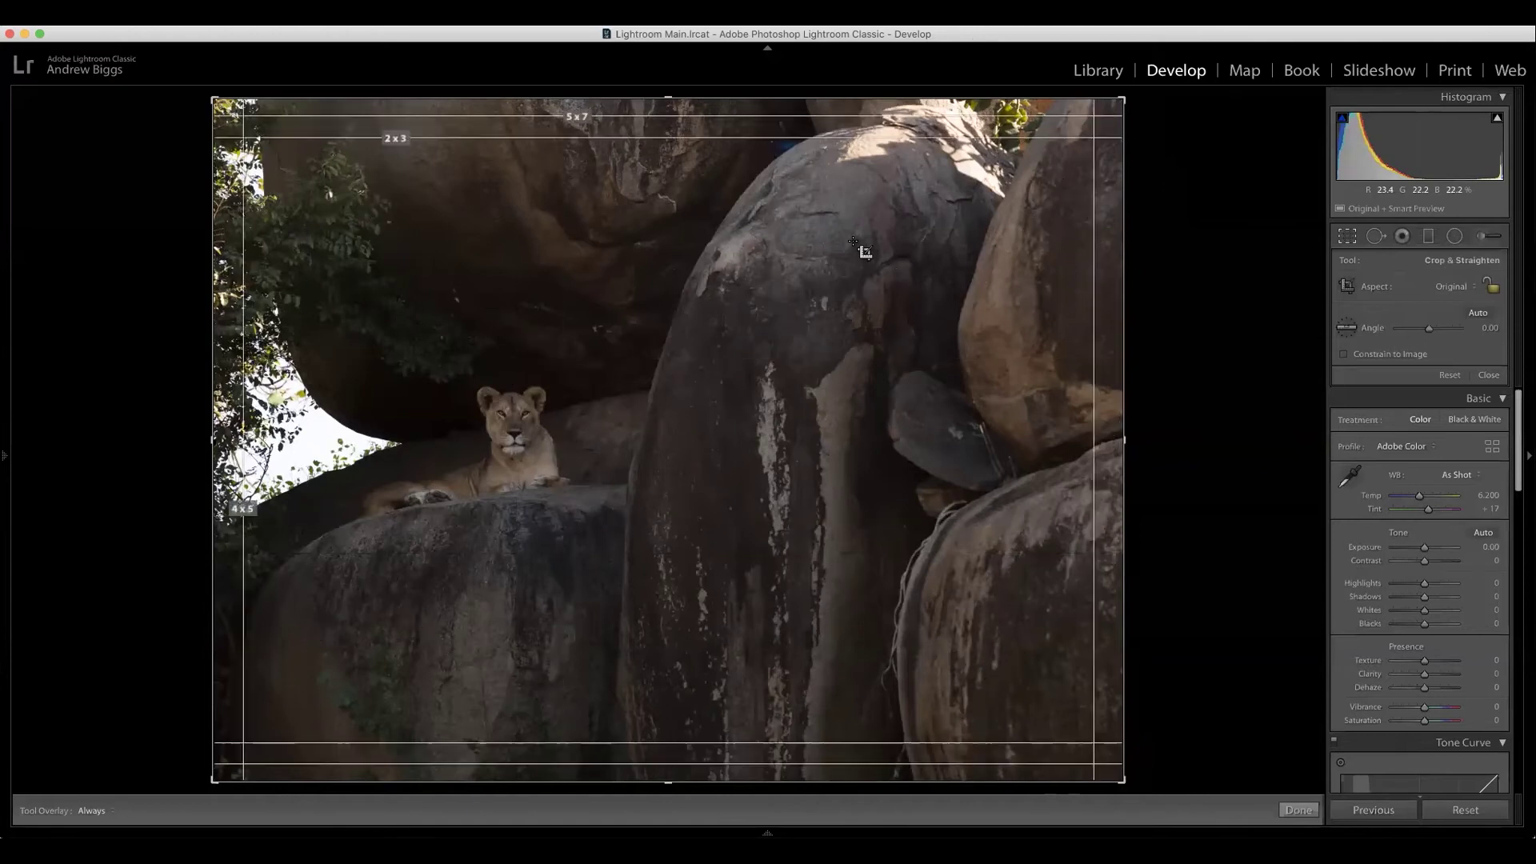
key("o")
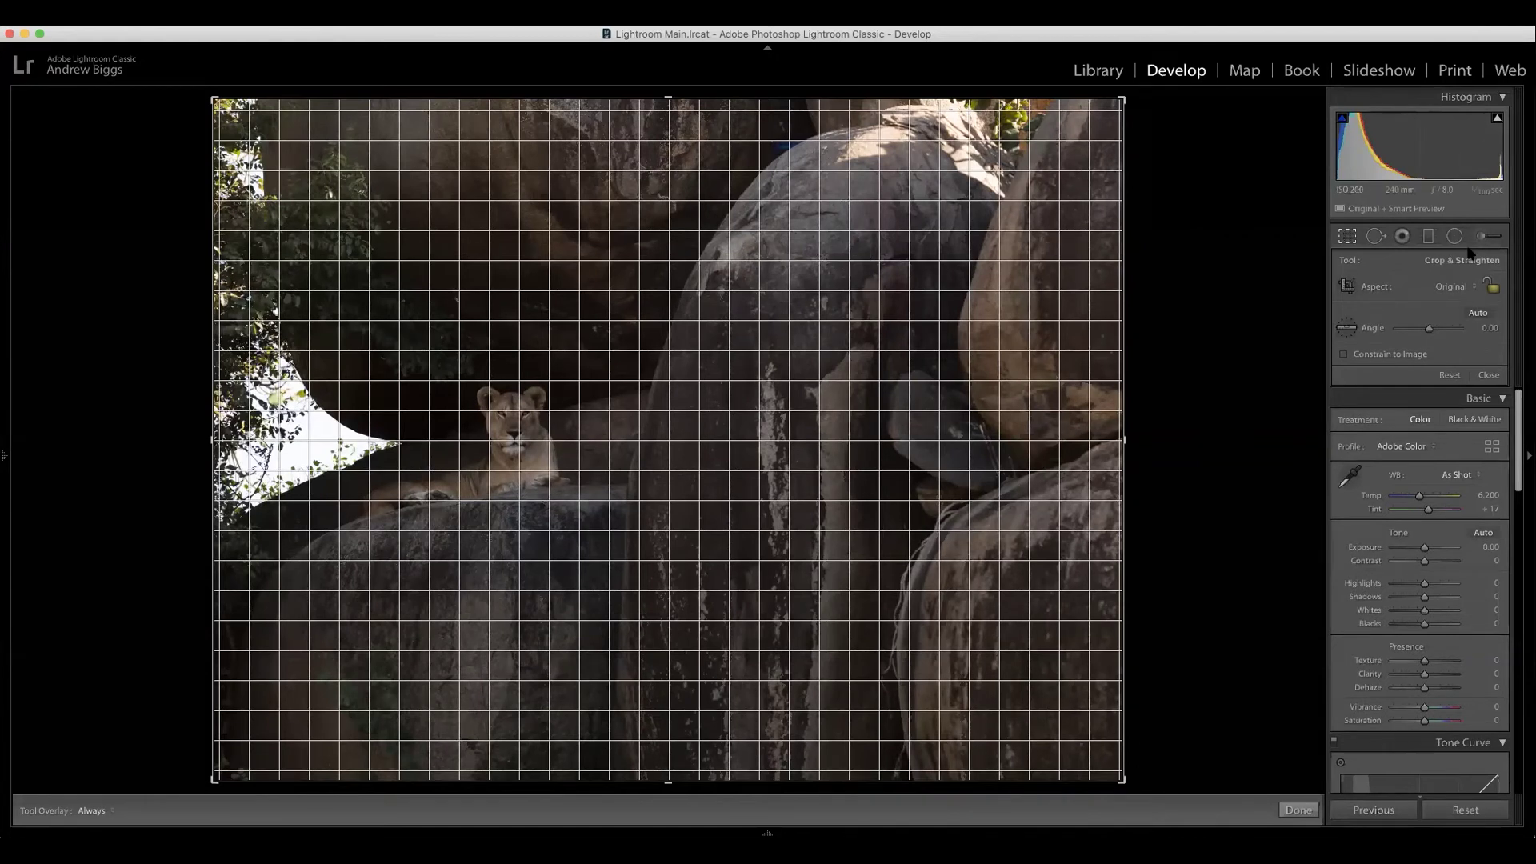
left_click(1347, 236)
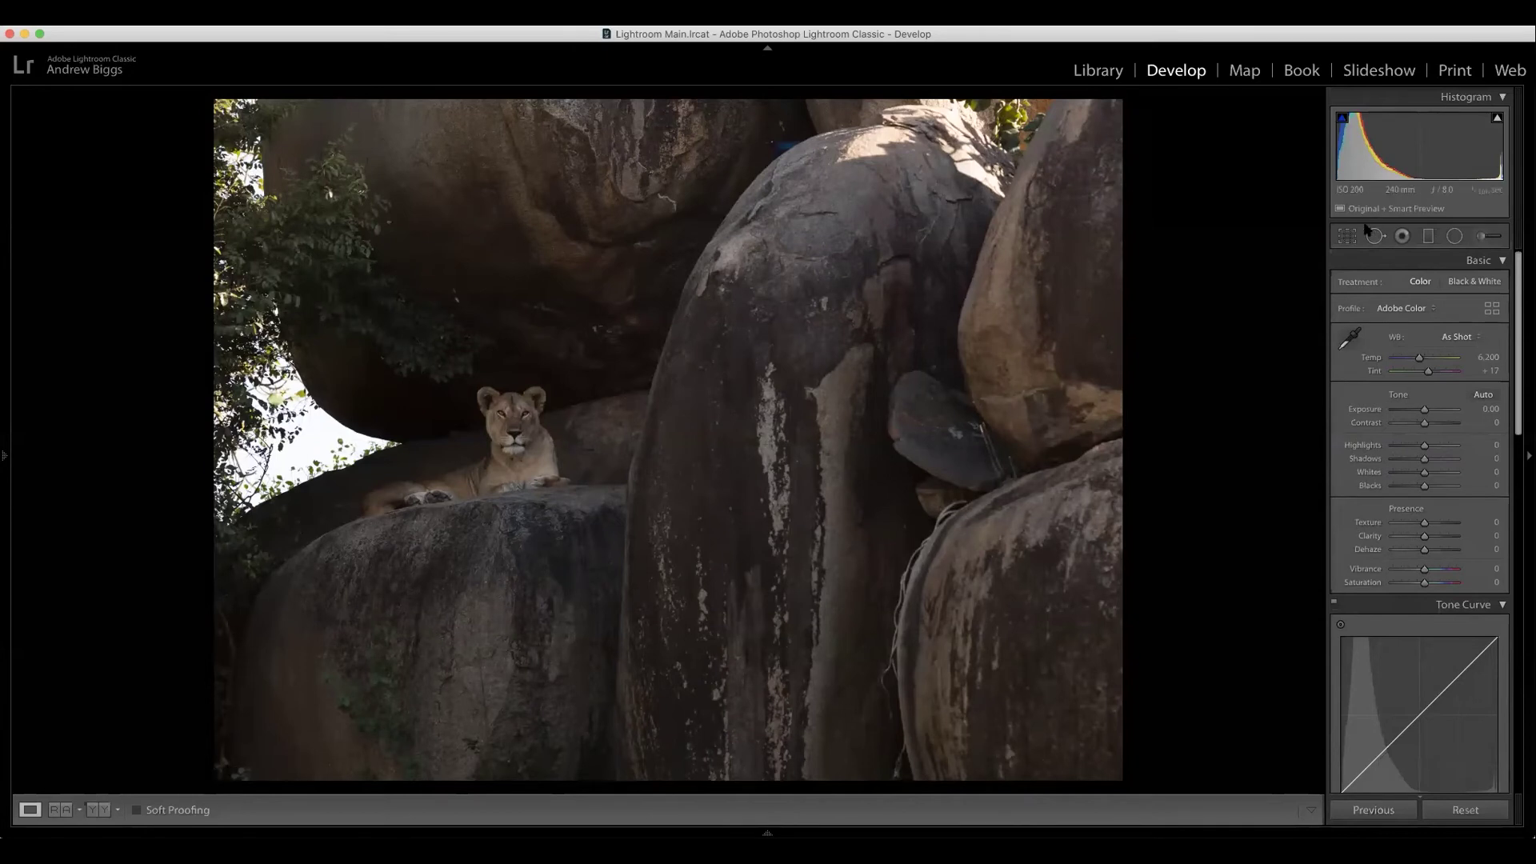
key("r")
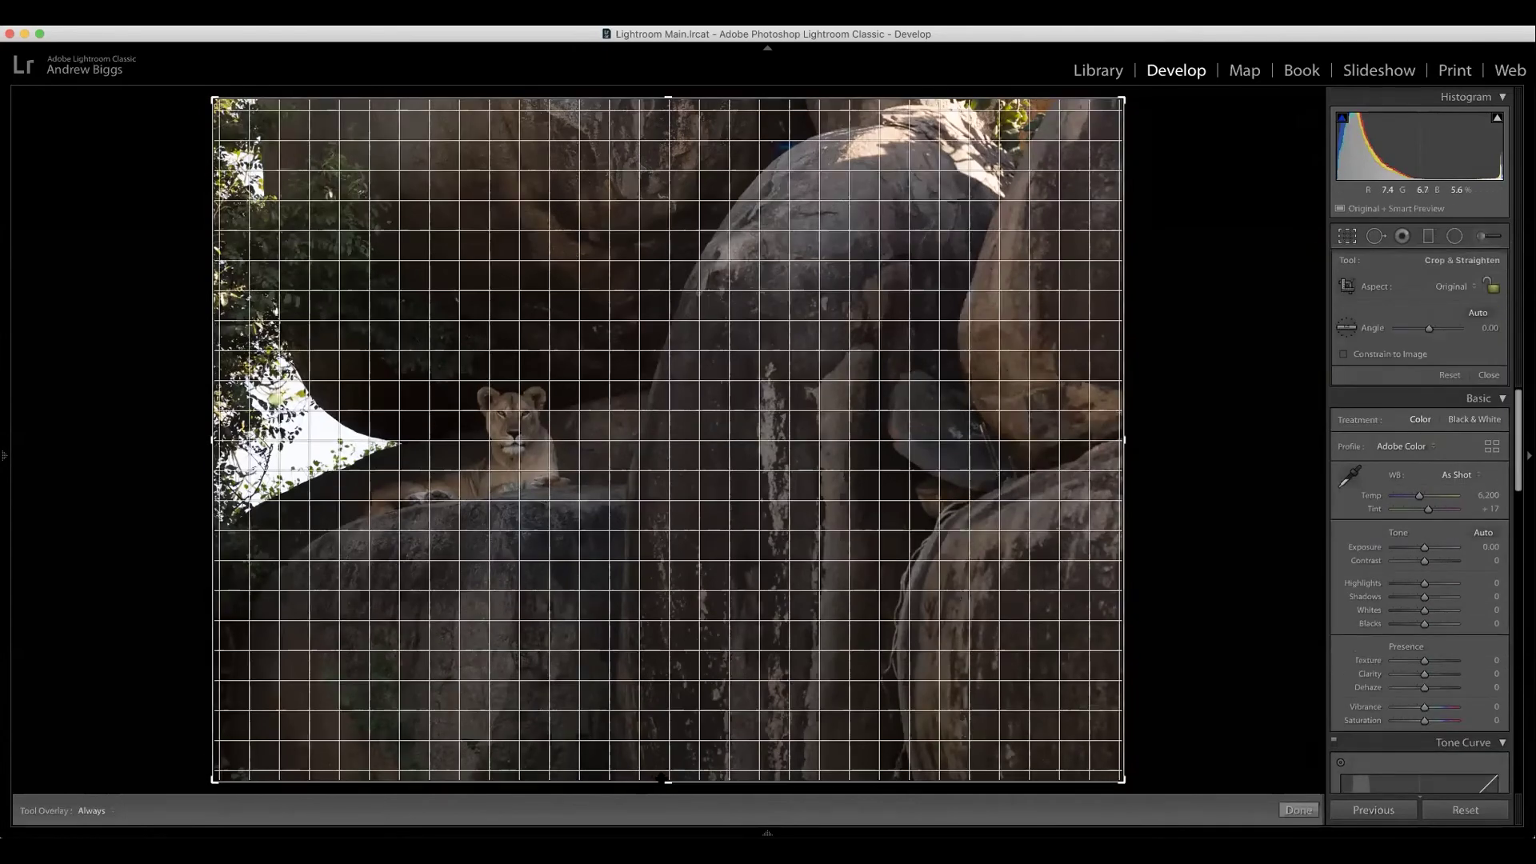
Try trimming the photo's bottom edge and rotating the crop to -7.67°, and reset the crop.
left_click_drag(668, 779, 663, 765)
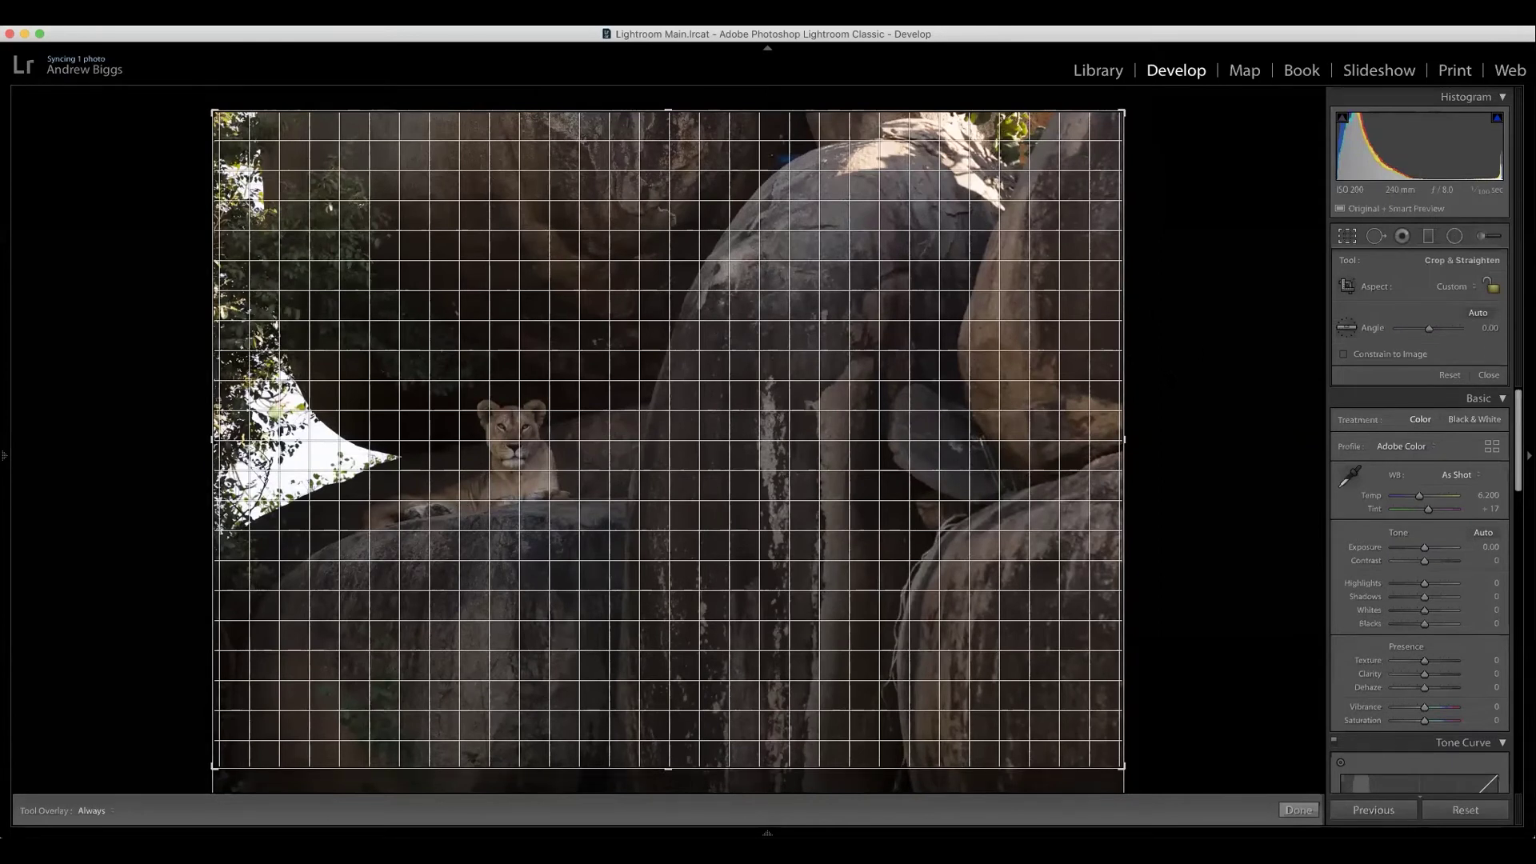
left_click_drag(1176, 440, 1170, 373)
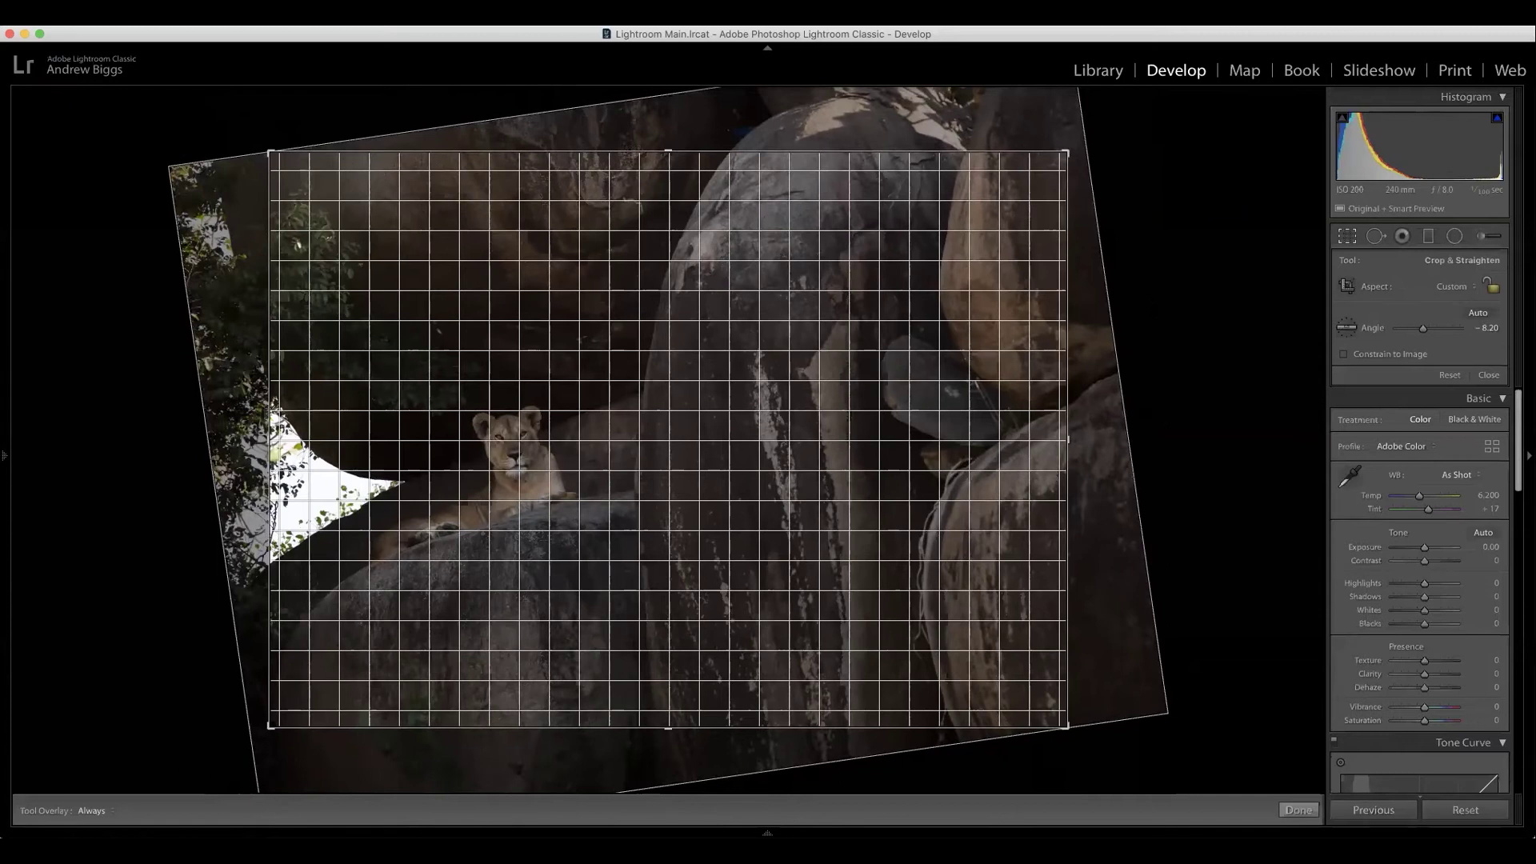
left_click_drag(1170, 373, 1170, 380)
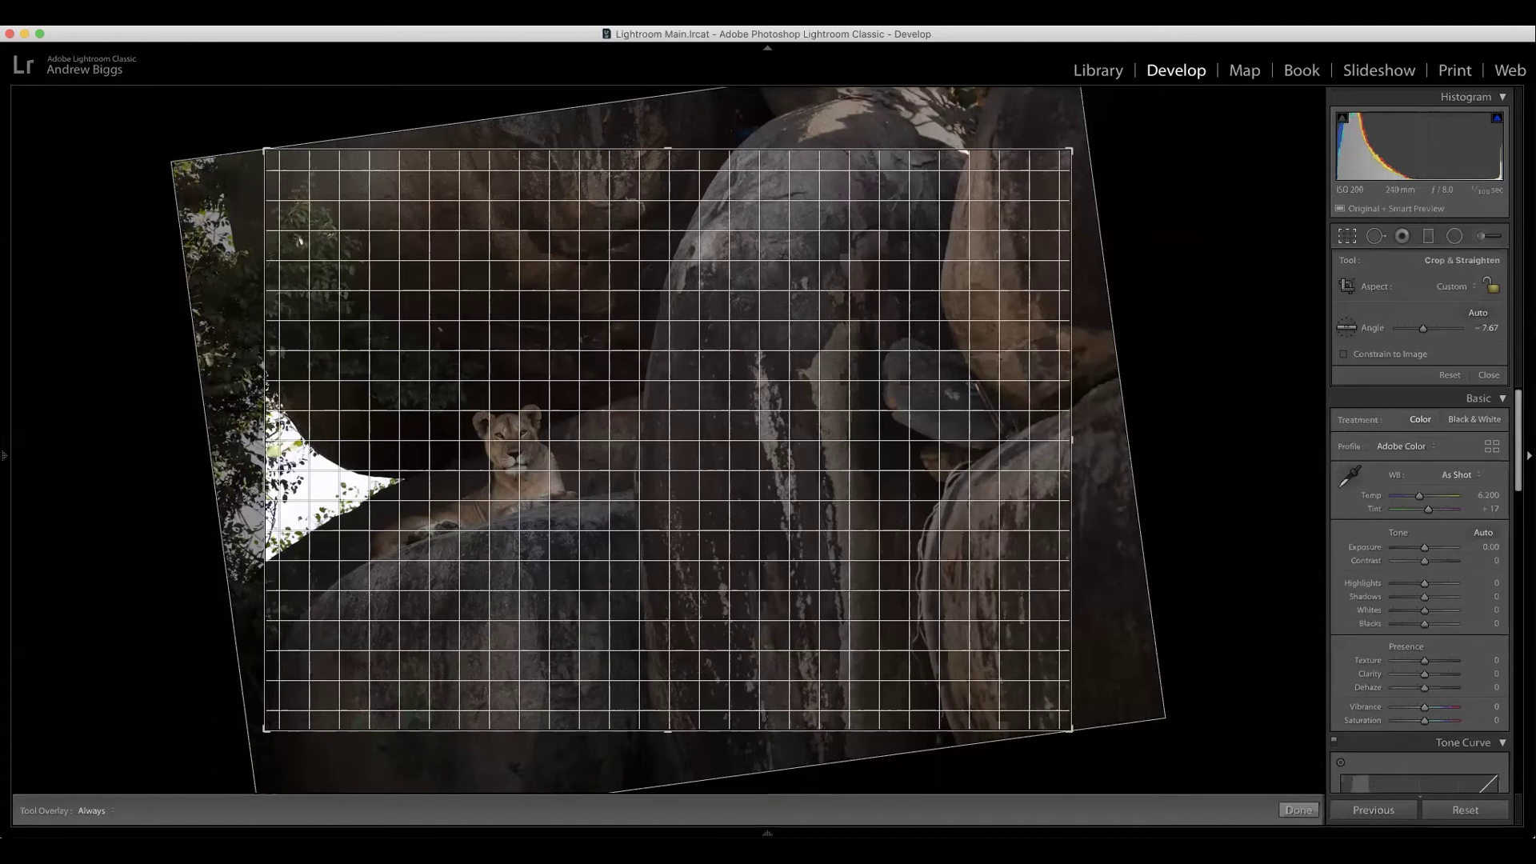
right_click(742, 218)
left_click(829, 226)
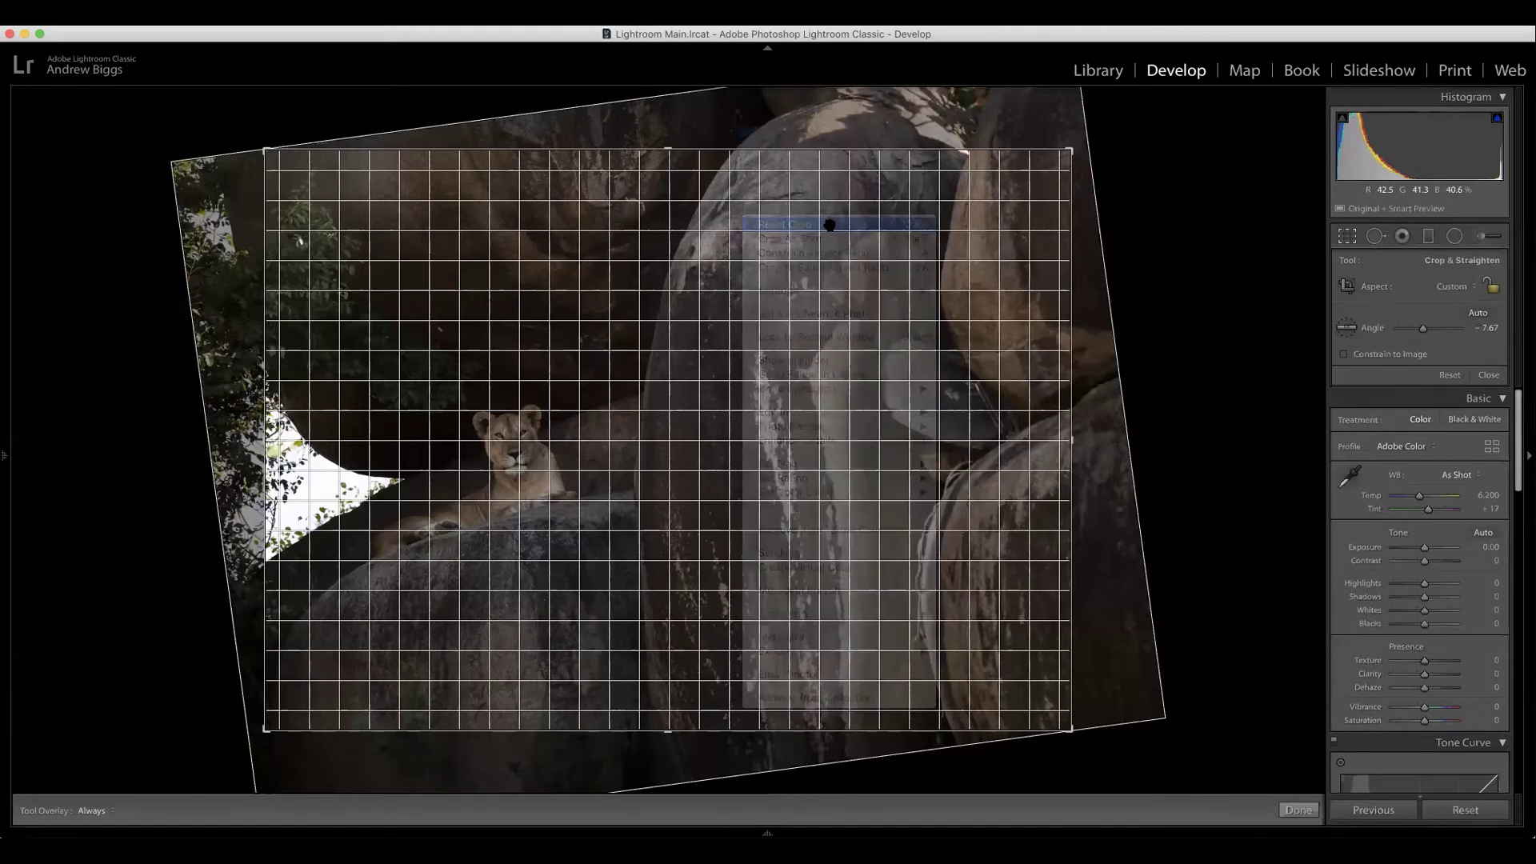
Crop a thin strip off the photo's bottom edge with no rotation, and apply the crop.
left_click_drag(668, 780, 668, 756)
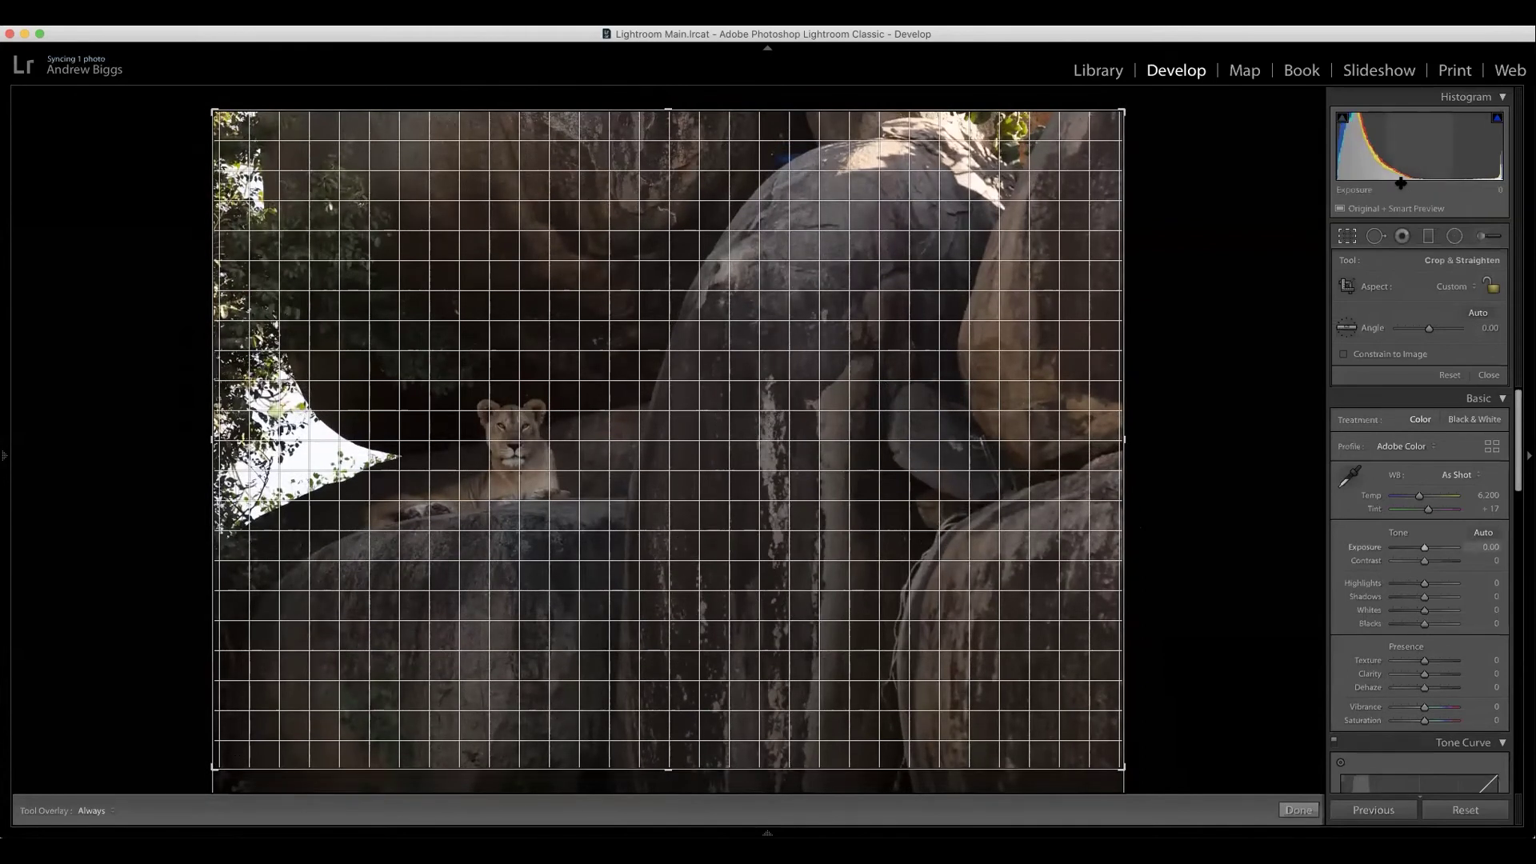
left_click(1349, 236)
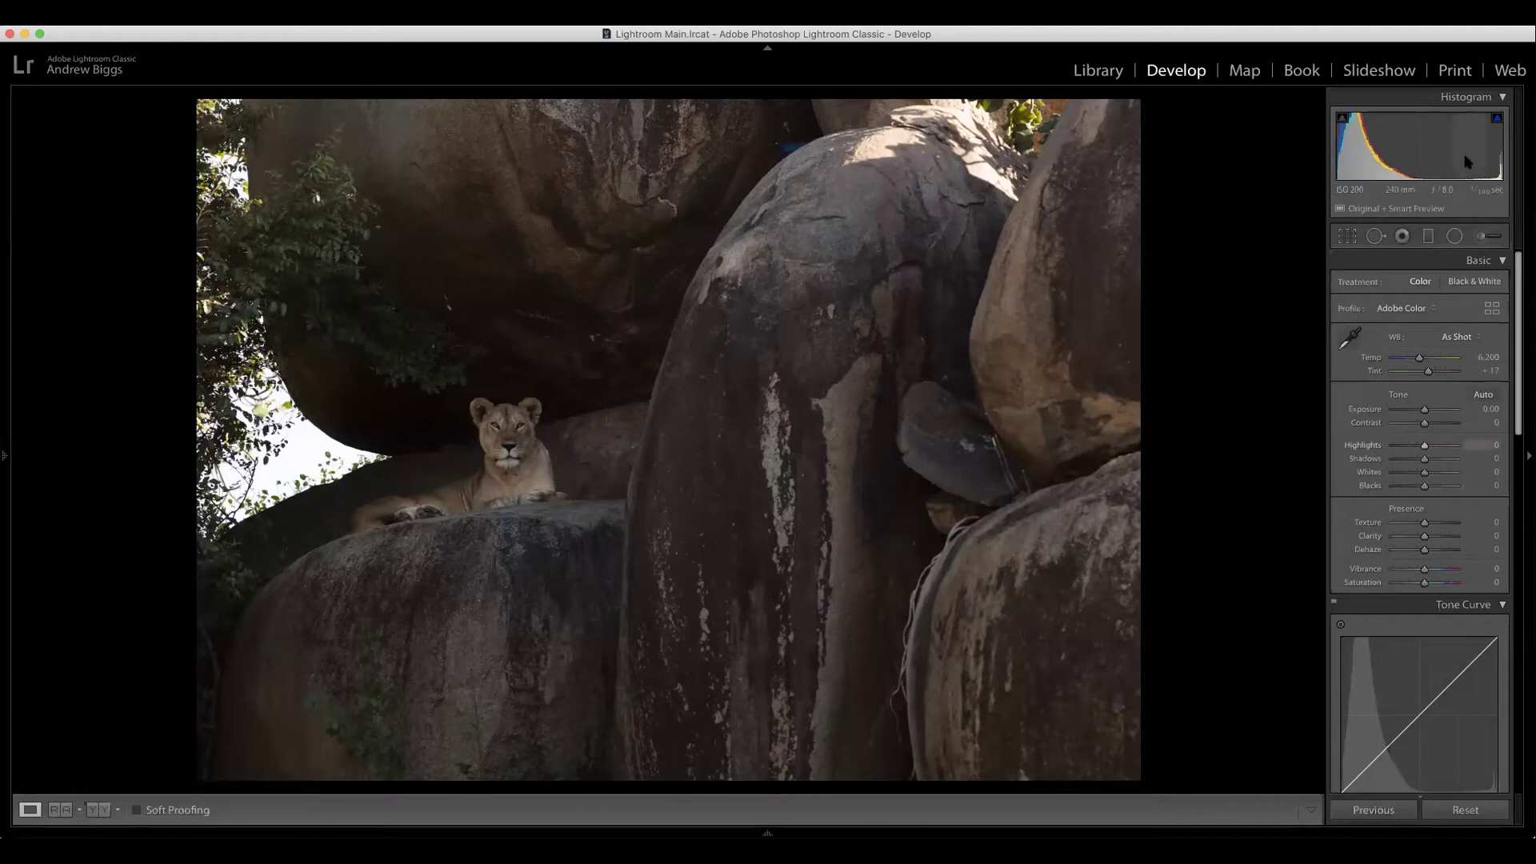
Convert the photo to black and white, with mix values Orange +22, Yellow +30, Green +23, Blue -29, Purple -24 and Magenta -13.
left_click(1481, 282)
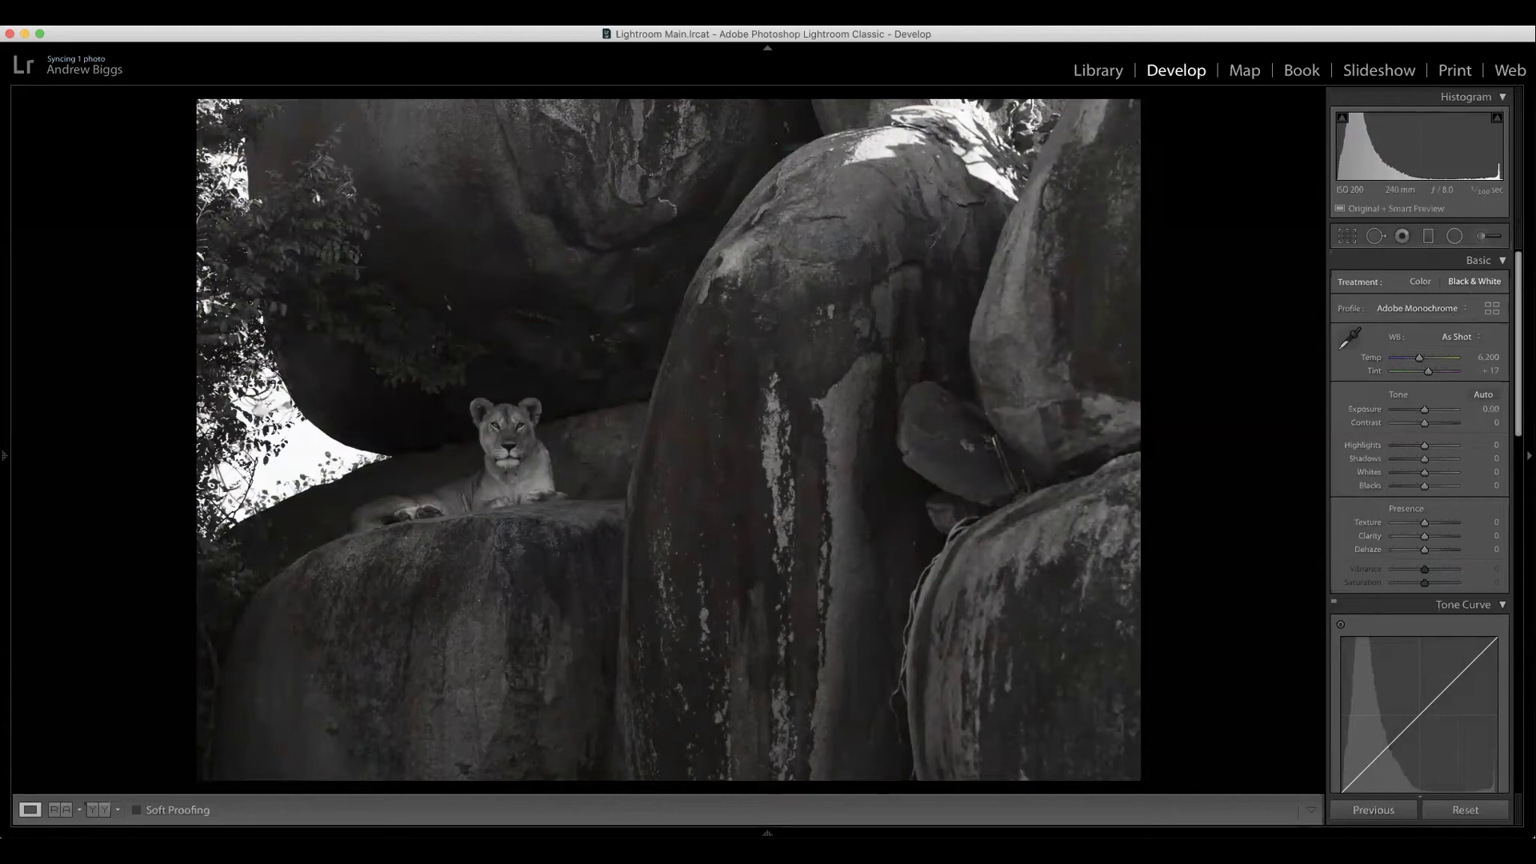
left_click_drag(1518, 266, 1518, 265)
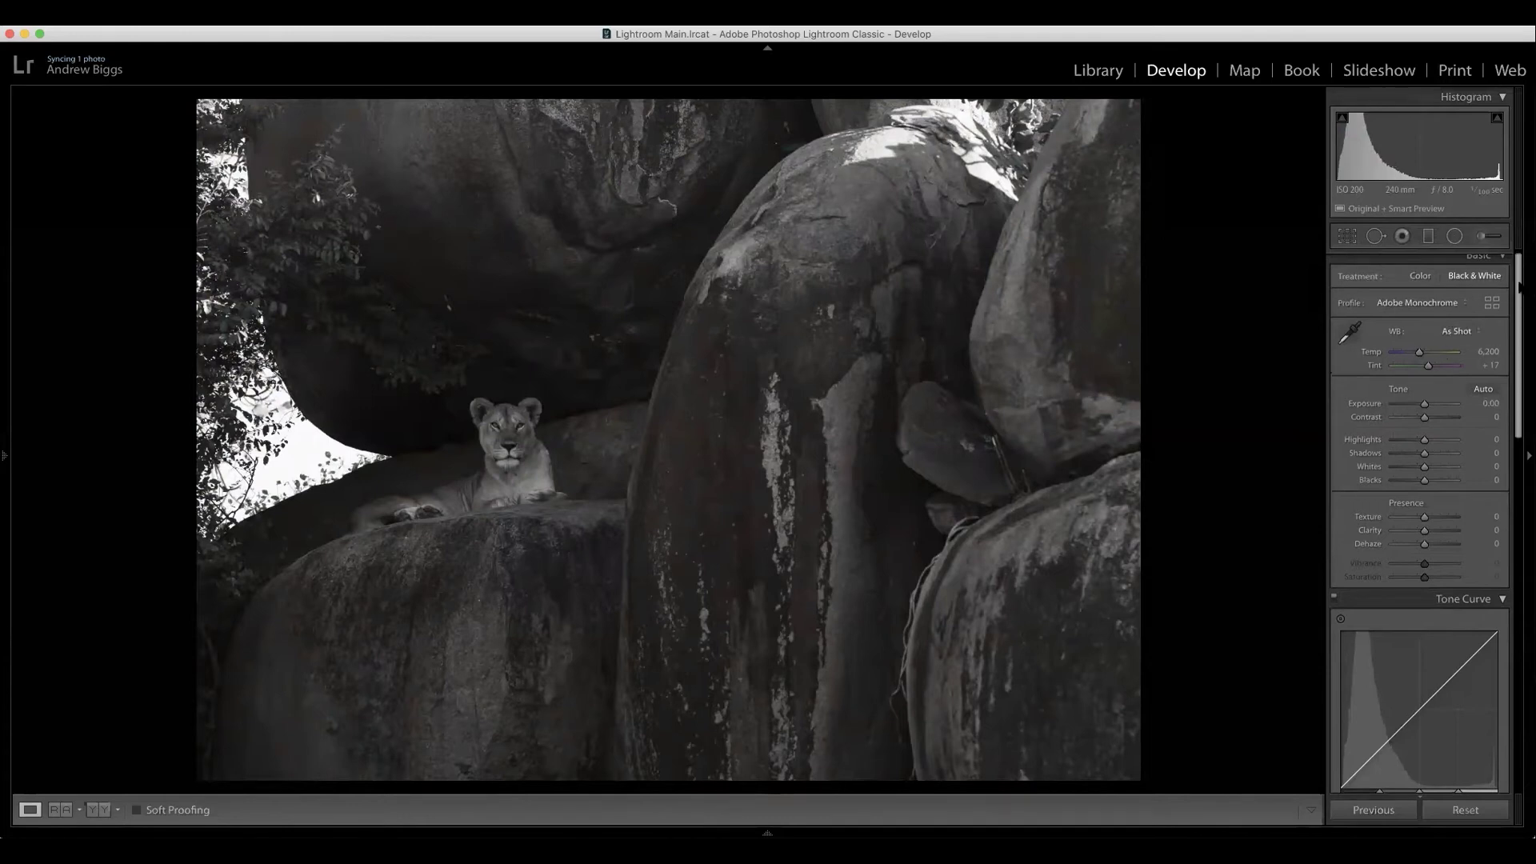
left_click_drag(1518, 285, 1503, 408)
scroll(1503, 408, "down", 5)
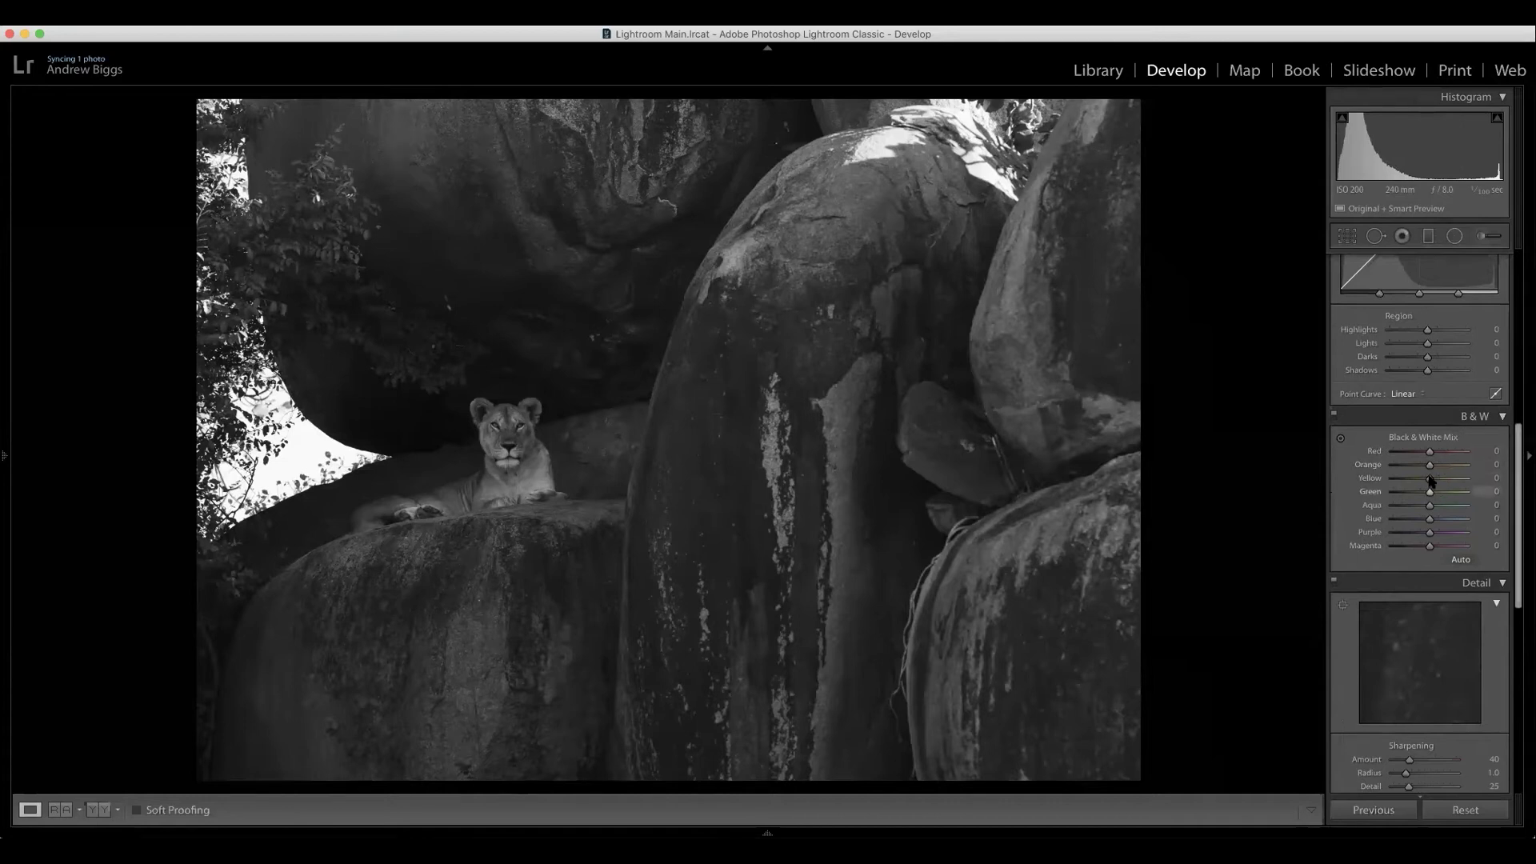
left_click_drag(1428, 480, 1444, 479)
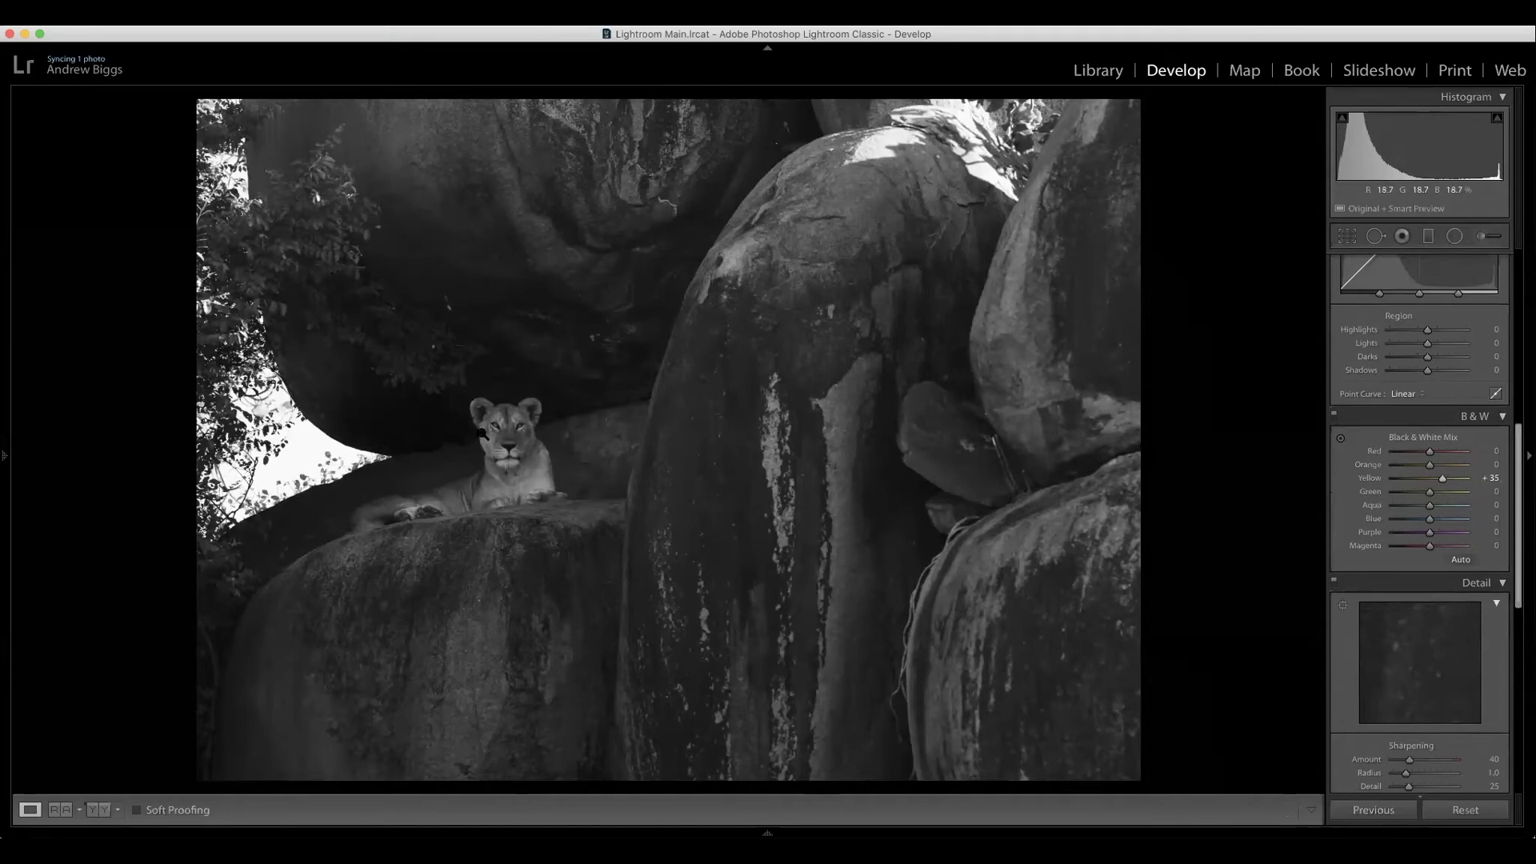
left_click_drag(1445, 481, 1421, 533)
left_click_drag(1430, 545, 1425, 546)
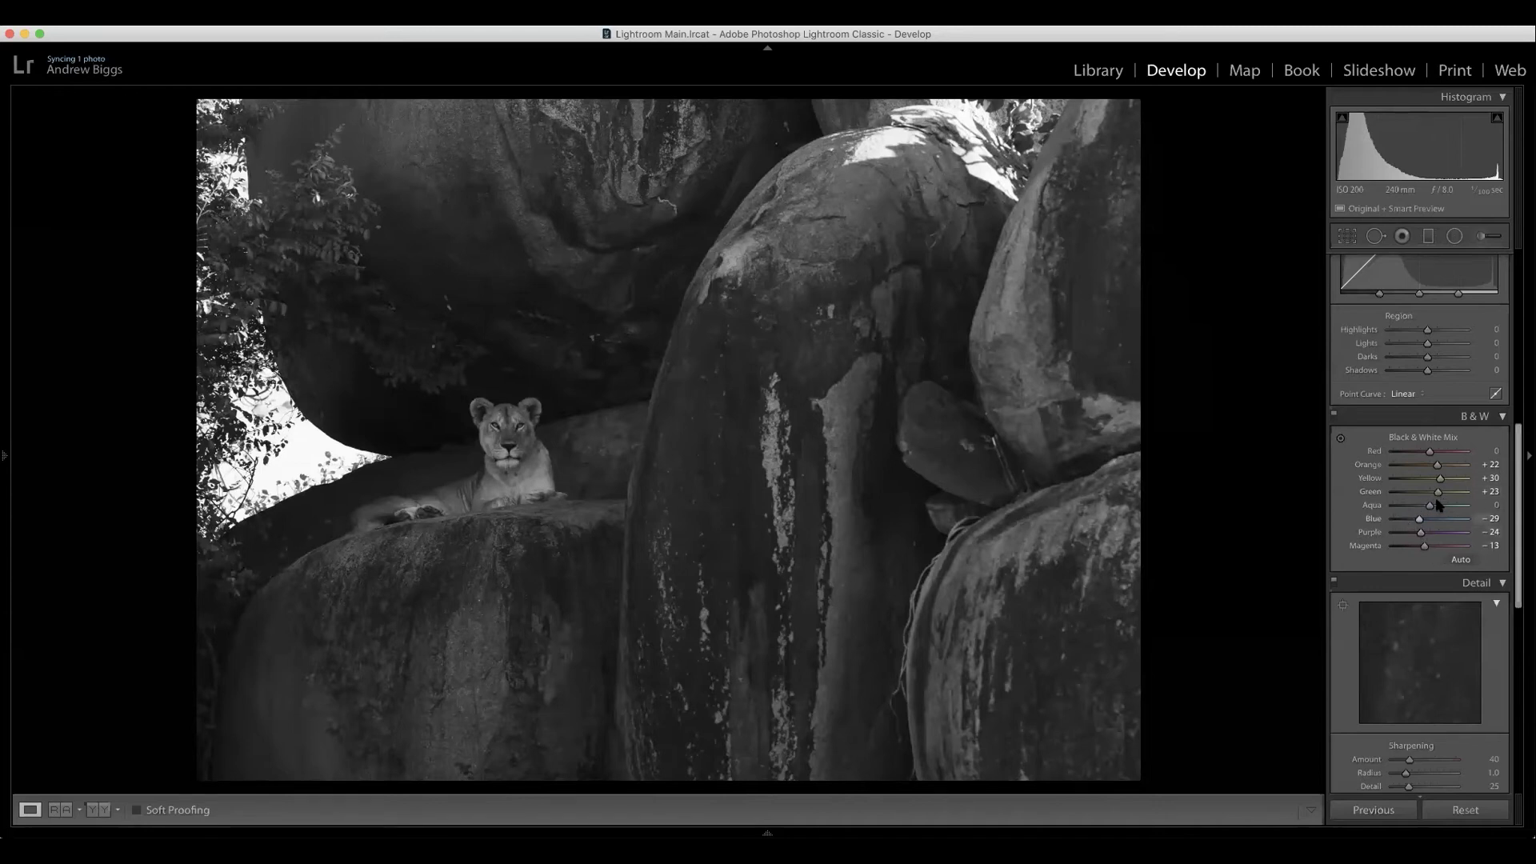
Set the black-and-white mix to Orange -72, Yellow +98, Green -100, Aqua +100 and Blue -4.
scroll(1438, 468, "down", 5)
scroll(1450, 480, "up", 5)
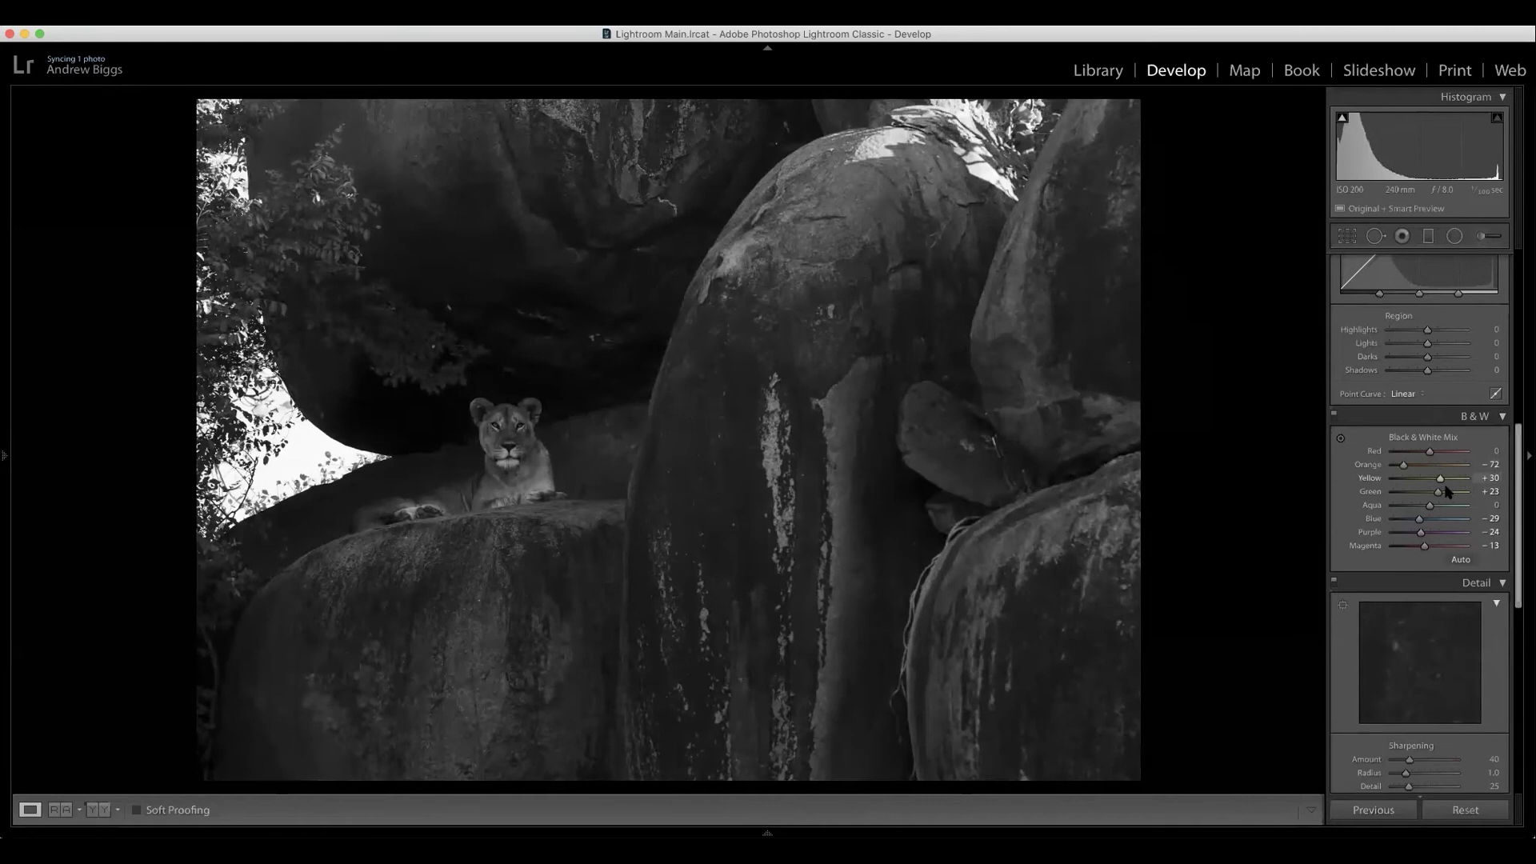
scroll(1440, 492, "down", 8)
scroll(1429, 506, "up", 7)
scroll(1405, 519, "up", 5)
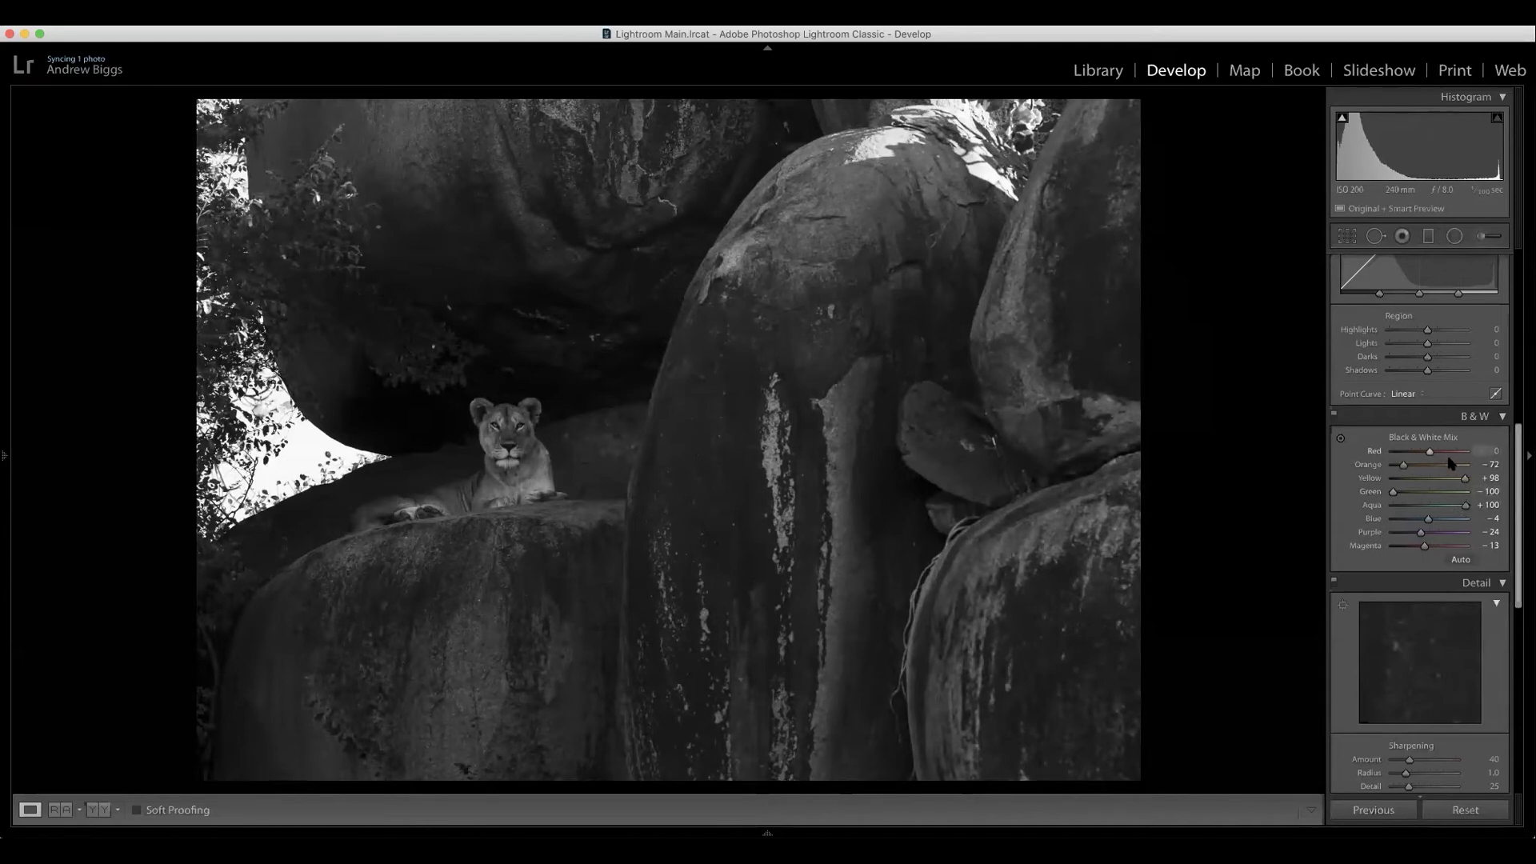
Set the black-and-white mix to Red +7, Orange +38, Yellow +61, Green +58 and Aqua +21.
left_click_drag(1405, 469, 1437, 504)
left_click(1436, 505)
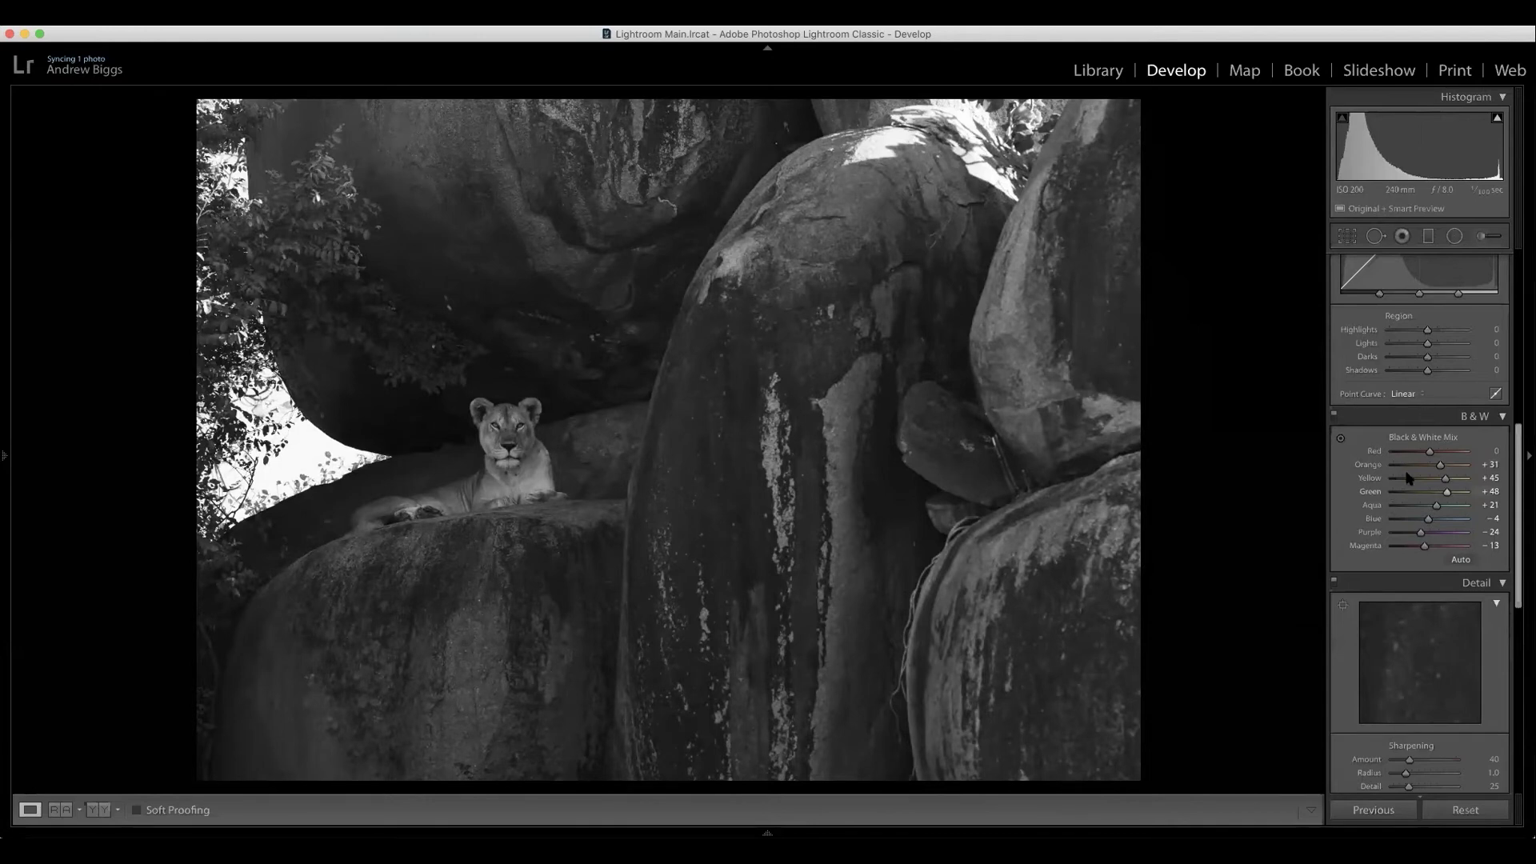
mouse_move(1437, 469)
left_mouse_down()
mouse_move(1425, 460)
mouse_move(1426, 479)
mouse_move(1464, 465)
mouse_move(1401, 478)
mouse_move(1453, 472)
mouse_move(1433, 453)
mouse_move(1451, 491)
mouse_move(1444, 468)
left_mouse_up()
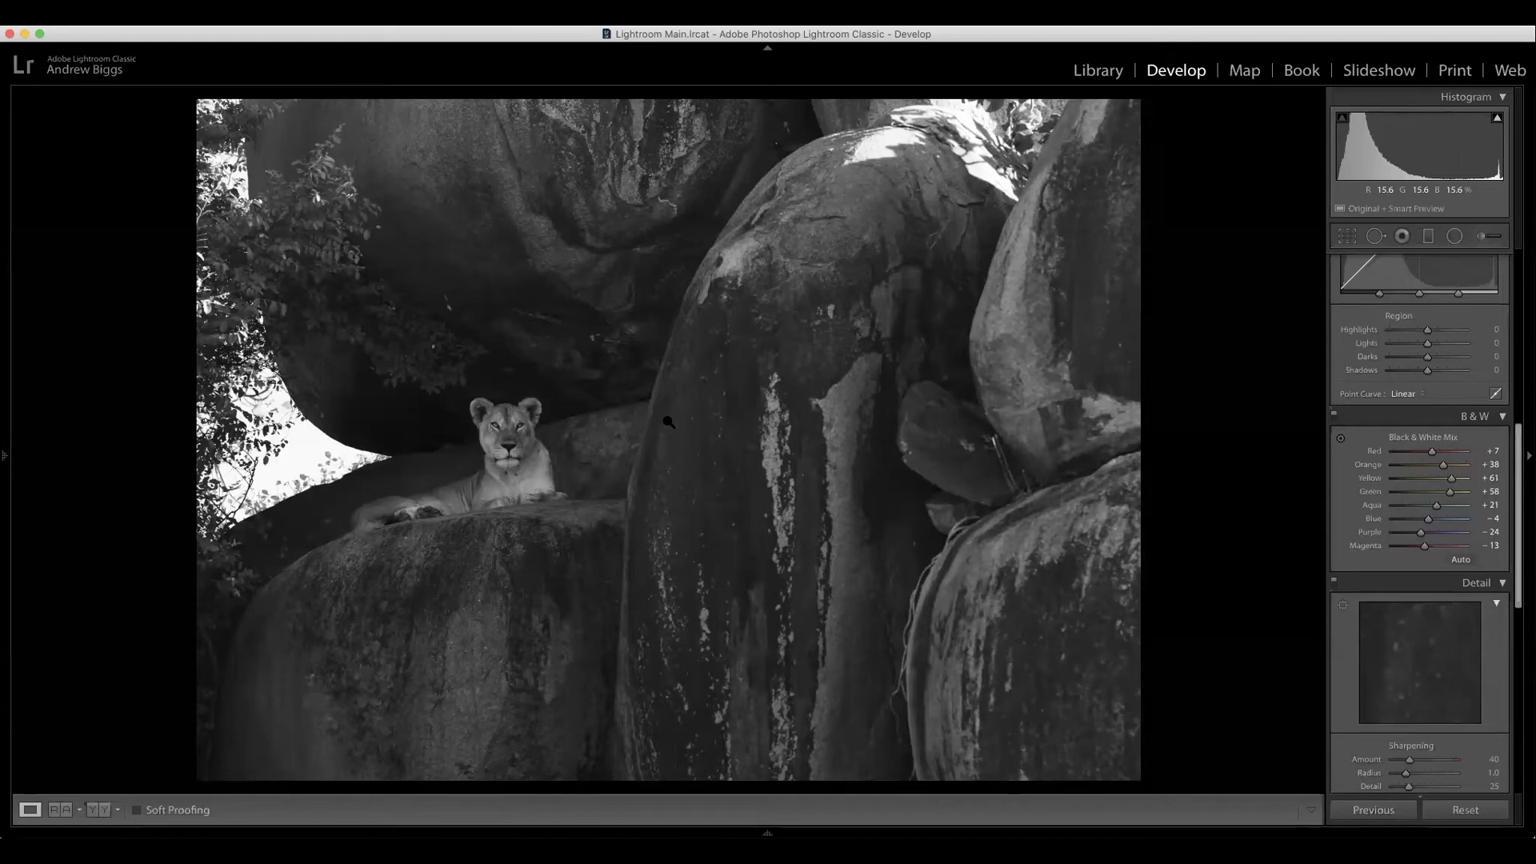
Test Whites values up to +90 against the highlight clipping preview and settle on +2.
left_click_drag(1518, 453, 1518, 277)
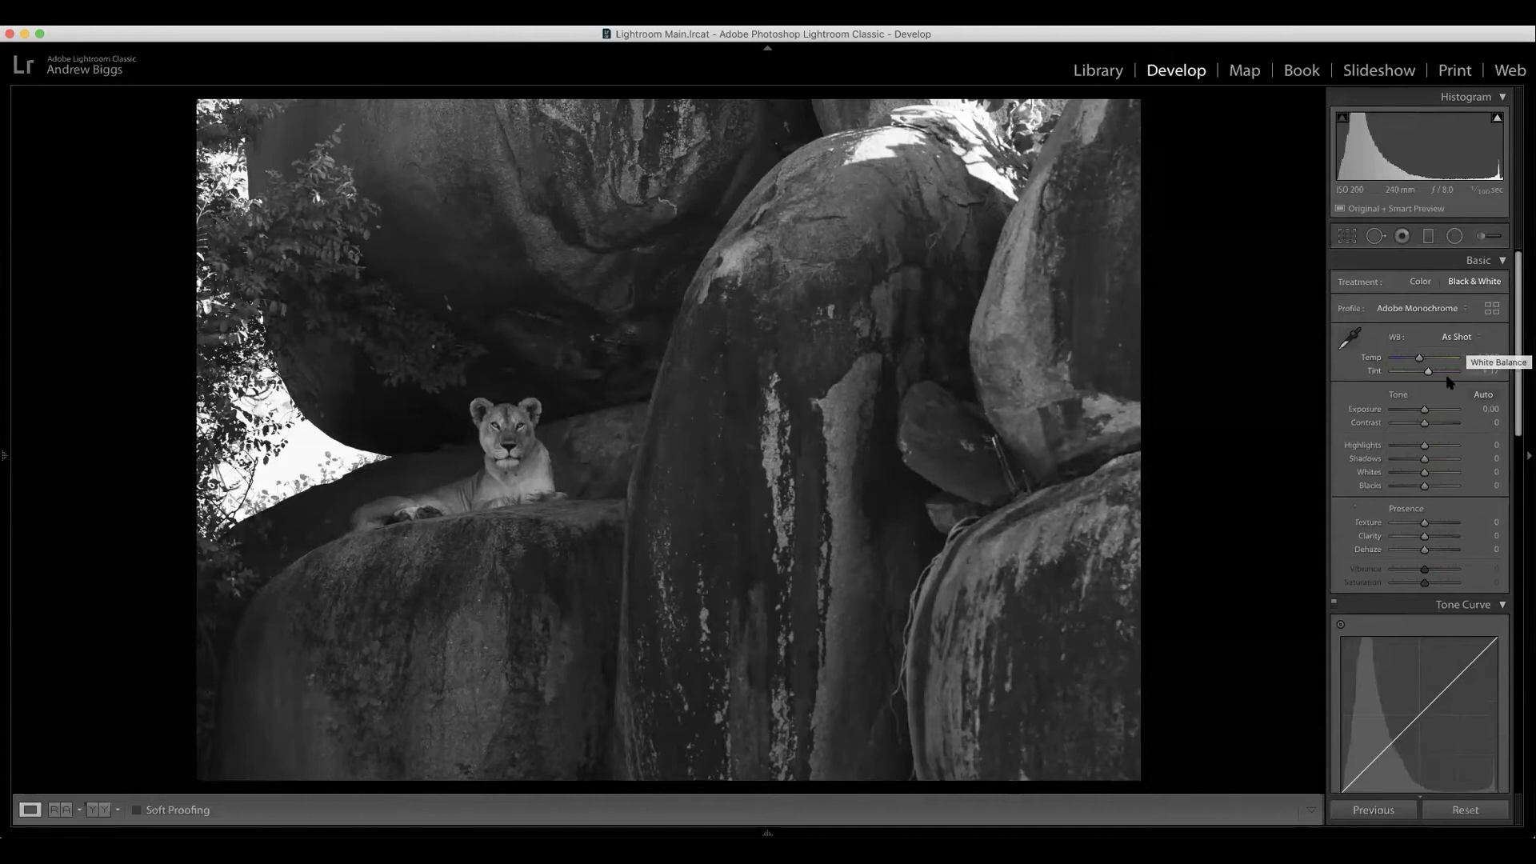
left_click(1425, 472, "alt")
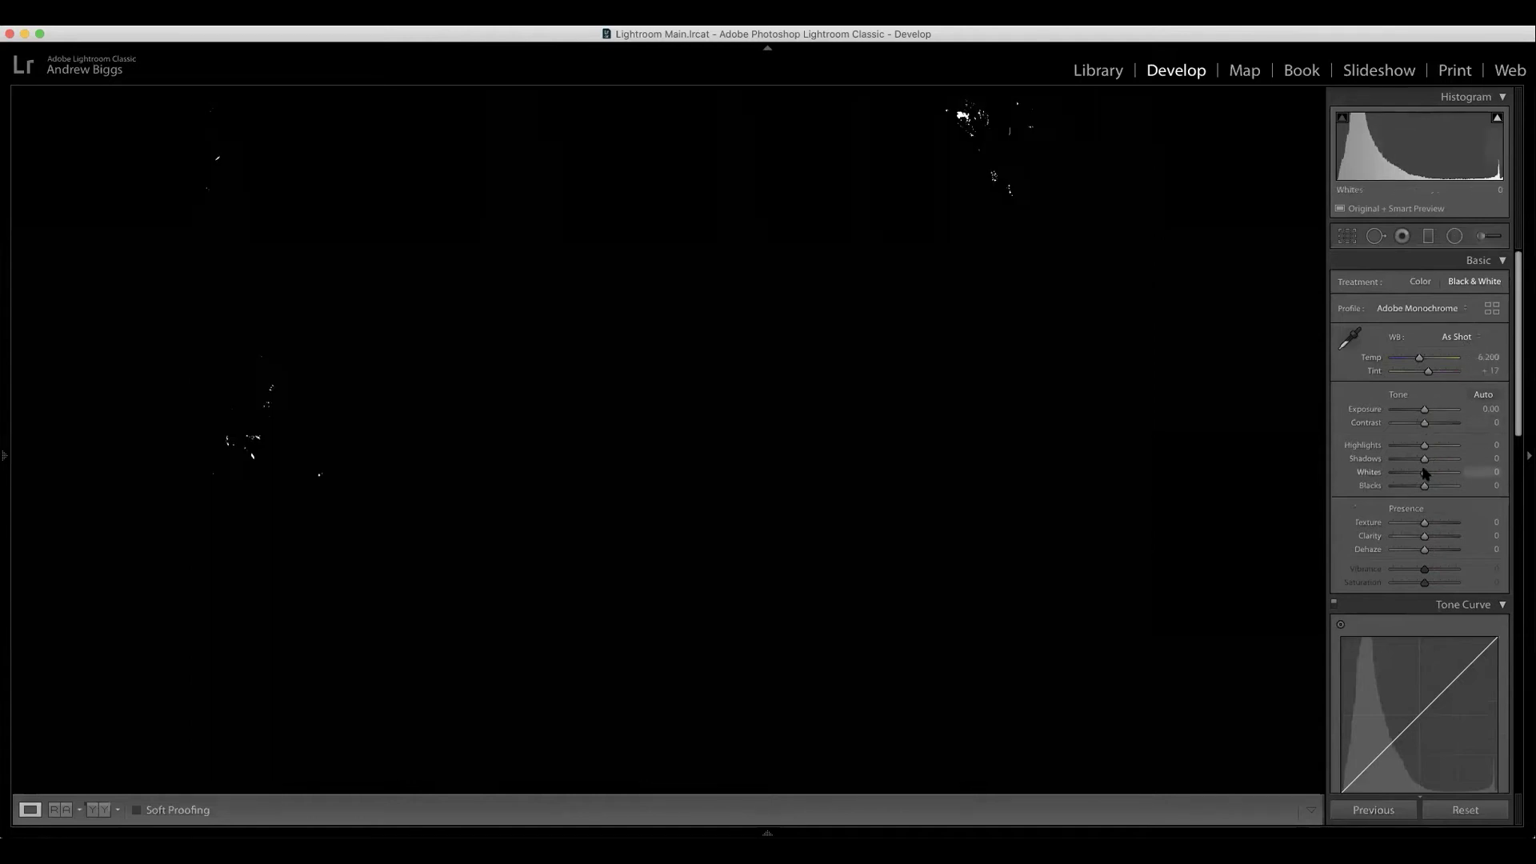
left_click_drag(1425, 472, 1438, 472)
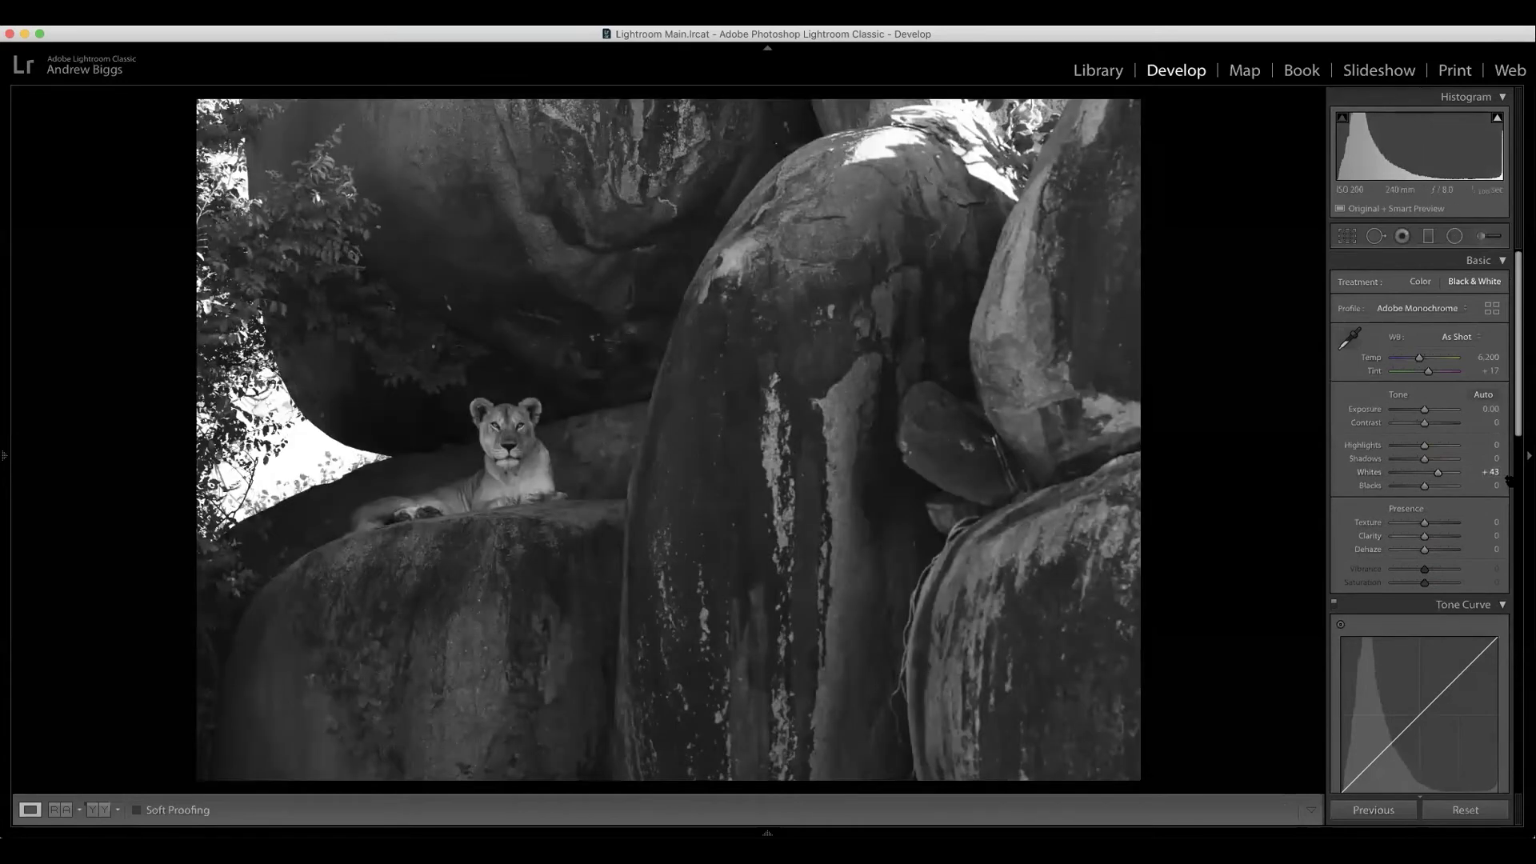
left_click_drag(1439, 474, 1453, 476)
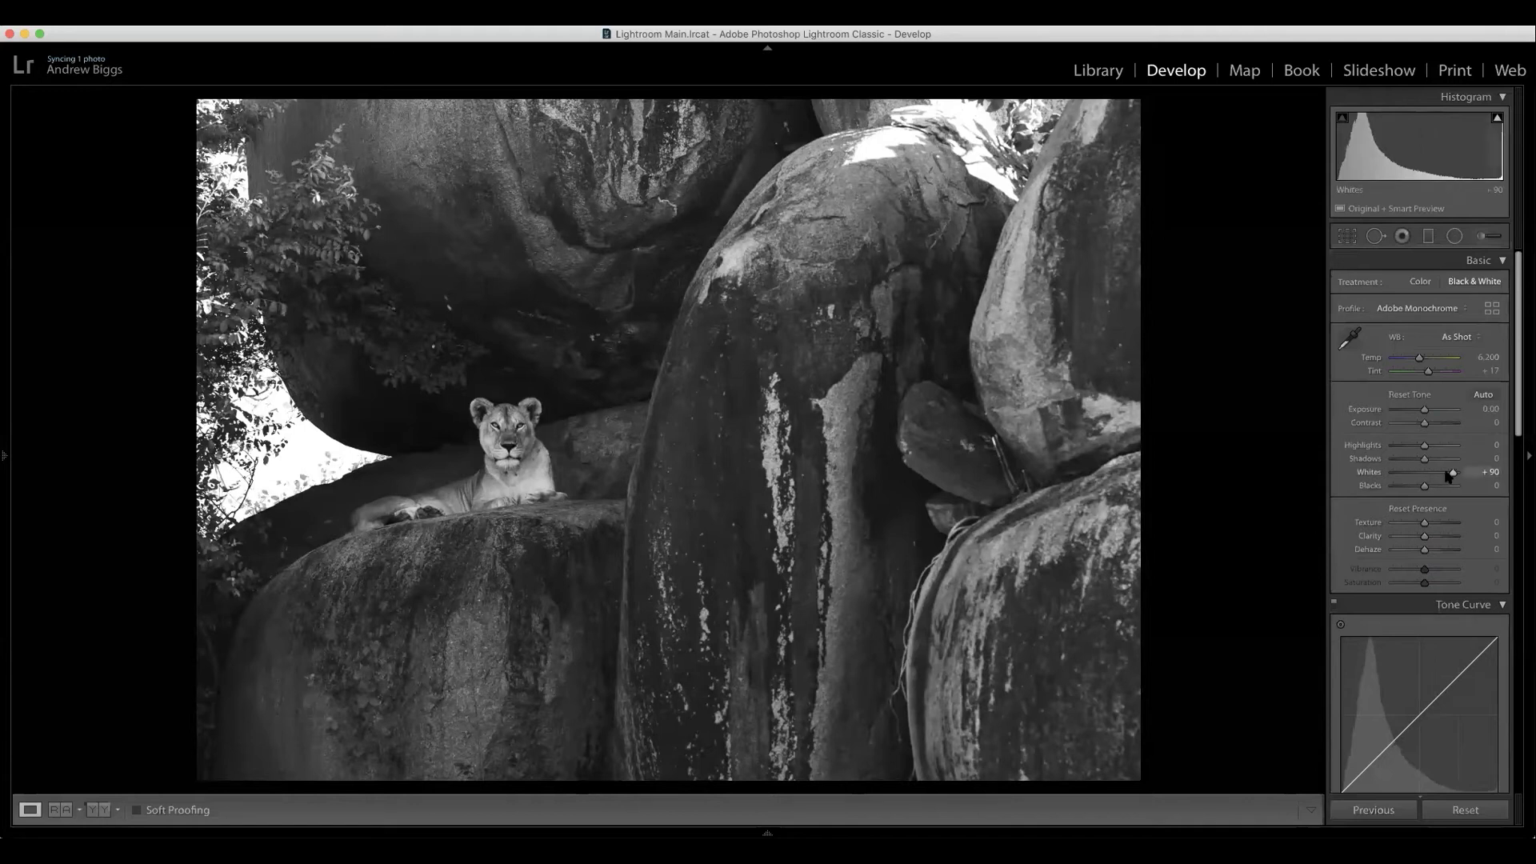
left_click_drag(1452, 473, 1446, 473)
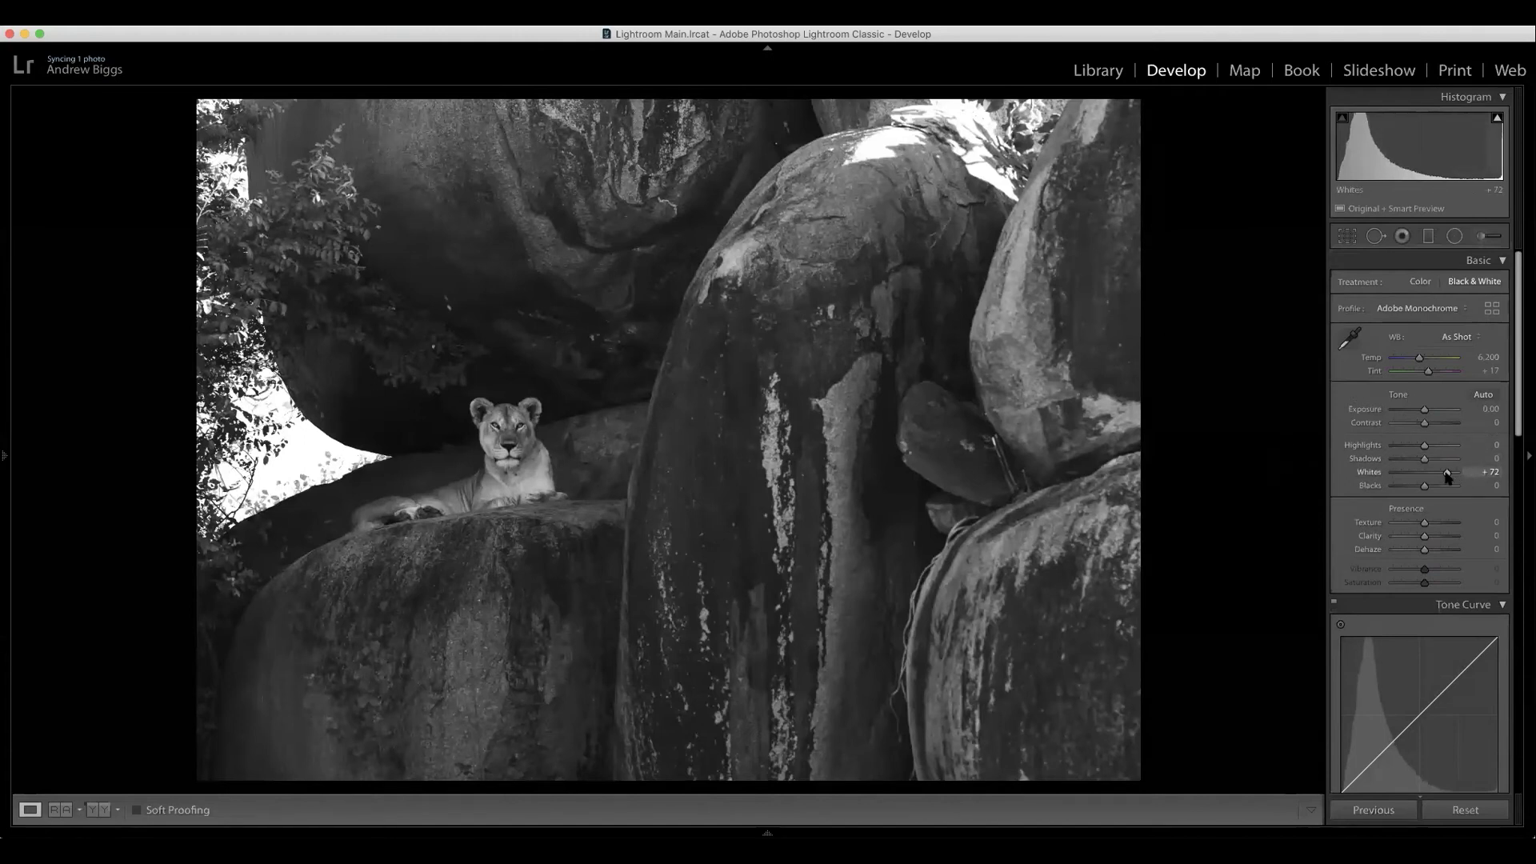
left_click_drag(1447, 473, 1447, 474)
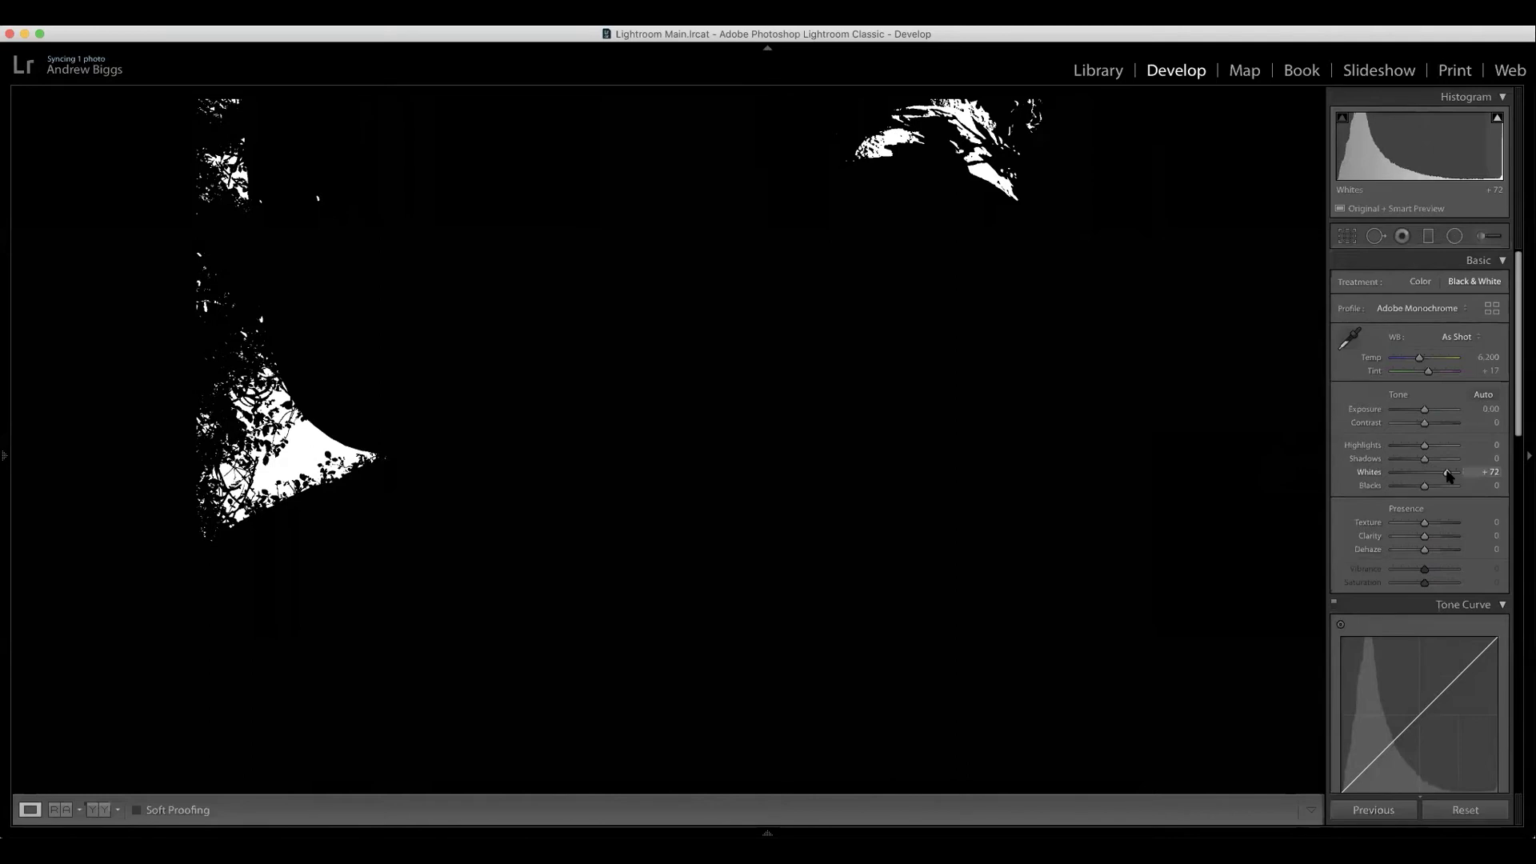
left_click_drag(1449, 475, 1445, 475)
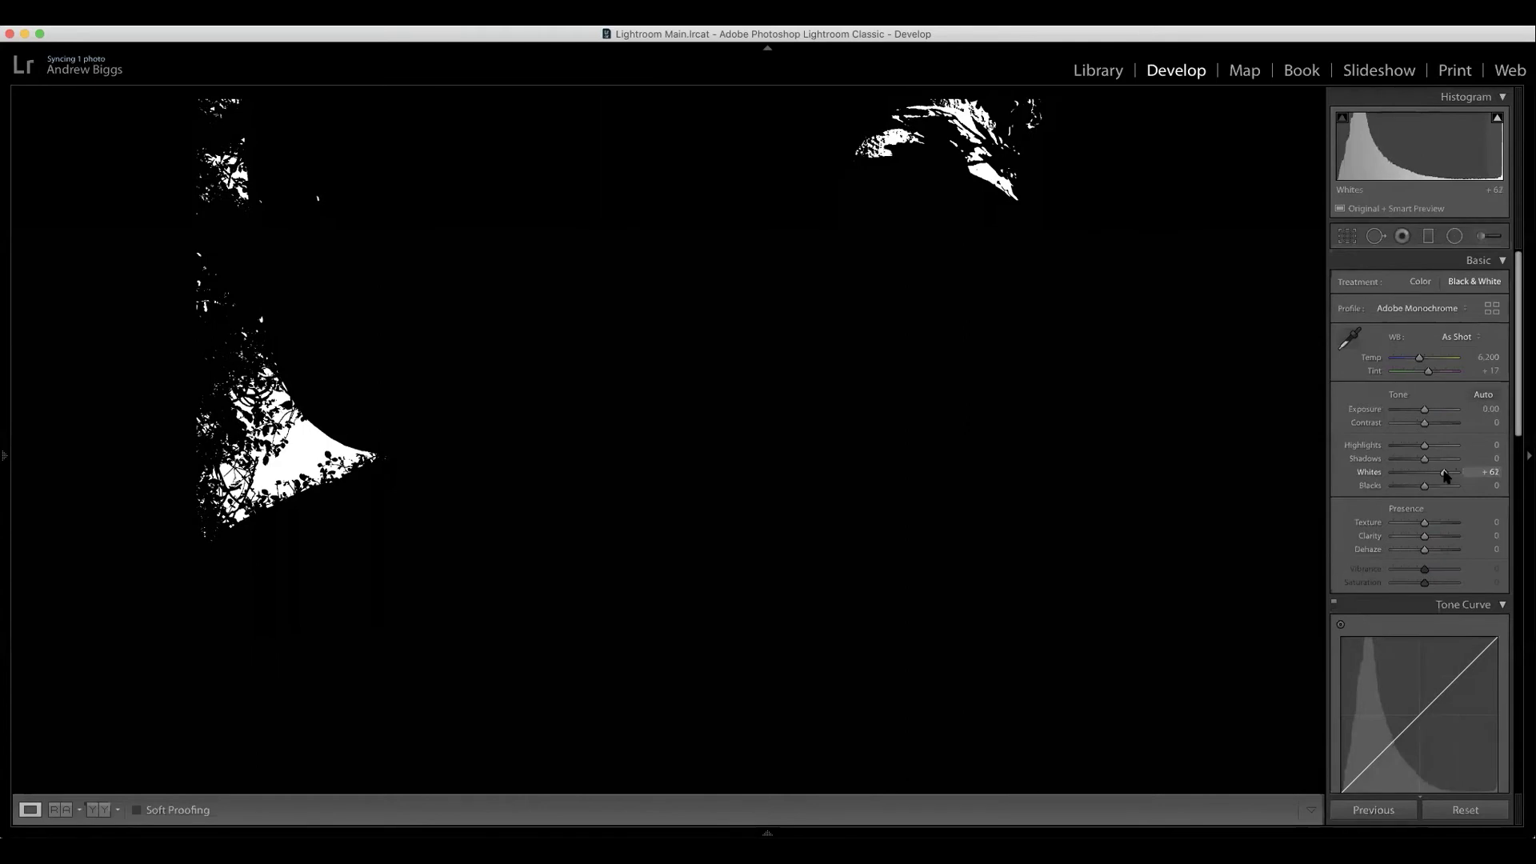
left_click_drag(1445, 475, 1435, 478)
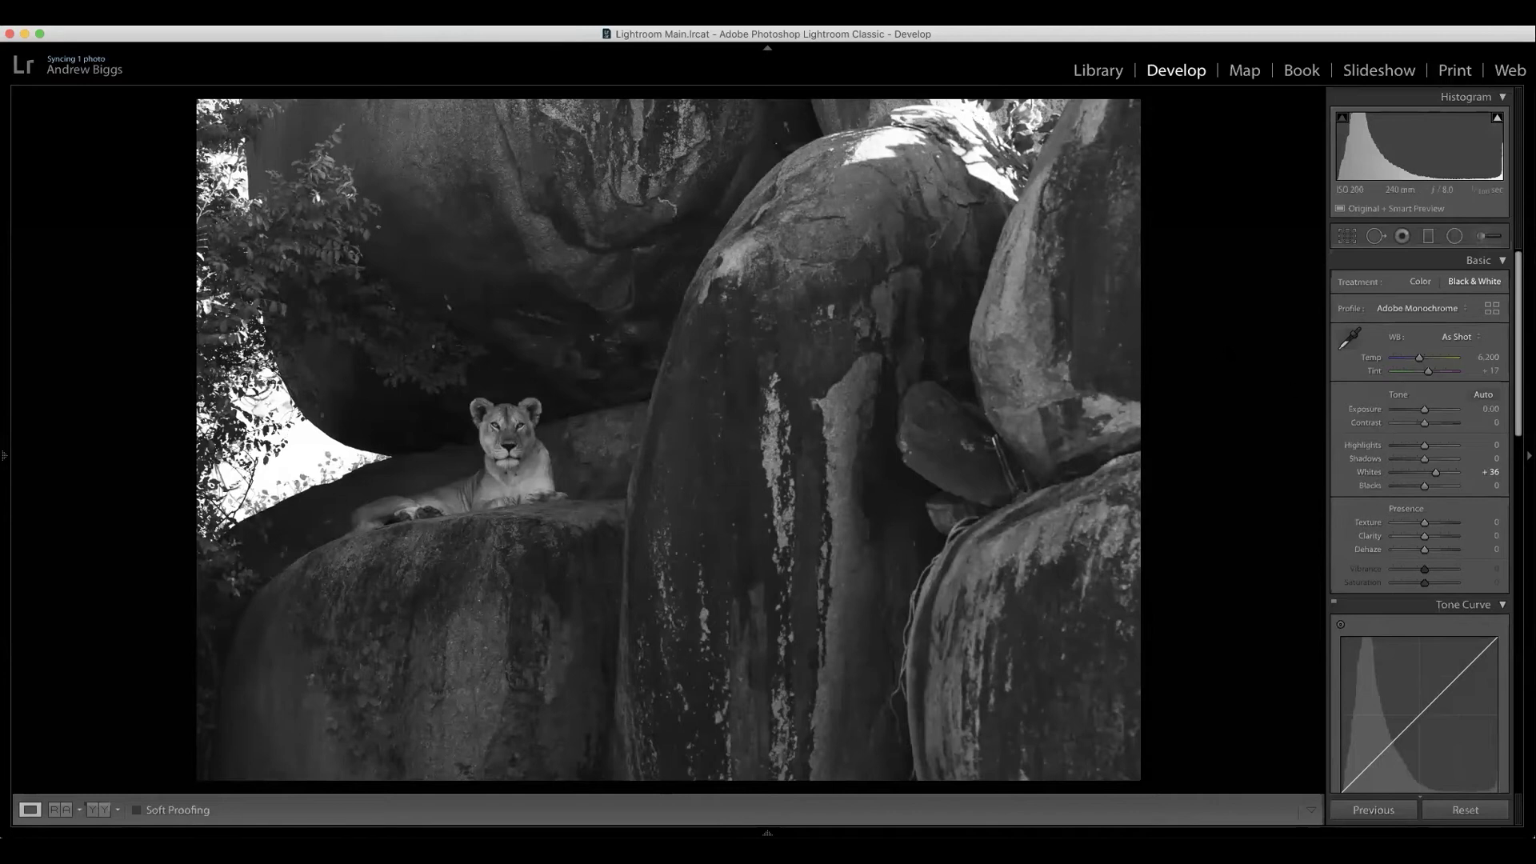
left_click_drag(1436, 475, 1428, 476)
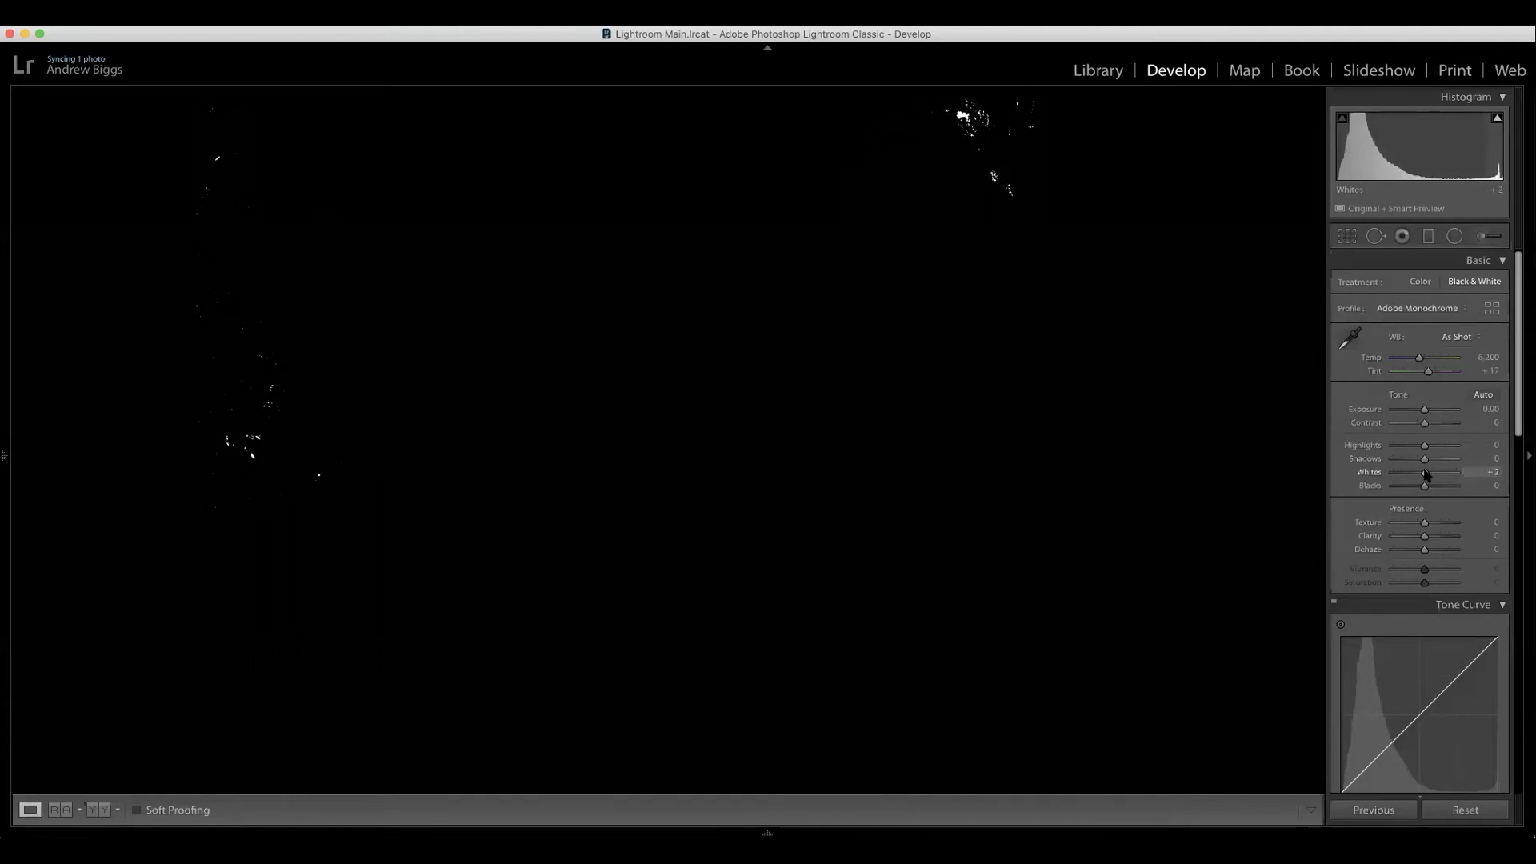
left_click_drag(1425, 473, 1427, 473)
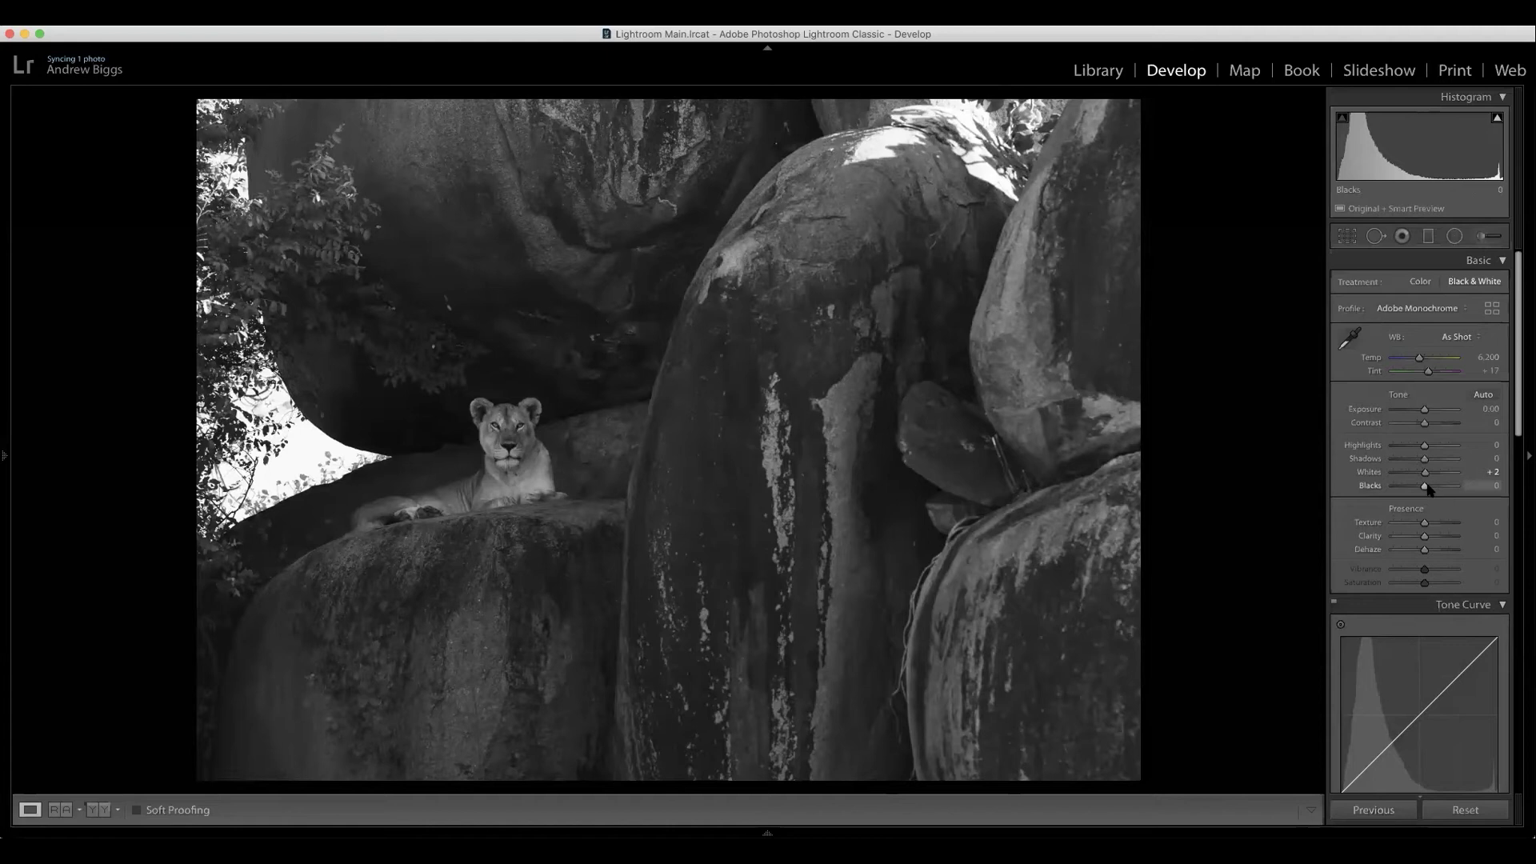
Lower Blacks to -31 while checking the shadow clipping preview.
mouse_move(1429, 488)
left_mouse_down("alt")
mouse_move(1401, 489)
mouse_move(1415, 487)
left_mouse_up("alt")
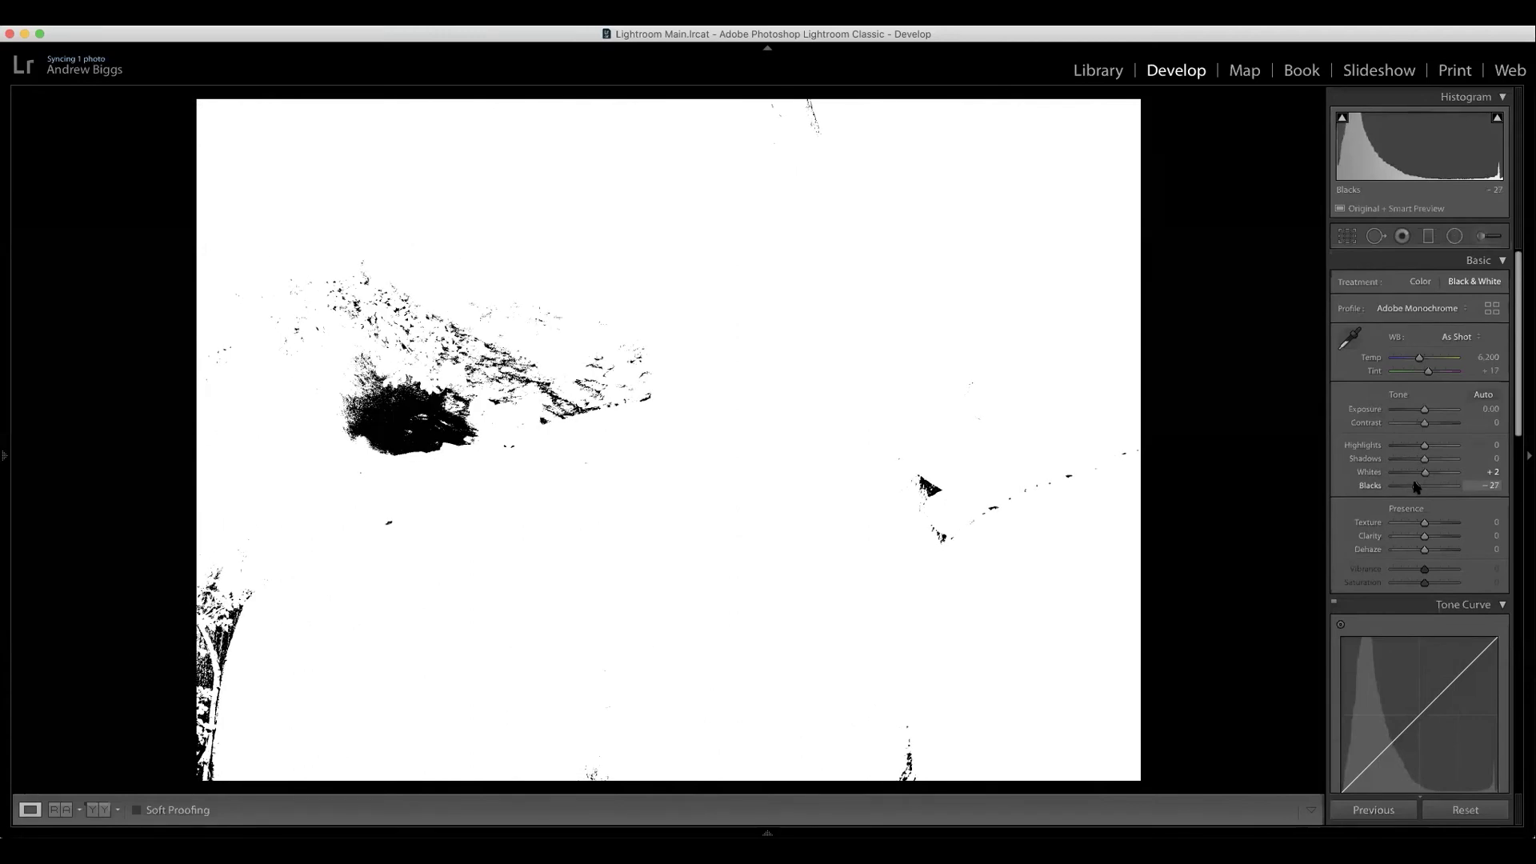
left_click_drag(1417, 486, 1418, 487, "alt")
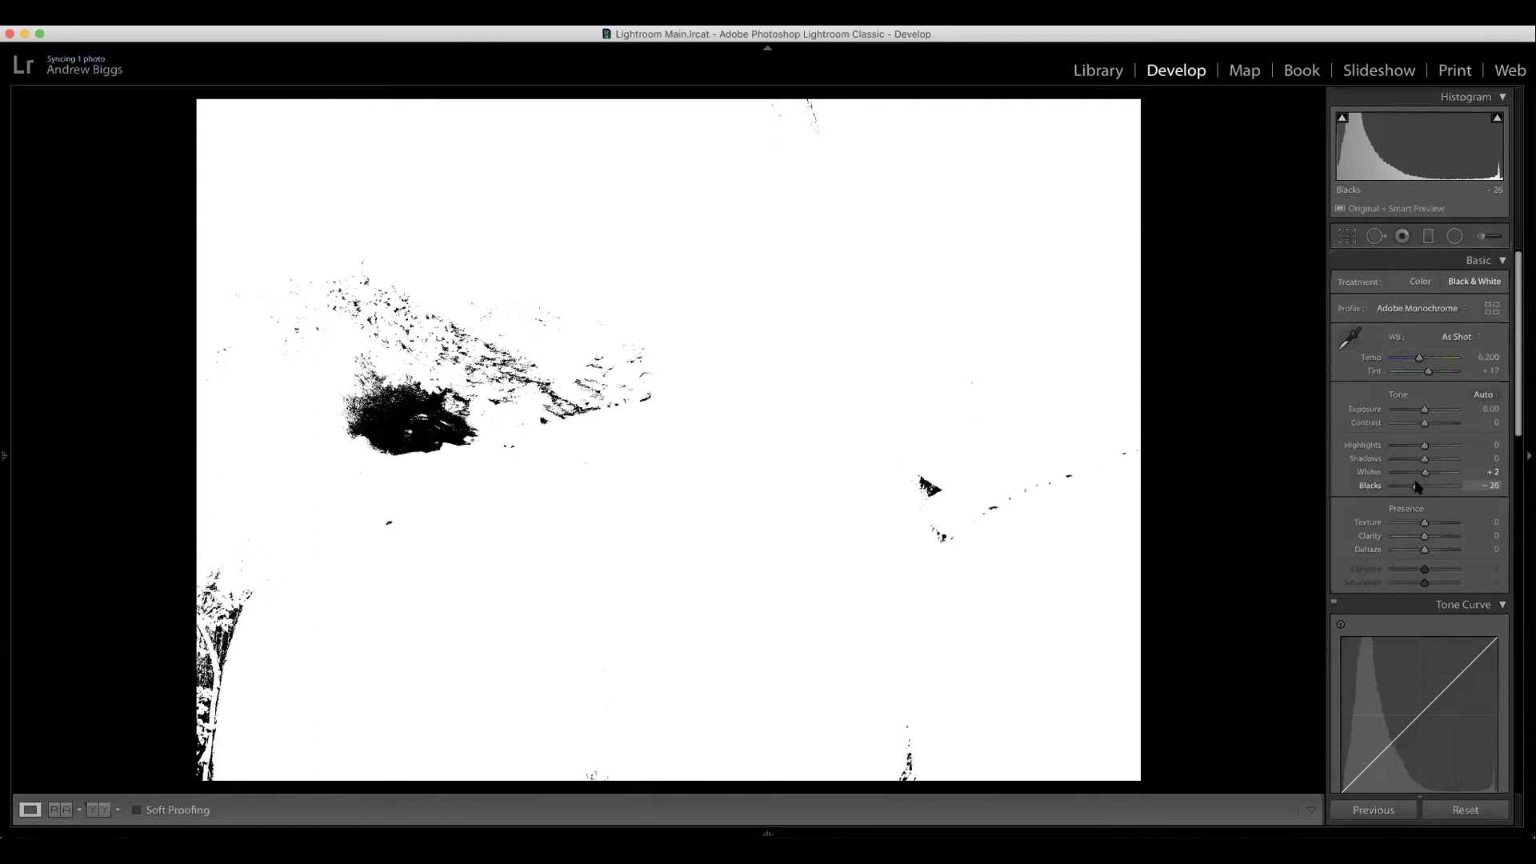
left_click_drag(1417, 487, 1415, 487)
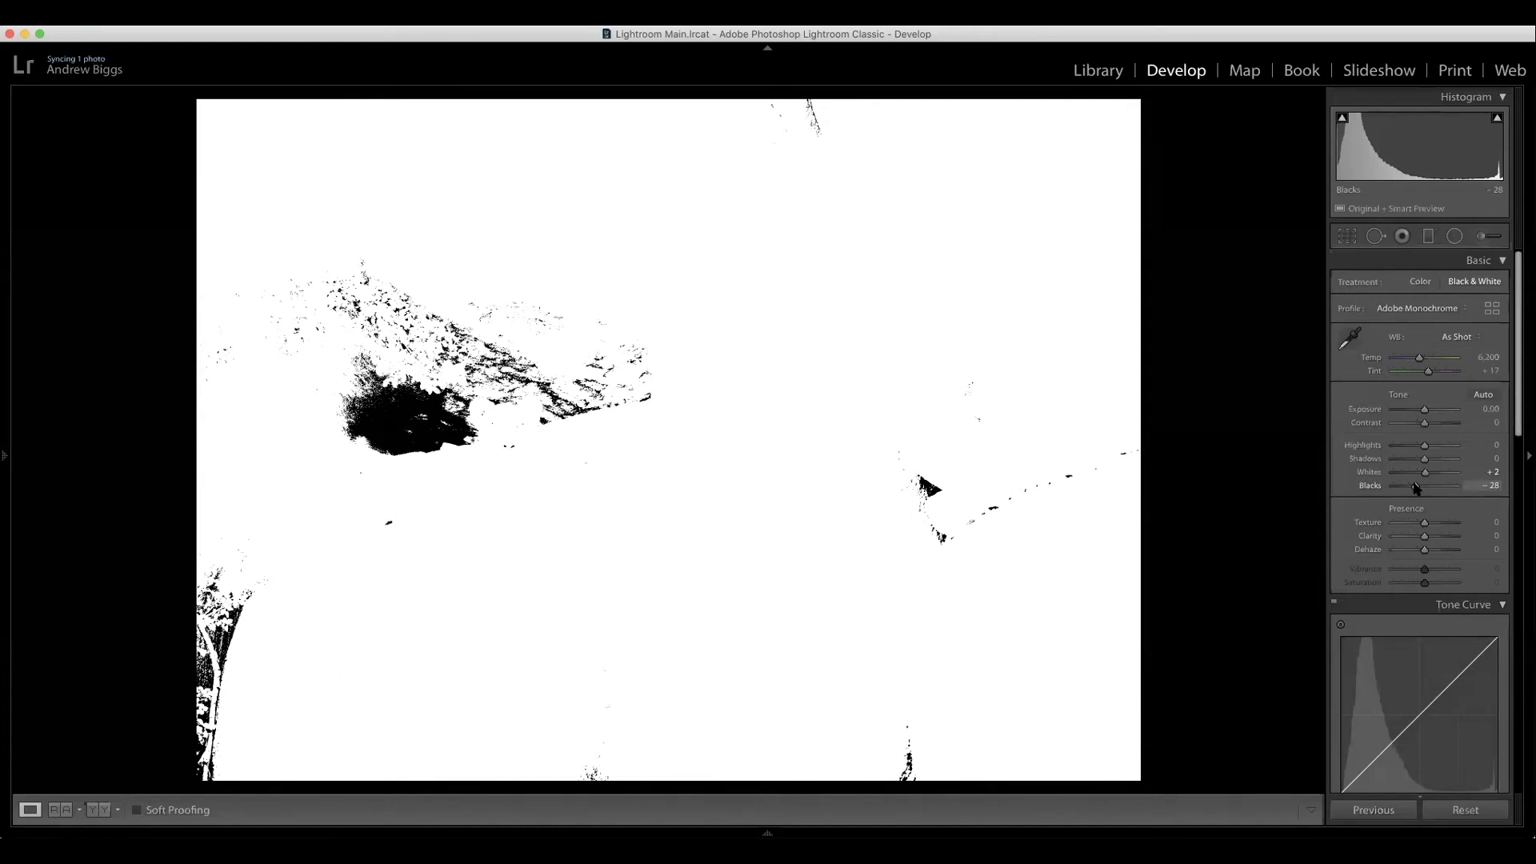
left_click_drag(1415, 488, 1414, 488)
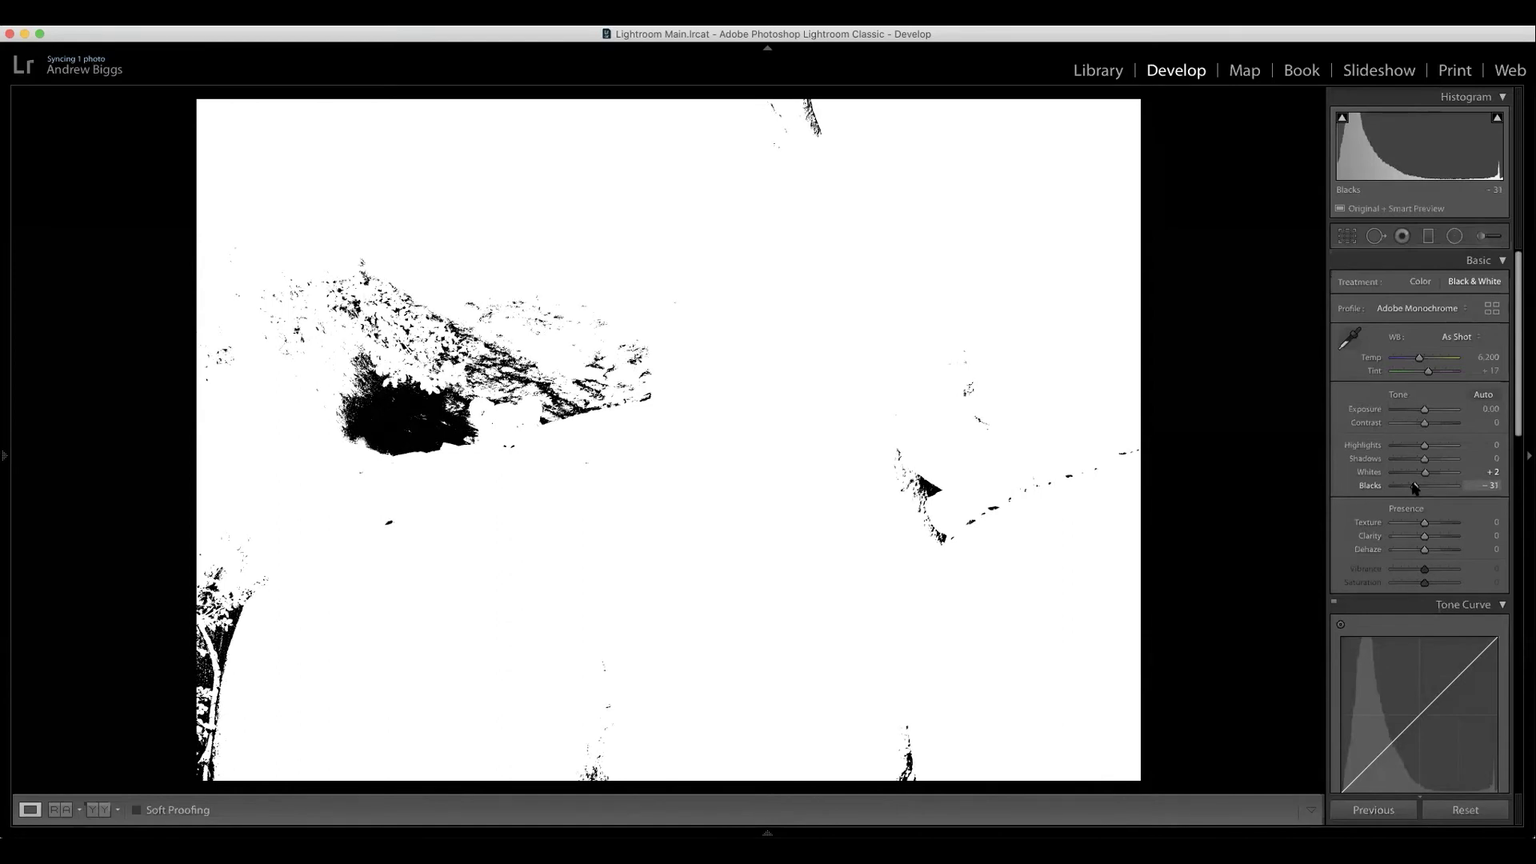
Set Blacks to -20 while checking the shadow clipping preview.
left_click_drag(1415, 488, 1415, 488)
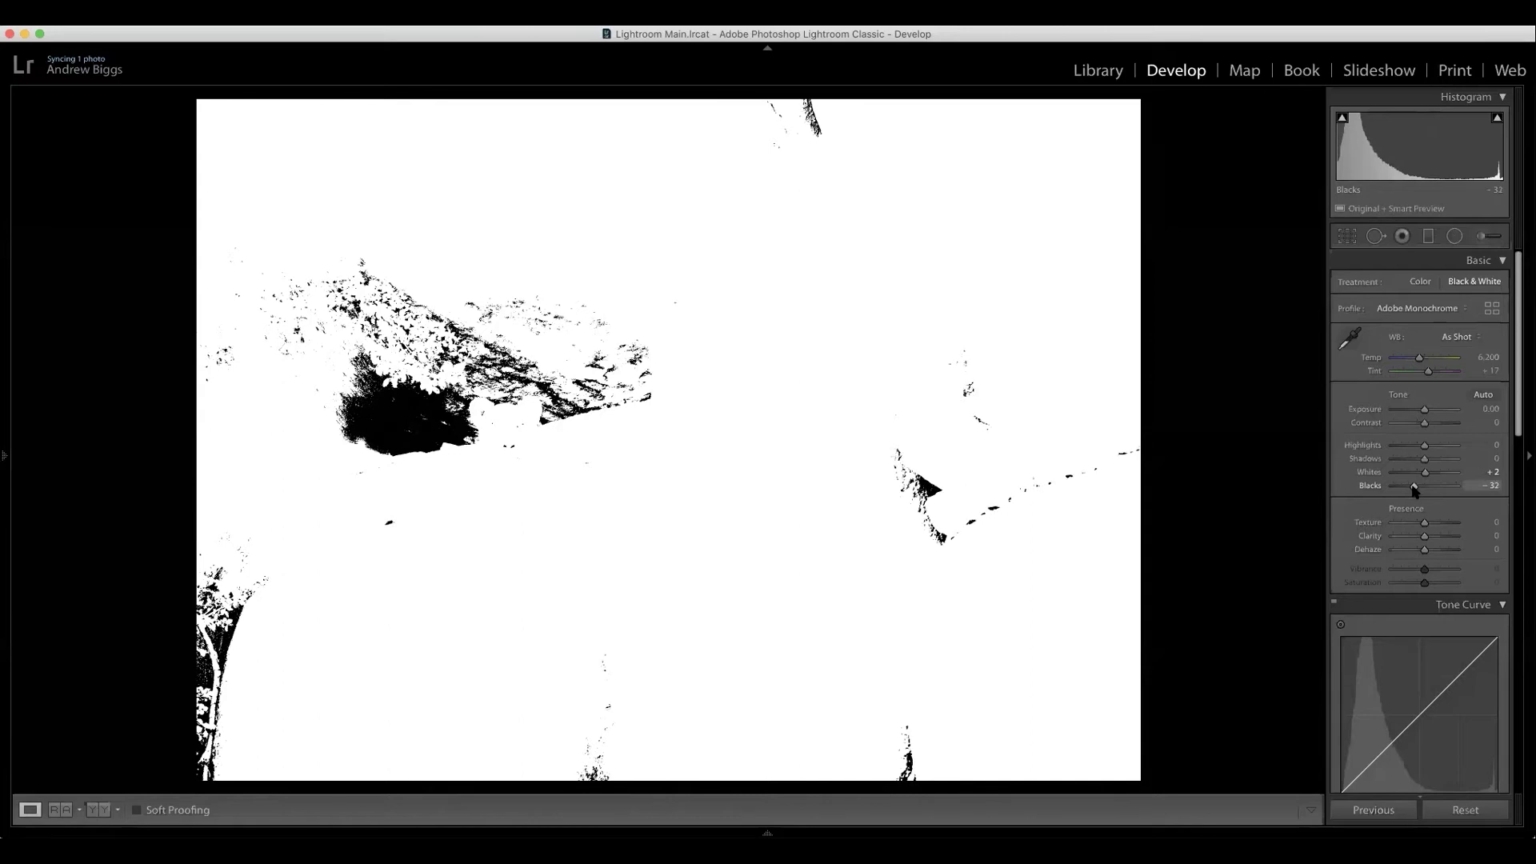
left_click_drag(1415, 490, 1418, 490)
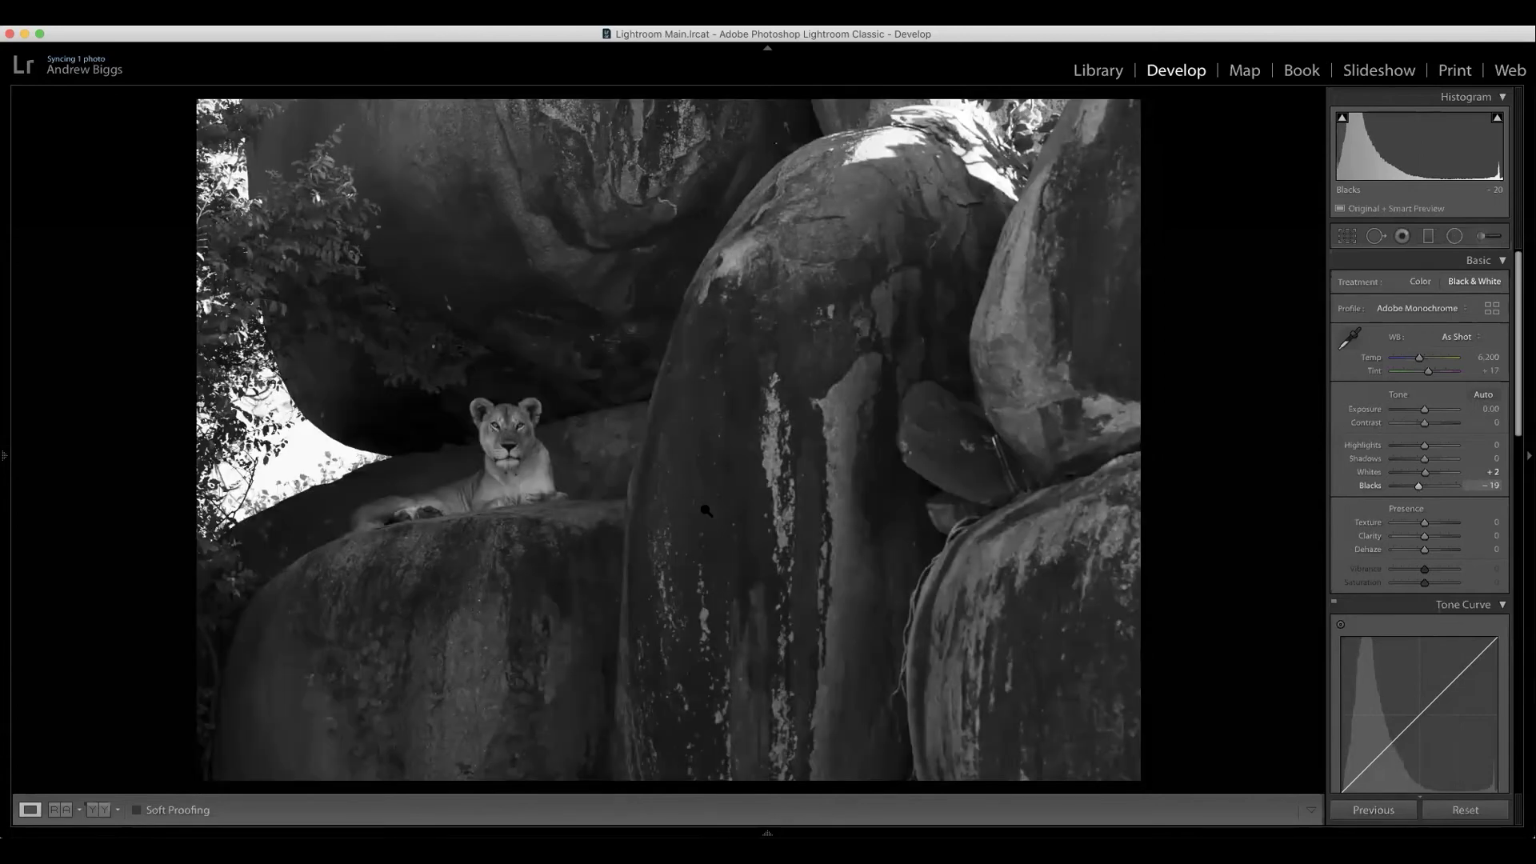
key("alt")
left_click_drag(1418, 489, 1419, 488)
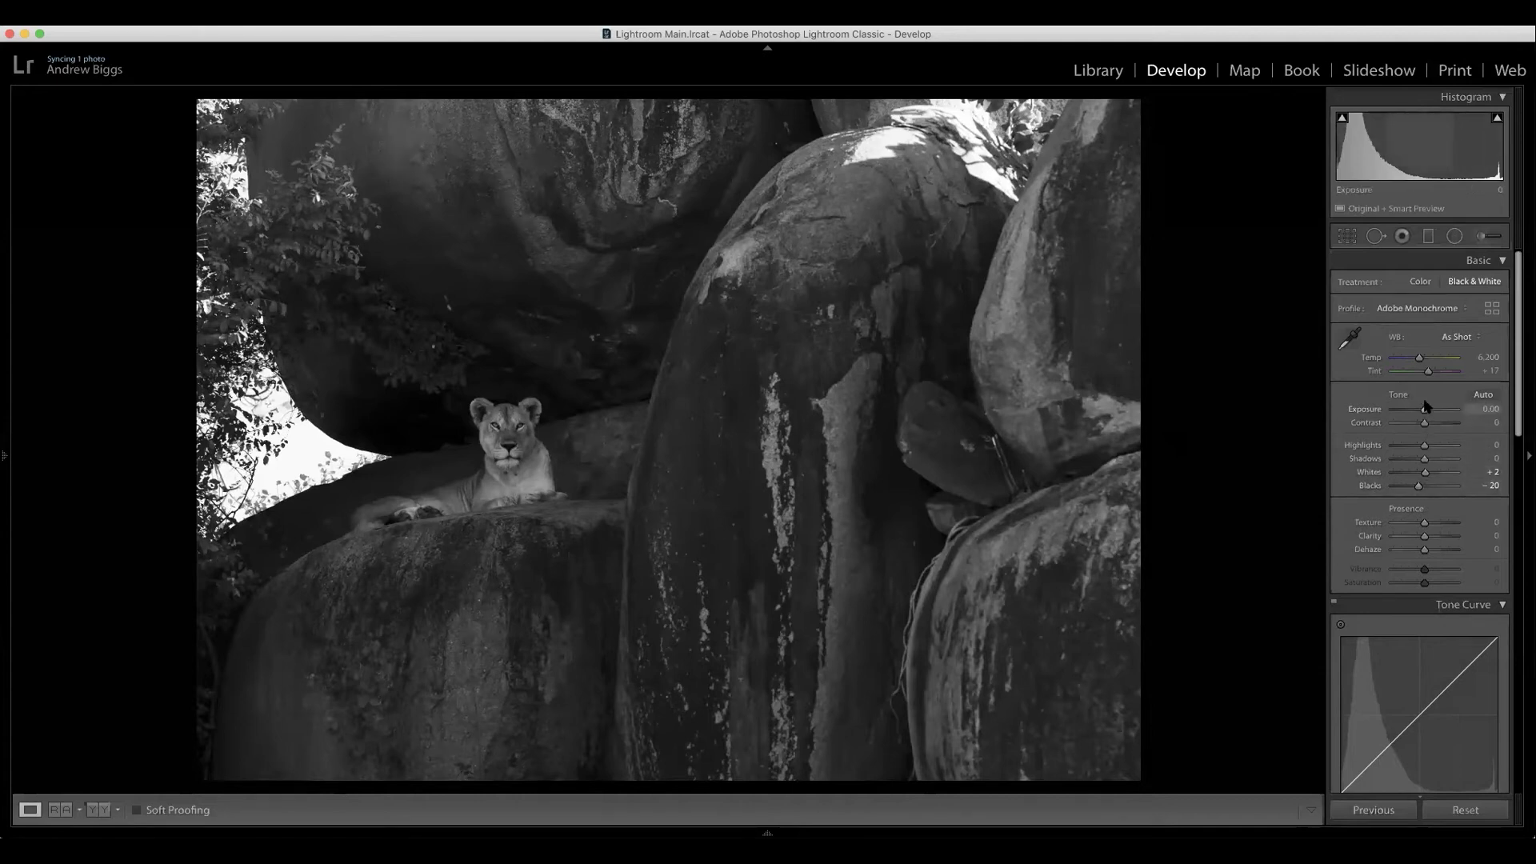
Raise the overall Exposure to +0.35, then test Contrast at +46 and reset it to 0.
left_click_drag(1427, 412, 1429, 414)
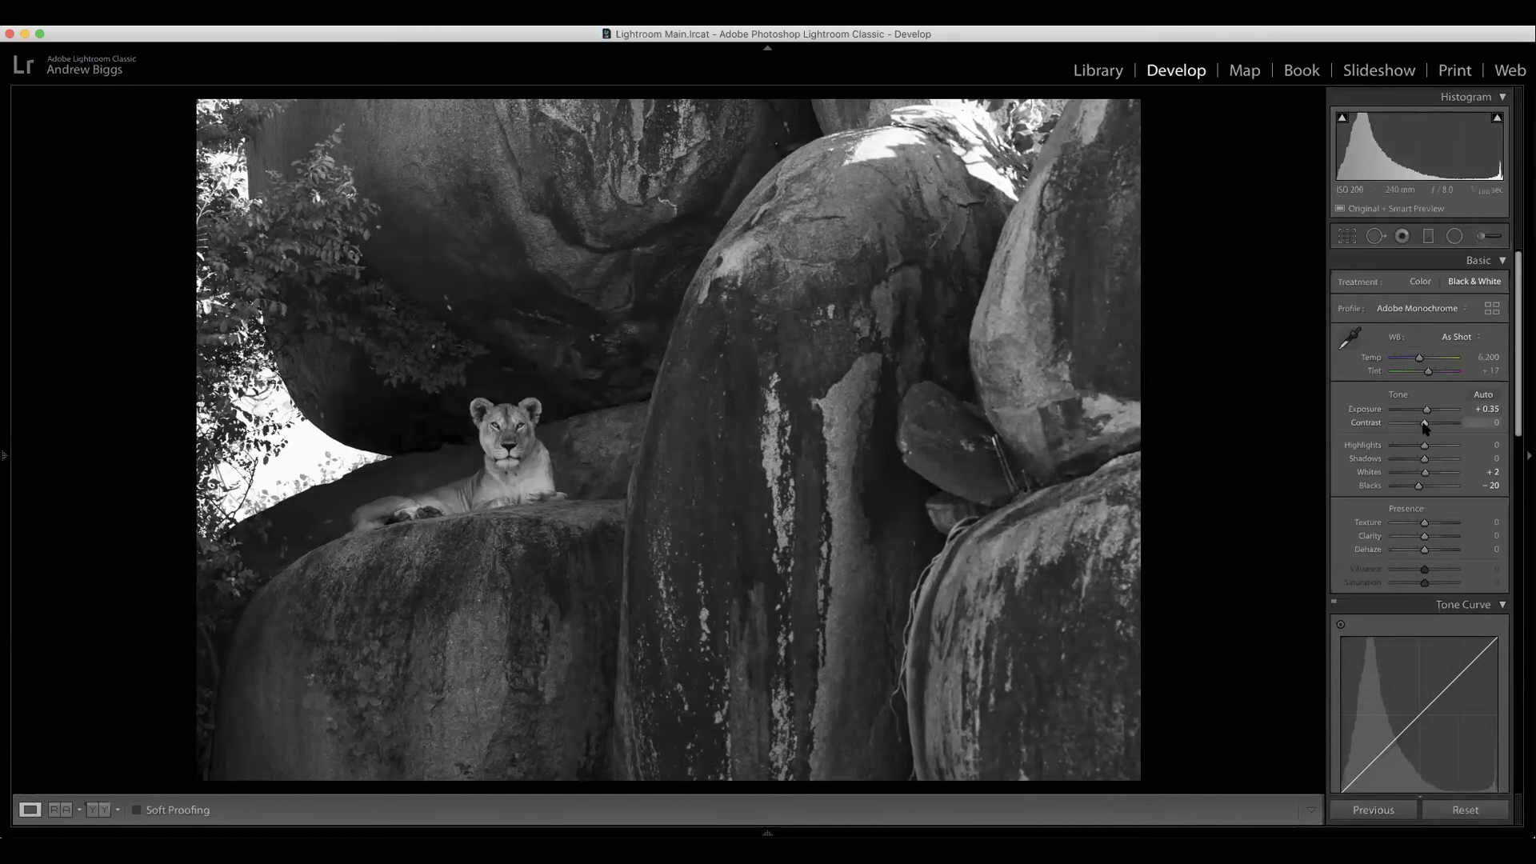
left_click_drag(1425, 424, 1438, 425)
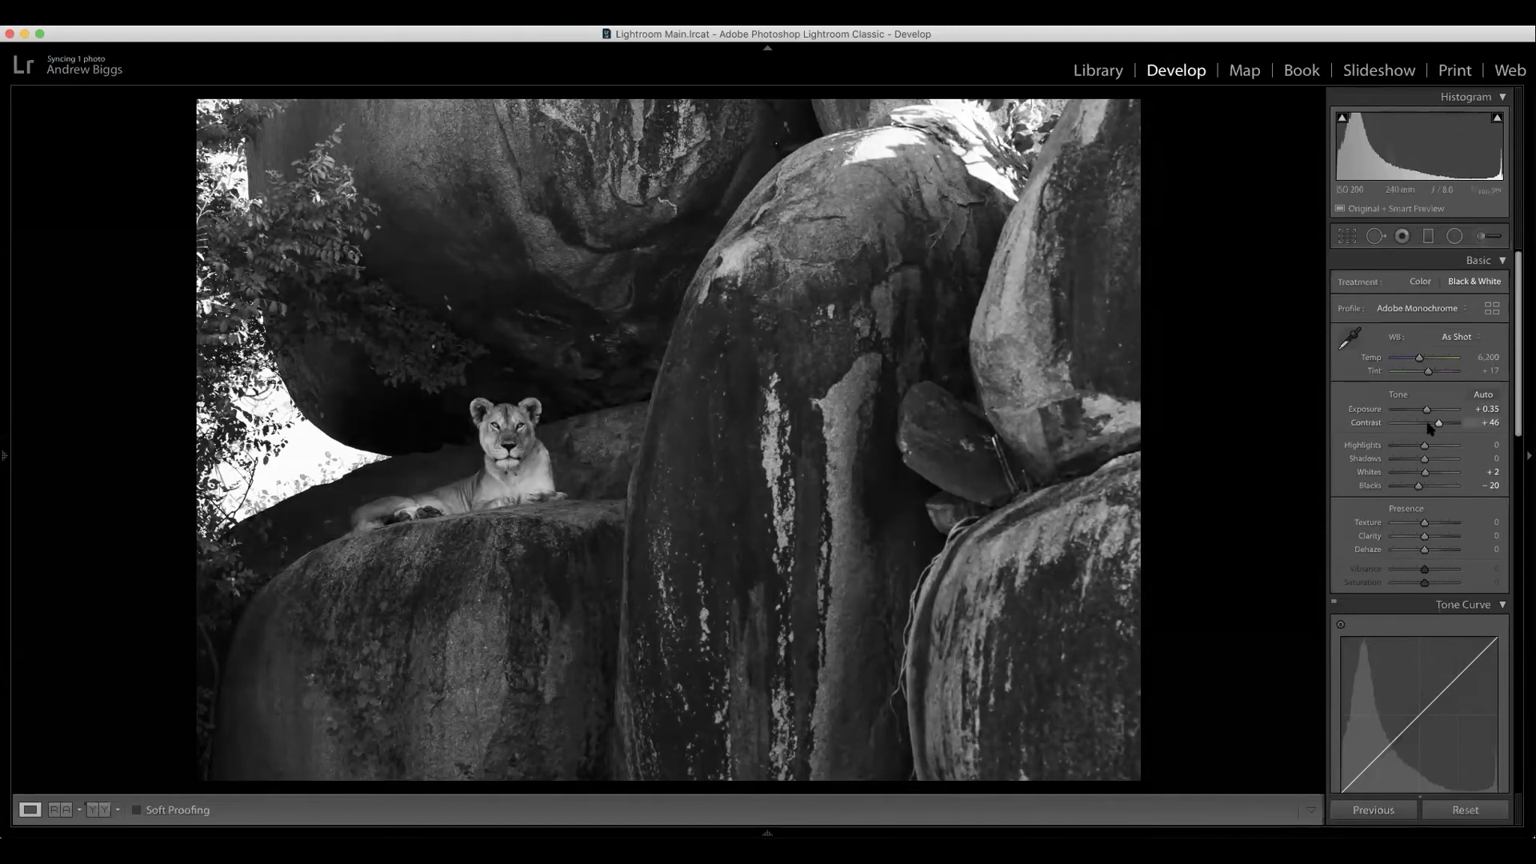
double_click(1367, 426)
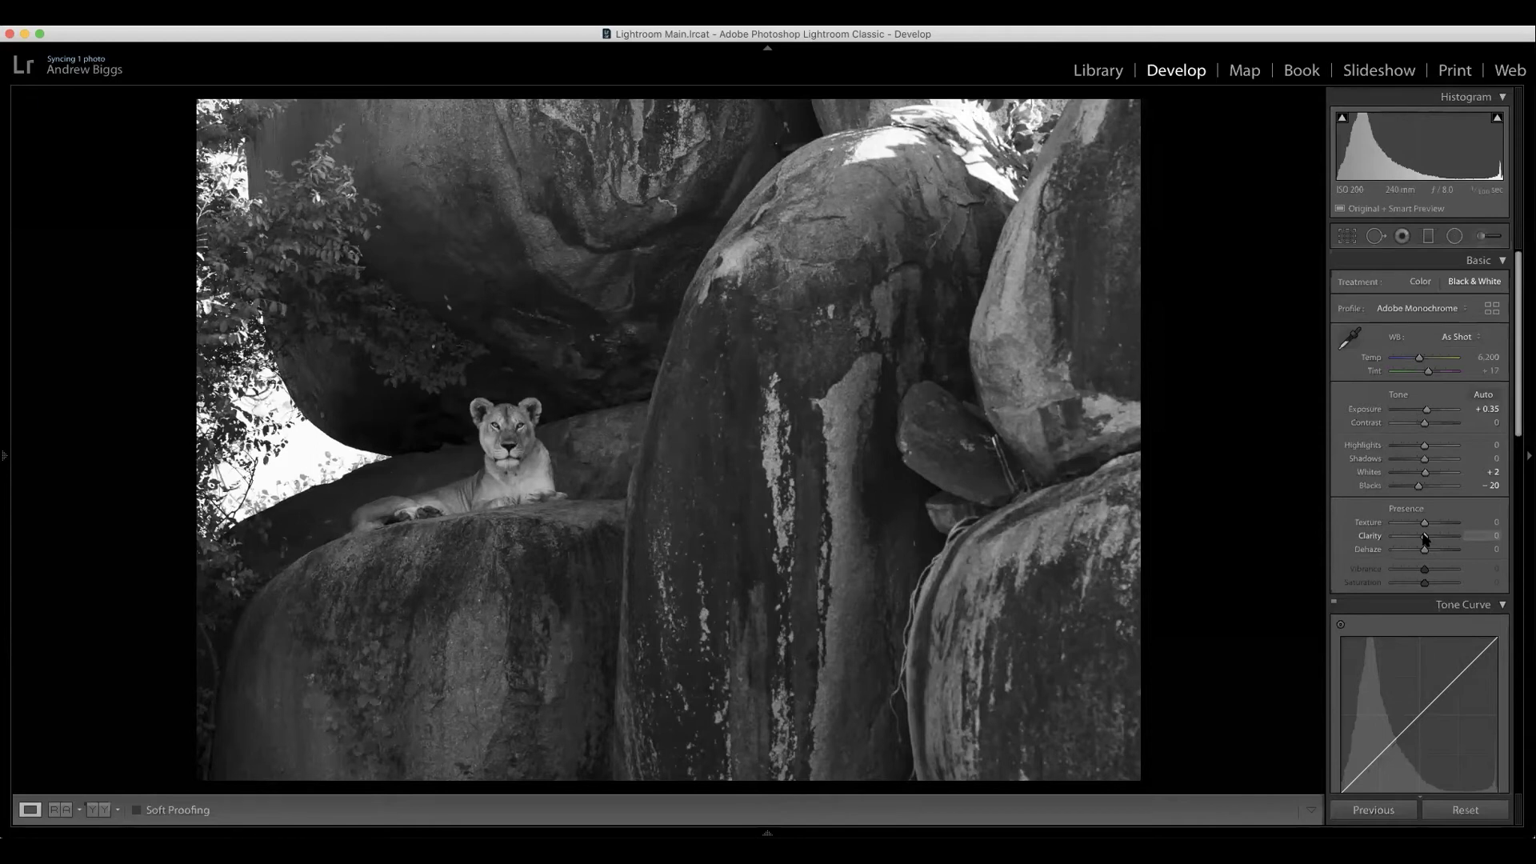
Test Clarity at around +39 and settle on +23.
left_click_drag(1425, 540, 1438, 541)
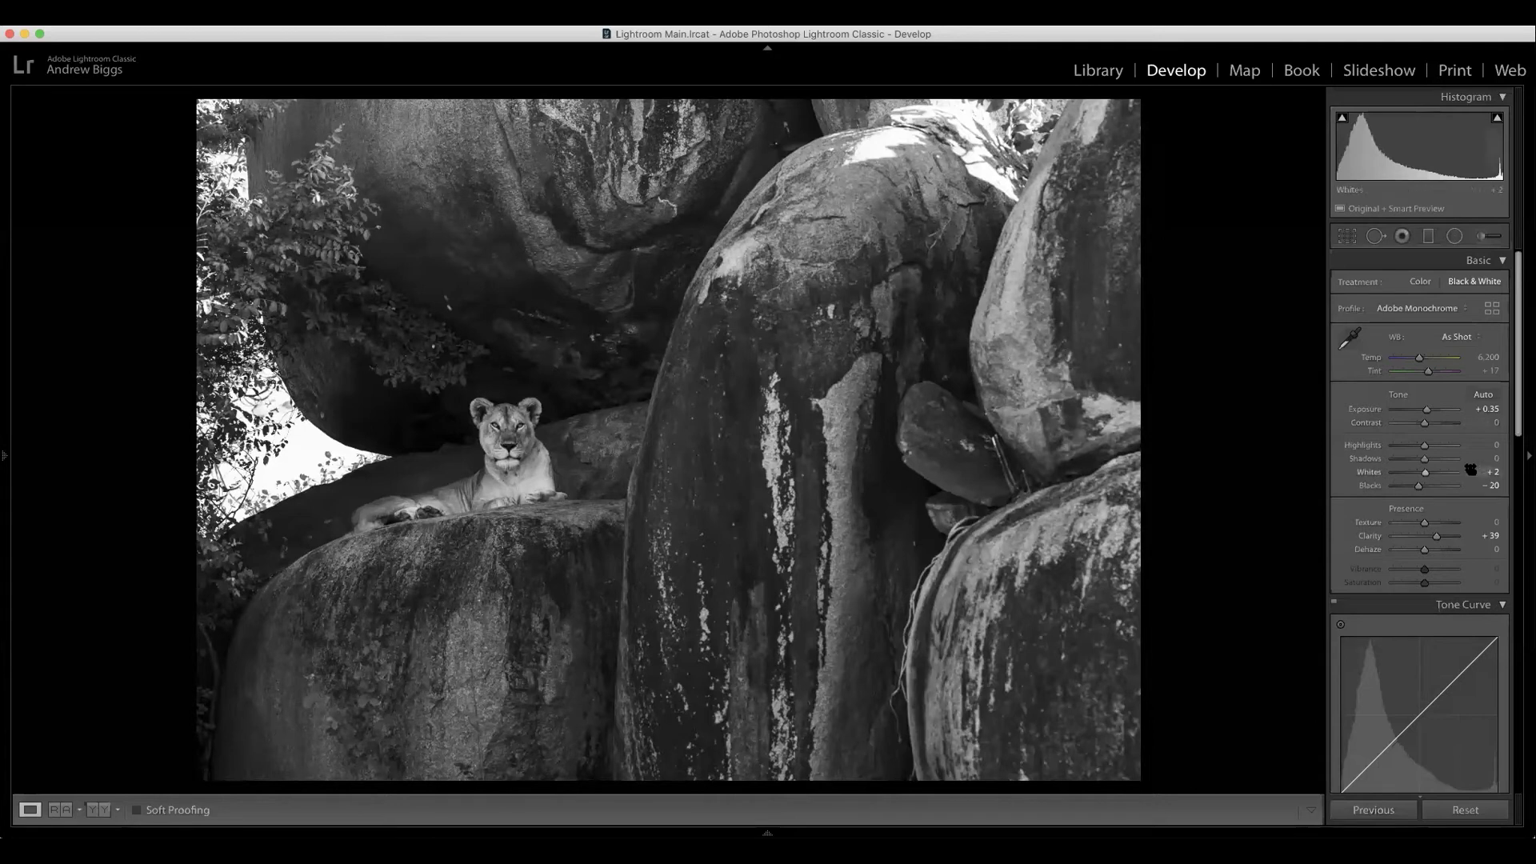
left_click_drag(1438, 539, 1434, 540)
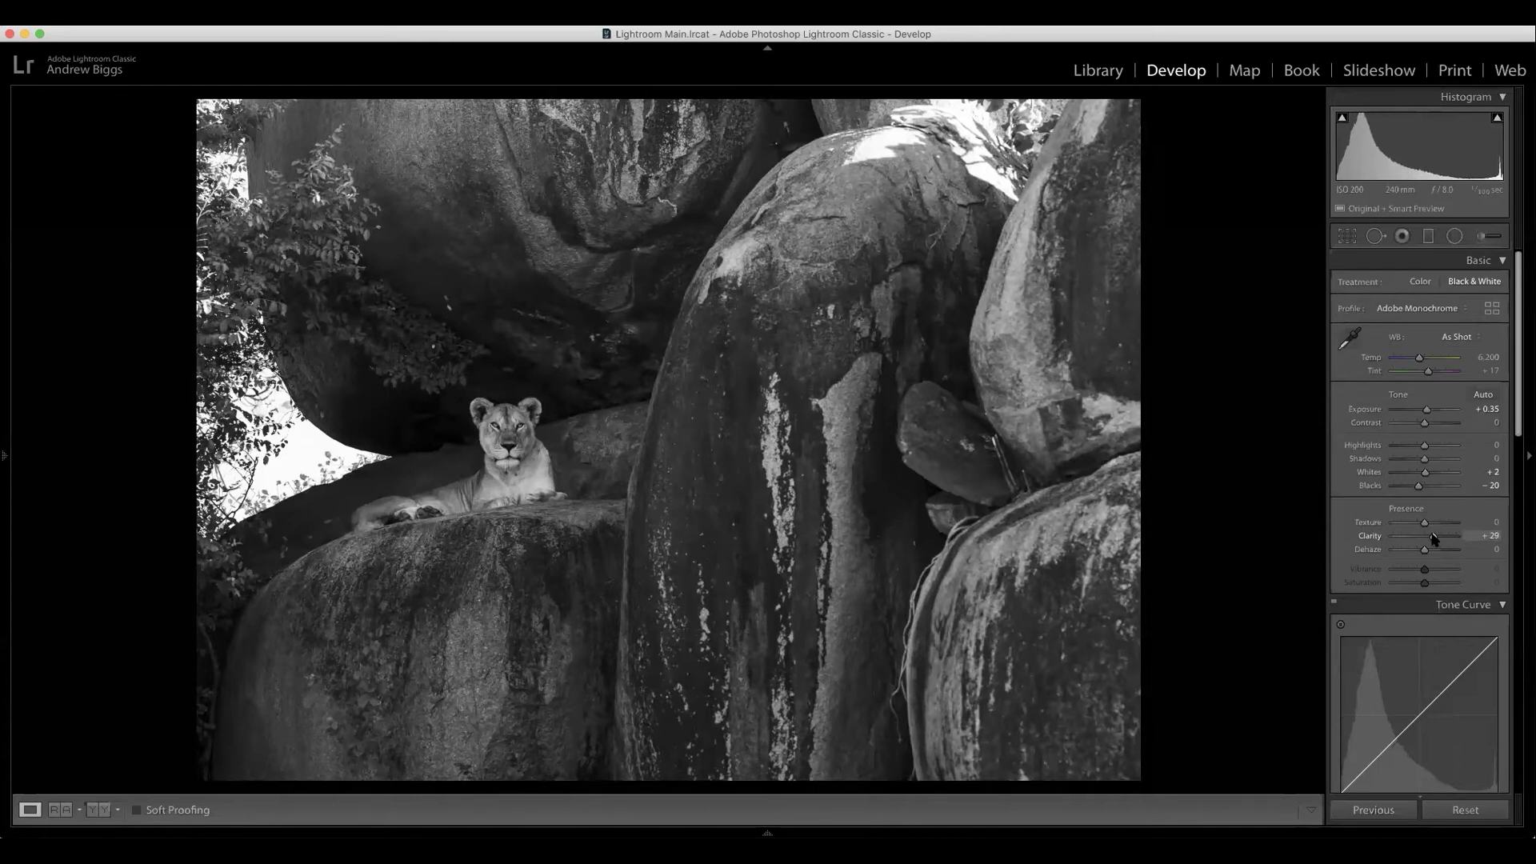
left_click_drag(1435, 540, 1434, 538)
left_click_drag(1518, 332, 1514, 350)
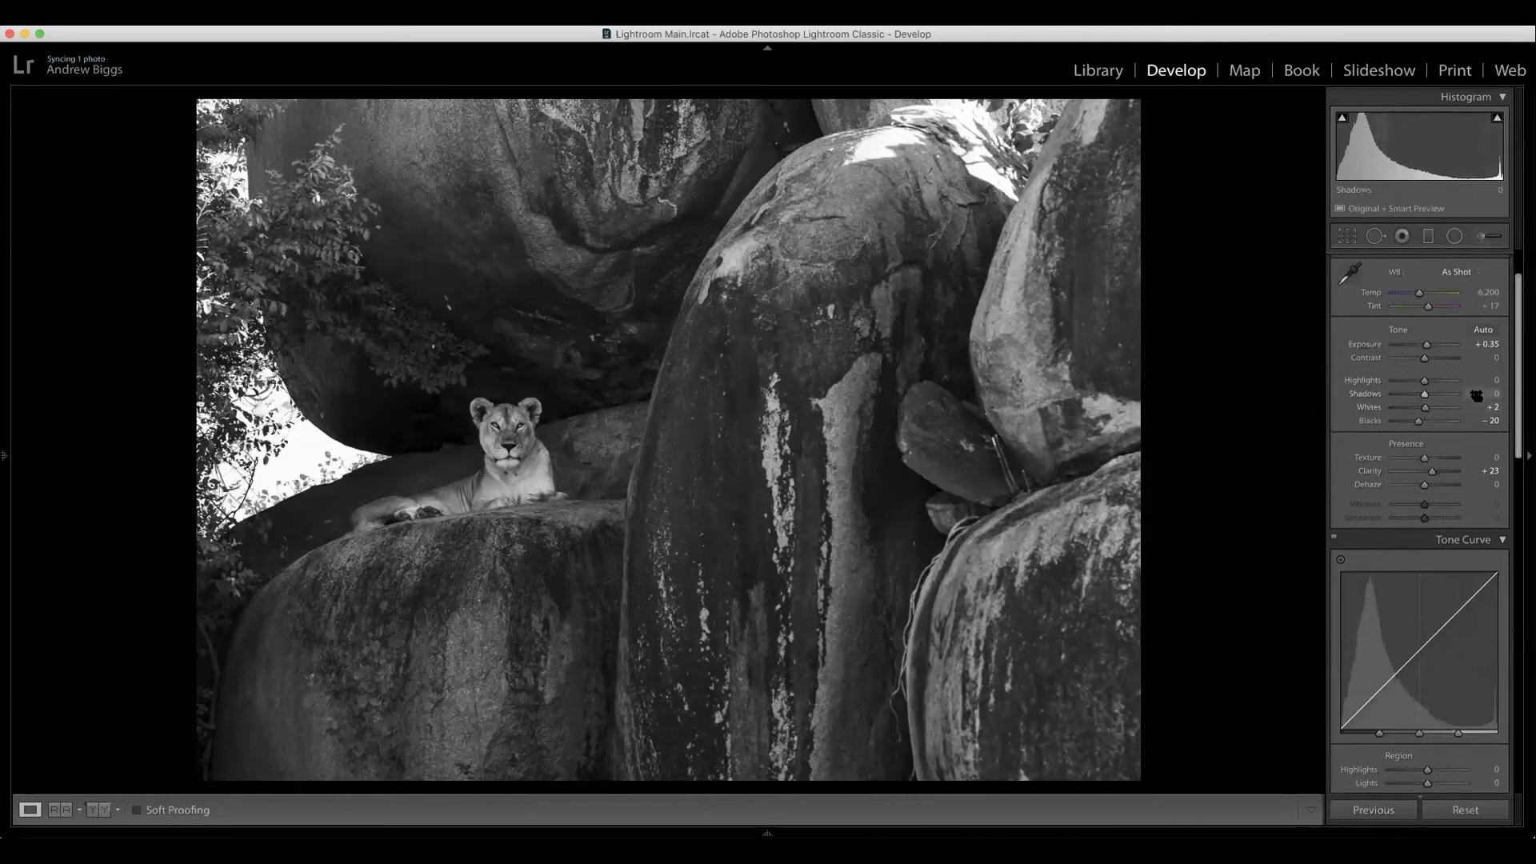
scroll(1476, 395, "up", 1)
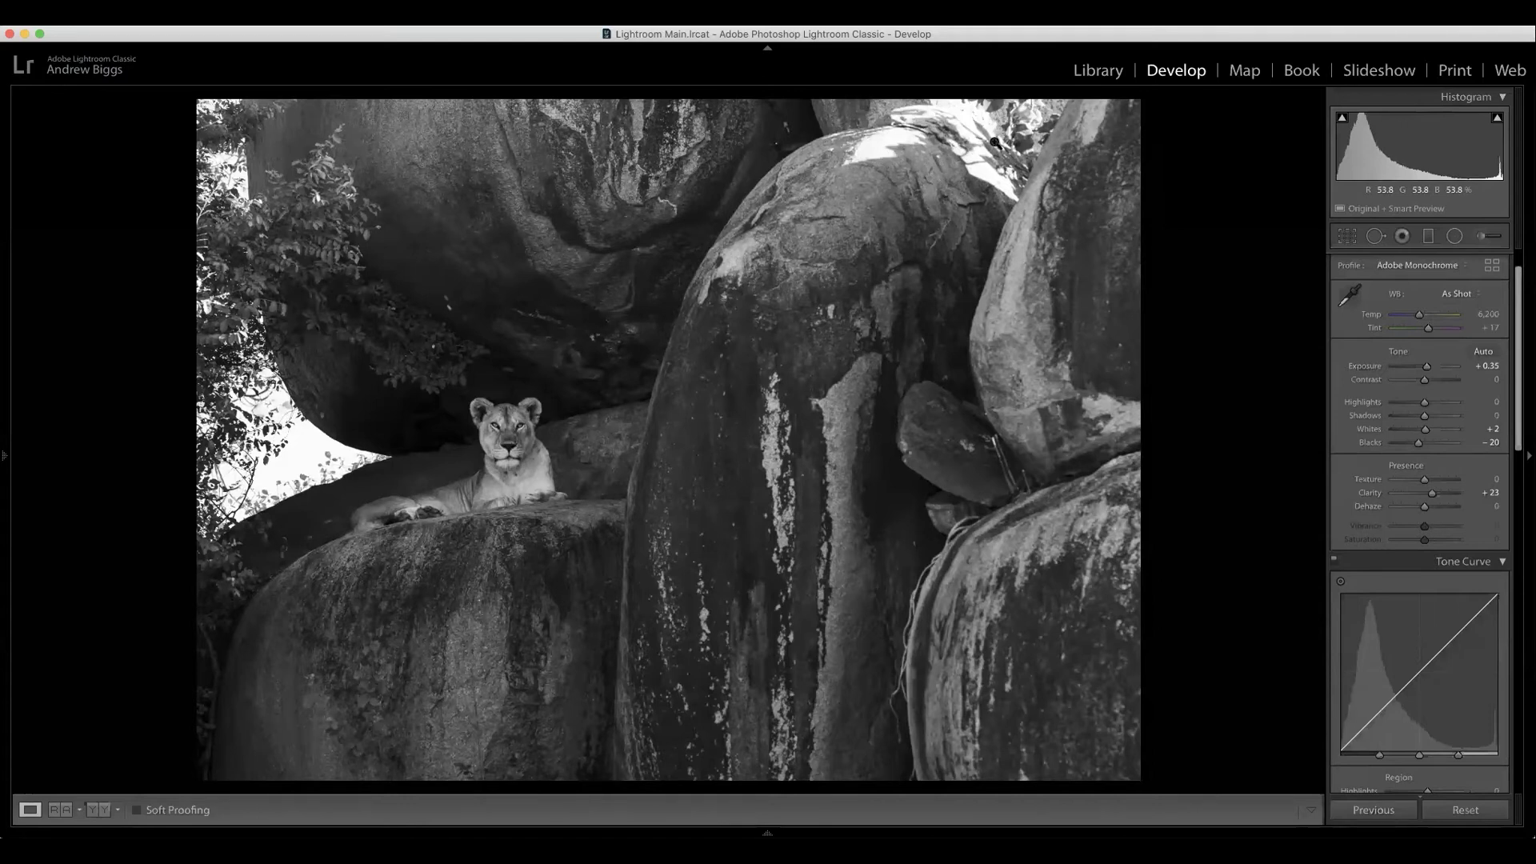
Paint a size 9 adjustment brush with Highlights -55 over the top of the central boulder and the bright foliage beside it.
left_click(1482, 236)
double_click(1371, 364)
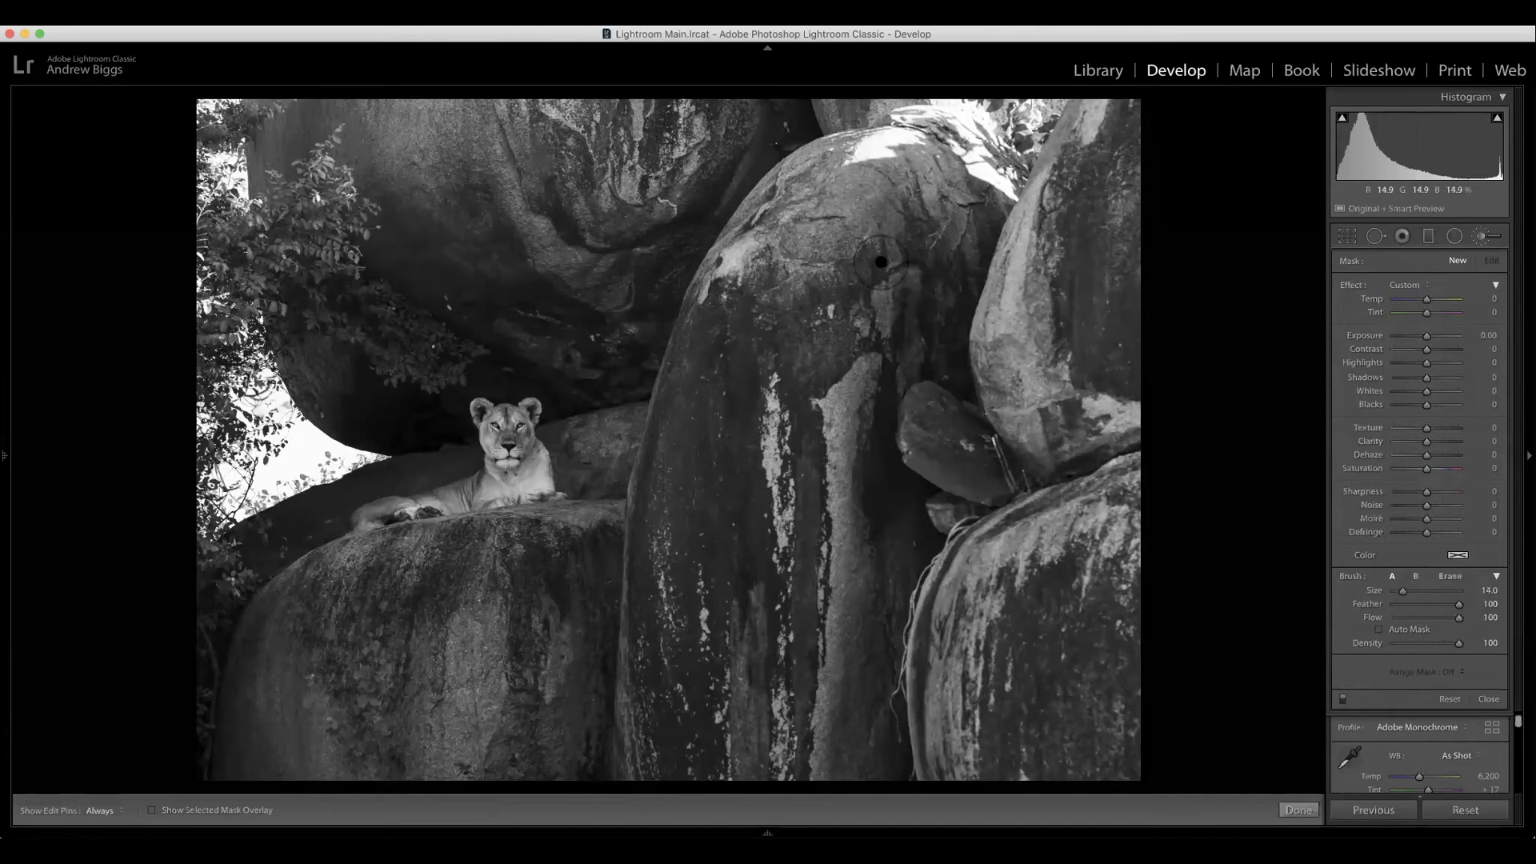
key("bracketleft")
key("bracketleft")
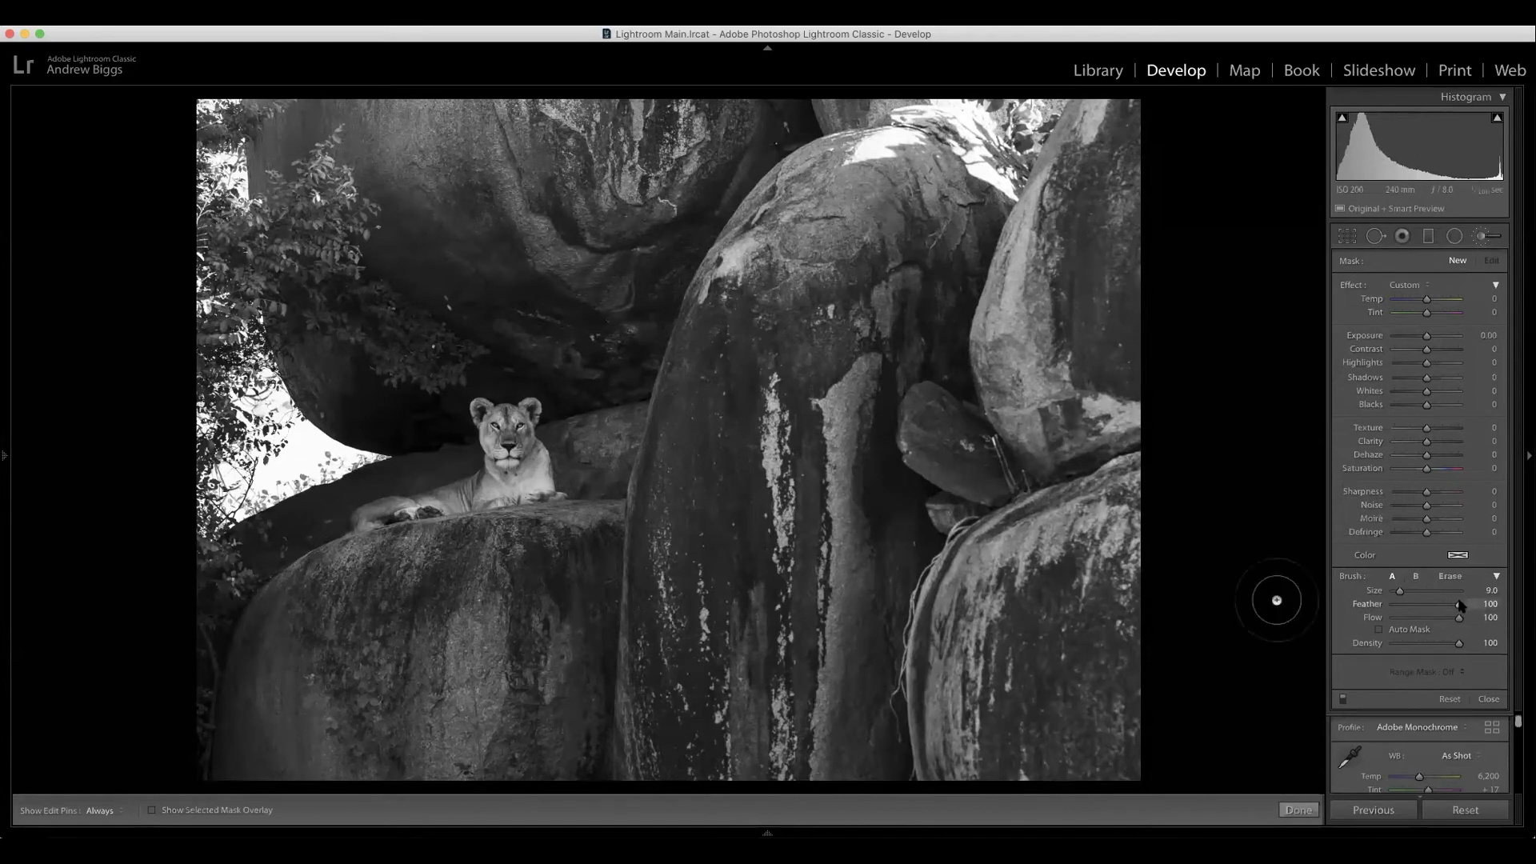
left_click_drag(1429, 364, 1411, 366)
key("h")
mouse_move(893, 136)
left_mouse_down()
mouse_move(965, 109)
mouse_move(995, 120)
mouse_move(971, 168)
mouse_move(1021, 170)
mouse_move(886, 138)
mouse_move(1015, 164)
mouse_move(896, 142)
left_mouse_up()
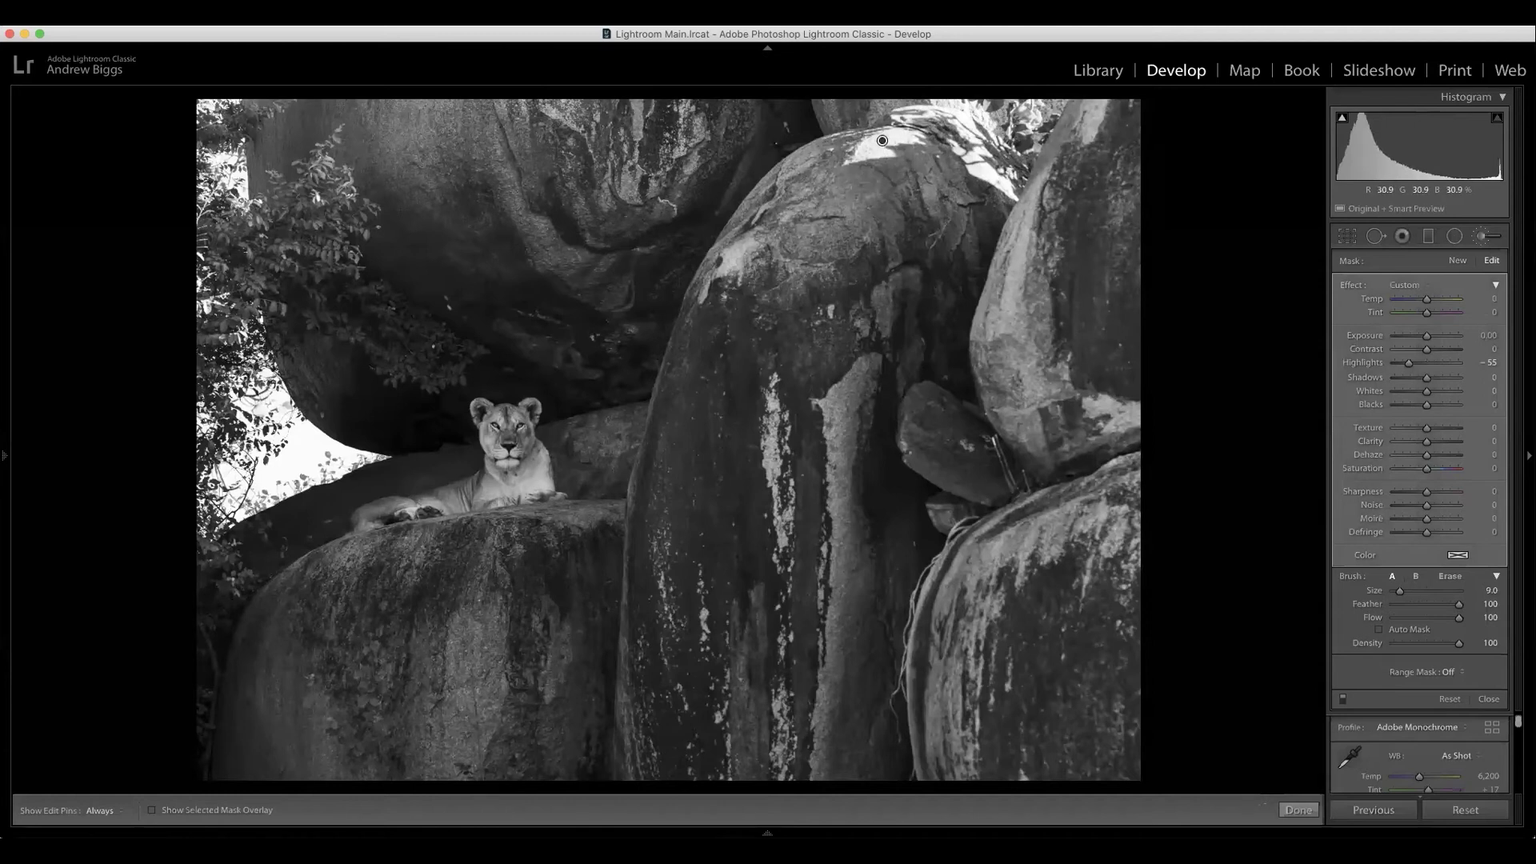
Check the brushed area by toggling the edit pin and the selected mask overlay.
key("h")
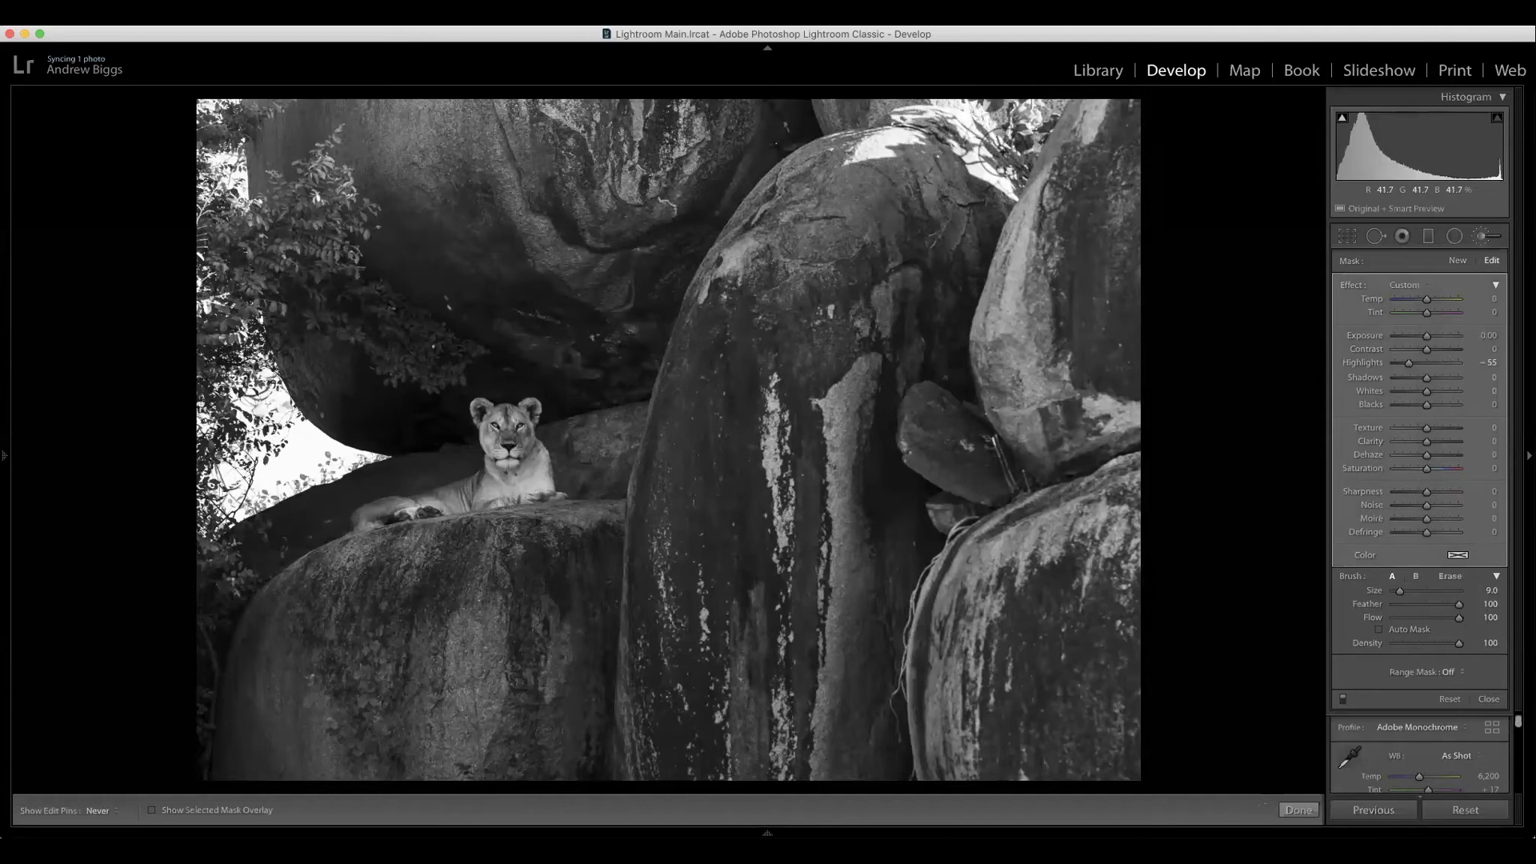
key("h")
left_click(166, 811)
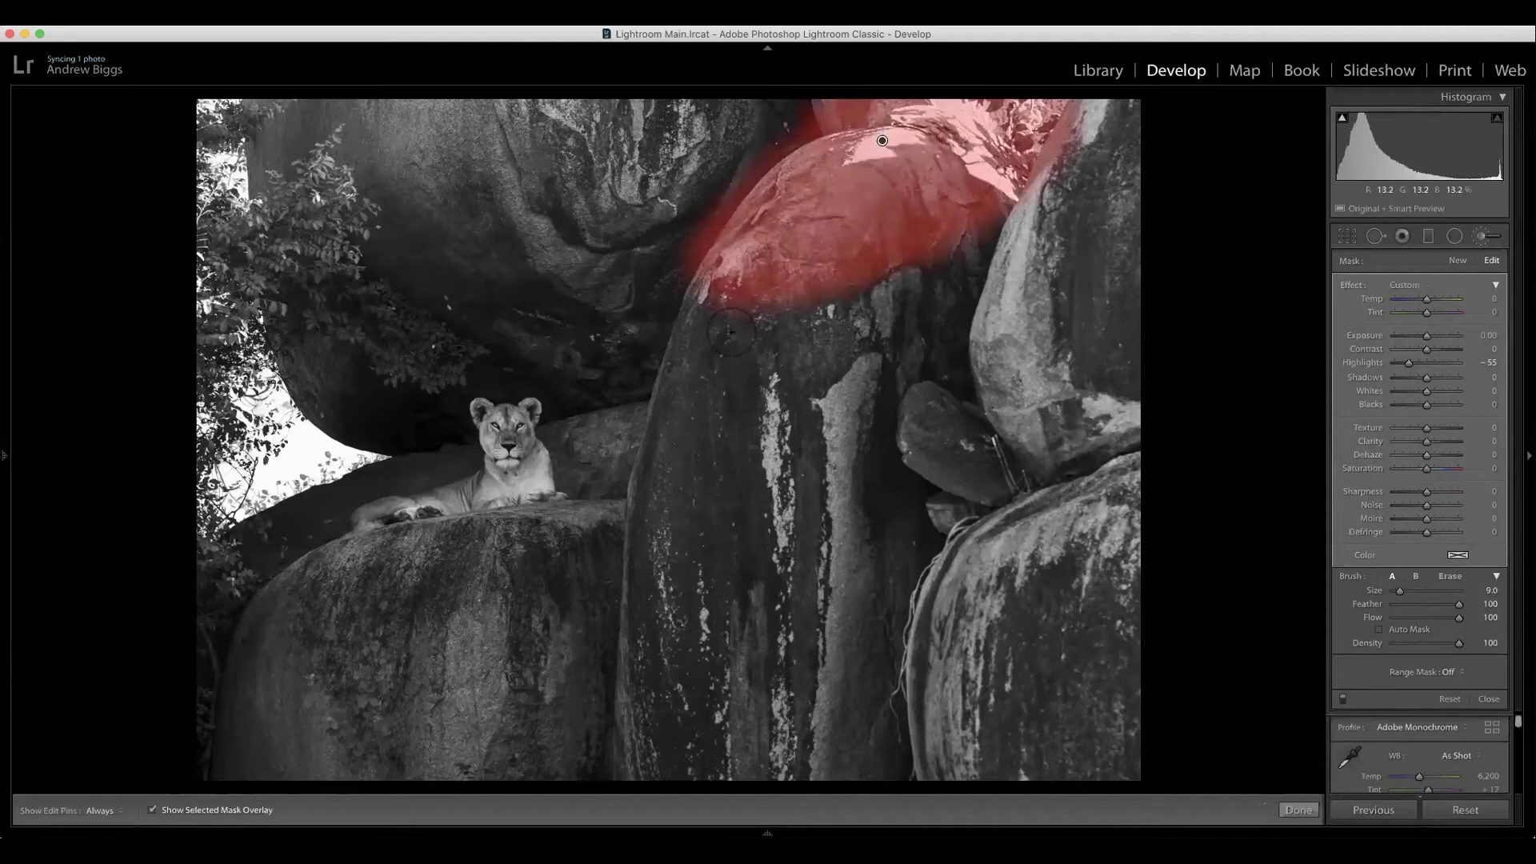
key("F6")
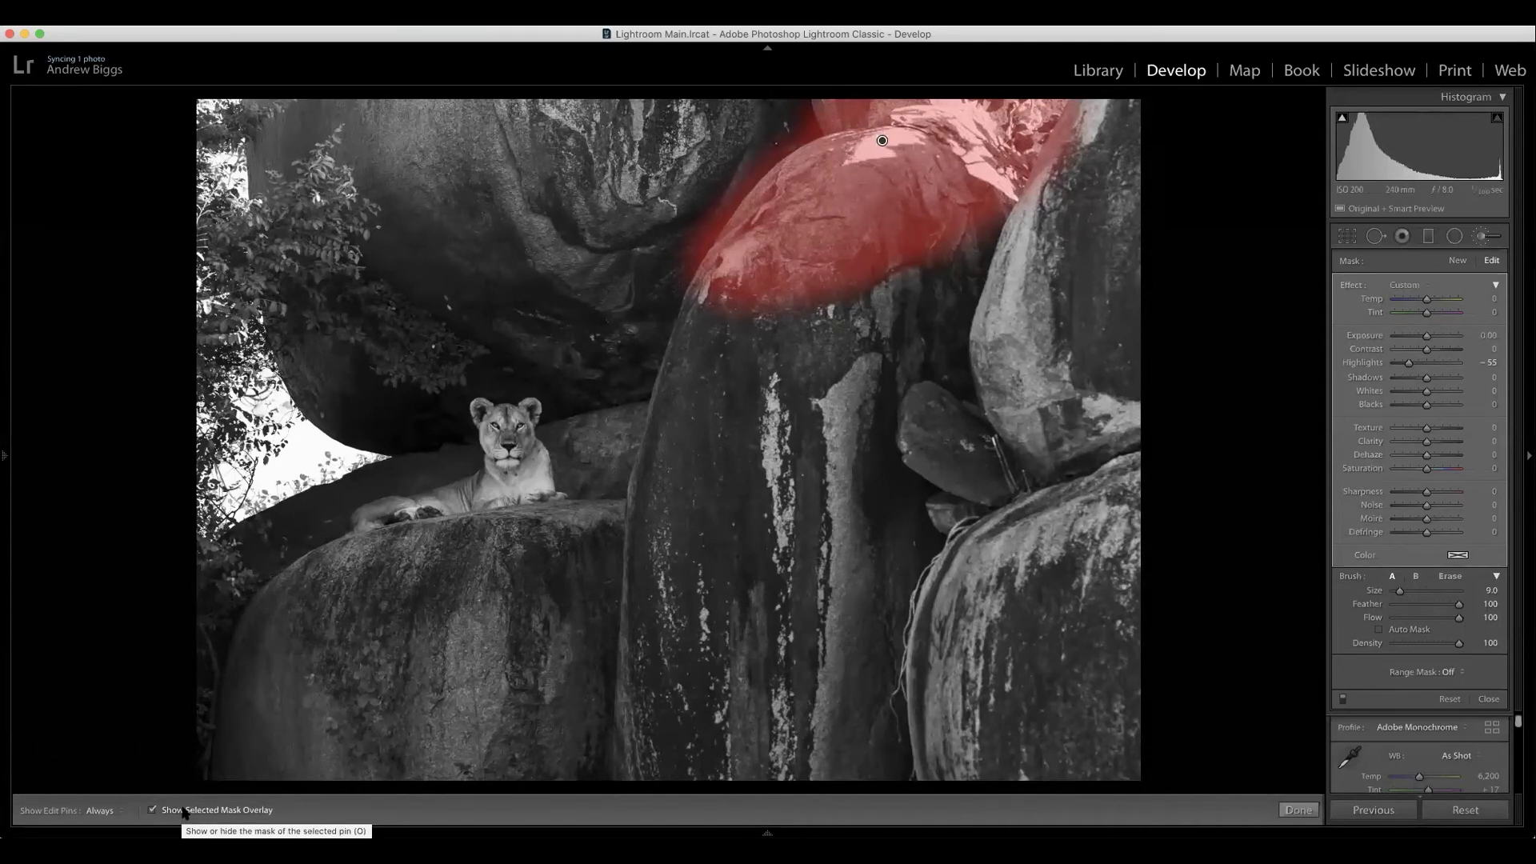
left_click(186, 811)
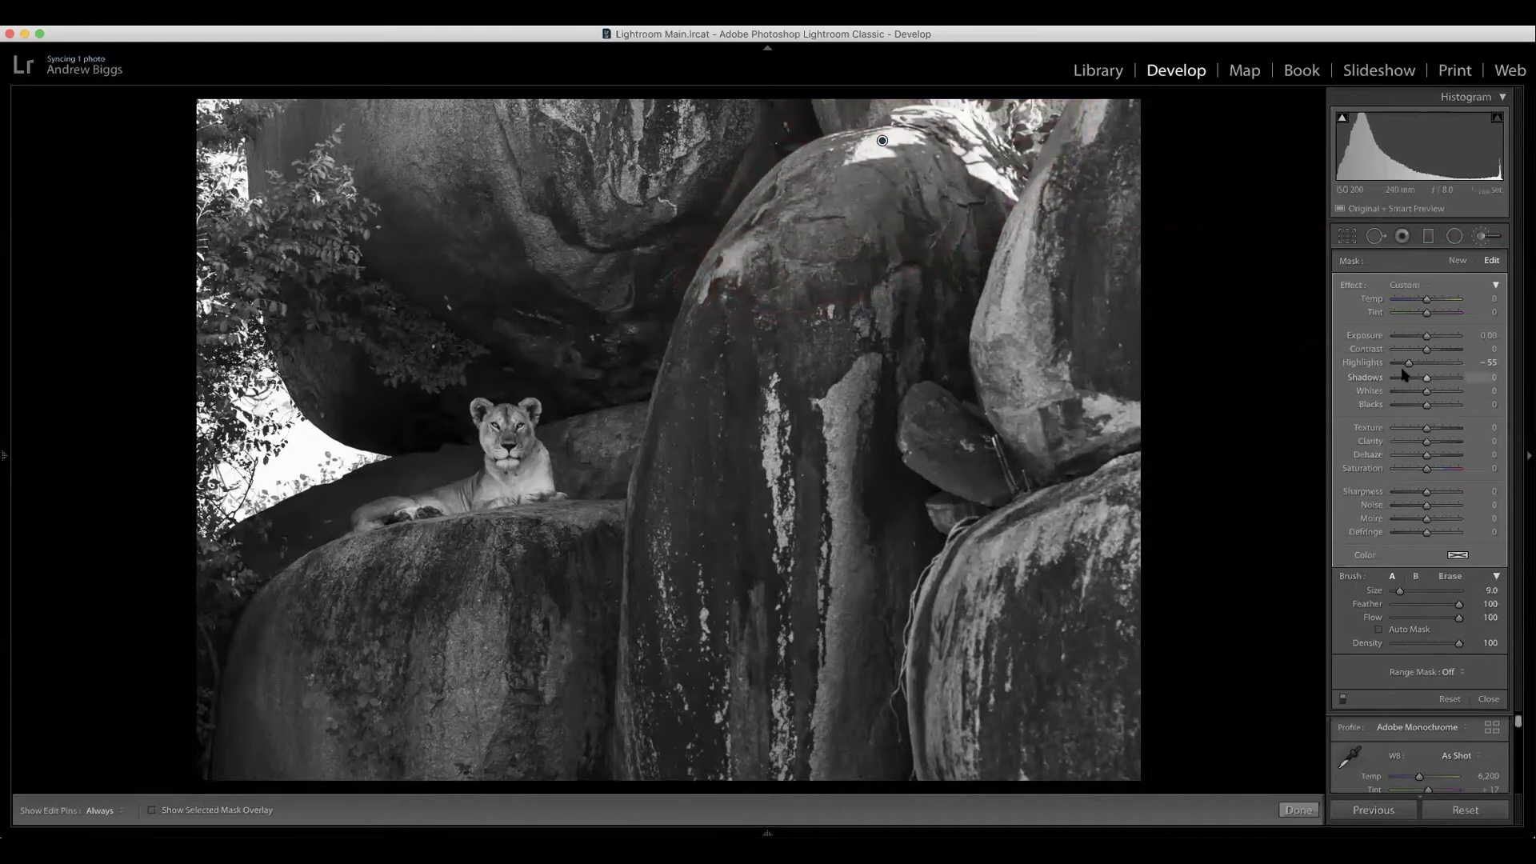
Darken the brushed boulder top, testing Exposure down to about -2.20 and settling on Exposure -0.36 with Highlights -100.
left_click_drag(1410, 366, 1393, 364)
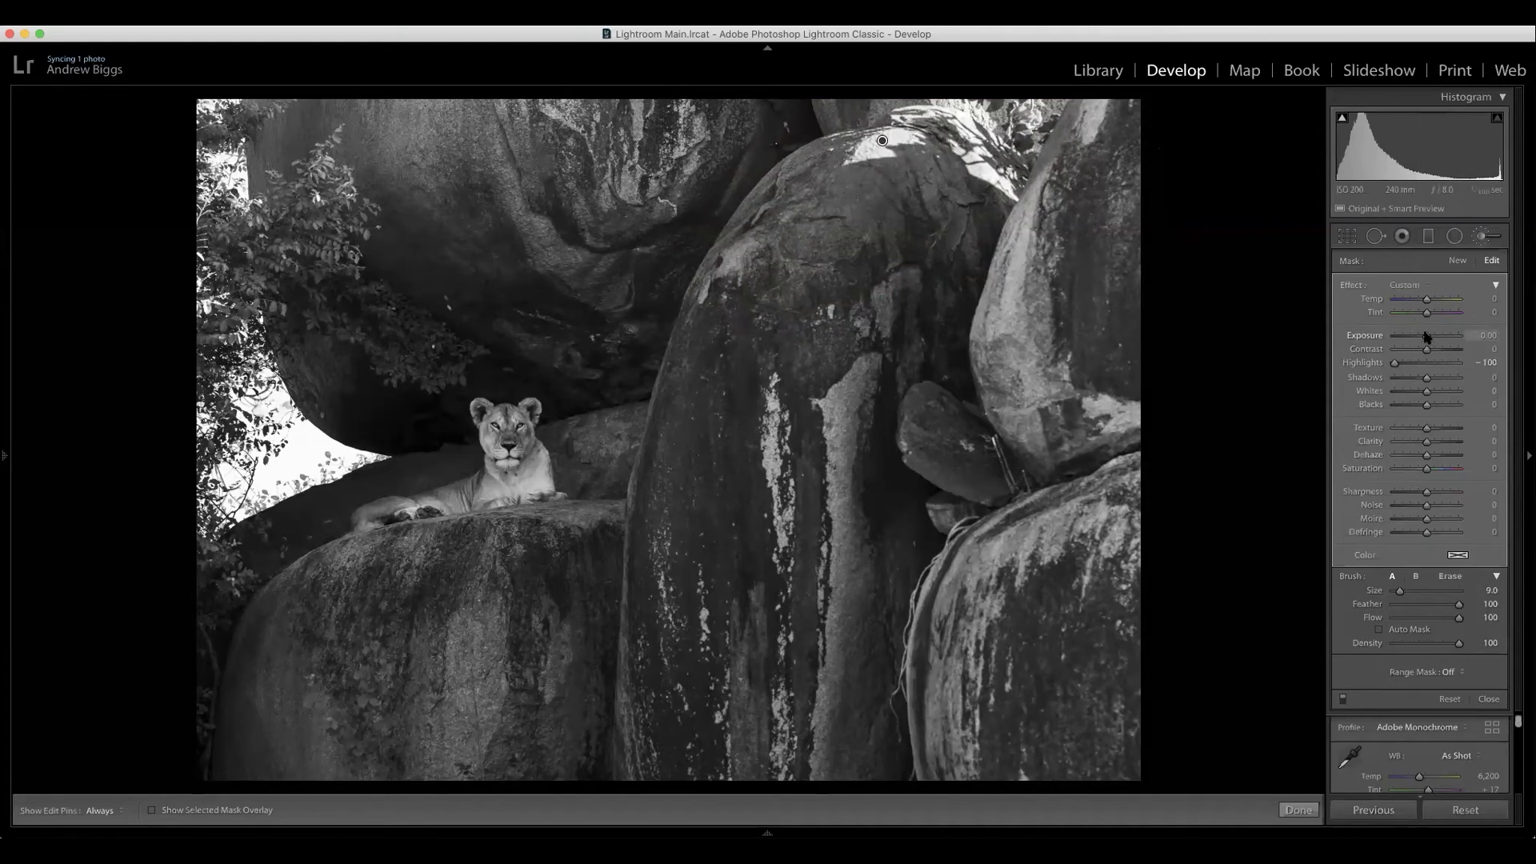
double_click(1370, 365)
left_click_drag(1428, 336, 1410, 337)
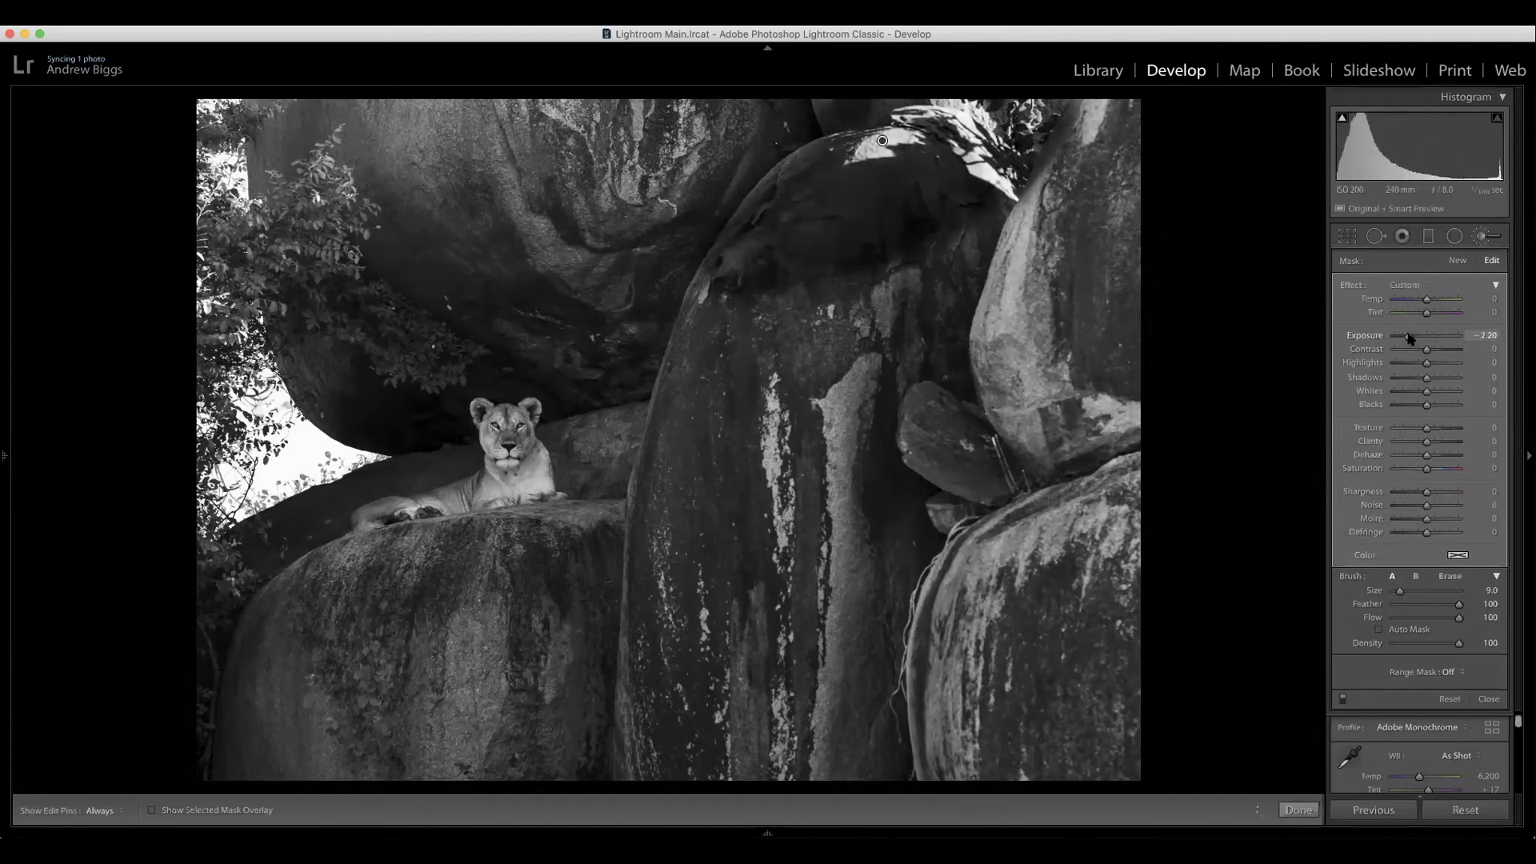
left_click_drag(1413, 337, 1418, 337)
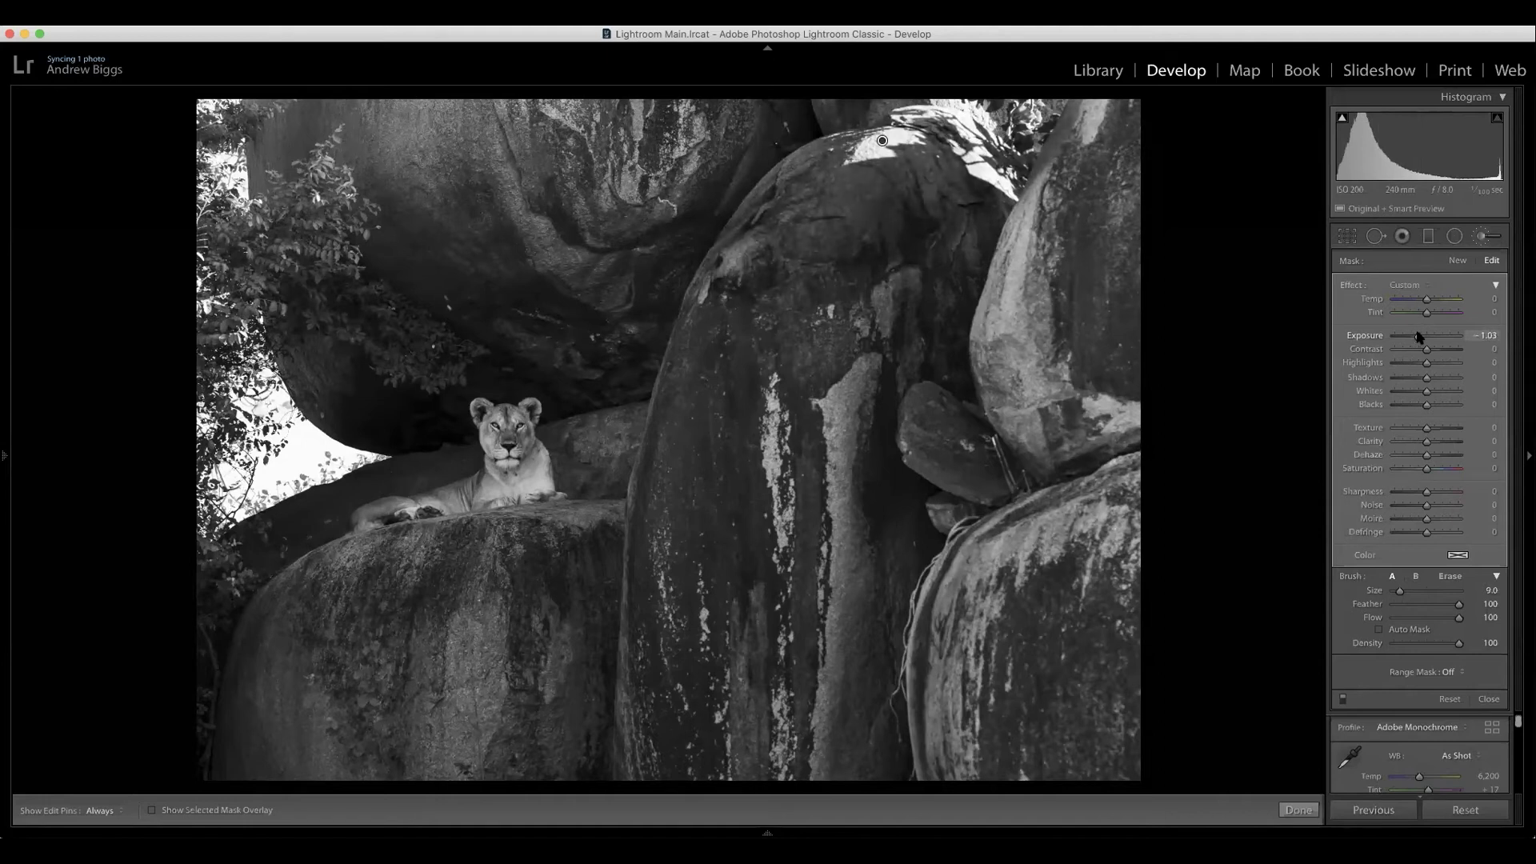
left_click_drag(1419, 337, 1421, 338)
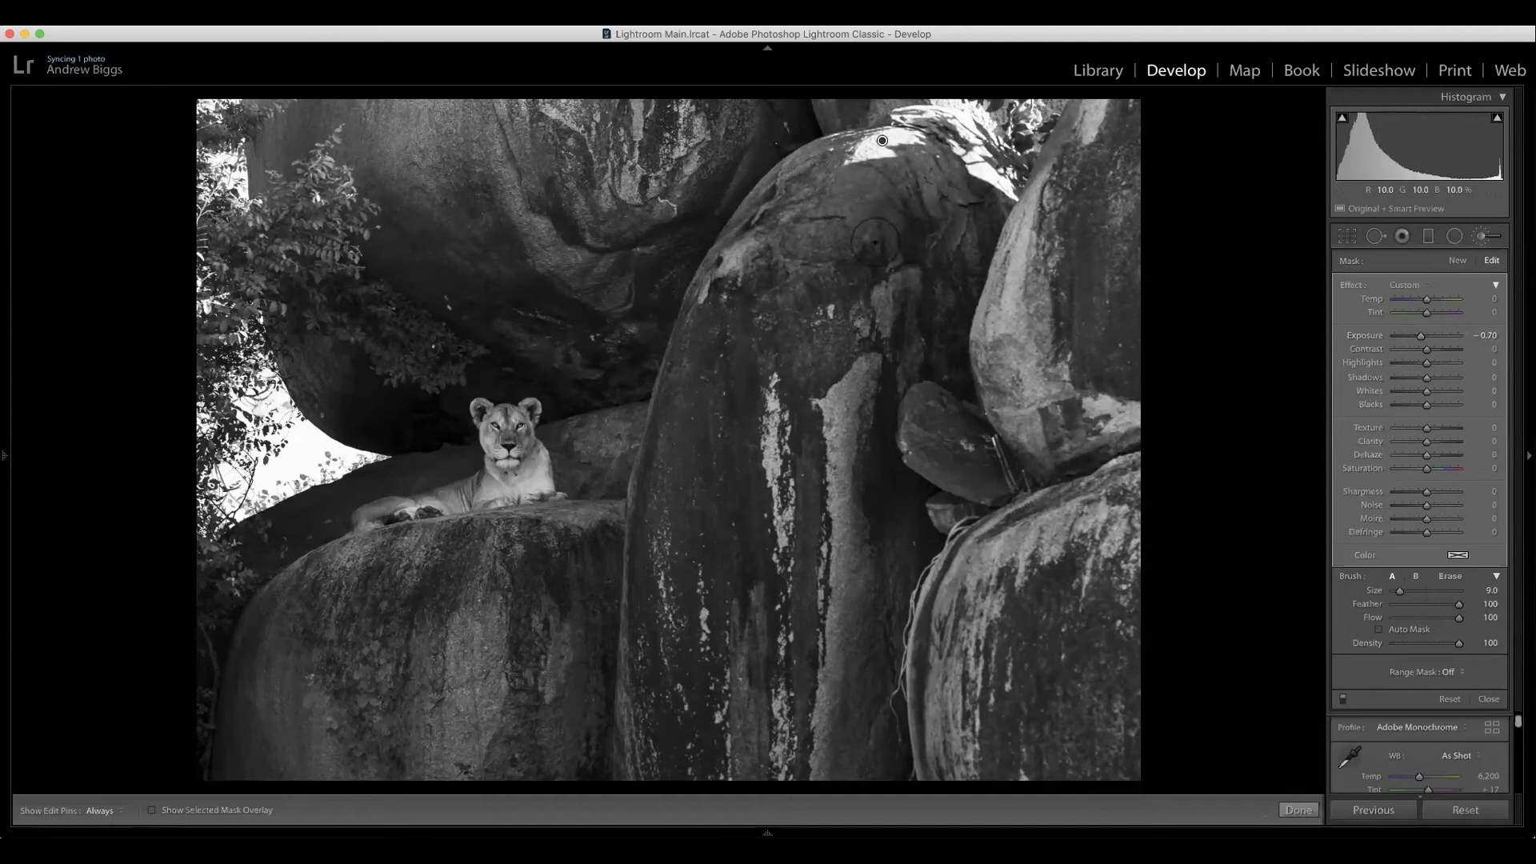
left_click_drag(1429, 363, 1404, 365)
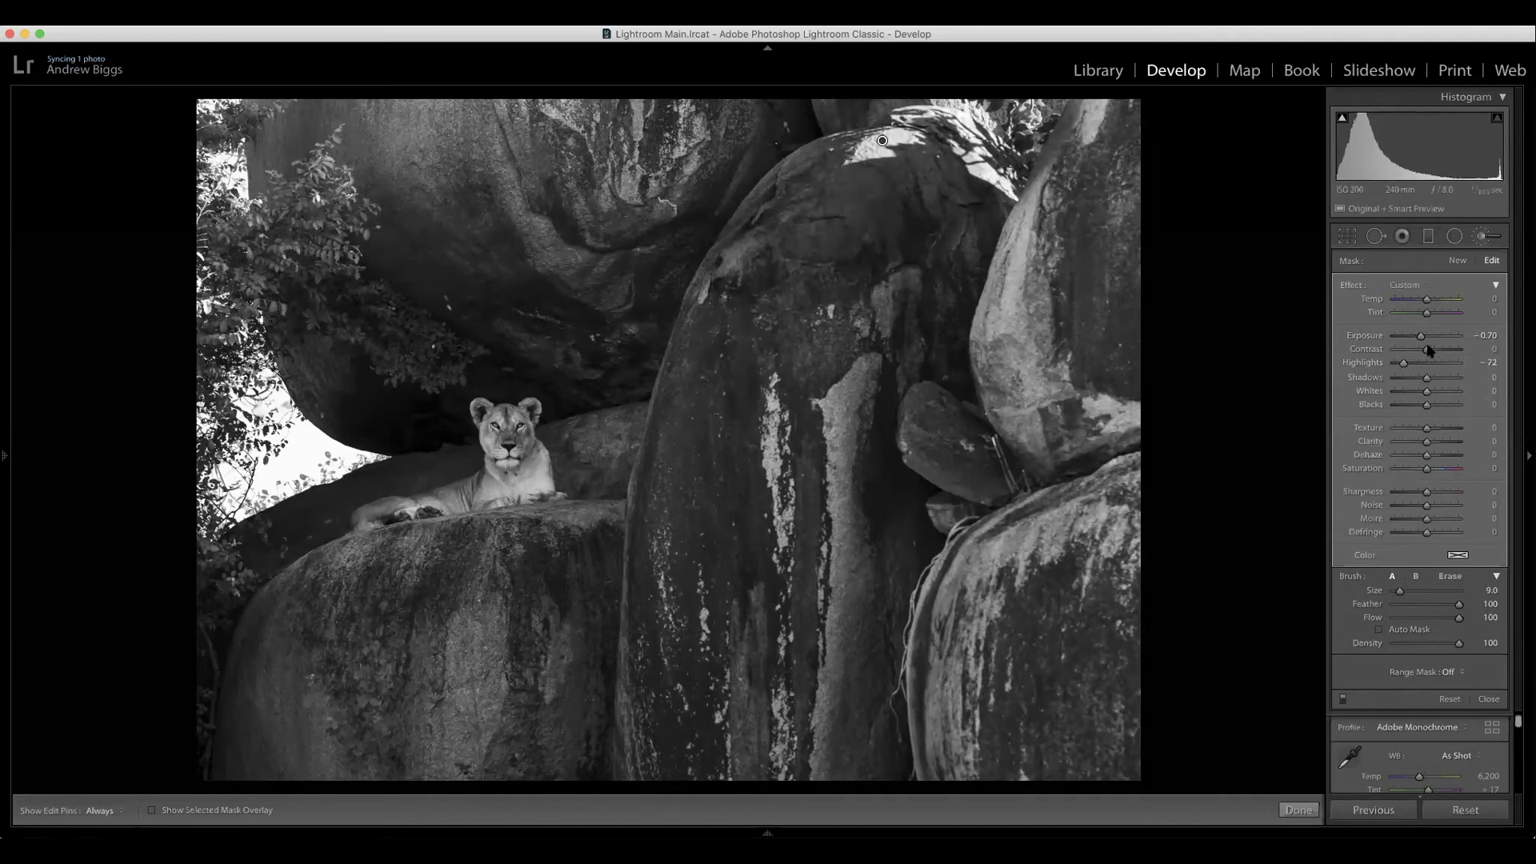
left_click_drag(1421, 336, 1382, 364)
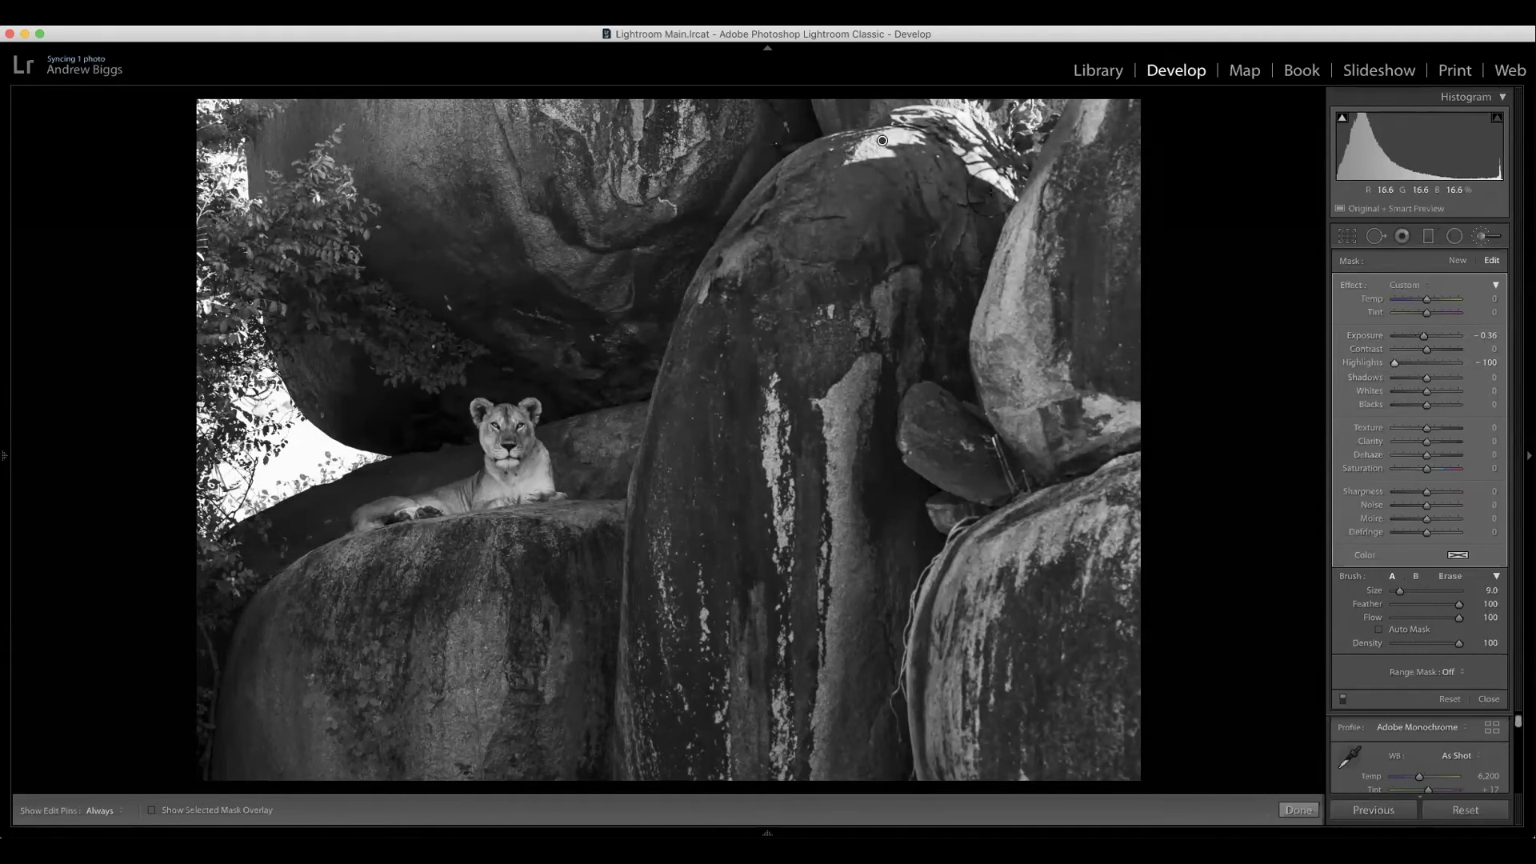
Paint a new size 7 brush mask with Highlights -100 over the bright branches behind the central boulder, then close the Adjustment Brush.
left_click(1458, 260)
scroll(925, 186, "down", 5)
scroll(989, 177, "up", 3)
key("h")
mouse_move(991, 139)
left_mouse_down()
mouse_move(901, 143)
mouse_move(958, 120)
left_mouse_up()
left_click_drag(1409, 364, 1397, 364)
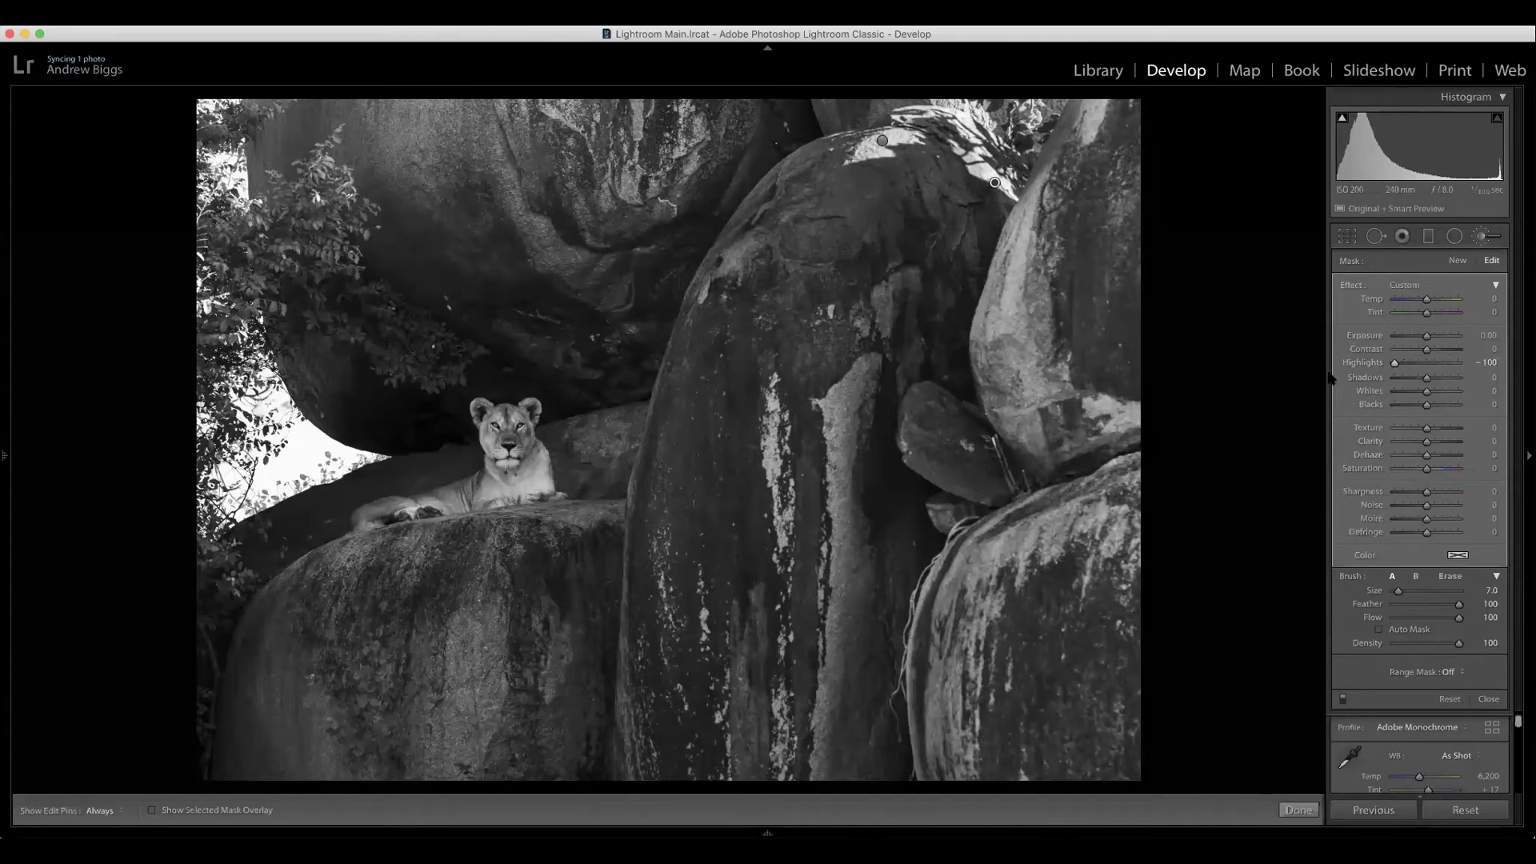
left_click(883, 140)
left_click(995, 183)
left_click(1486, 236)
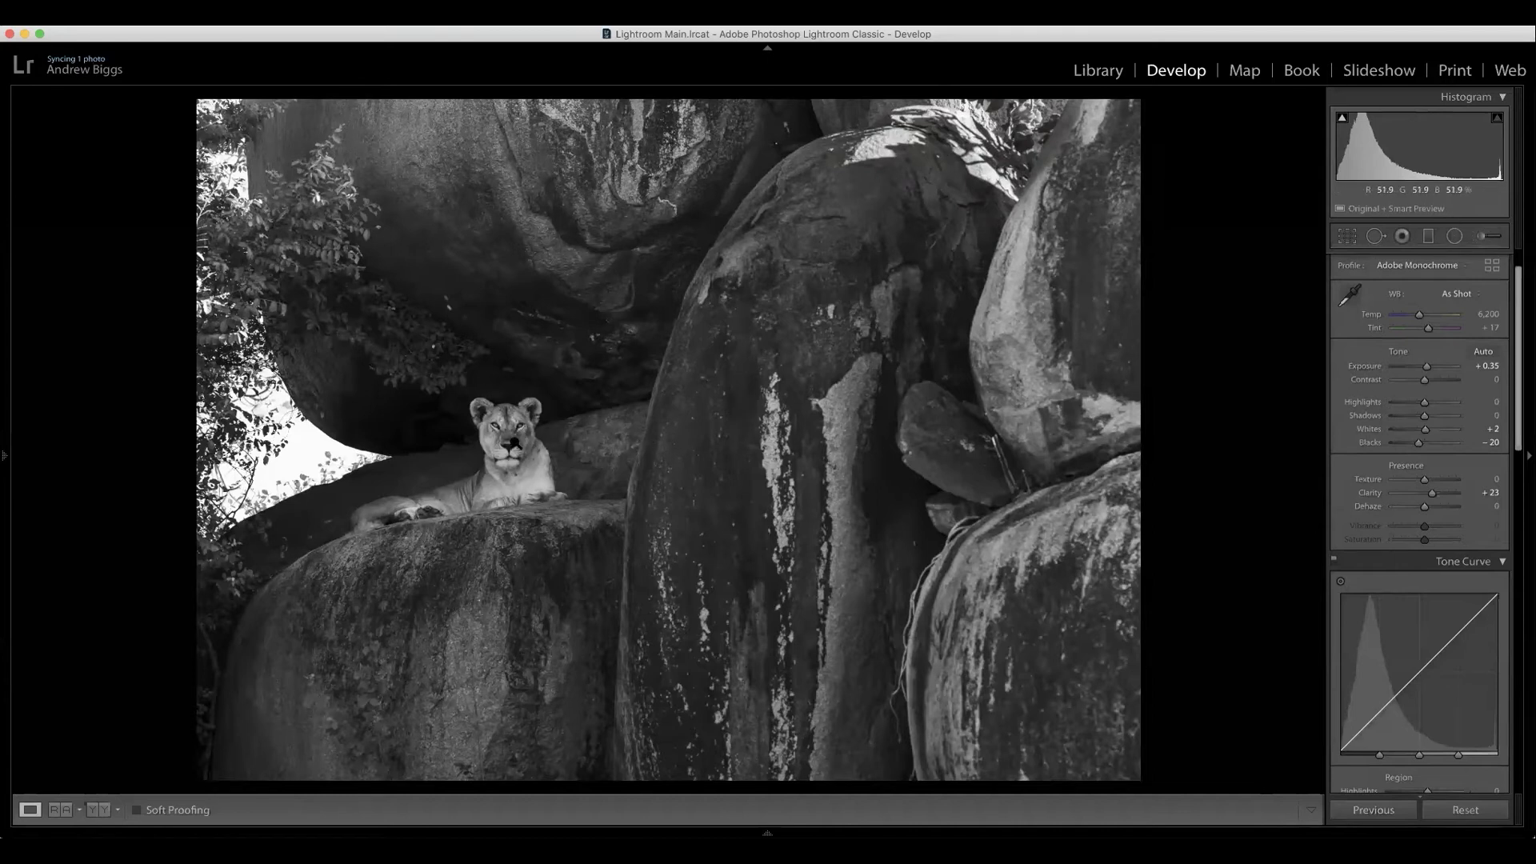
Draw a wide radial filter with Highlights reset to 0, centre it on the lioness's face and tilt it counter-clockwise.
left_click(1455, 237)
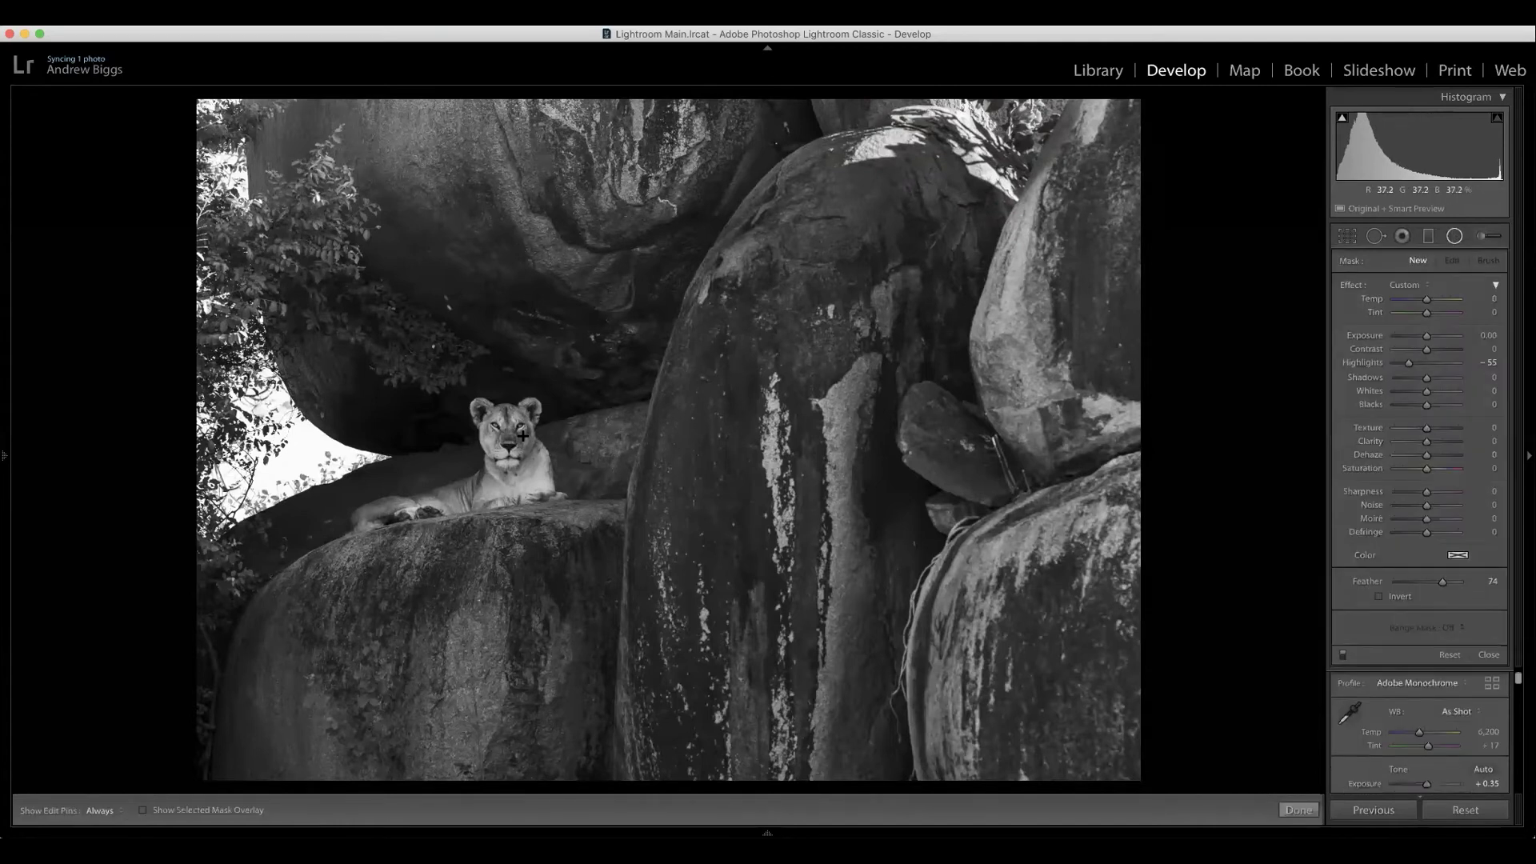
double_click(1378, 361)
left_click_drag(510, 453, 792, 616)
left_click_drag(429, 408, 514, 453)
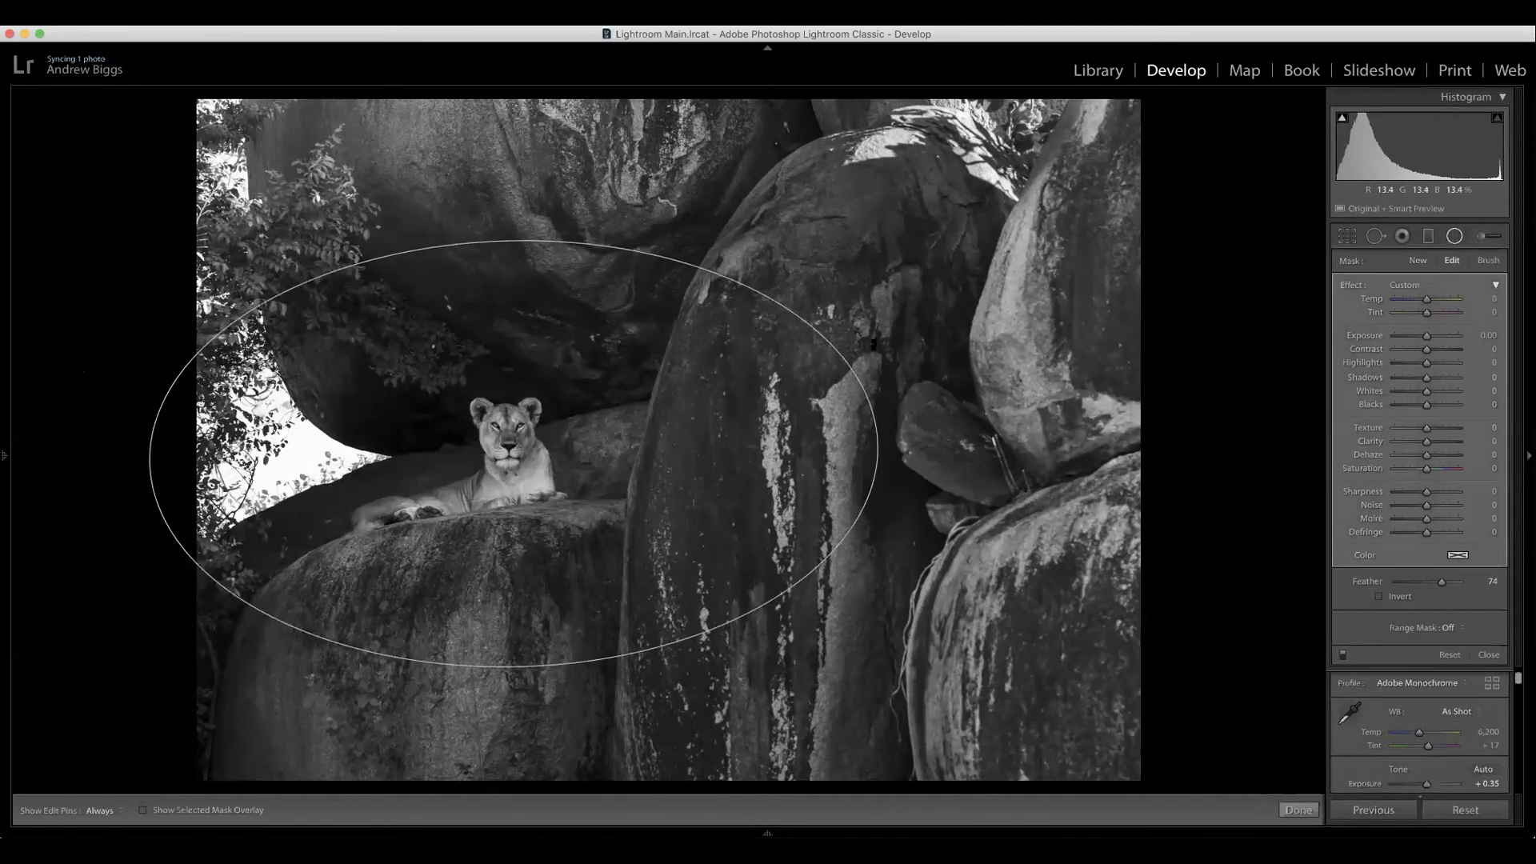
left_click_drag(870, 312, 832, 254)
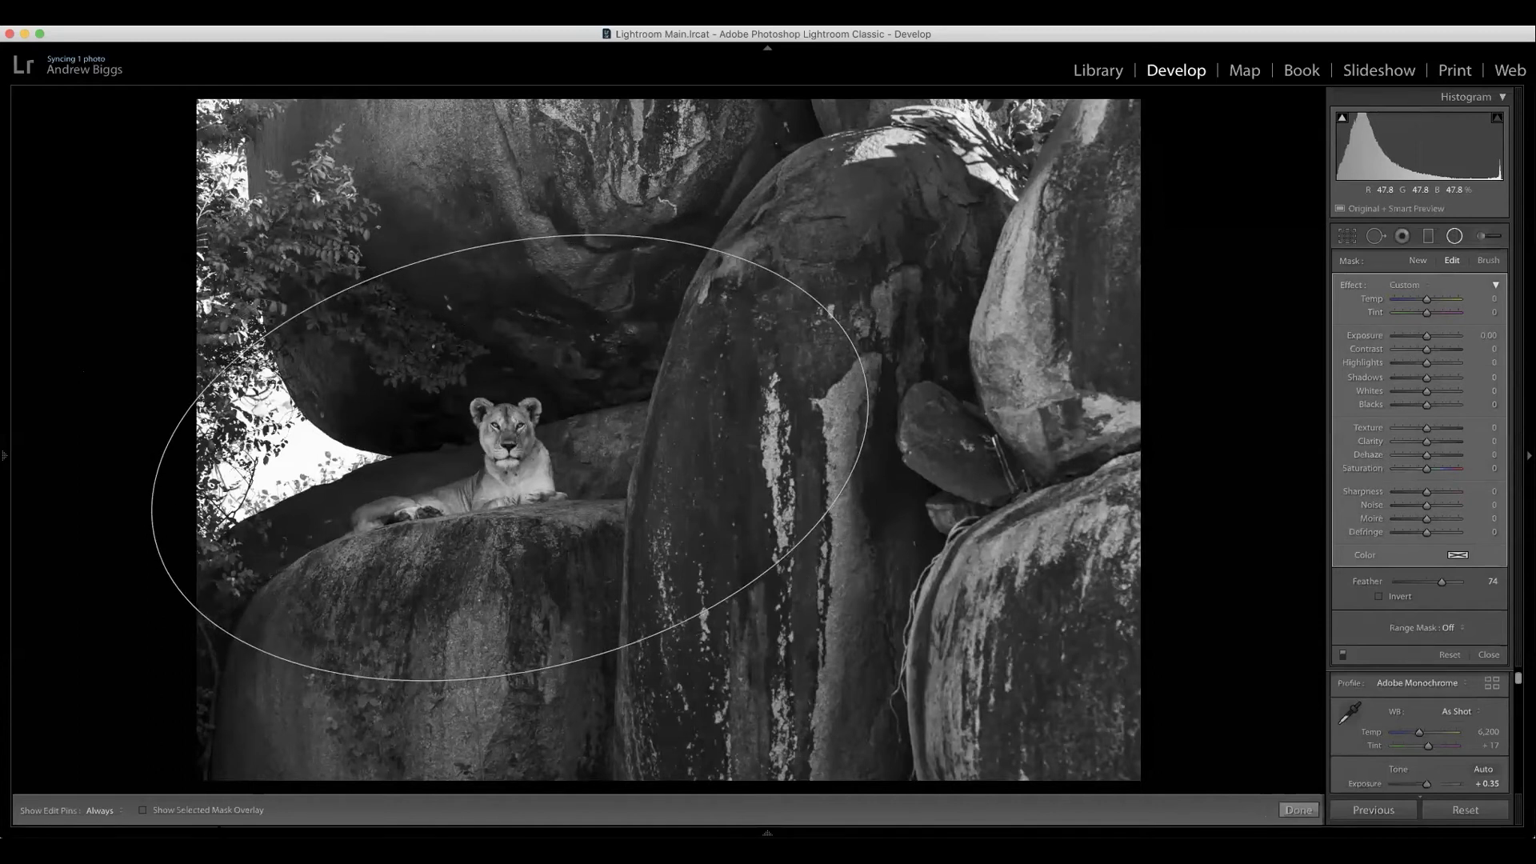
Enlarge the radial filter around the lioness and set its Feather to 72, using the mask overlay as a guide.
key("o")
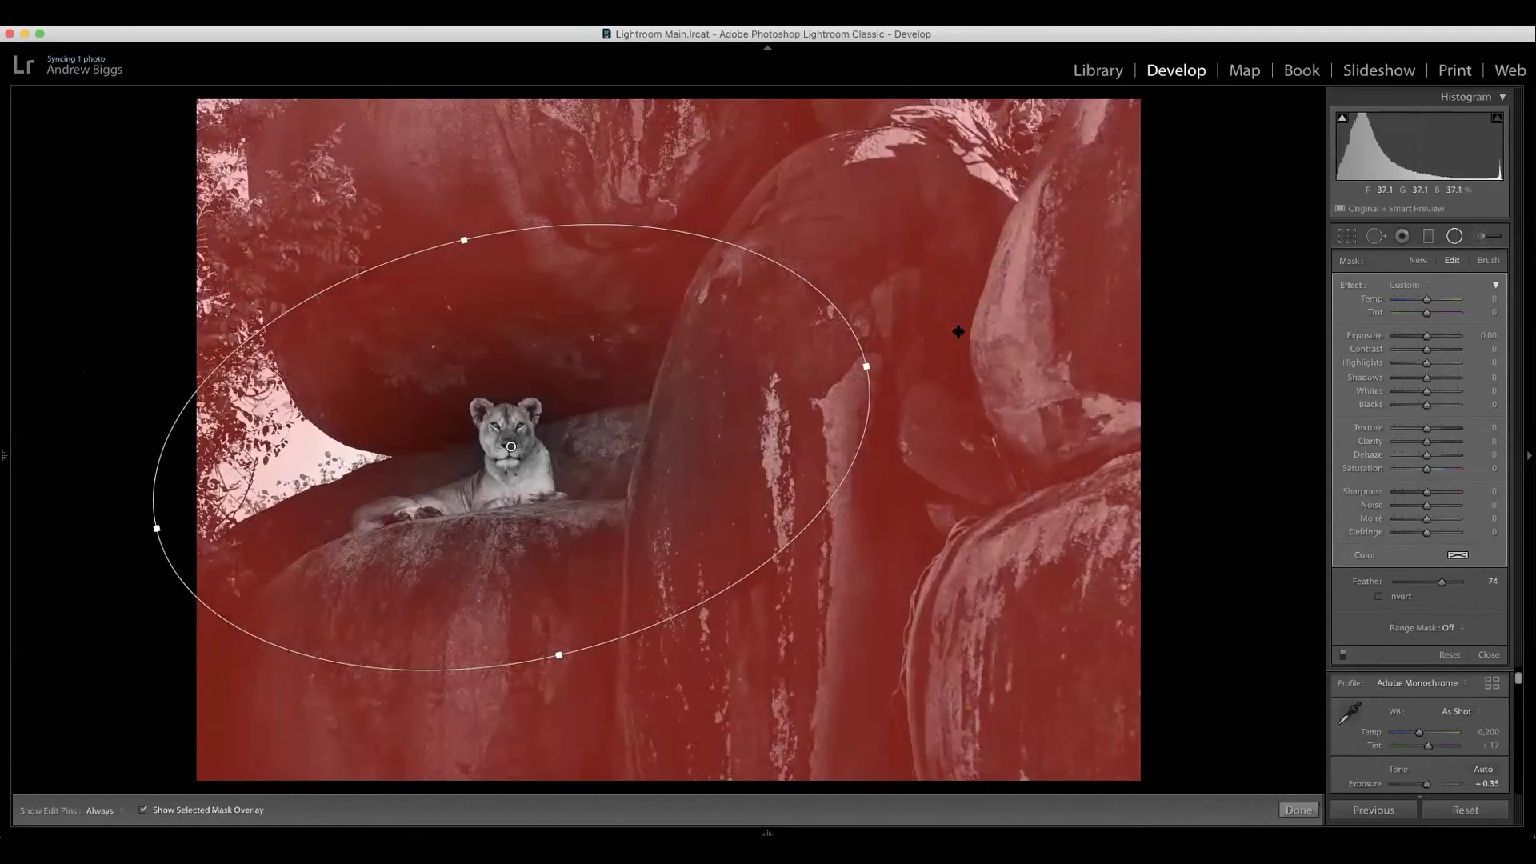
left_click_drag(445, 254, 430, 131)
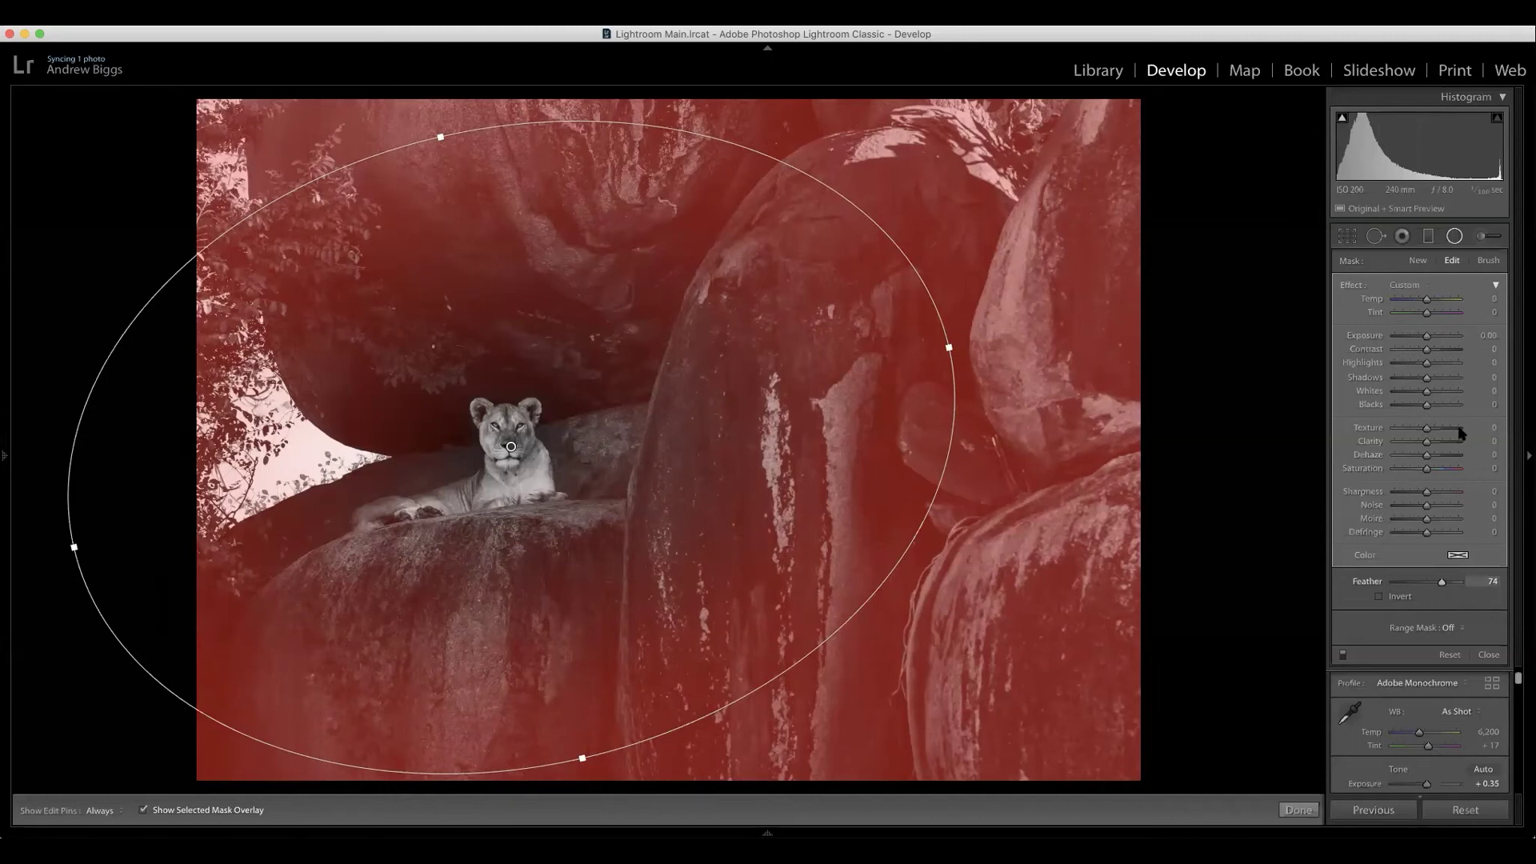
left_click_drag(1443, 587, 1430, 587)
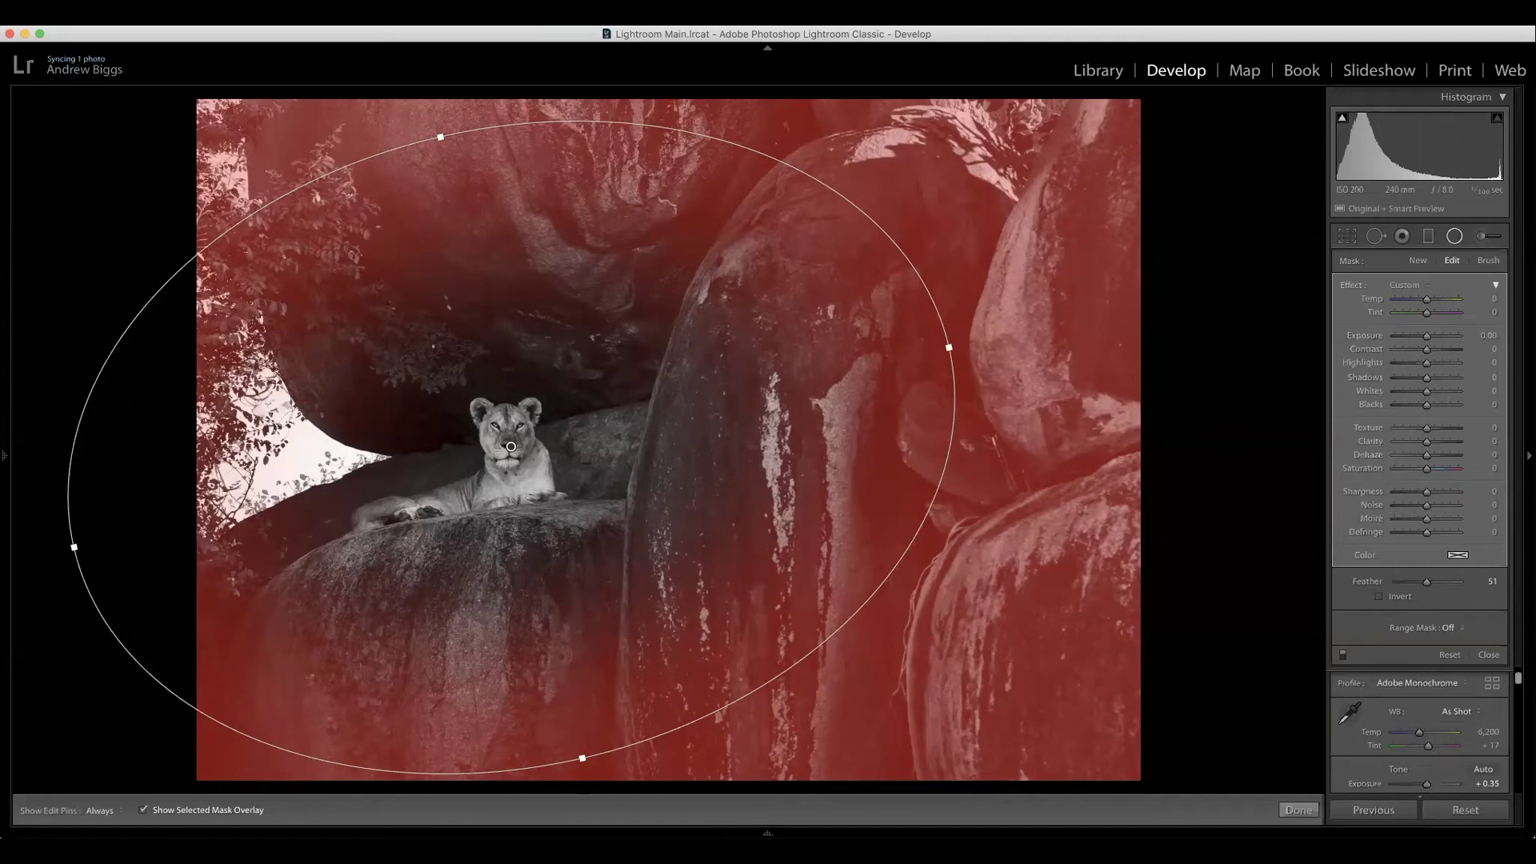
left_click(1439, 583)
left_click_drag(1445, 586, 1443, 587)
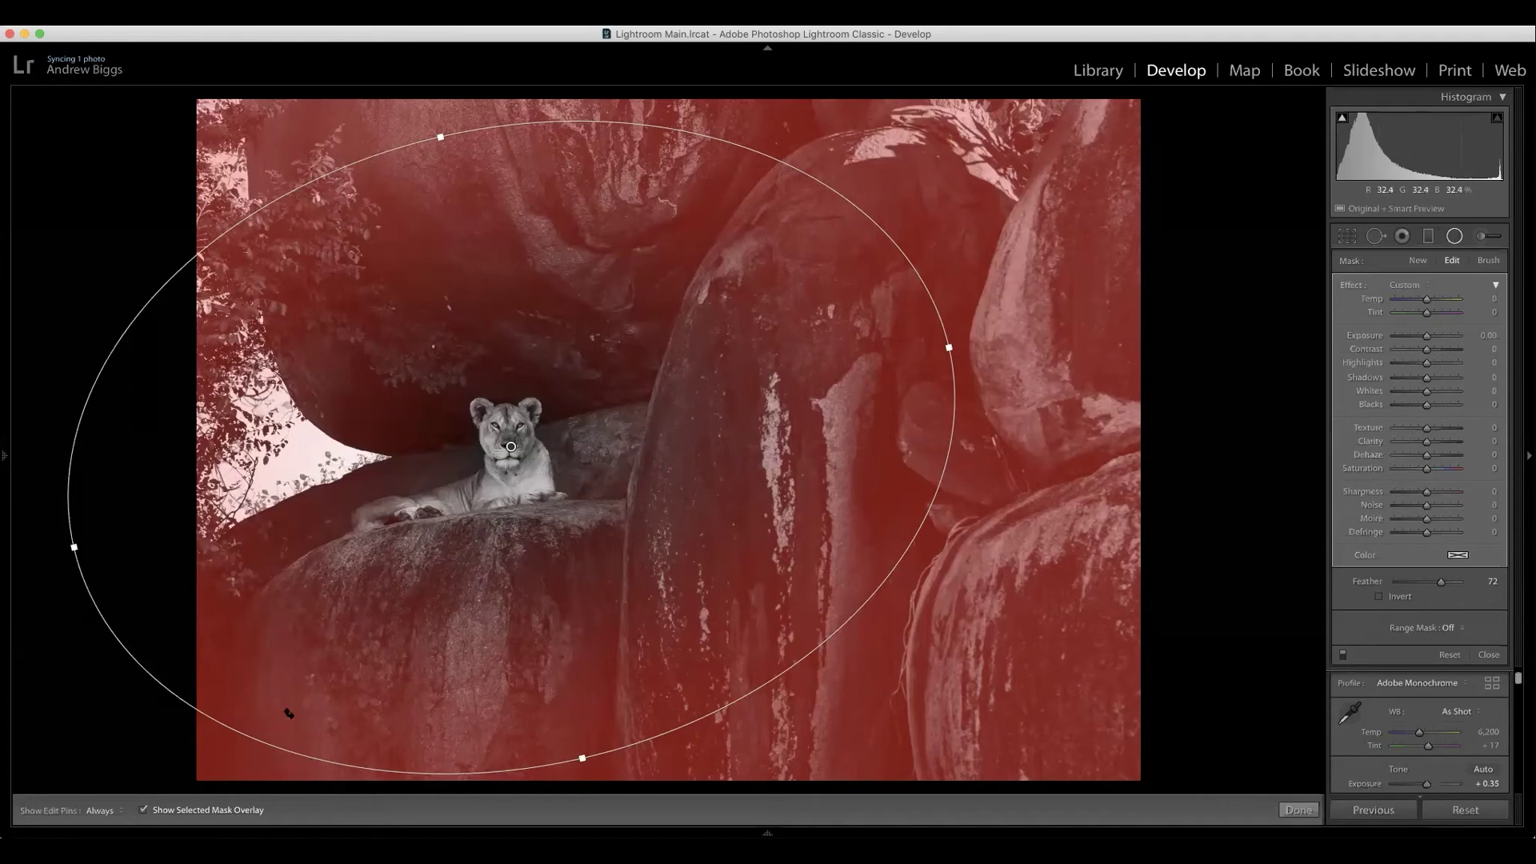
left_click(227, 810)
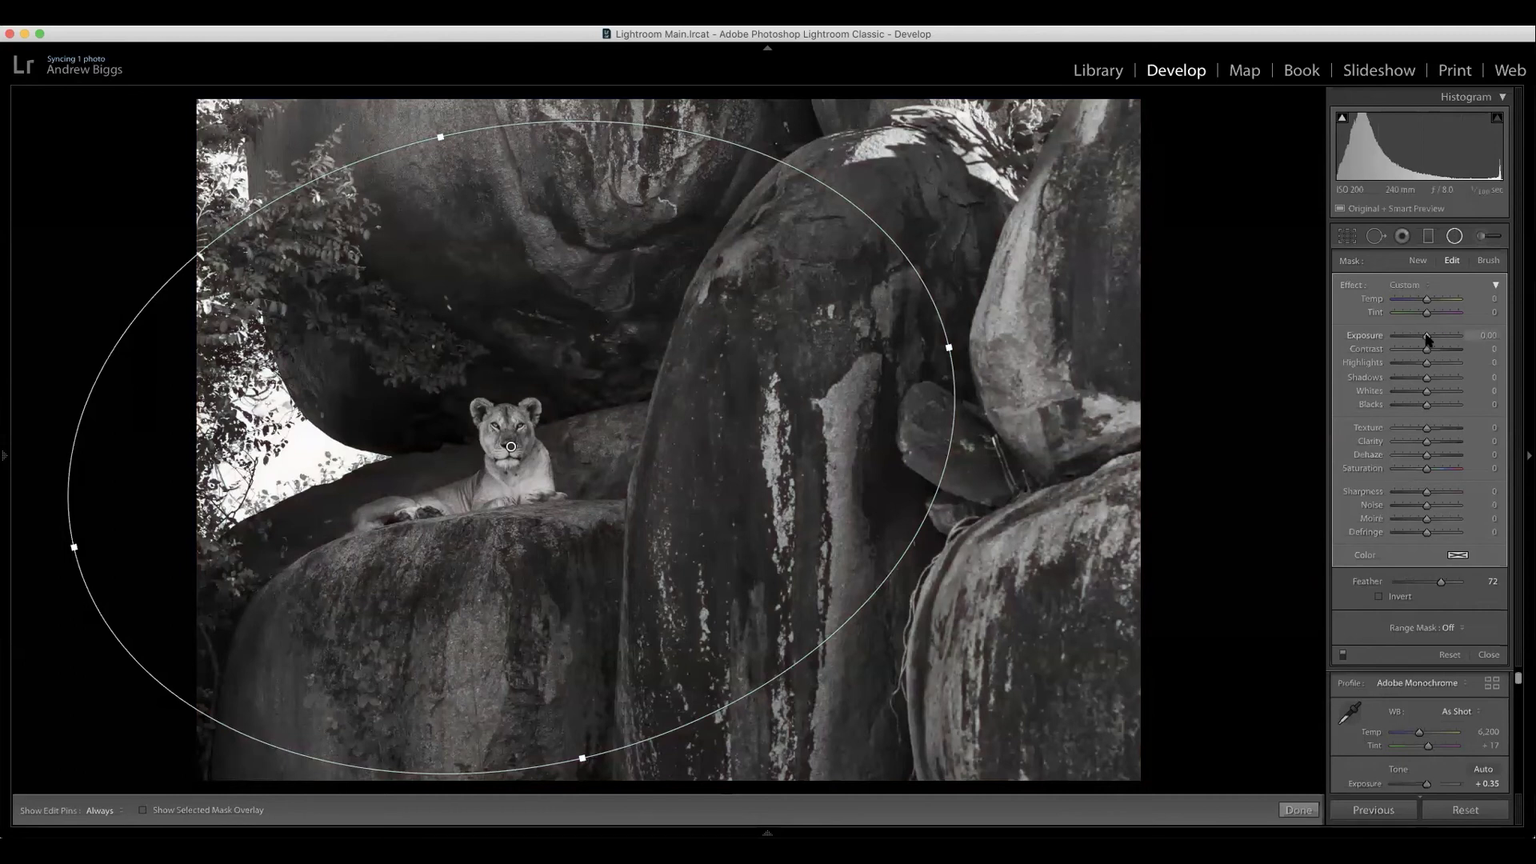
Set the radial filter's Exposure to -0.50 and Highlights to 46.
left_click_drag(1429, 339, 1422, 340)
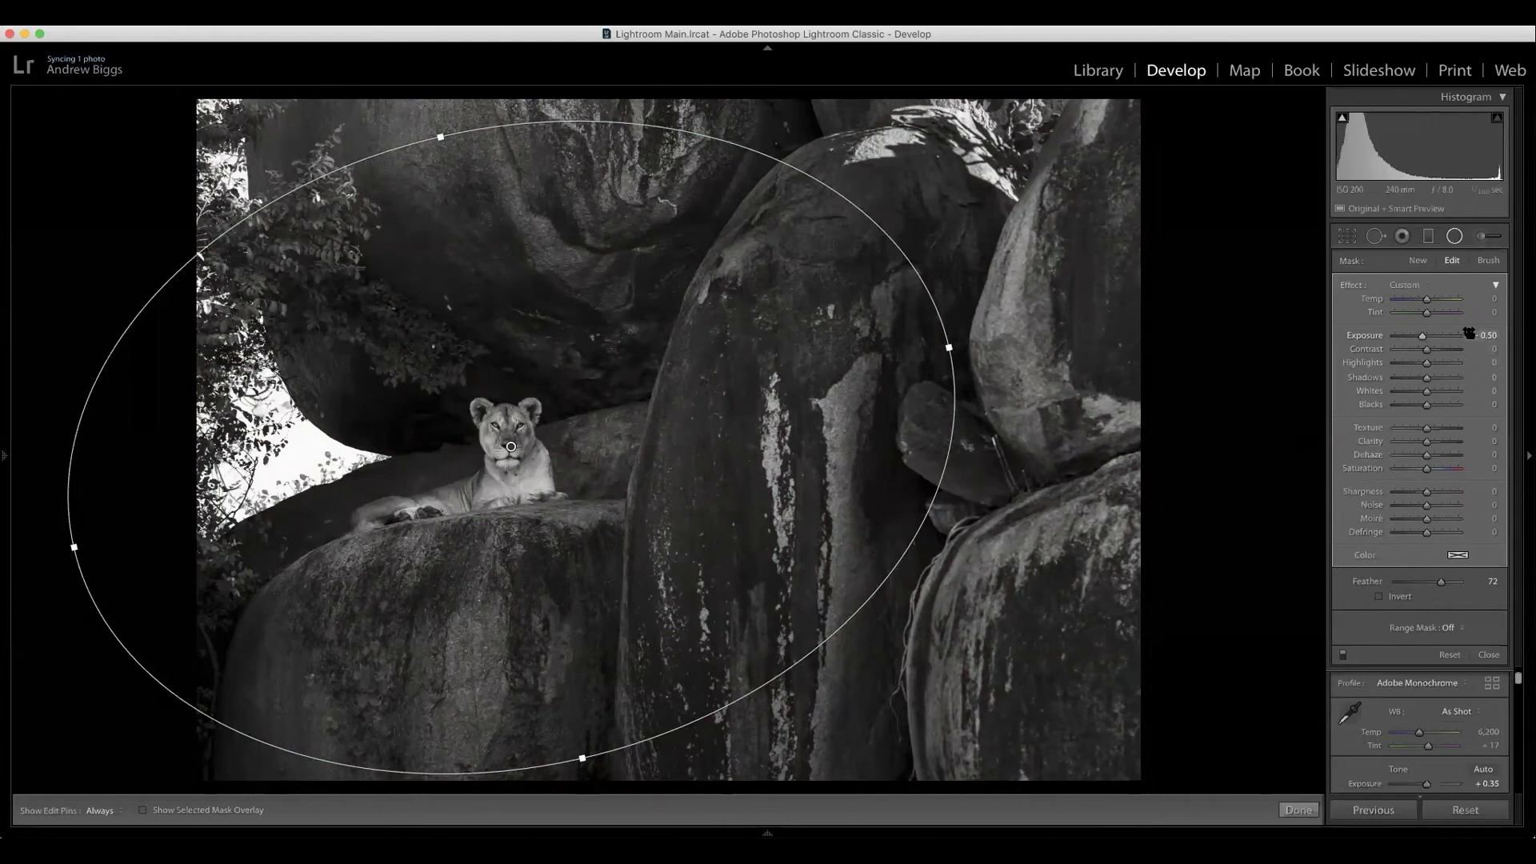
left_click_drag(1429, 365, 1440, 366)
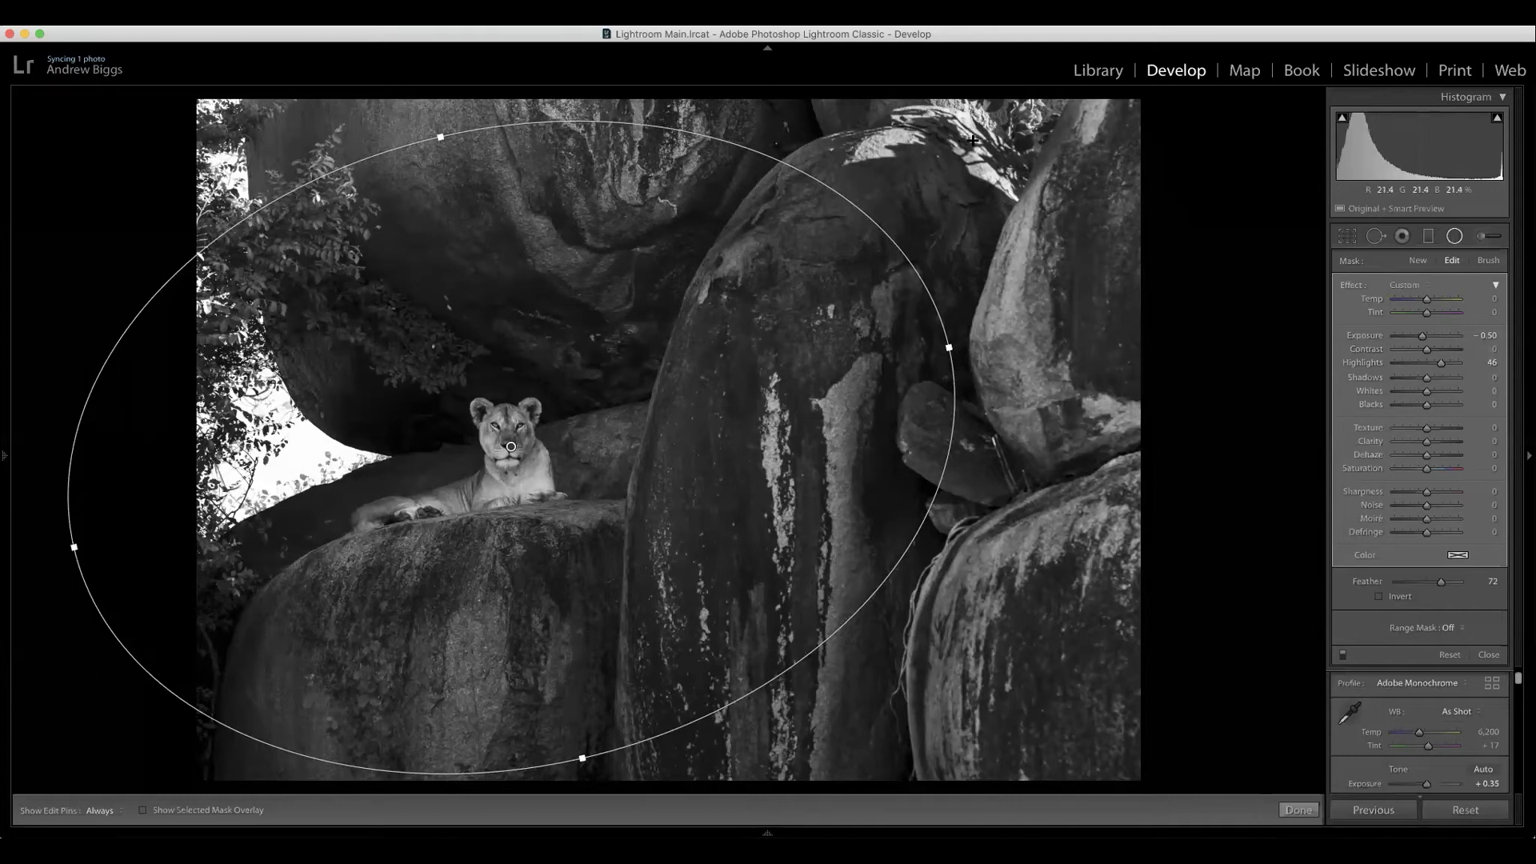
Close the radial filter and draw a horizontal graduated filter rising from the photo's lower edge to the top of the lioness's rock.
left_click(1455, 236)
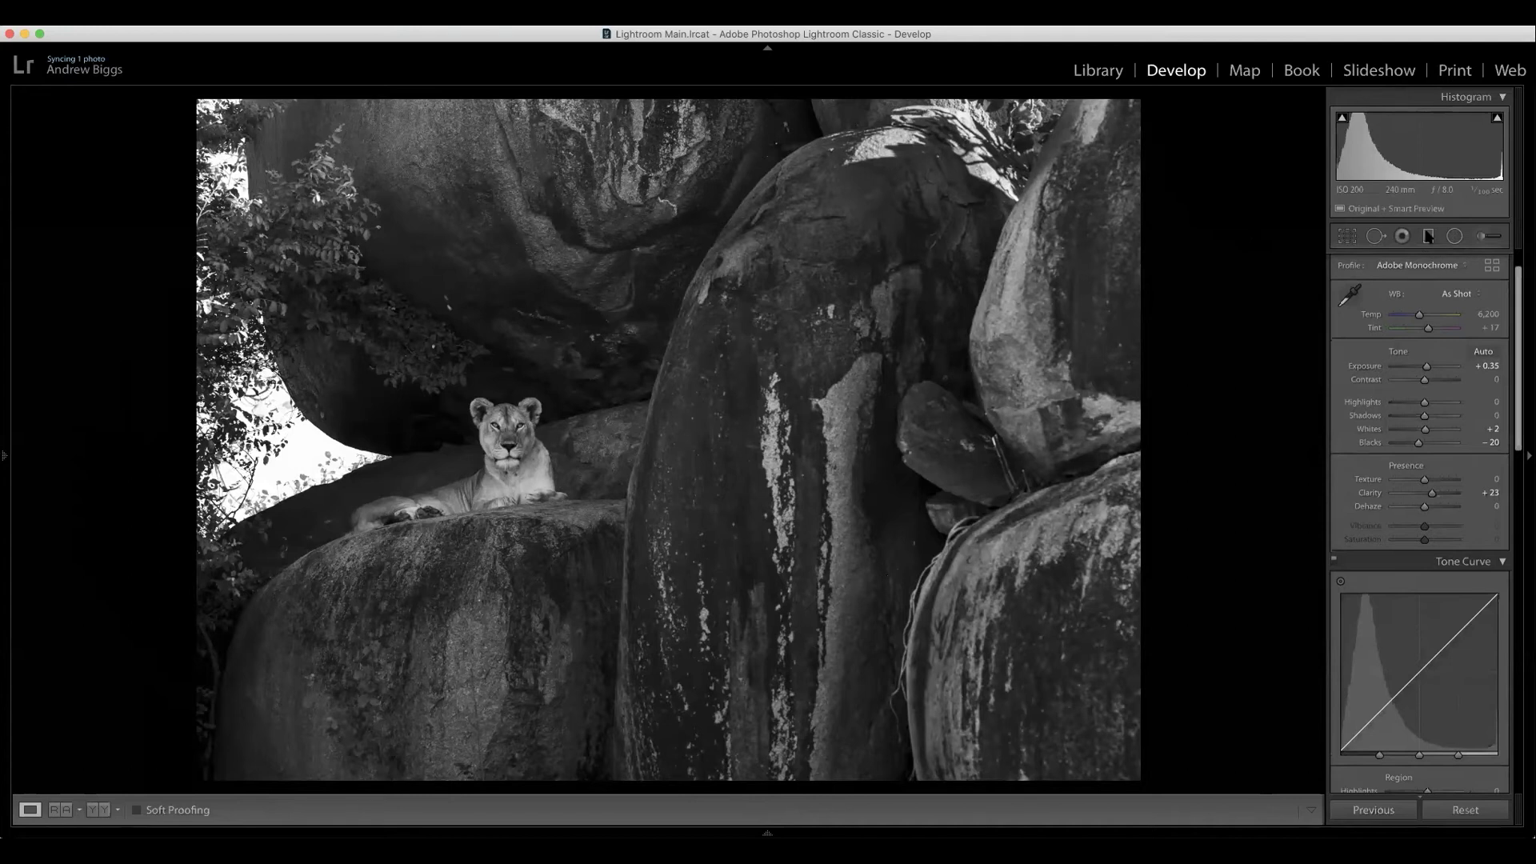
left_click(1429, 237)
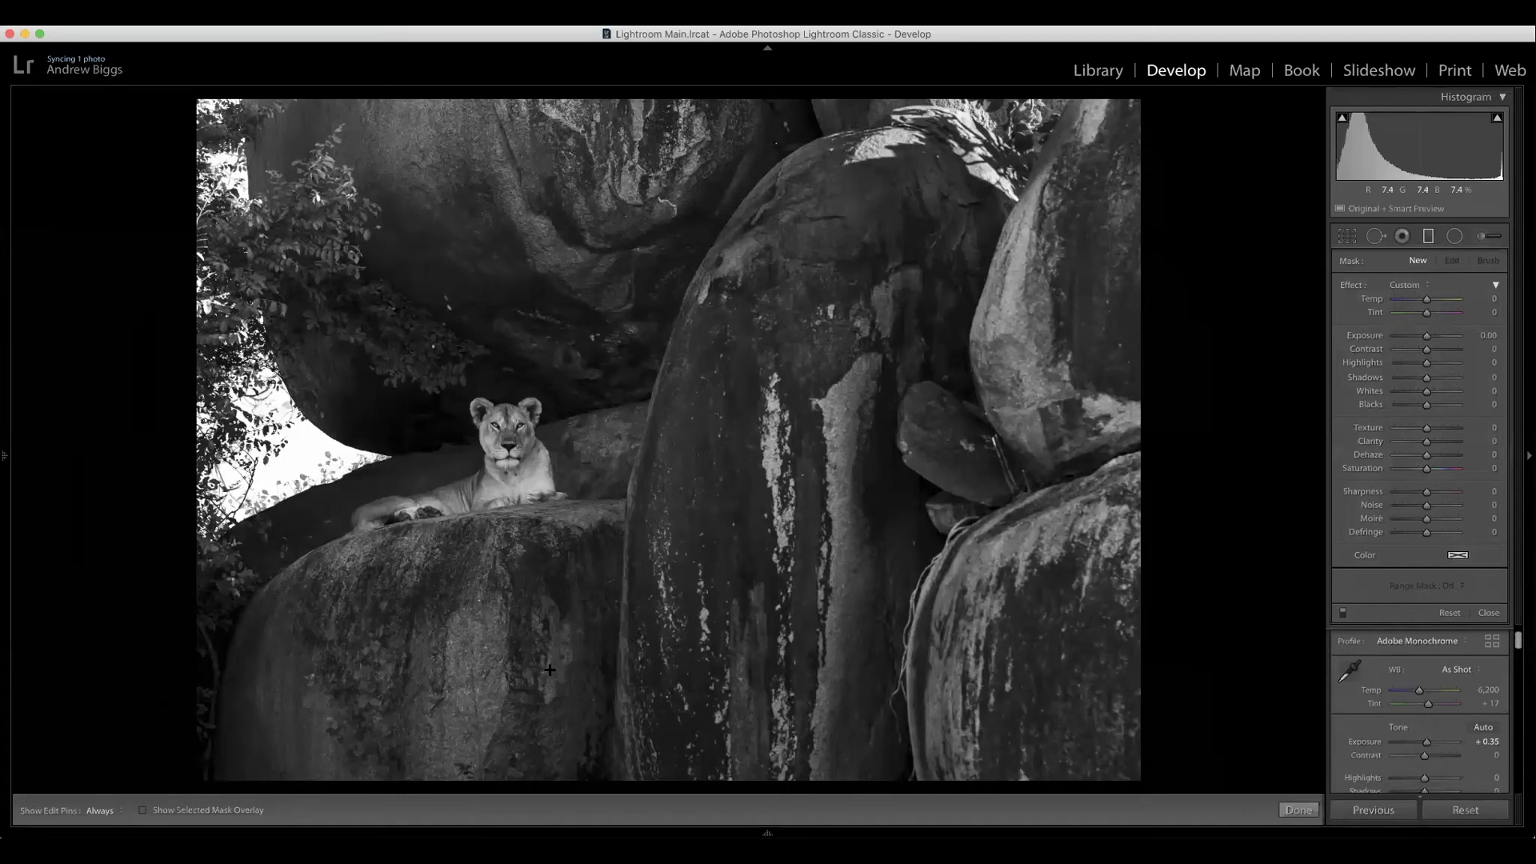
left_click_drag(609, 788, 606, 690)
left_click_drag(601, 626, 959, 555)
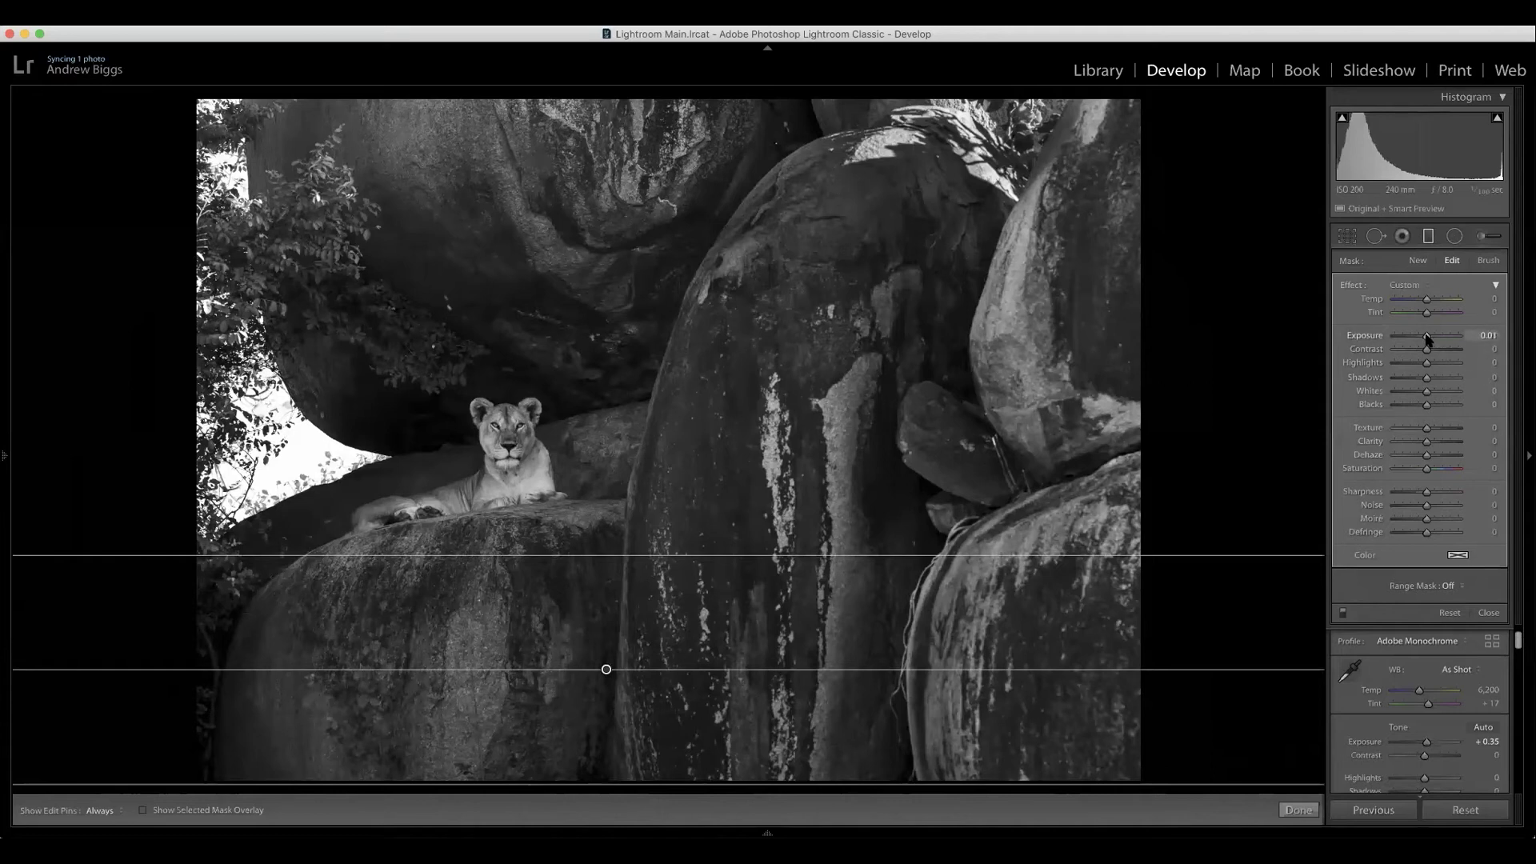
Set the graduated filter's Exposure to -0.29, try raising Highlights and reset them, and close the filter.
left_click_drag(1425, 339, 1423, 339)
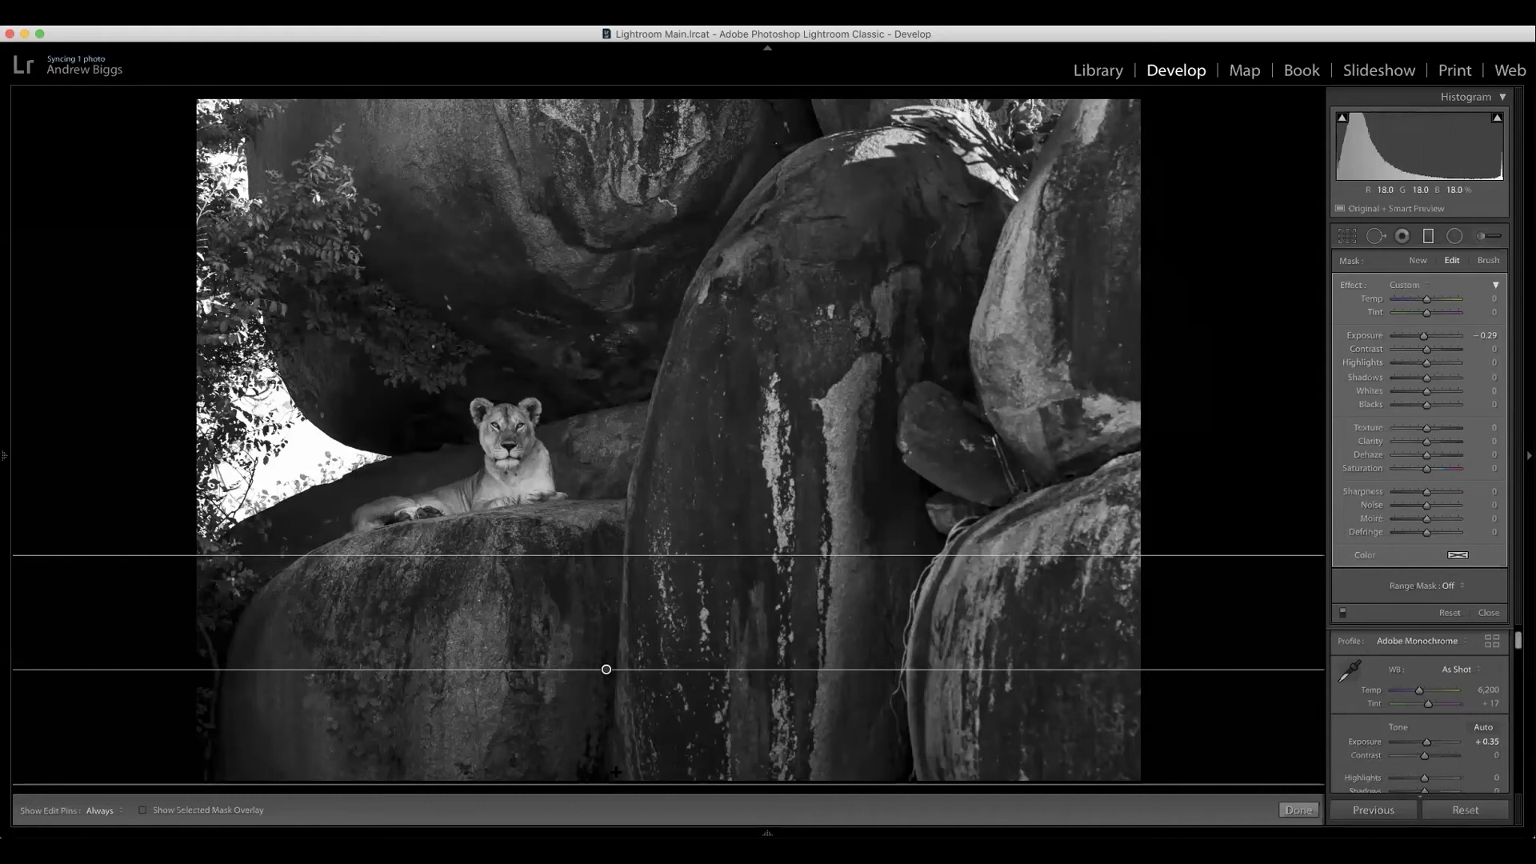
left_click_drag(1427, 364, 1435, 366)
double_click(1365, 366)
left_click(1429, 237)
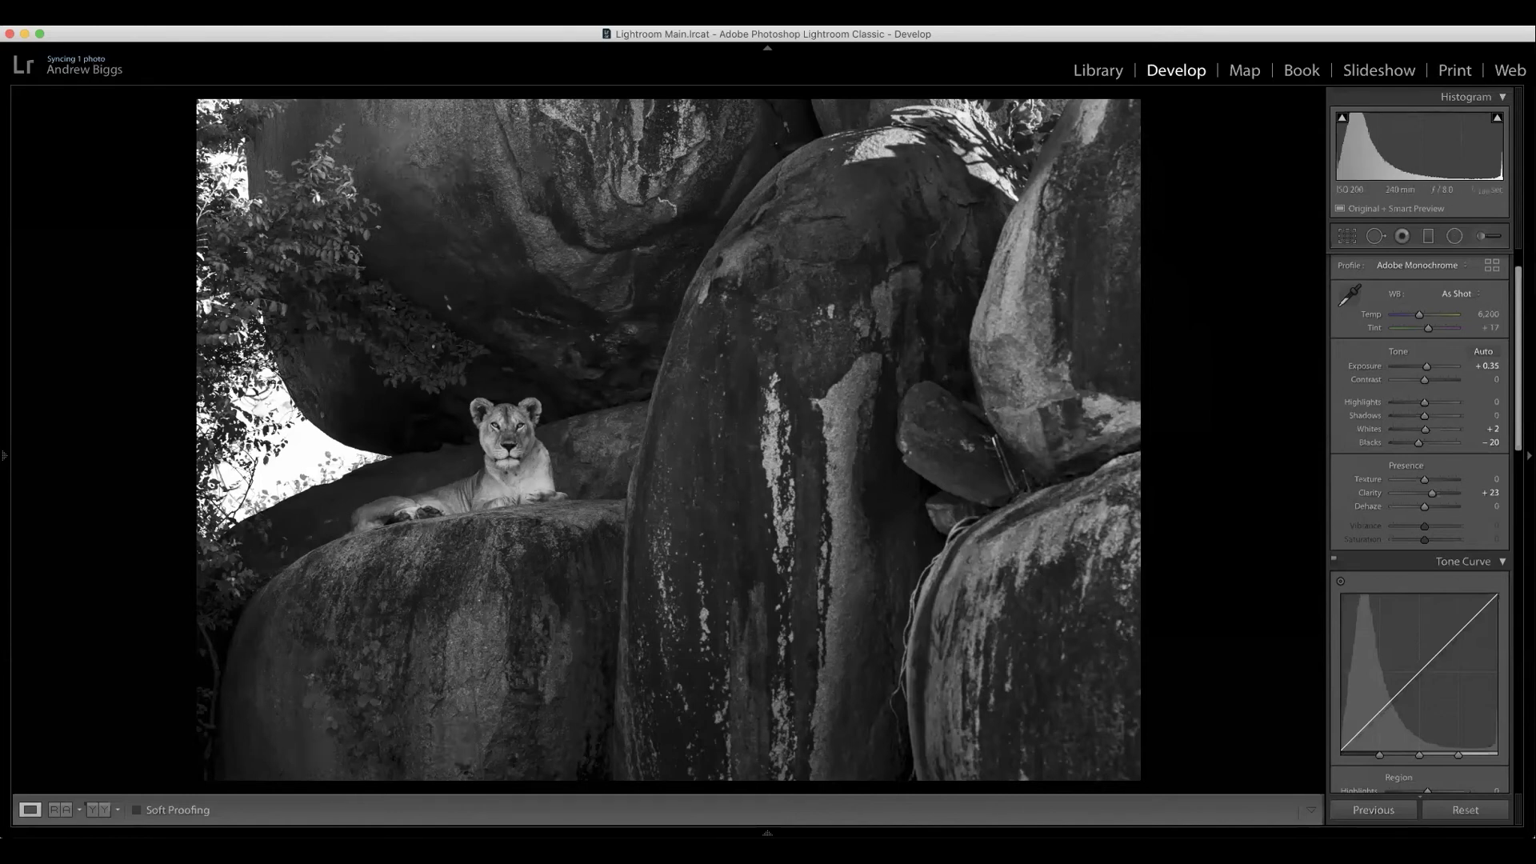
Set up a new size 4 adjustment brush with the mask overlay shown and Auto Mask enabled.
left_click(1485, 237)
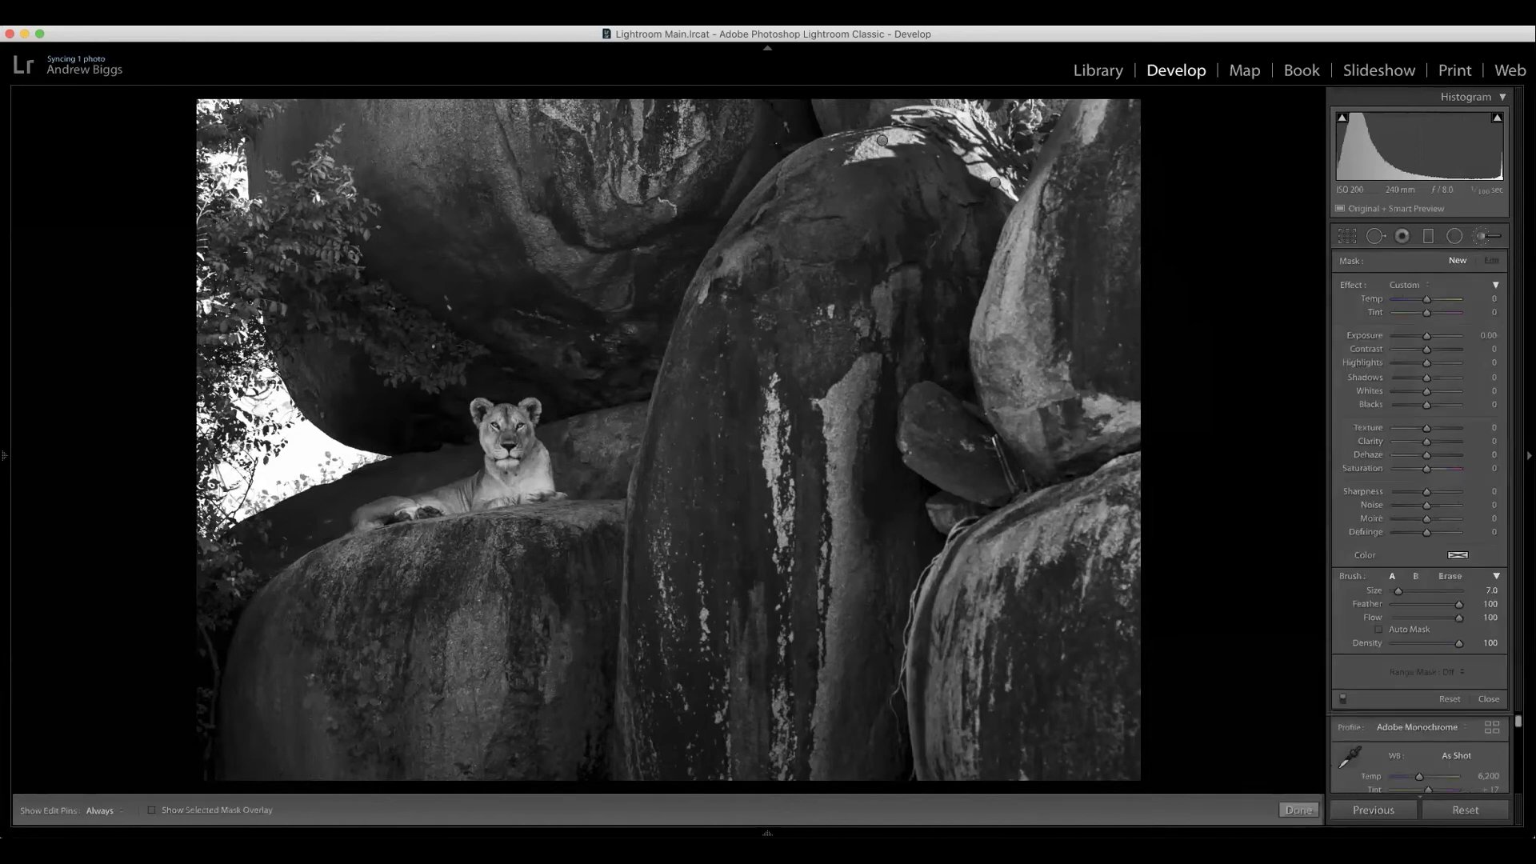
key("bracketleft")
key("bracketleft")
key("bracketleft")
left_click(178, 812)
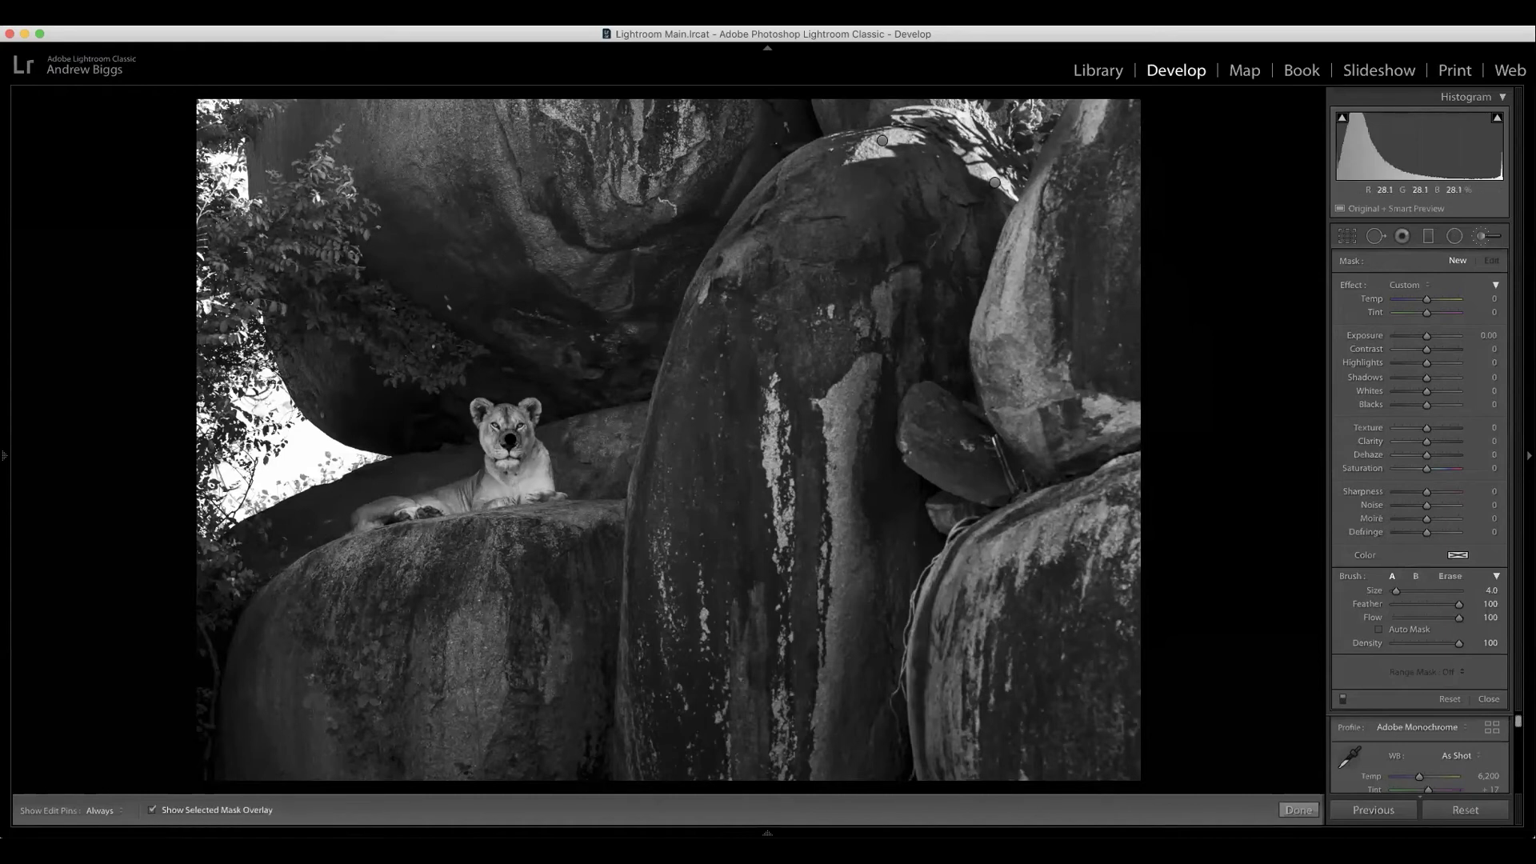
left_click(1397, 632)
Enlarge the brush to size 5 and paint the mask over the lioness's head, chest, body and hindquarters.
key("super+equal")
key("super+equal")
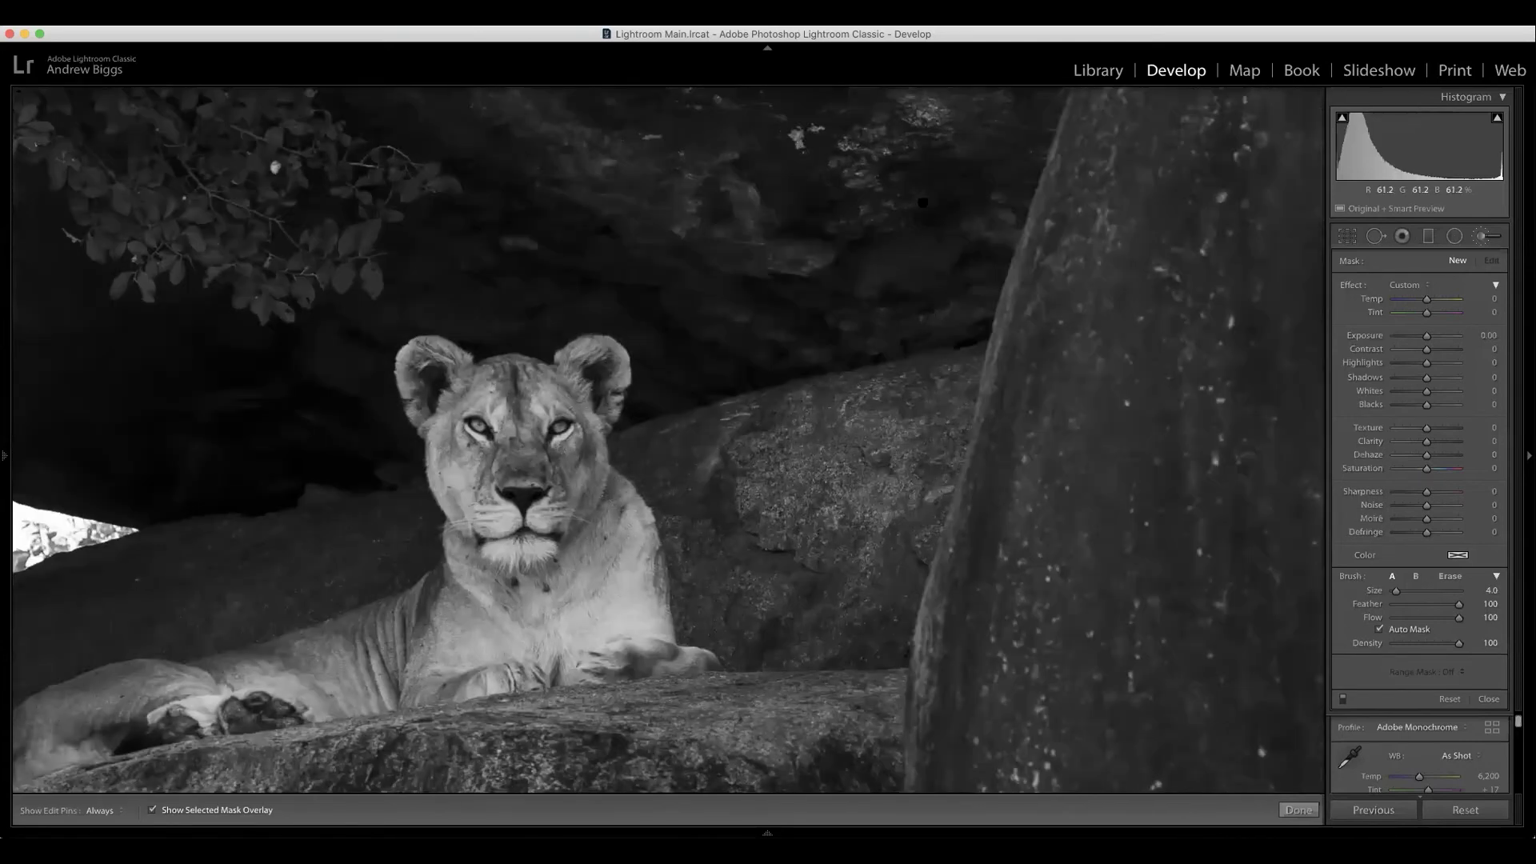
scroll(916, 288, "left", 10)
scroll(916, 288, "down", 4)
key("bracketright")
key("bracketright")
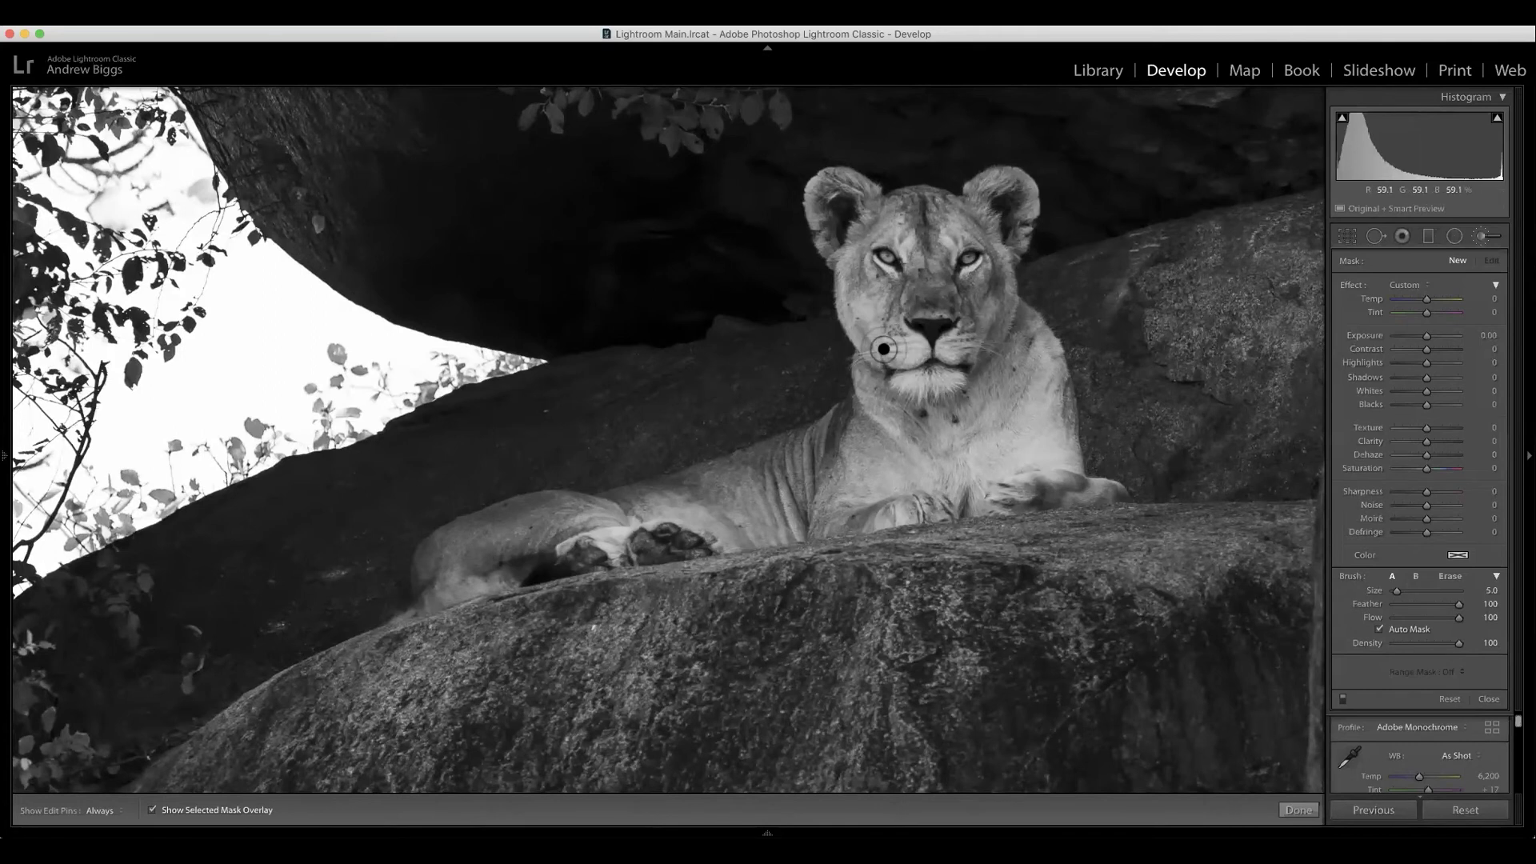
key("h")
mouse_move(885, 349)
left_mouse_down()
mouse_move(854, 243)
mouse_move(823, 232)
mouse_move(837, 249)
mouse_move(820, 190)
mouse_move(833, 182)
mouse_move(873, 212)
mouse_move(827, 193)
mouse_move(888, 232)
mouse_move(910, 213)
mouse_move(941, 223)
mouse_move(926, 211)
mouse_move(1001, 232)
mouse_move(983, 201)
mouse_move(1020, 200)
left_mouse_up()
mouse_move(933, 299)
left_mouse_down()
mouse_move(982, 306)
mouse_move(986, 270)
mouse_move(1032, 379)
mouse_move(903, 387)
mouse_move(981, 425)
mouse_move(987, 408)
mouse_move(986, 436)
mouse_move(943, 468)
mouse_move(930, 441)
mouse_move(974, 419)
mouse_move(918, 413)
mouse_move(883, 340)
mouse_move(845, 437)
mouse_move(902, 415)
mouse_move(869, 478)
mouse_move(910, 497)
mouse_move(859, 507)
mouse_move(894, 508)
mouse_move(899, 474)
mouse_move(934, 495)
mouse_move(915, 505)
mouse_move(1057, 482)
mouse_move(1026, 365)
mouse_move(977, 352)
mouse_move(988, 397)
mouse_move(1029, 419)
mouse_move(1035, 339)
mouse_move(1057, 461)
mouse_move(1079, 484)
mouse_move(887, 450)
mouse_move(851, 428)
mouse_move(799, 457)
mouse_move(840, 450)
mouse_move(664, 514)
mouse_move(881, 515)
mouse_move(766, 509)
left_mouse_up()
key("h")
mouse_move(484, 547)
left_mouse_down()
mouse_move(520, 531)
mouse_move(433, 557)
mouse_move(628, 511)
mouse_move(567, 513)
mouse_move(442, 590)
mouse_move(634, 531)
mouse_move(600, 508)
mouse_move(648, 508)
mouse_move(850, 429)
mouse_move(721, 442)
left_mouse_up()
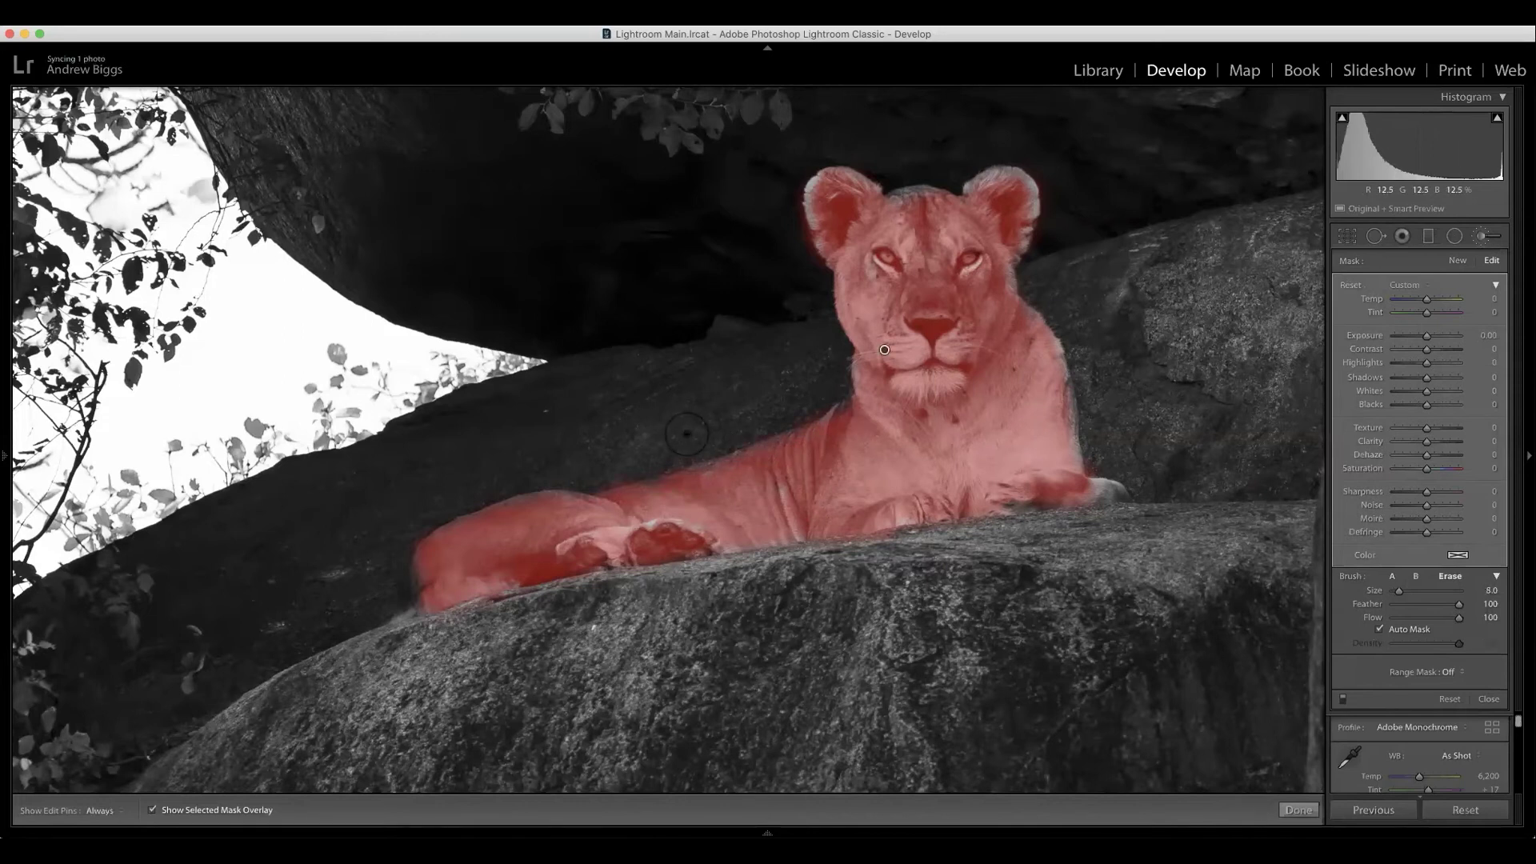
Erase the mask spill along the rock edge beneath the lioness with a smaller erase brush, and hide the mask overlay.
key("h")
key("h")
key("alt")
key("alt")
key("bracketleft")
key("h")
left_click_drag(998, 543, 787, 555)
left_click(153, 810)
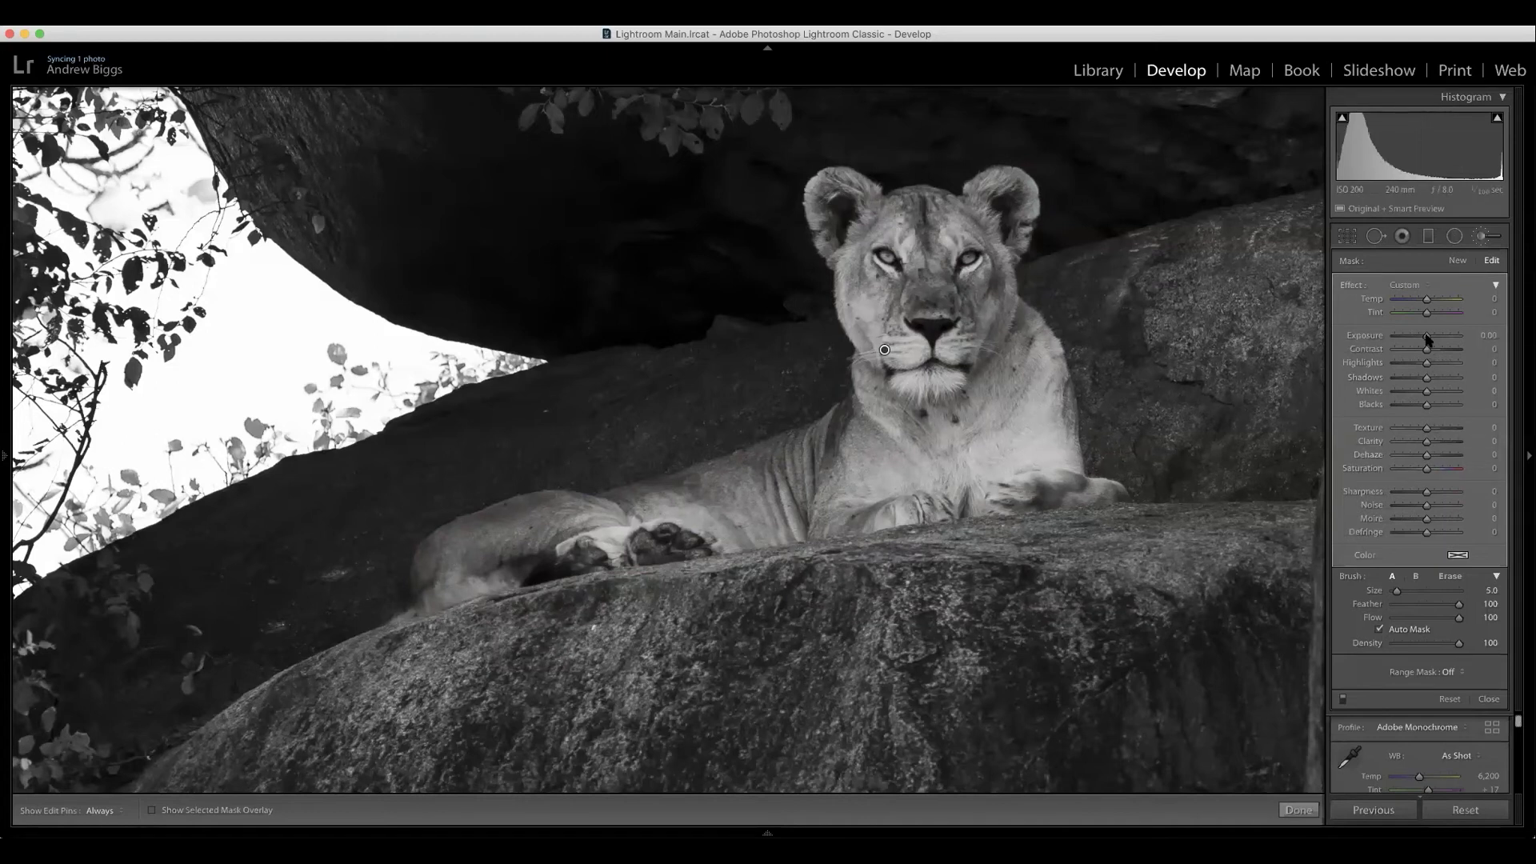
Set the lioness mask's Exposure to 0.10, Shadows to 14 and Clarity to 5.
left_click_drag(1428, 340, 1434, 382)
left_click_drag(1428, 442, 1430, 446)
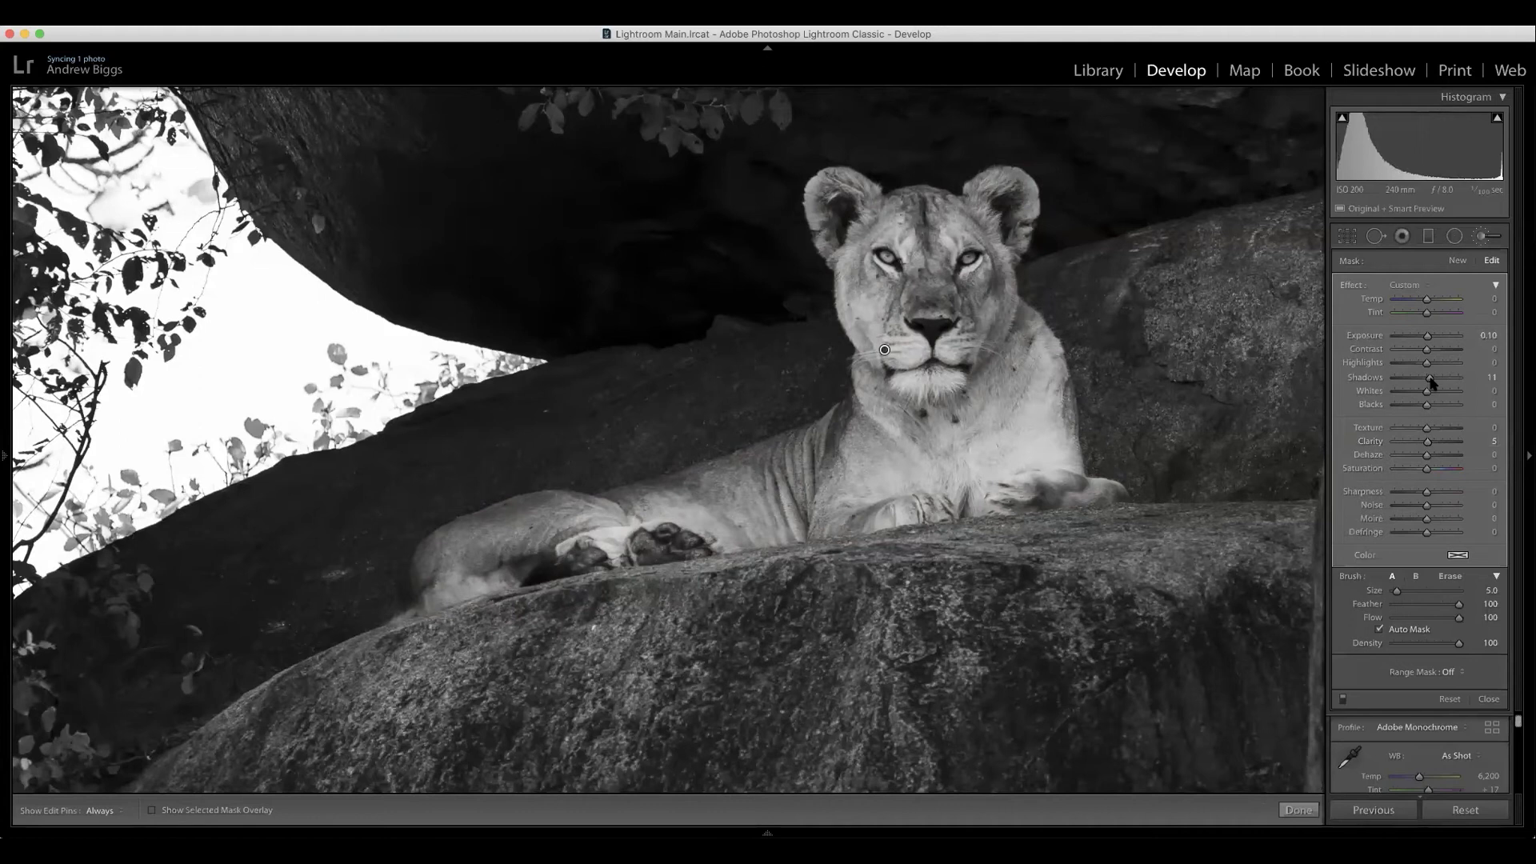
key("Up")
key("Up")
key("Up")
Judge the lioness mask against the whole photo, set its Exposure to 0.05 and close the Adjustment Brush.
key("super+minus")
key("super+minus")
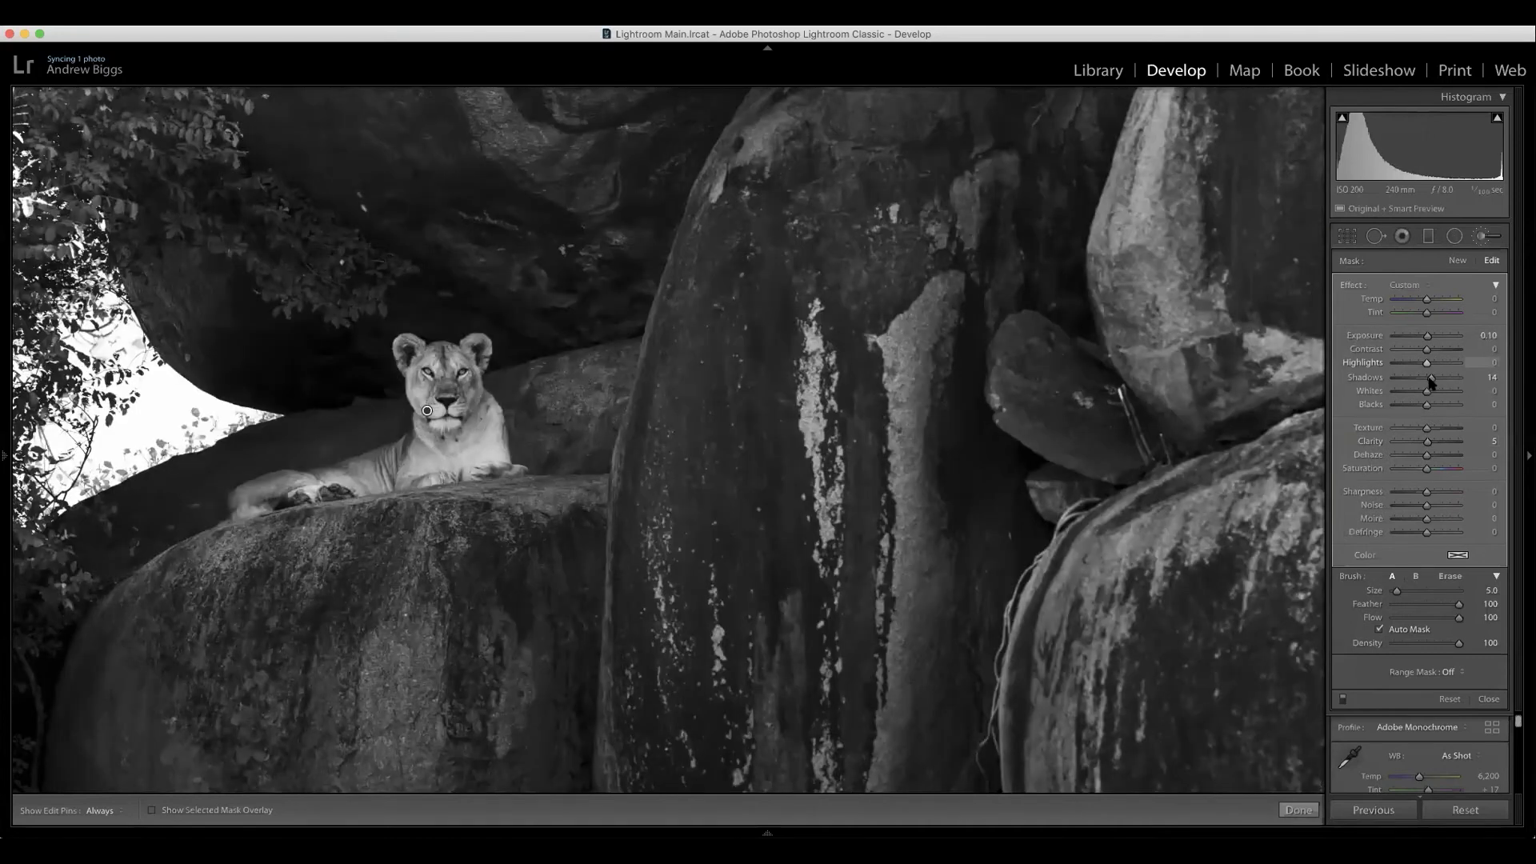
key("super+minus")
left_click(1484, 335)
type("0.05")
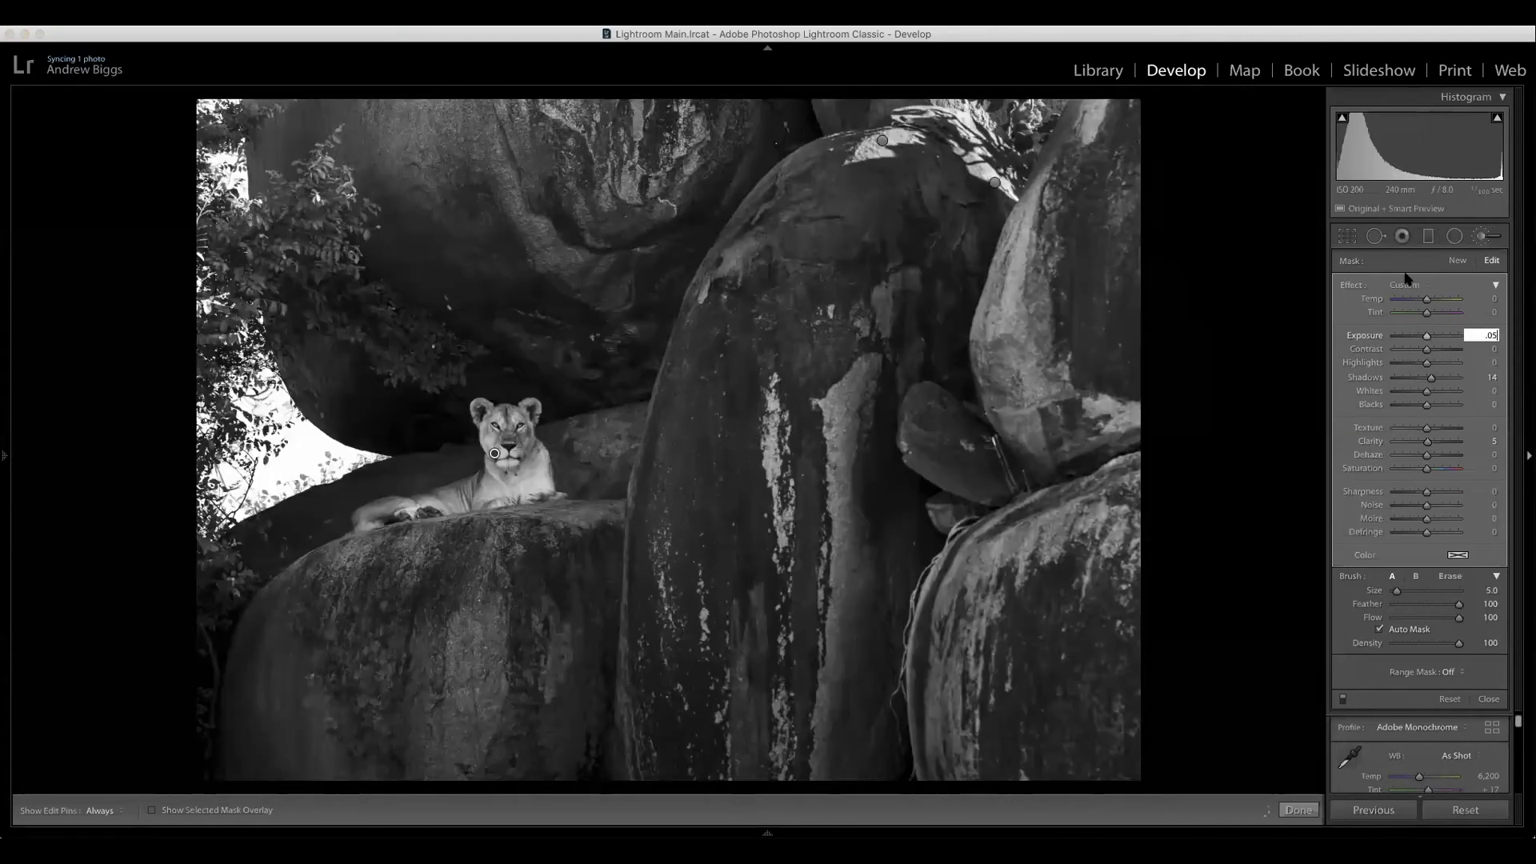
key("Tab")
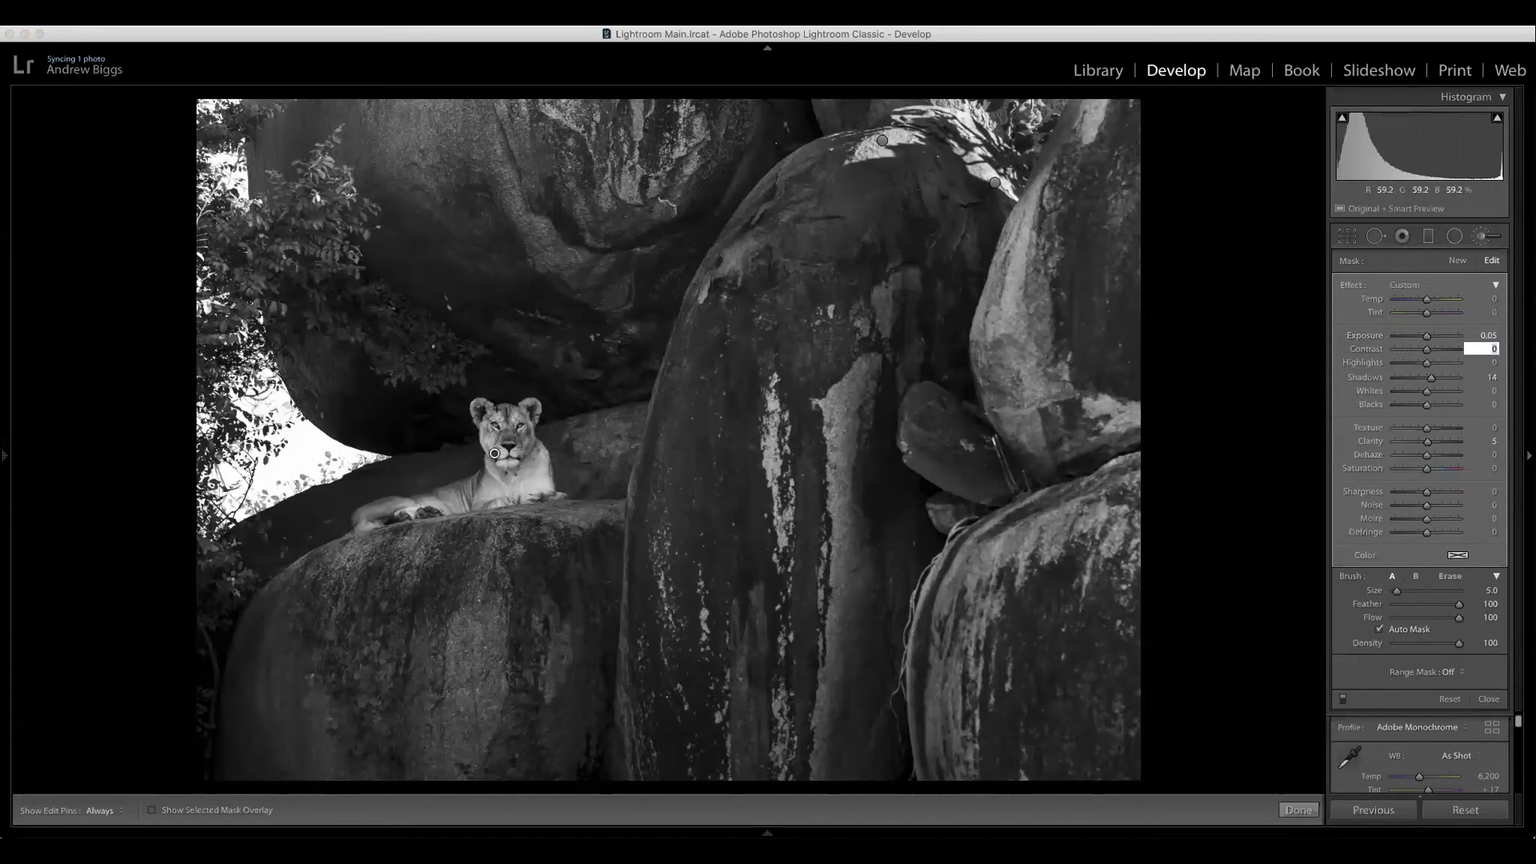
left_click(1483, 239)
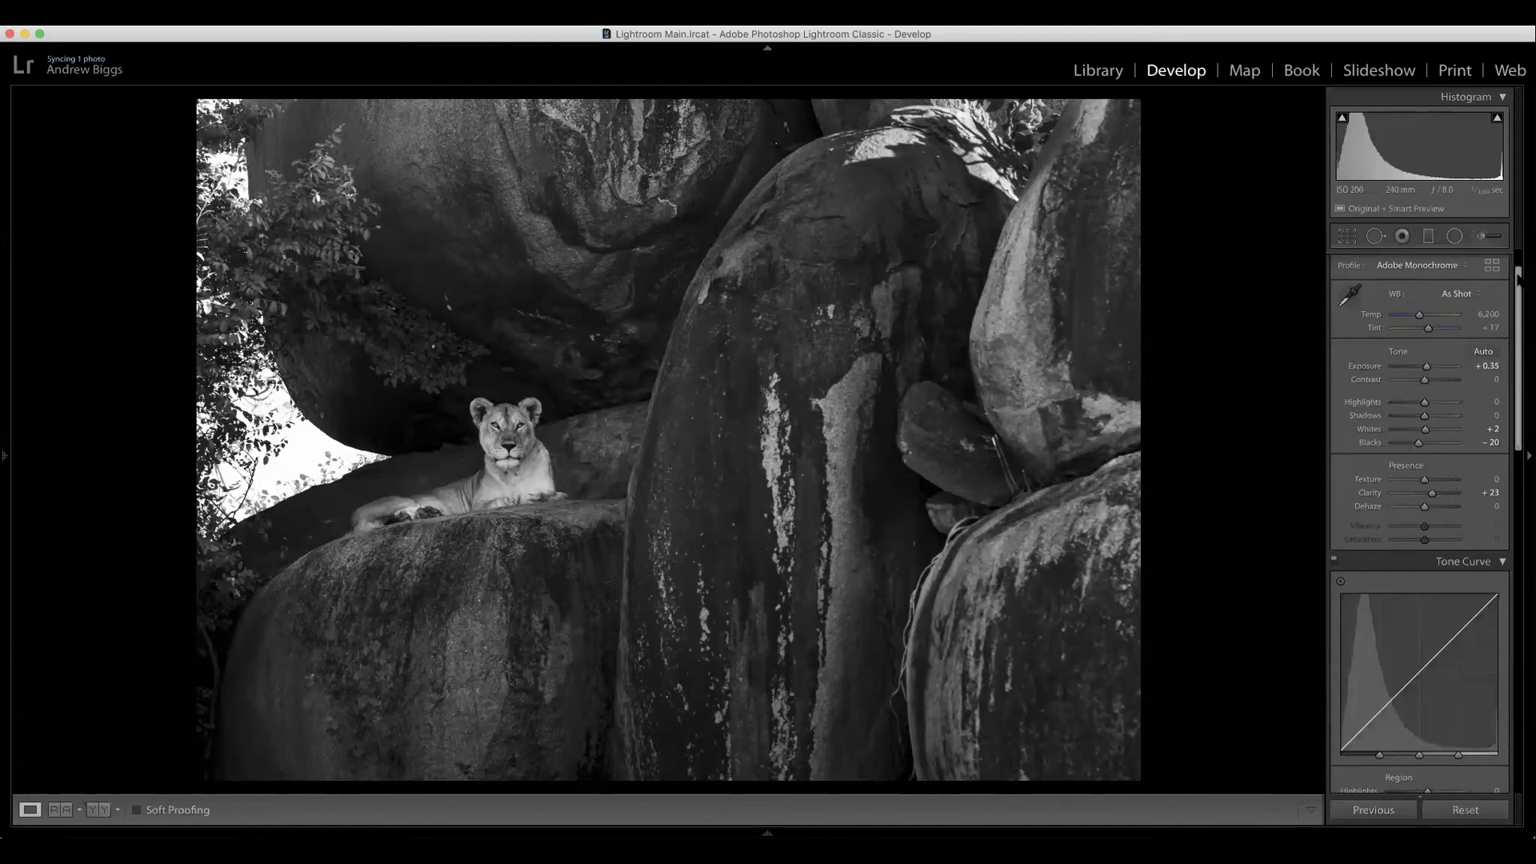
Set the Sharpening Masking to 64, using the black-and-white edge preview as a guide.
scroll(1519, 276, "down", 1)
left_click_drag(1519, 277, 1507, 462)
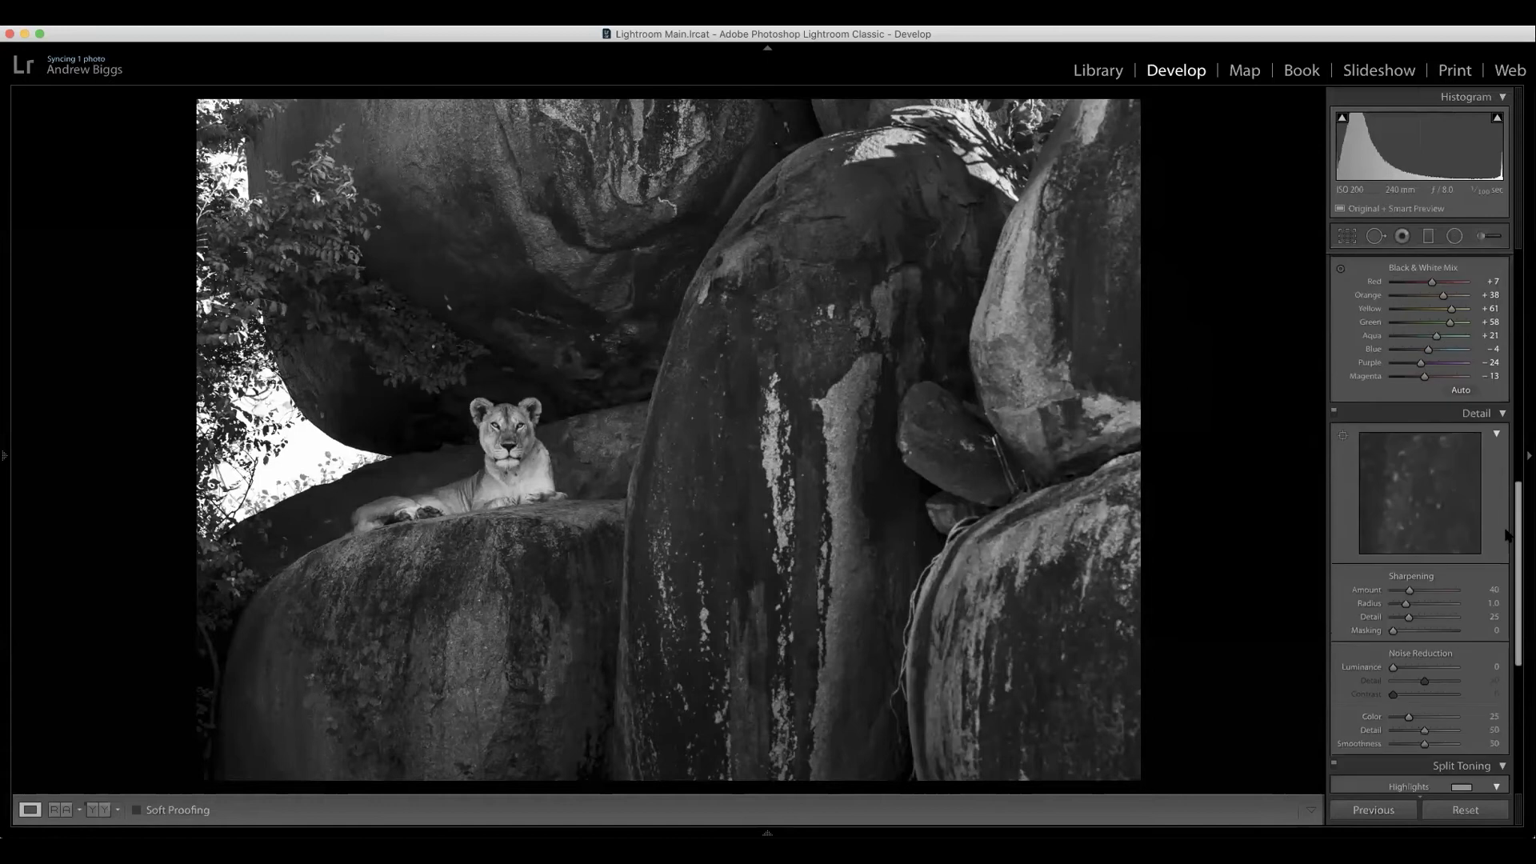
scroll(1366, 457, "down", 4)
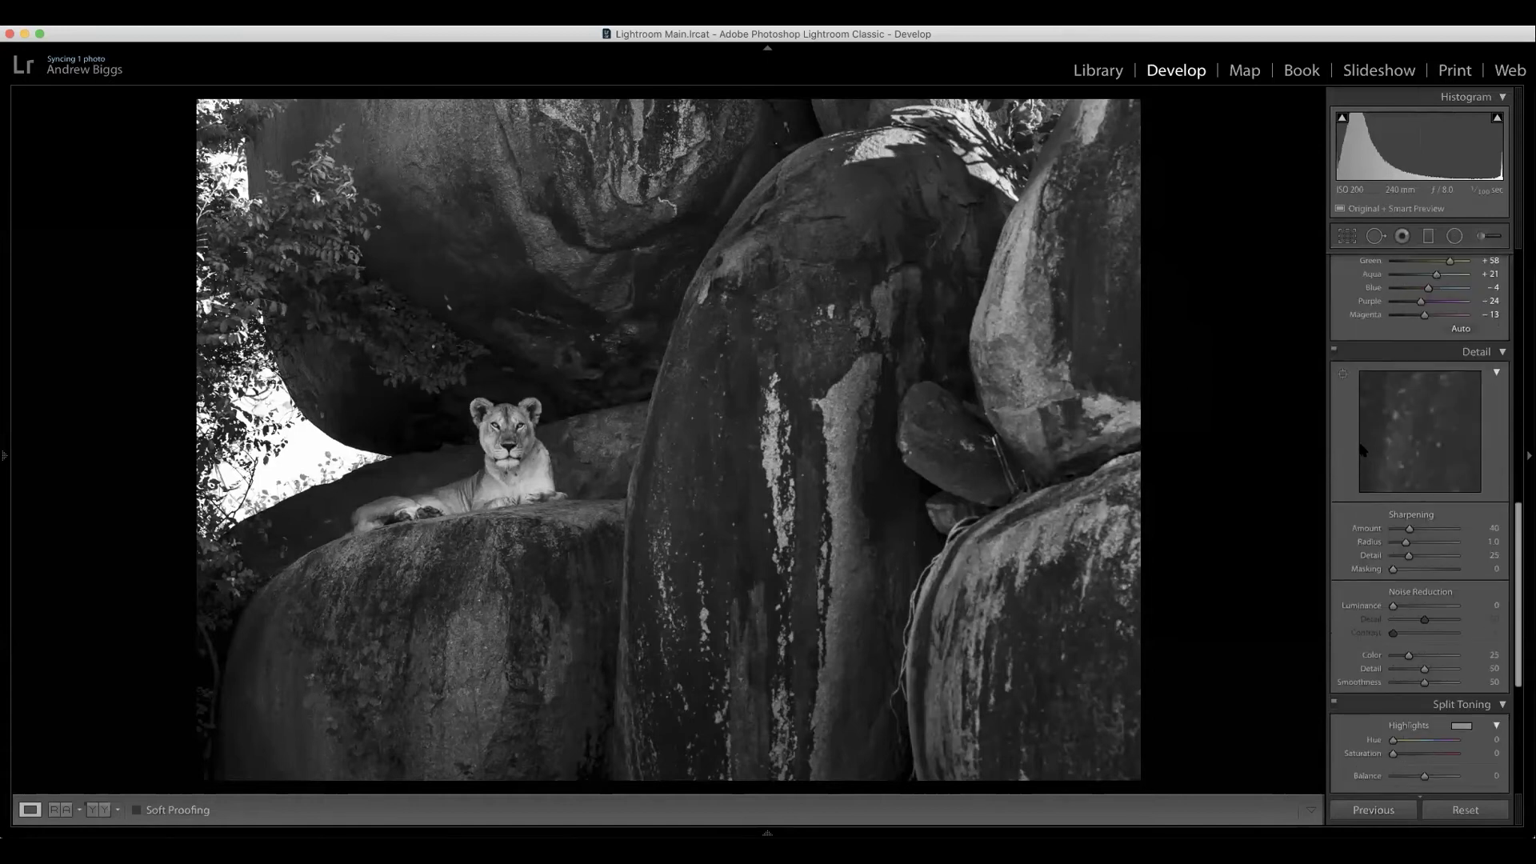
scroll(1344, 440, "down", 2)
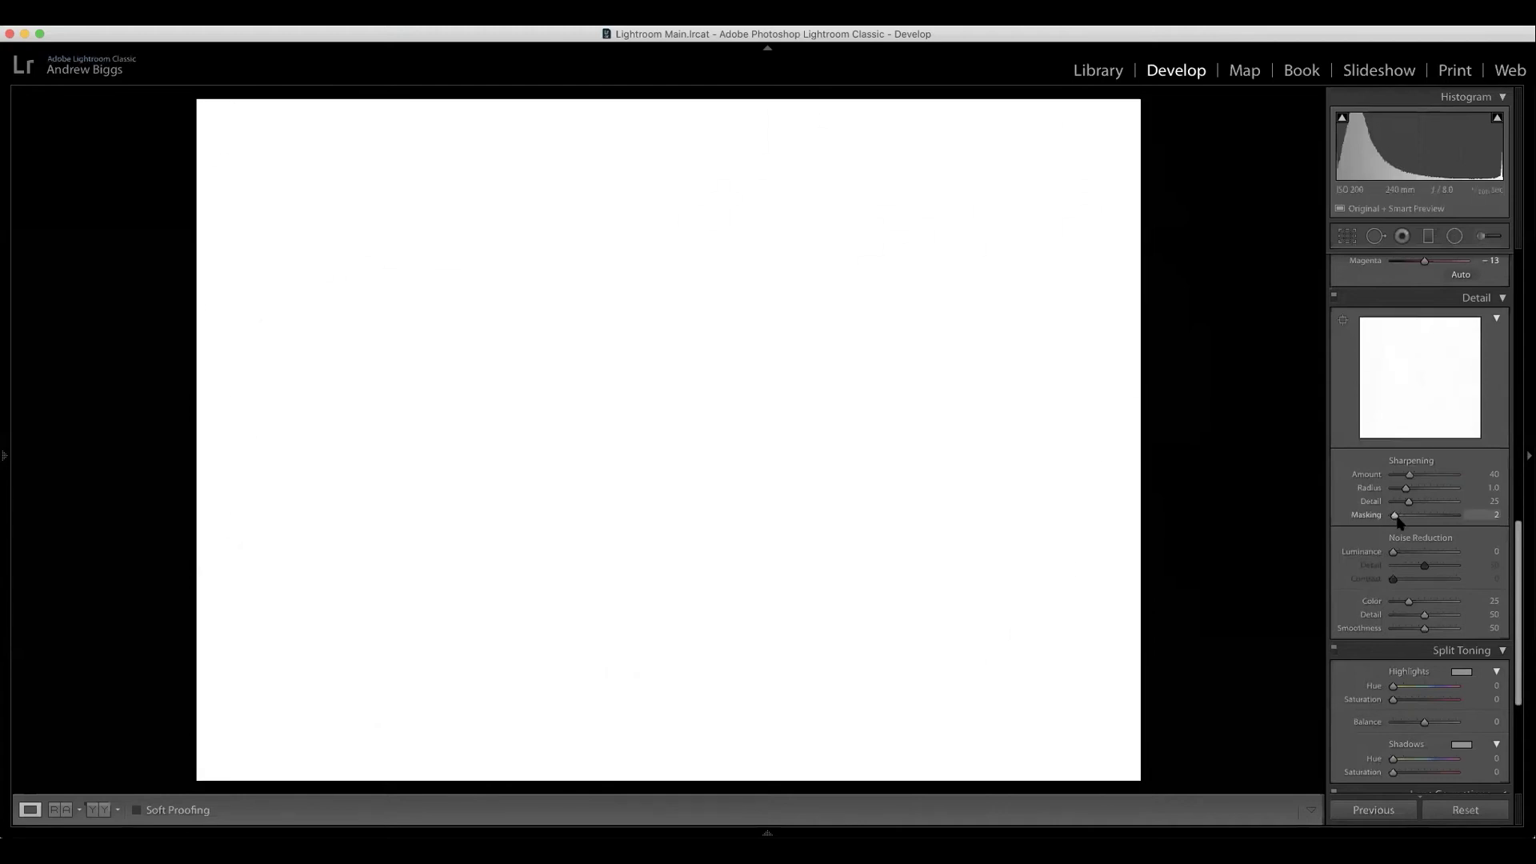
left_click_drag(1393, 516, 1402, 521)
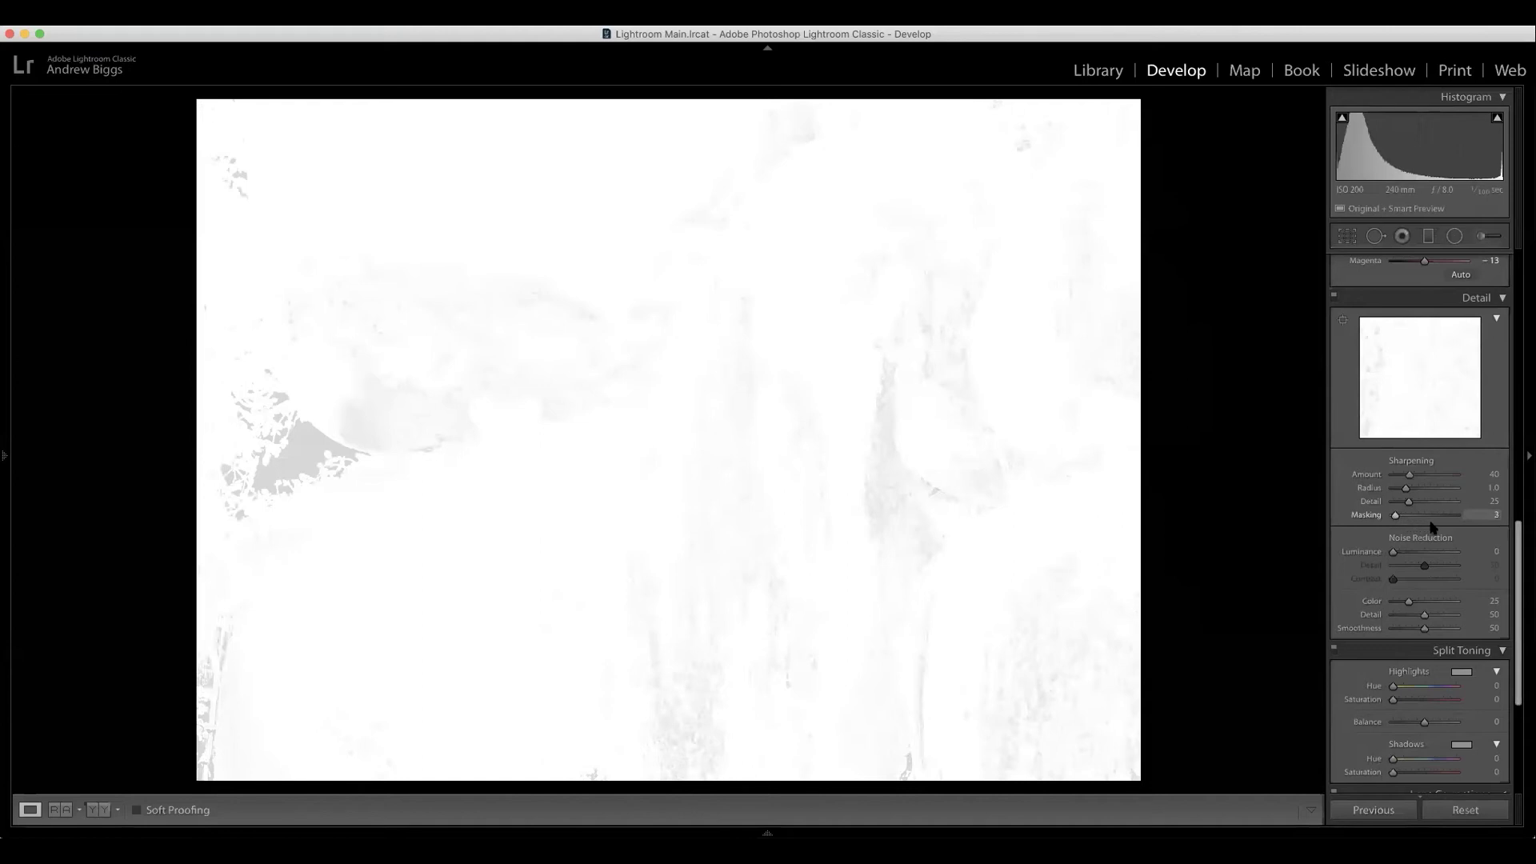
left_click_drag(1432, 527, 1433, 528)
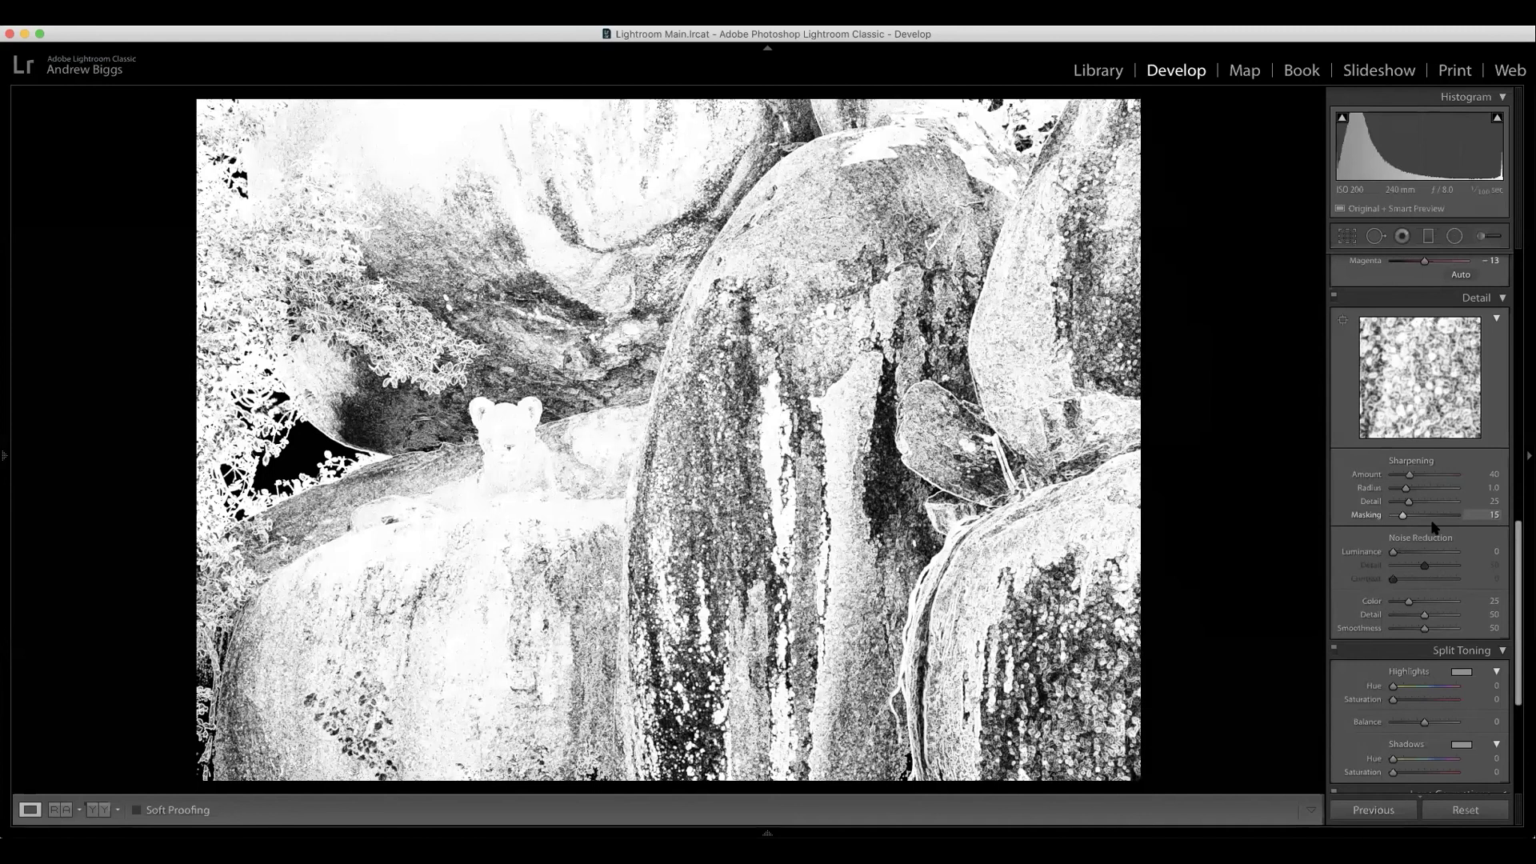
left_click_drag(1434, 527, 1439, 528)
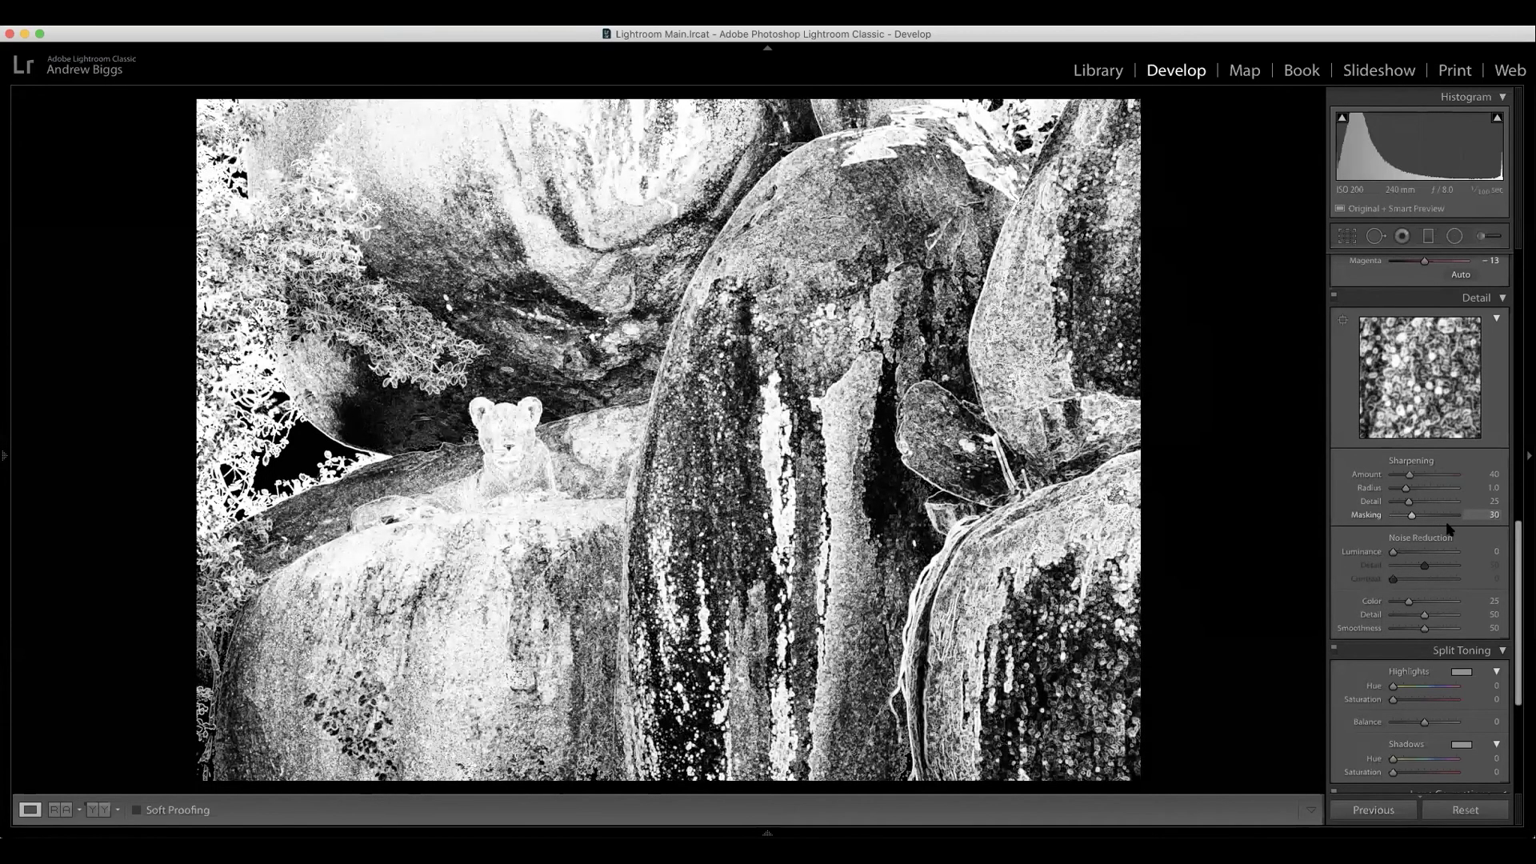
left_click_drag(1445, 530, 1438, 530)
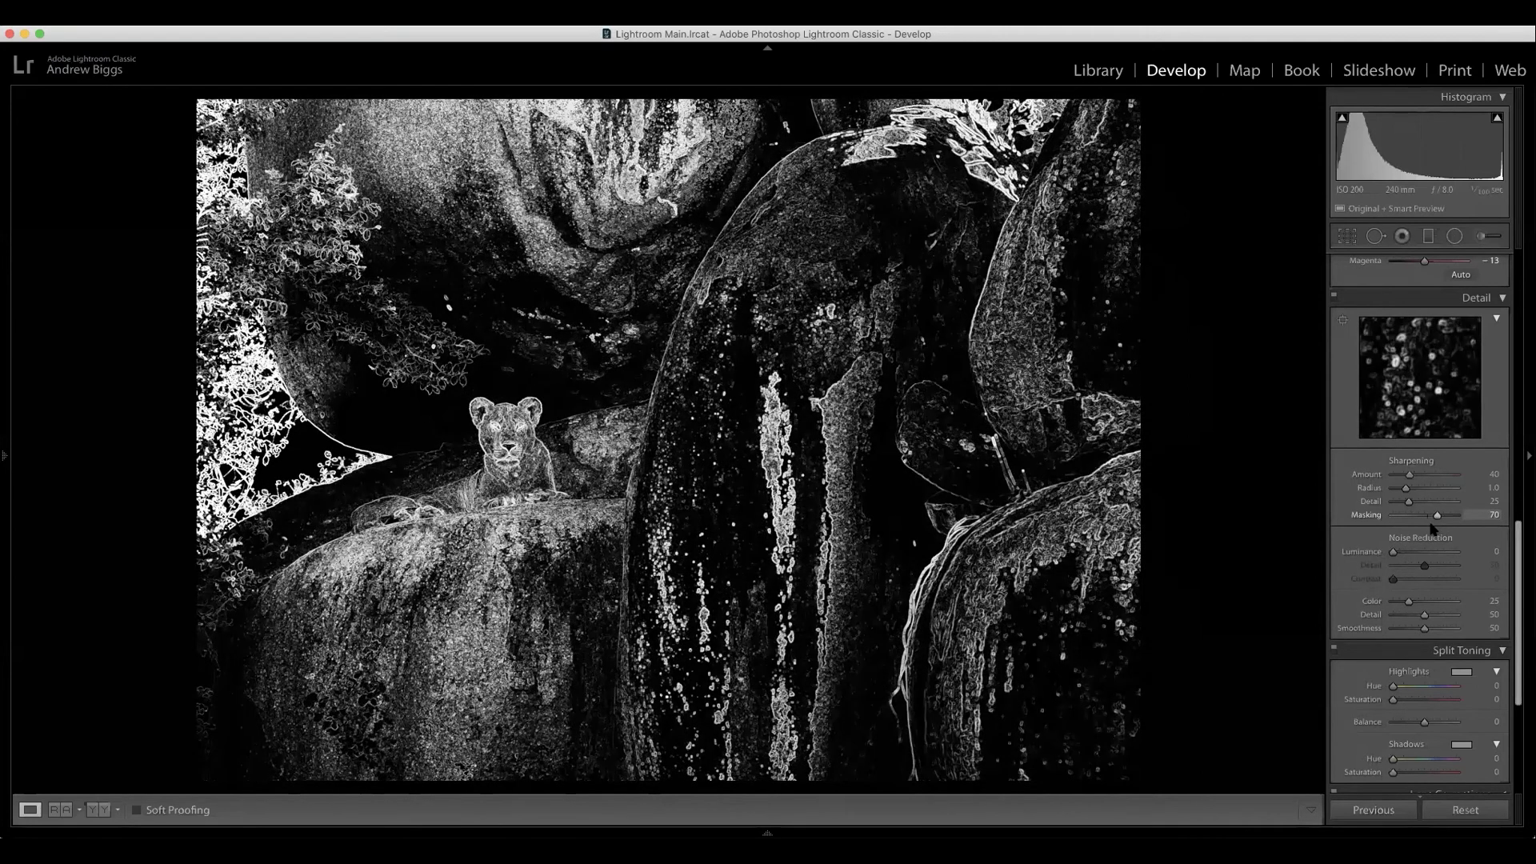
left_click_drag(1437, 515, 1433, 514)
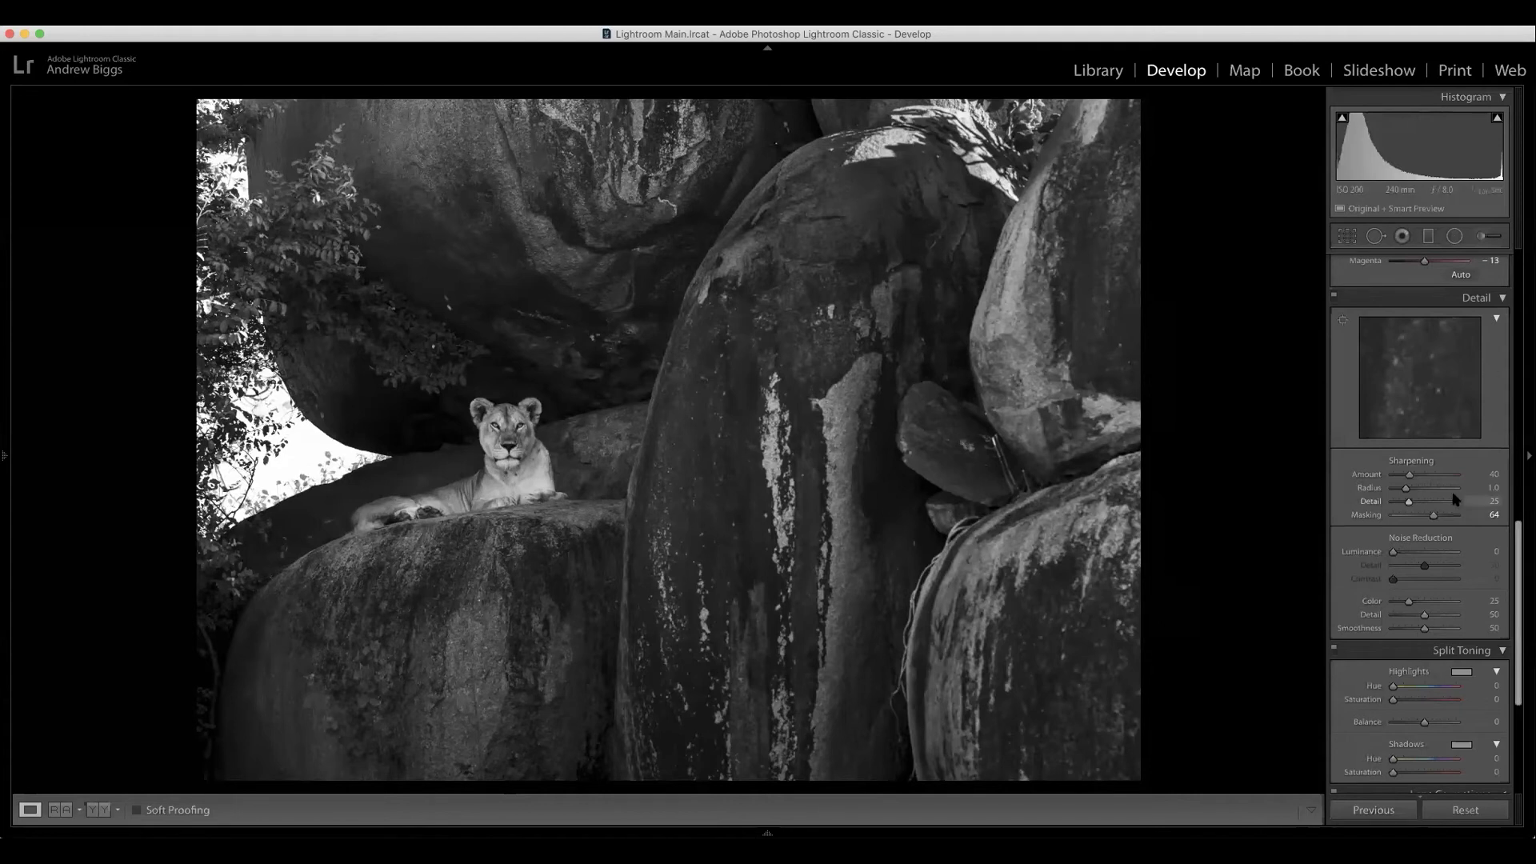
Collapse the Effects settings and tint the shadows with Split Toning at Hue 37 and Saturation 33.
left_click_drag(1518, 530, 1509, 610)
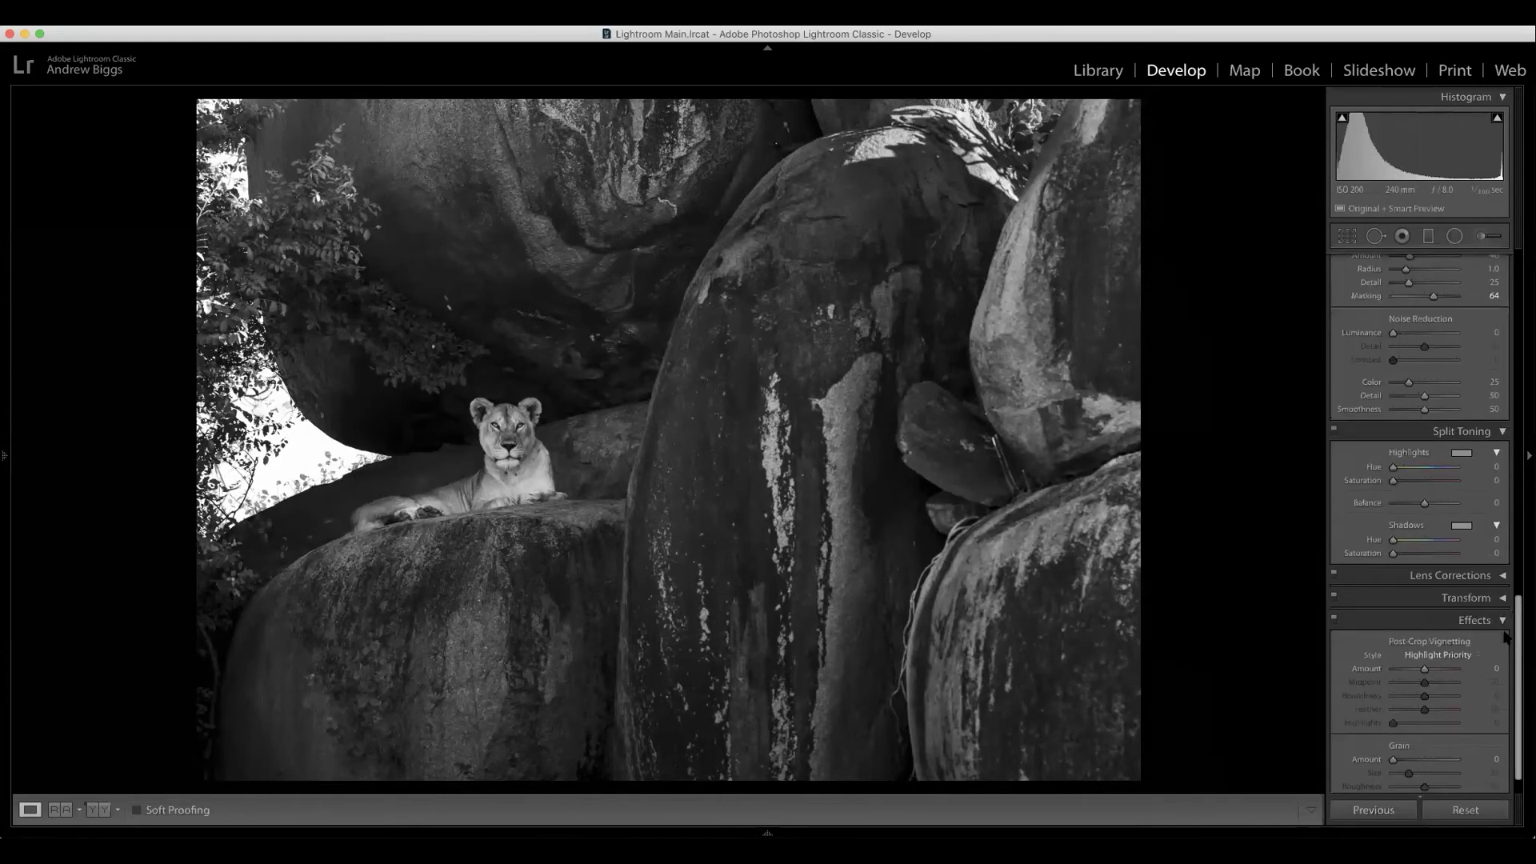
scroll(1507, 632, "down", 2)
left_click(1504, 590)
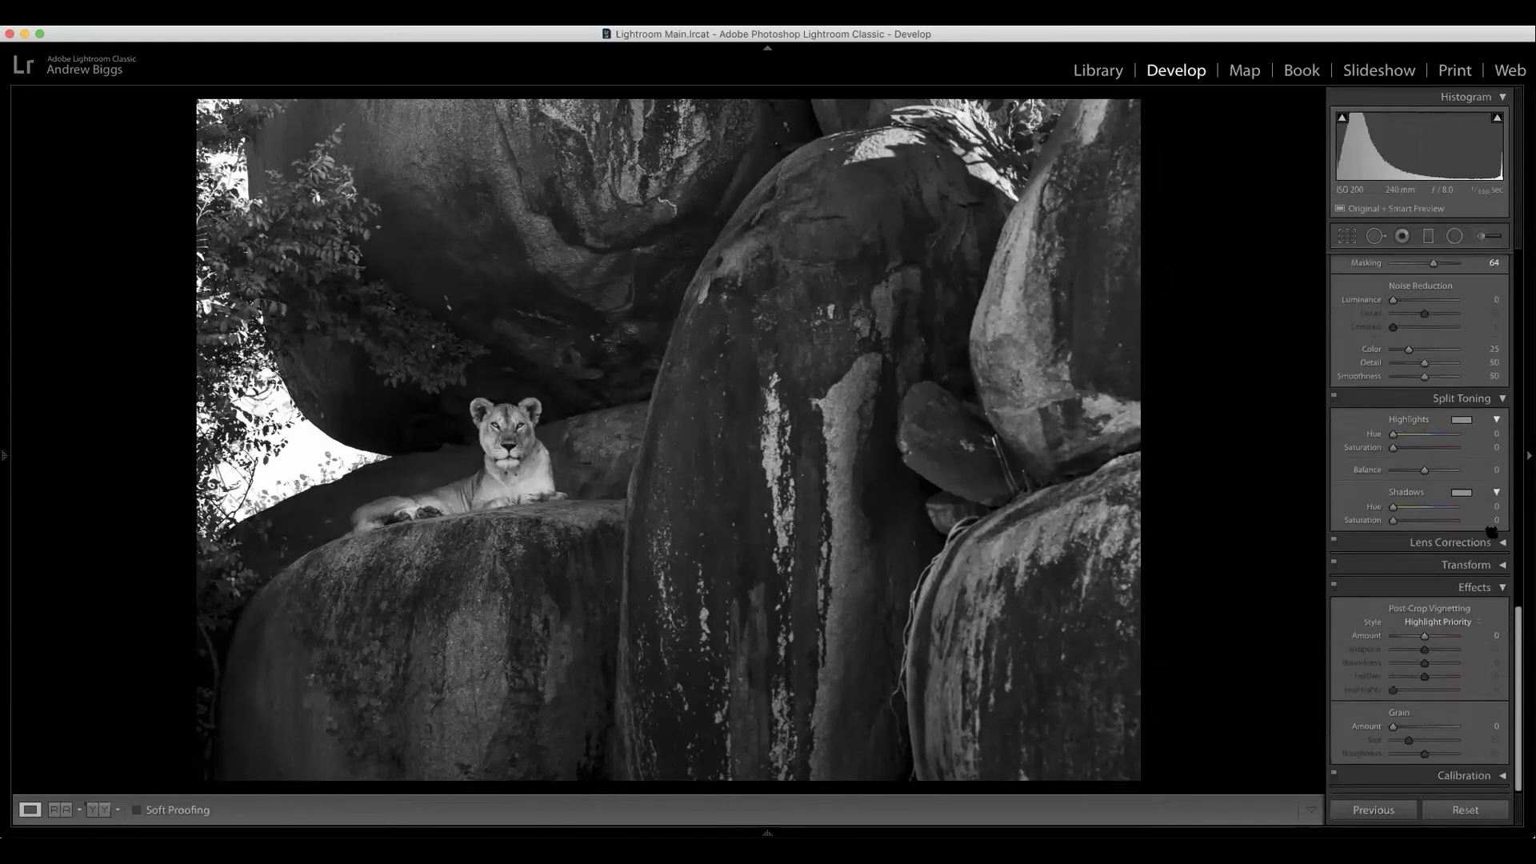
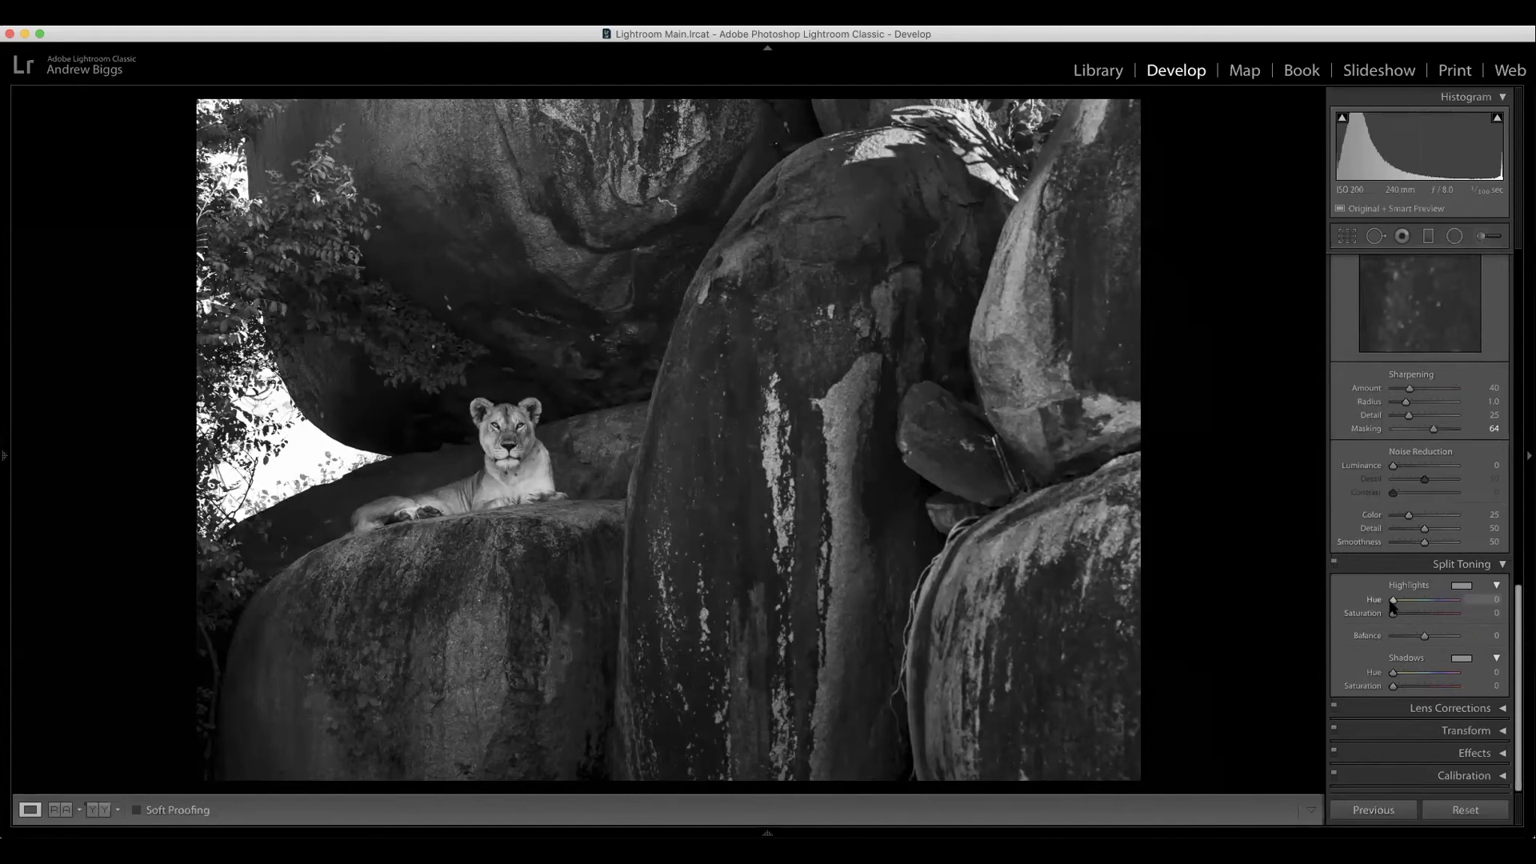
key("j")
left_click_drag(1393, 672, 1399, 675)
left_click_drag(1393, 687, 1415, 691)
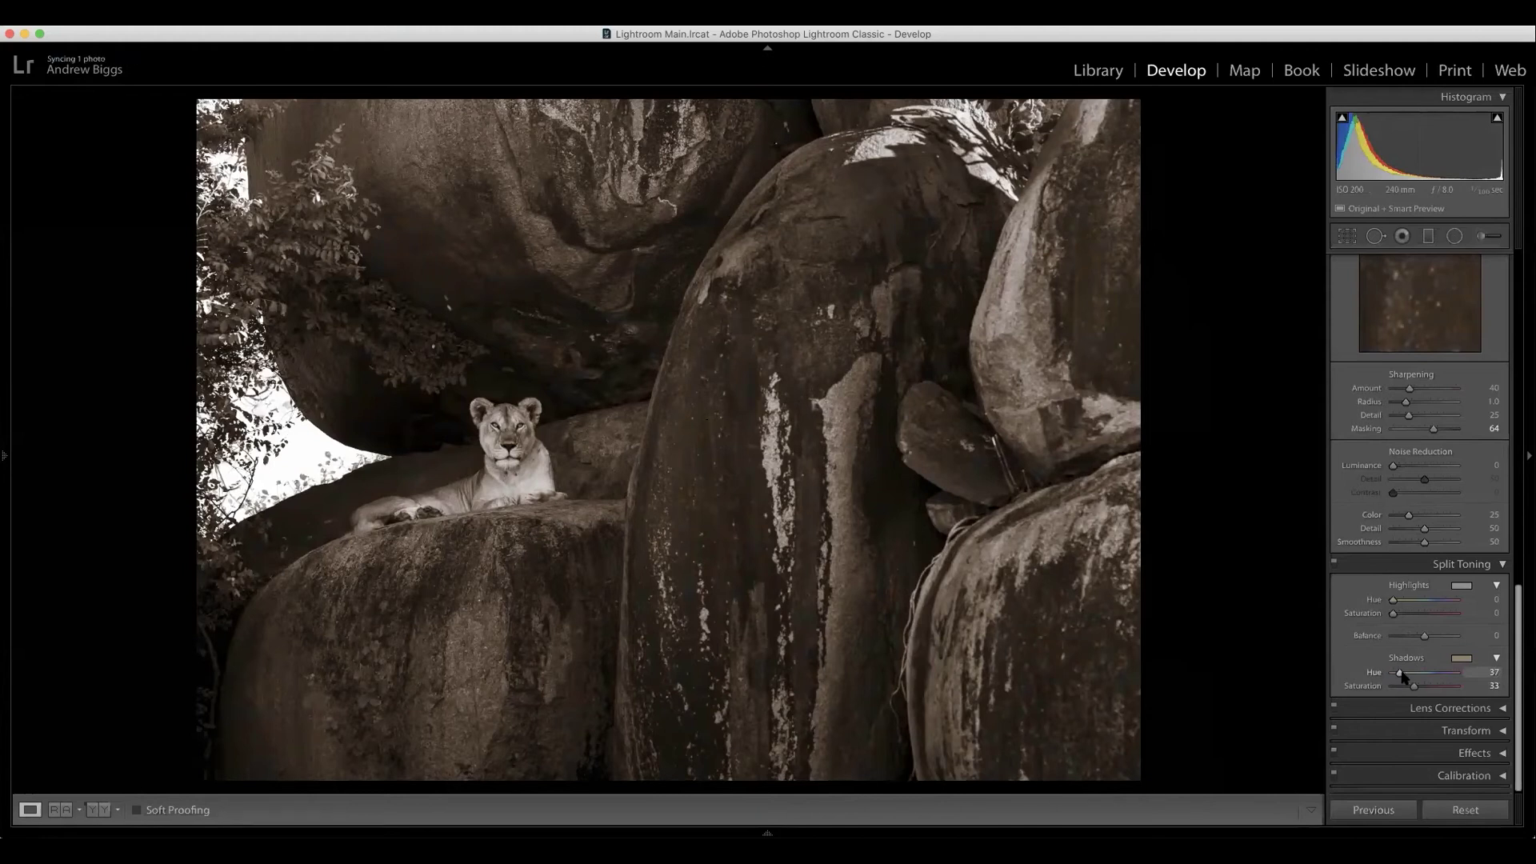
Try greener shadow tints up to Hue 86, and set the Split Toning Shadows Hue to 45.
left_click_drag(1402, 675, 1405, 676)
left_click_drag(1404, 676, 1408, 675)
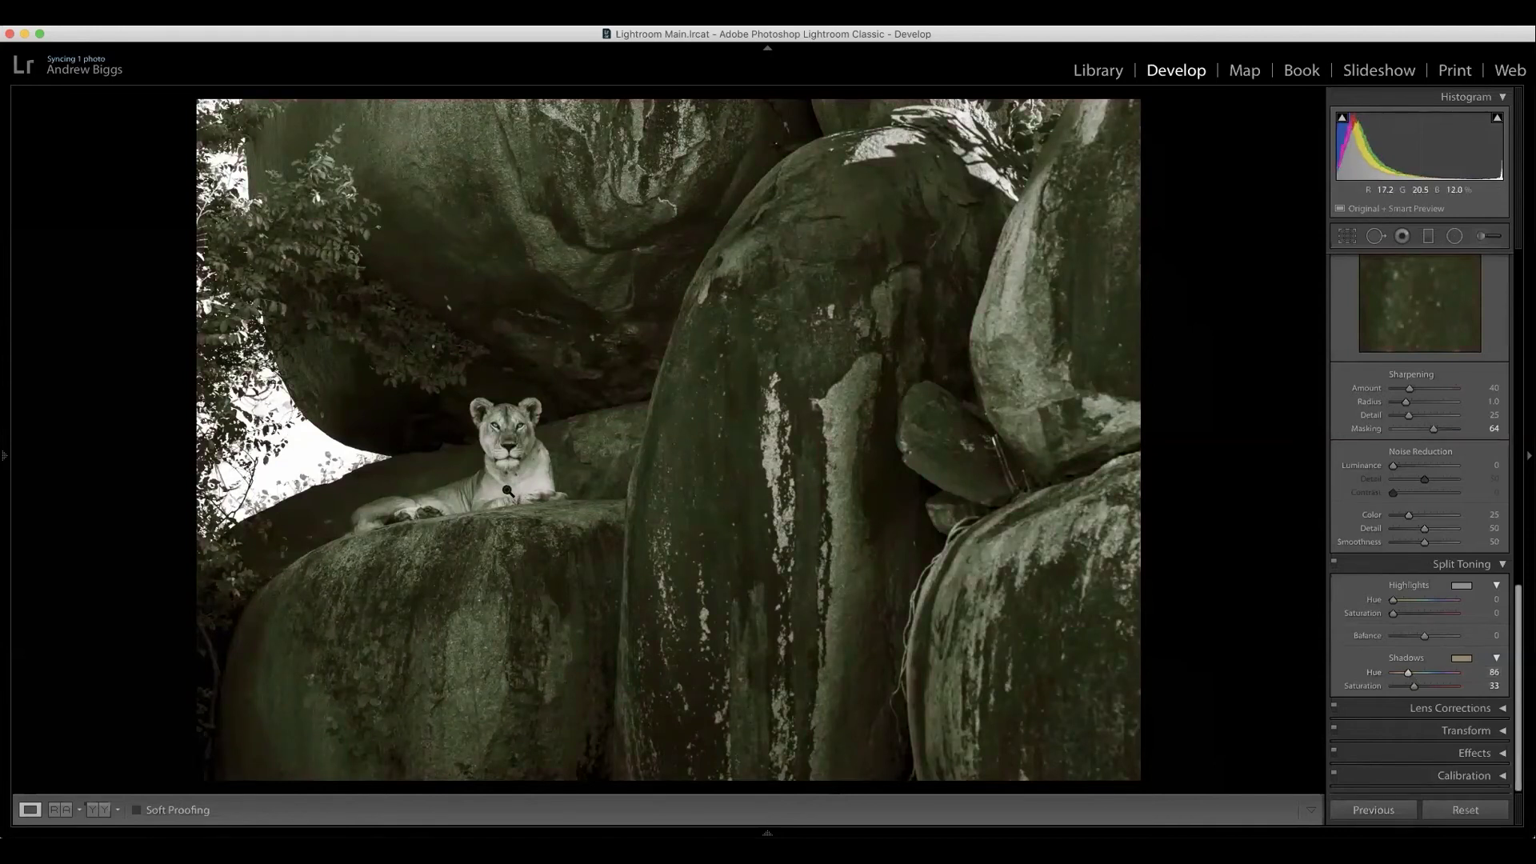
left_click_drag(1408, 674, 1400, 675)
left_click(1493, 672)
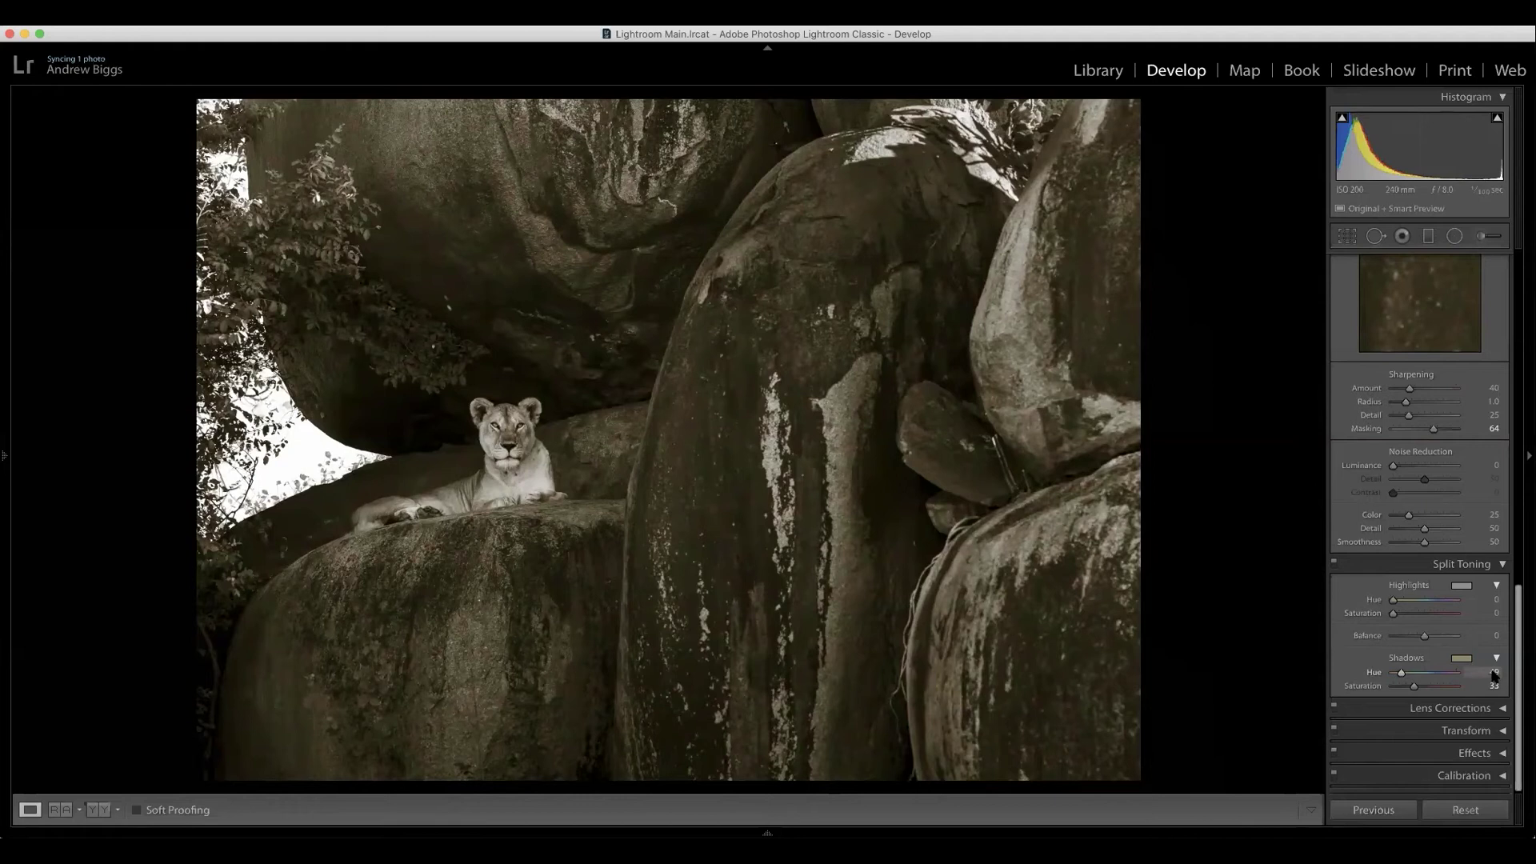
type("45")
key("Tab")
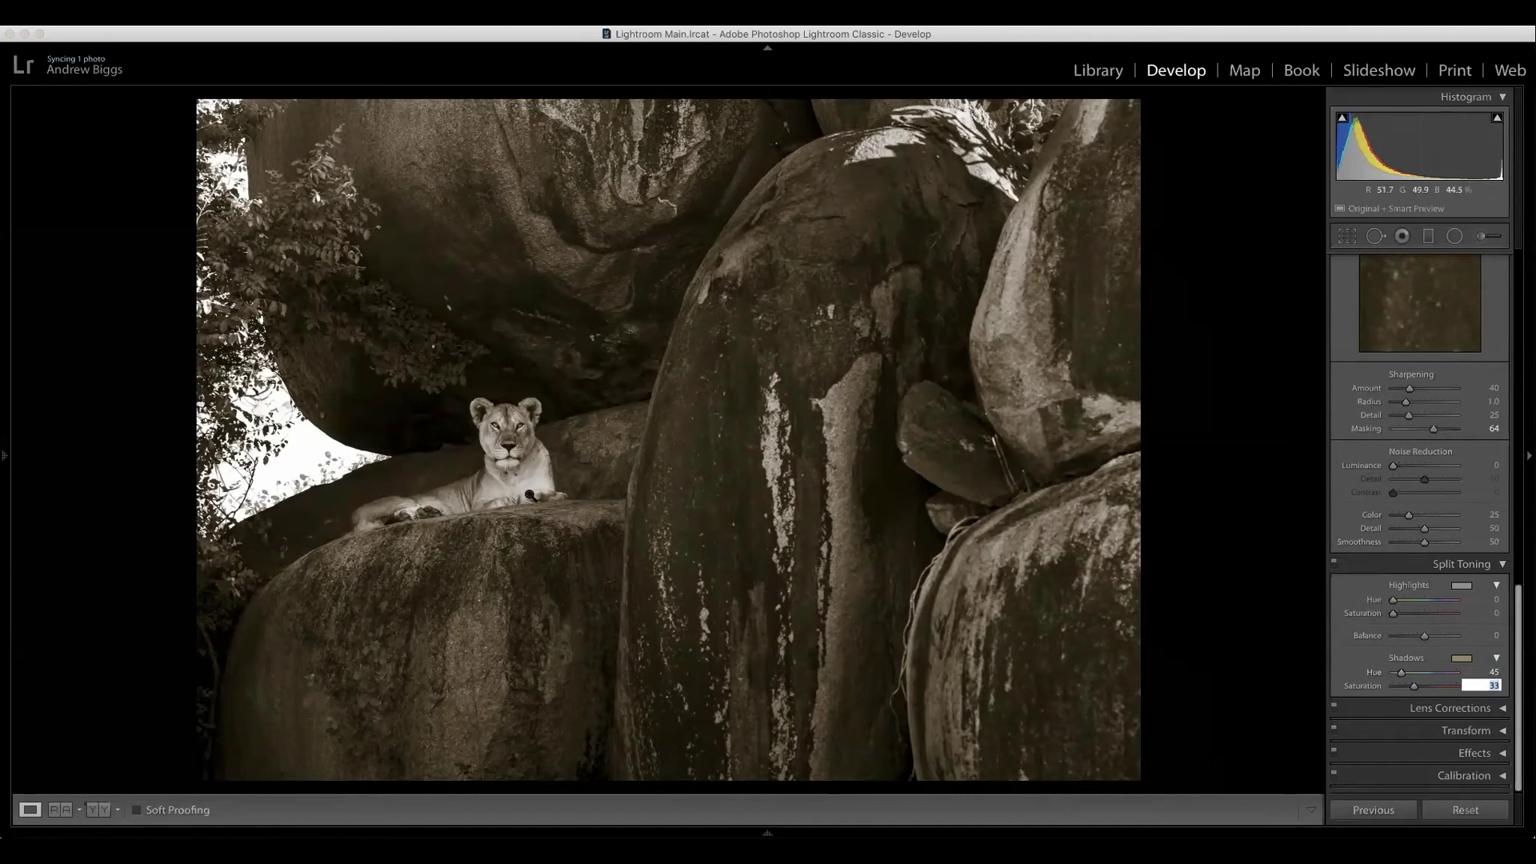
Inspect the toned lioness up close, and set the Split Toning Shadows Saturation to 10 and Balance to -32.
left_click(311, 448)
left_click(300, 446)
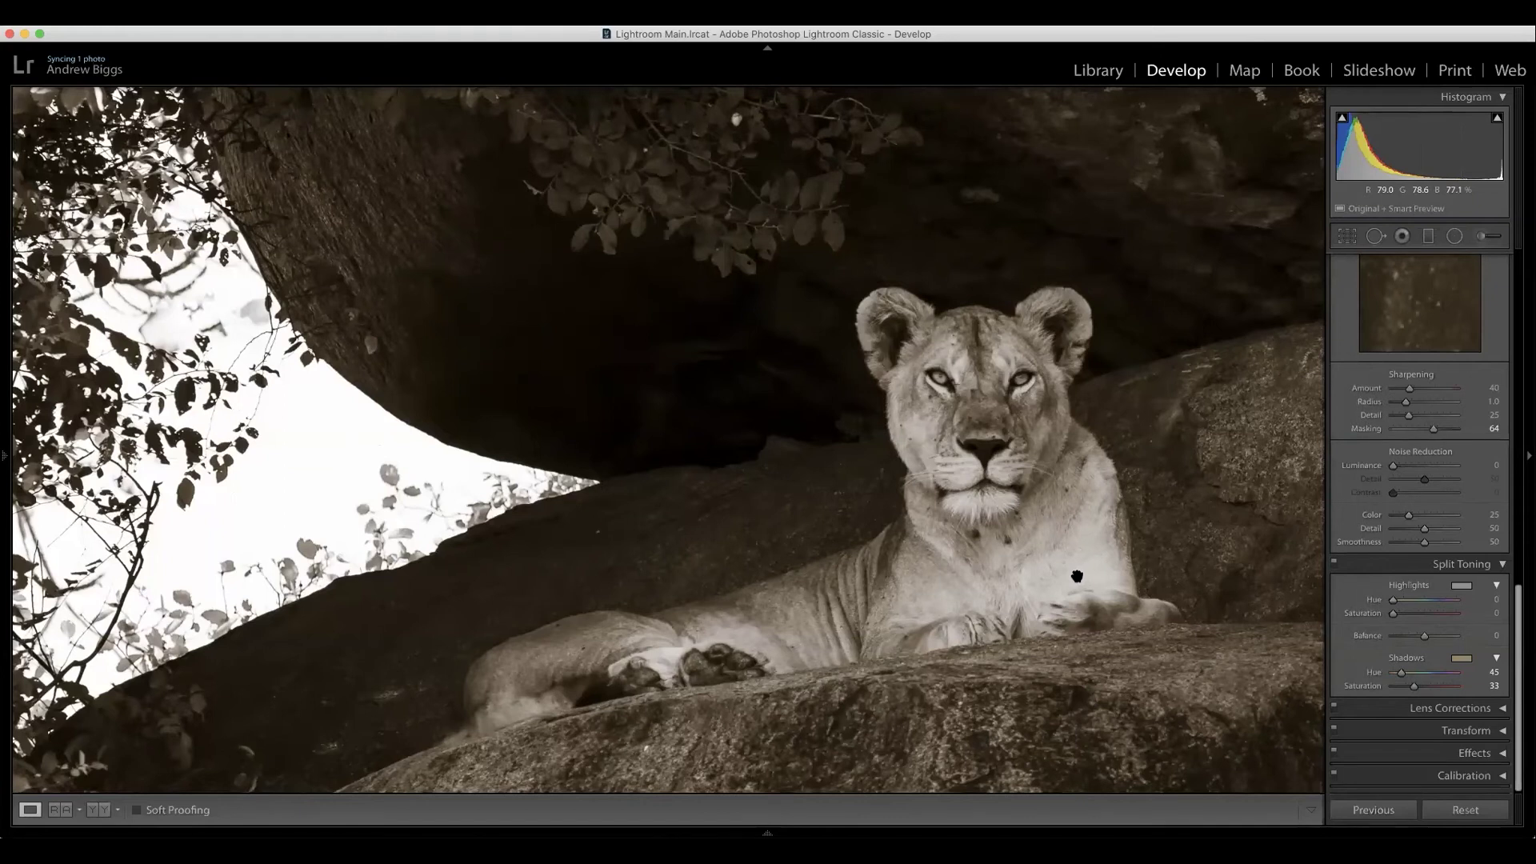
left_click(919, 402)
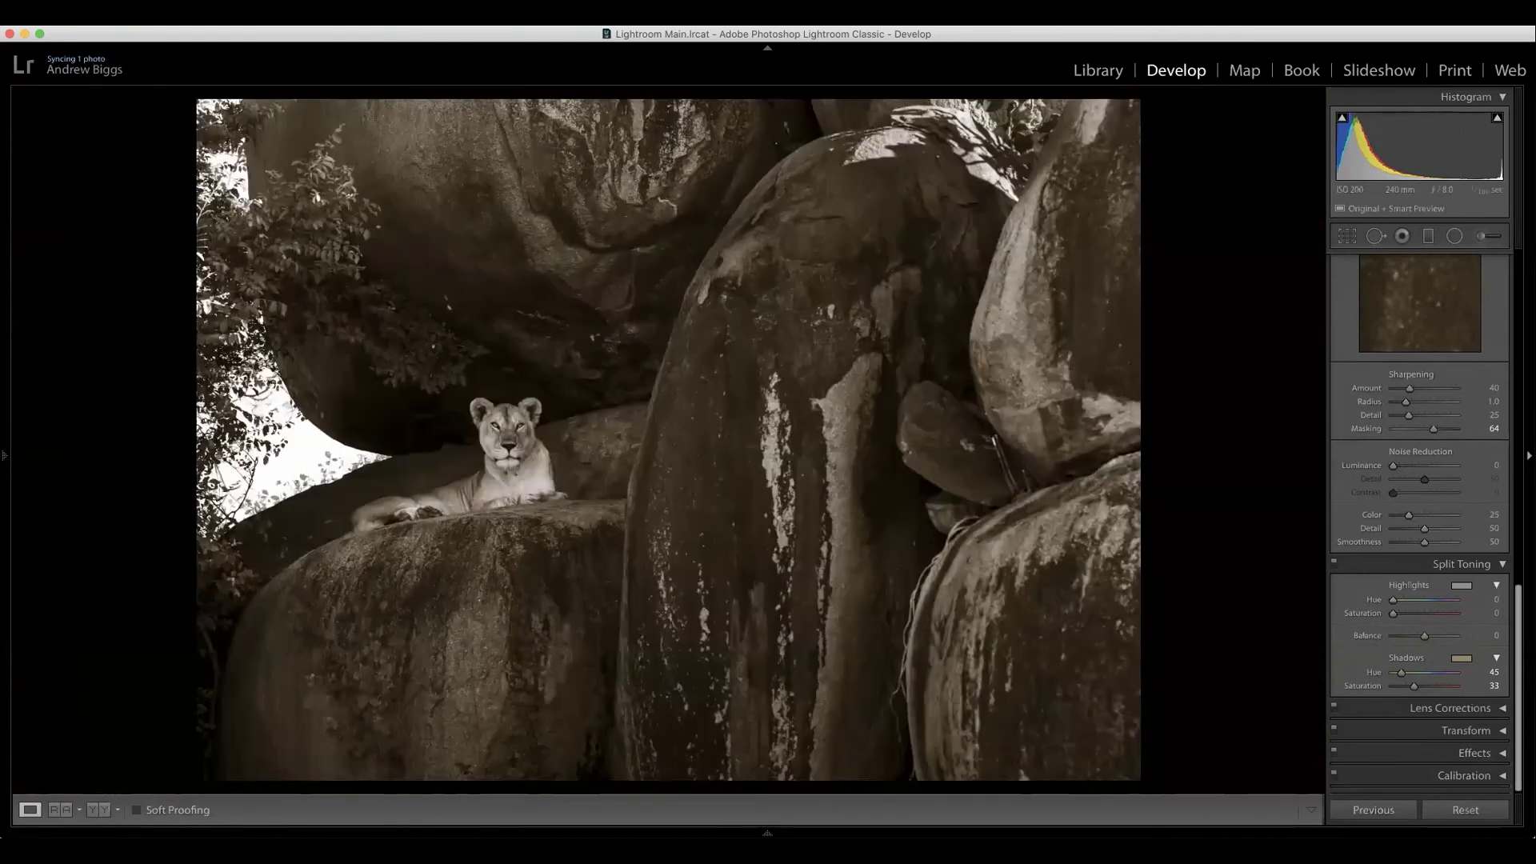
left_click_drag(1418, 689, 1403, 685)
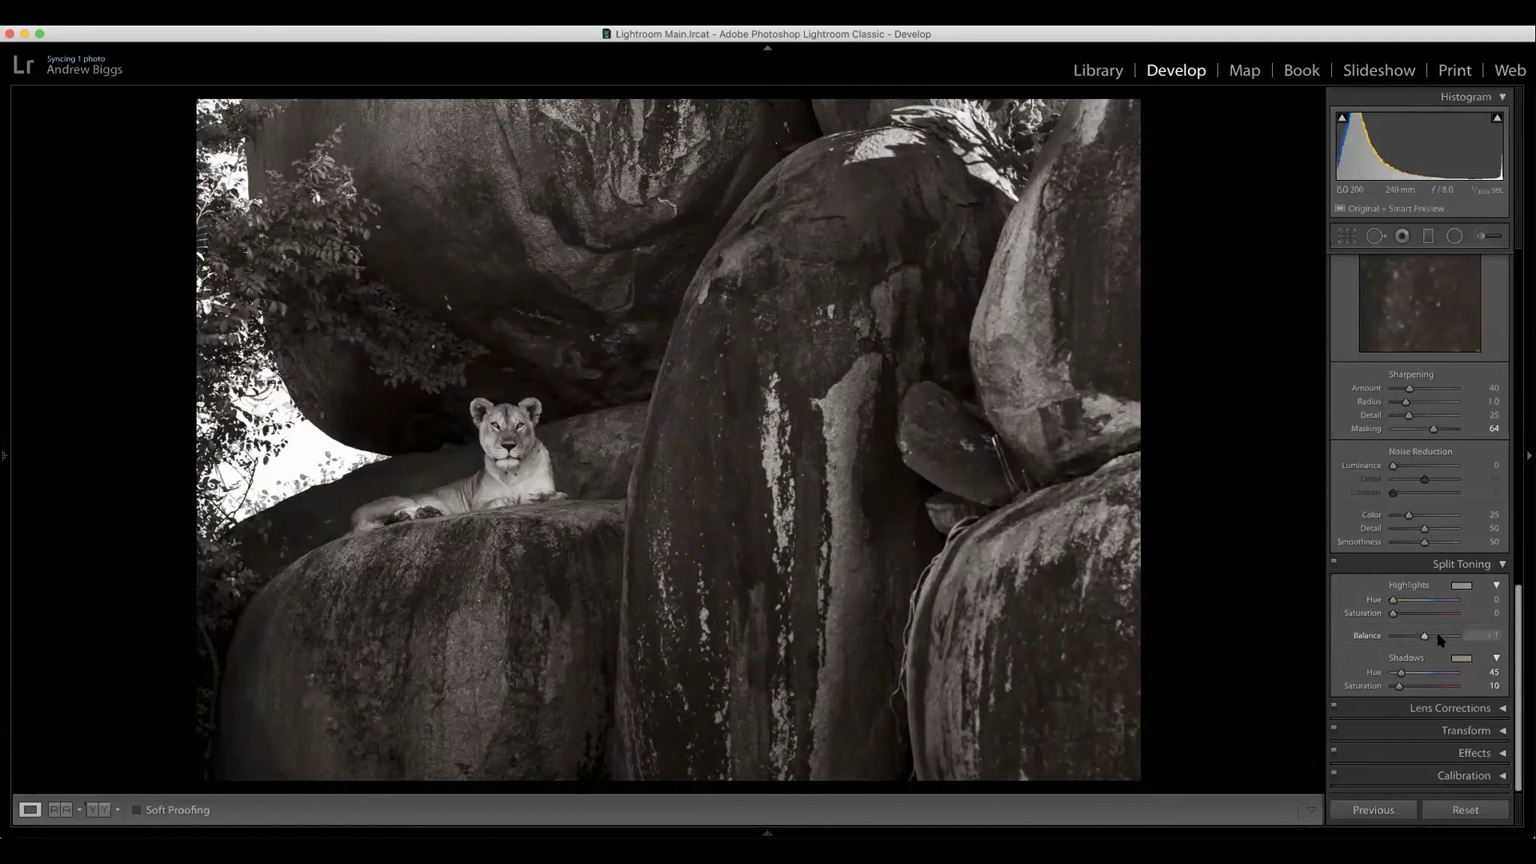
scroll(1443, 638, "up", 10)
scroll(1442, 638, "down", 1)
left_click_drag(1441, 637, 1414, 637)
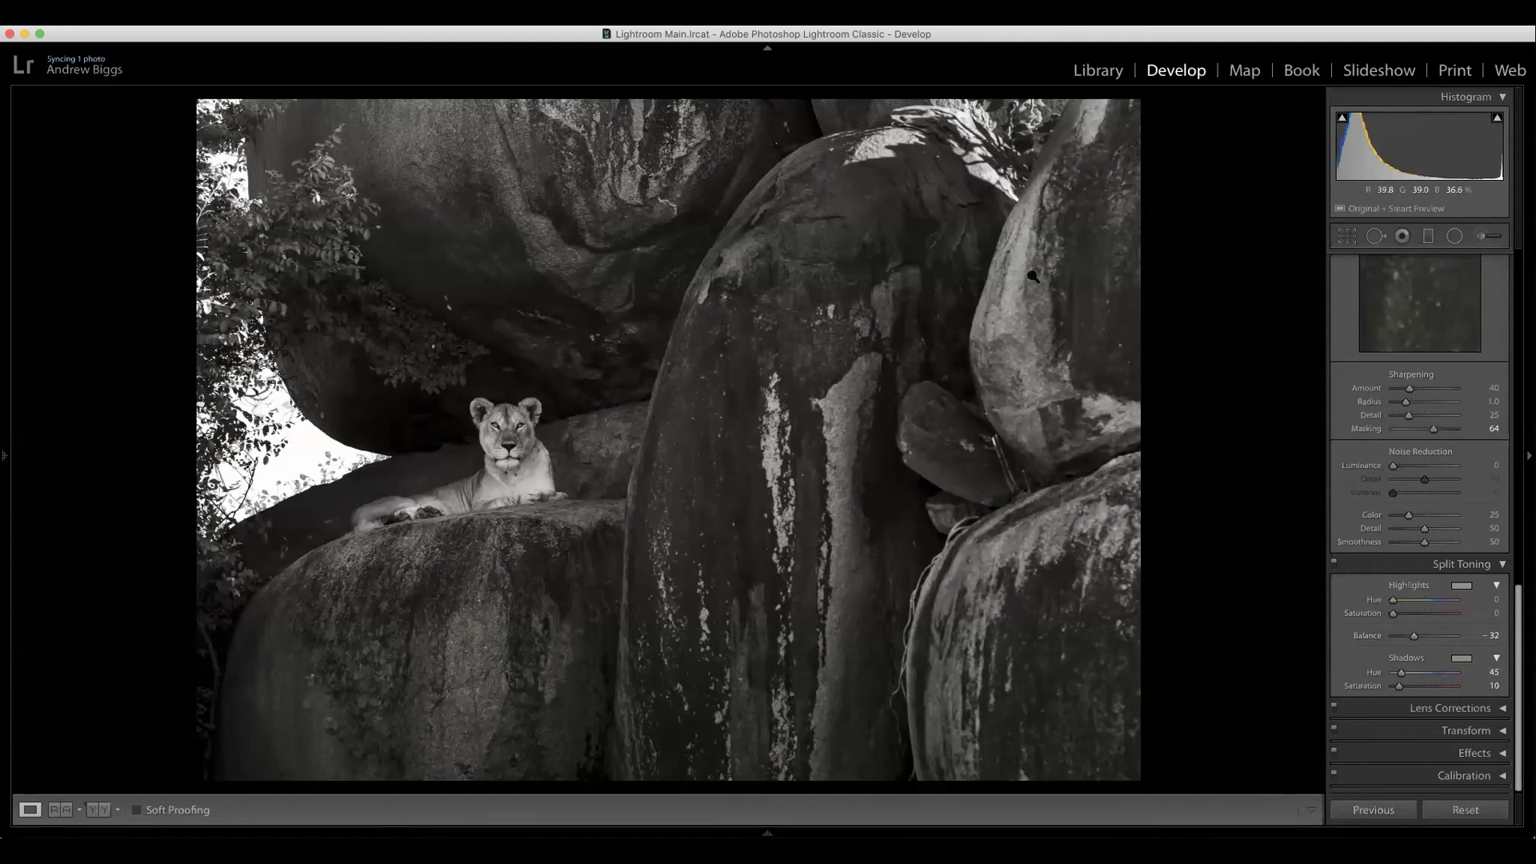
Reset the Split Toning Balance, set it to -26, and compare the lioness photo with Split Toning off and on.
double_click(1368, 636)
left_click_drag(1423, 638, 1417, 639)
left_click(1333, 564)
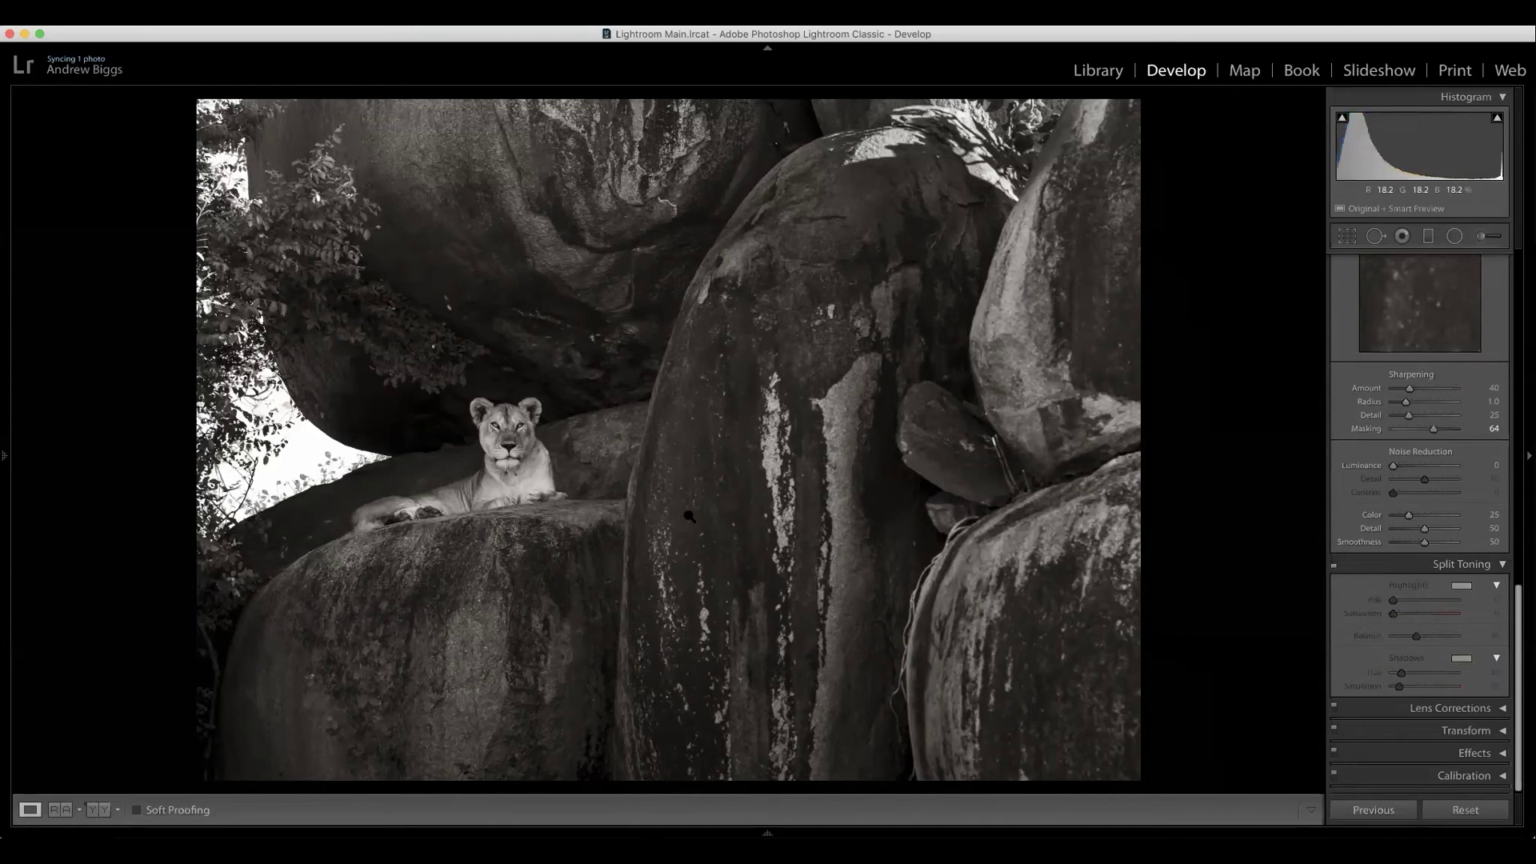
left_click(1333, 565)
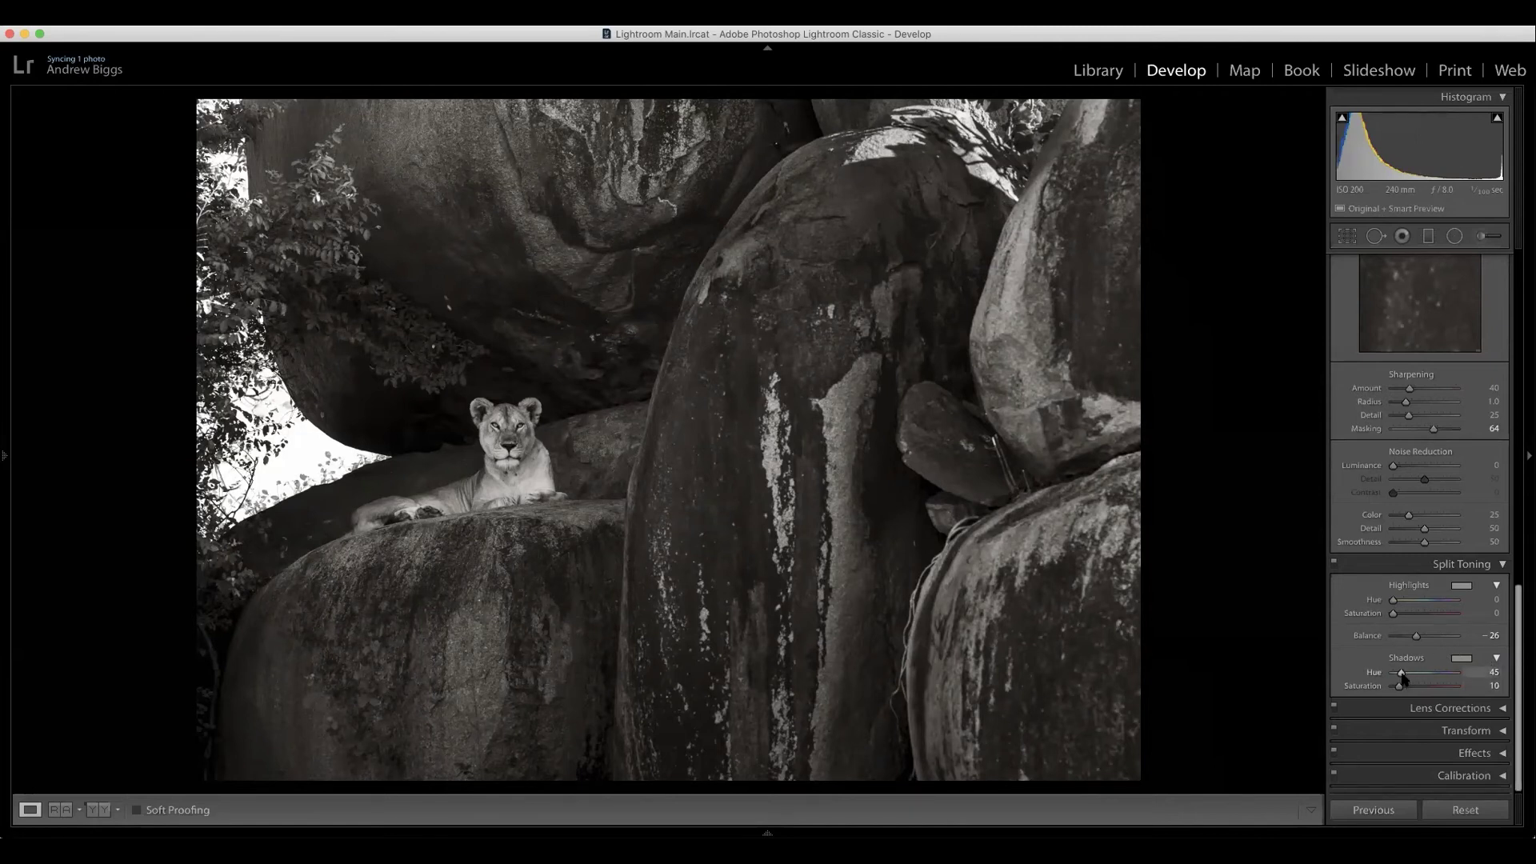
Try other Split Toning shadow tints on the lioness photo, and set the Shadows Hue back to 45.
left_click_drag(1401, 676, 1433, 678)
left_click_drag(1398, 688, 1396, 689)
left_click(1487, 671)
type("45")
key("Tab")
key("Return")
Return to the photo grid and open the photo of three giraffes on the plain for developing.
key("g")
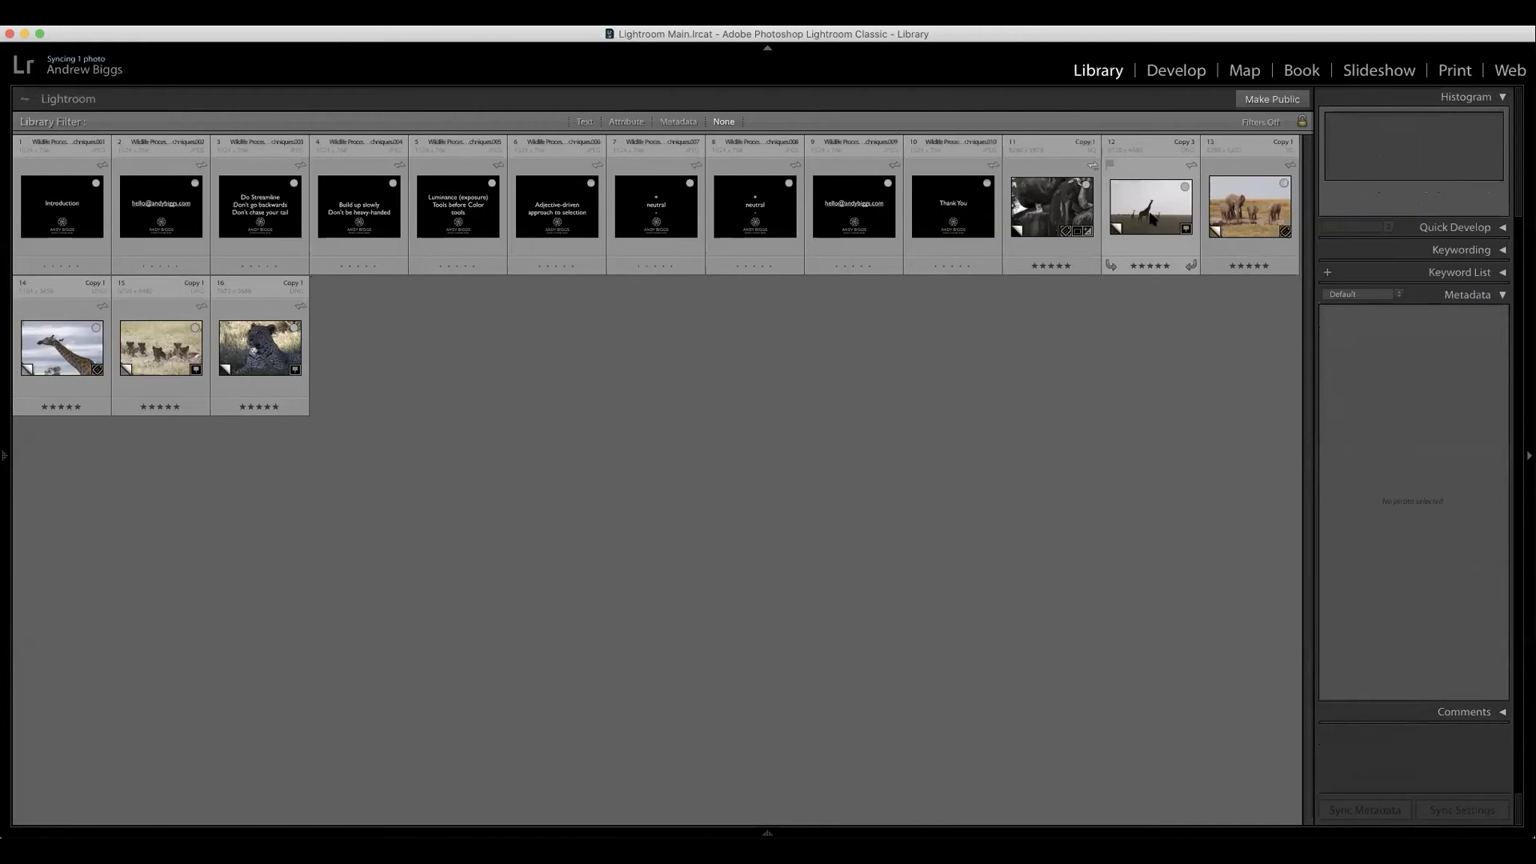
left_click(1152, 217)
key("d")
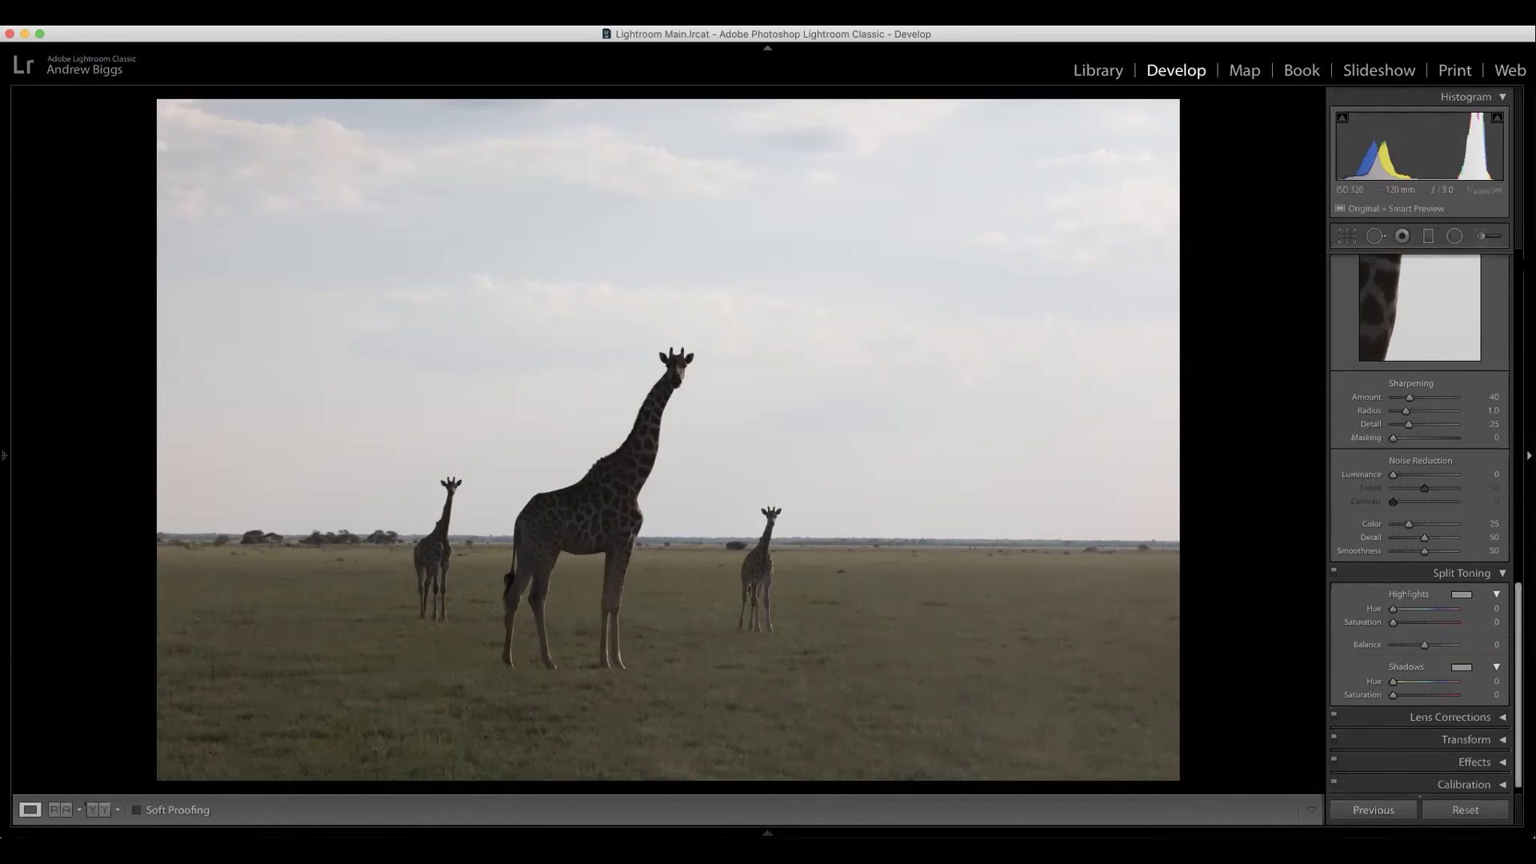
scroll(1504, 320, "up", 15)
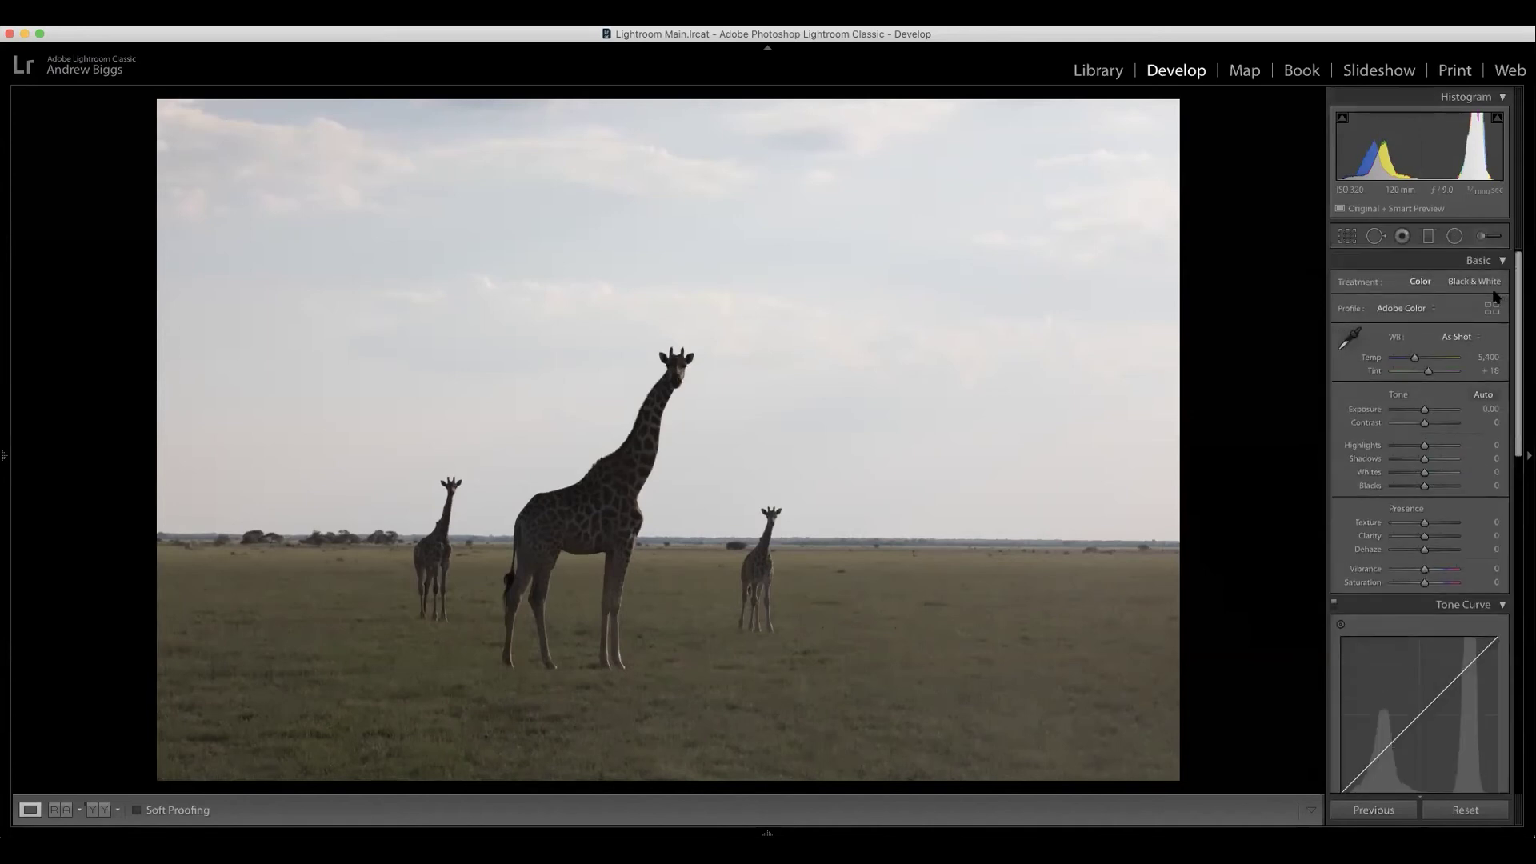
Crop the giraffe photo to a 1 x 1 aspect ratio and reposition the image inside the square frame.
key("r")
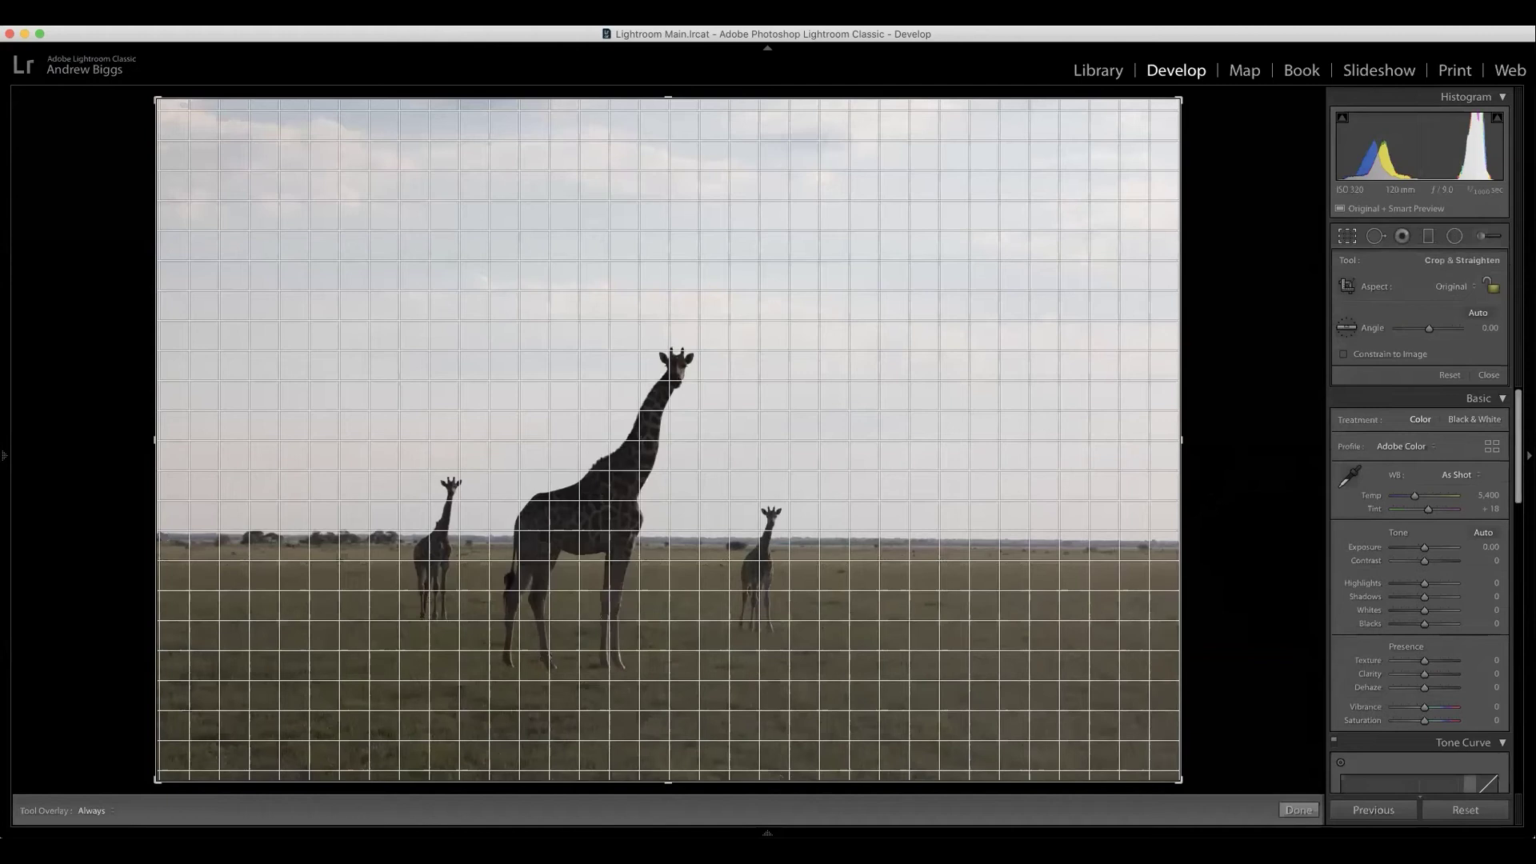
left_click(1453, 289)
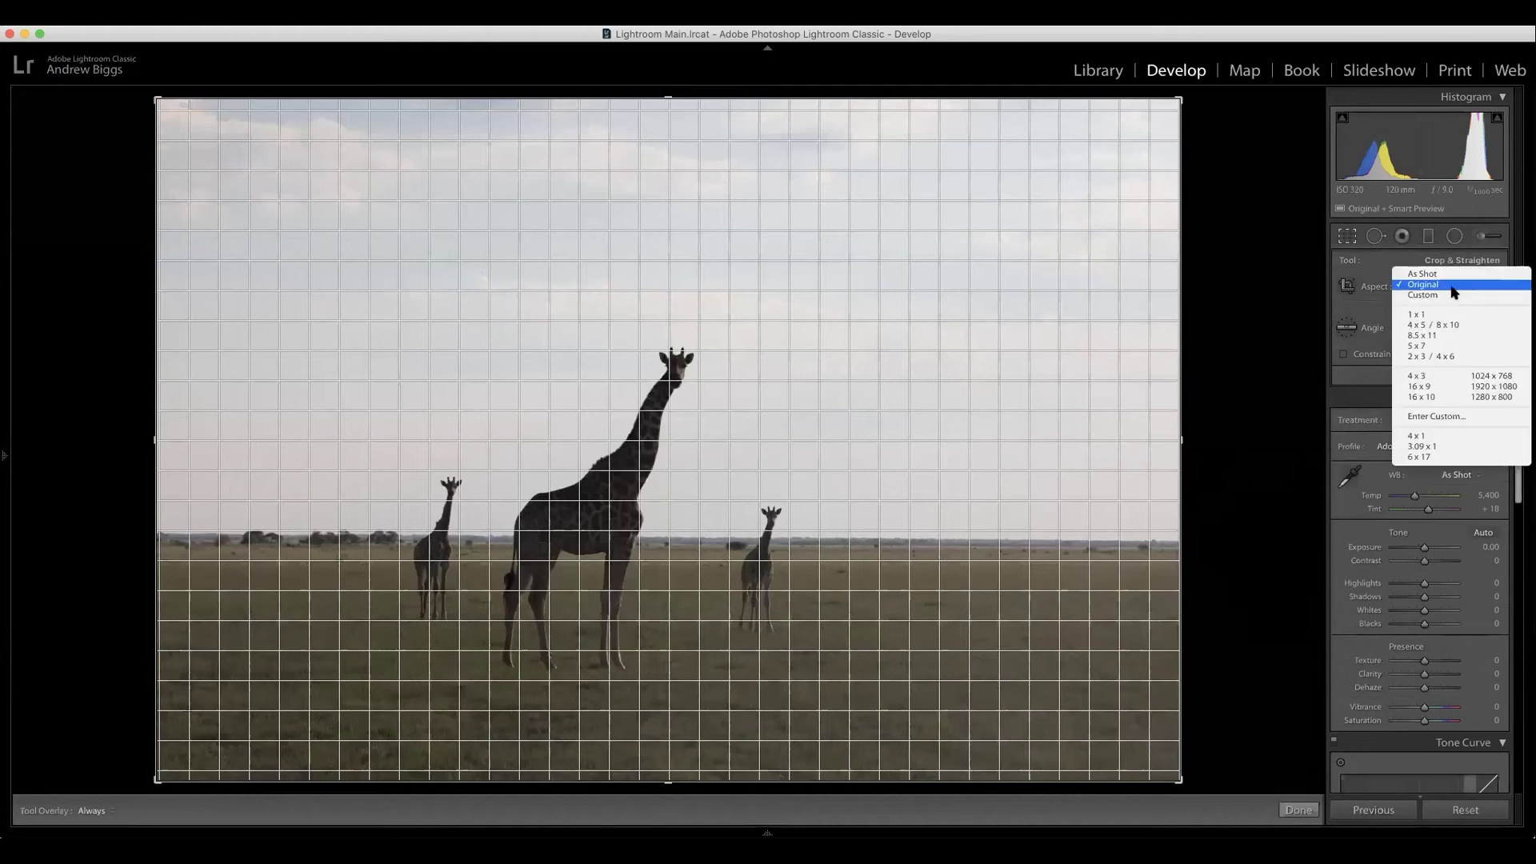
left_click(1450, 317)
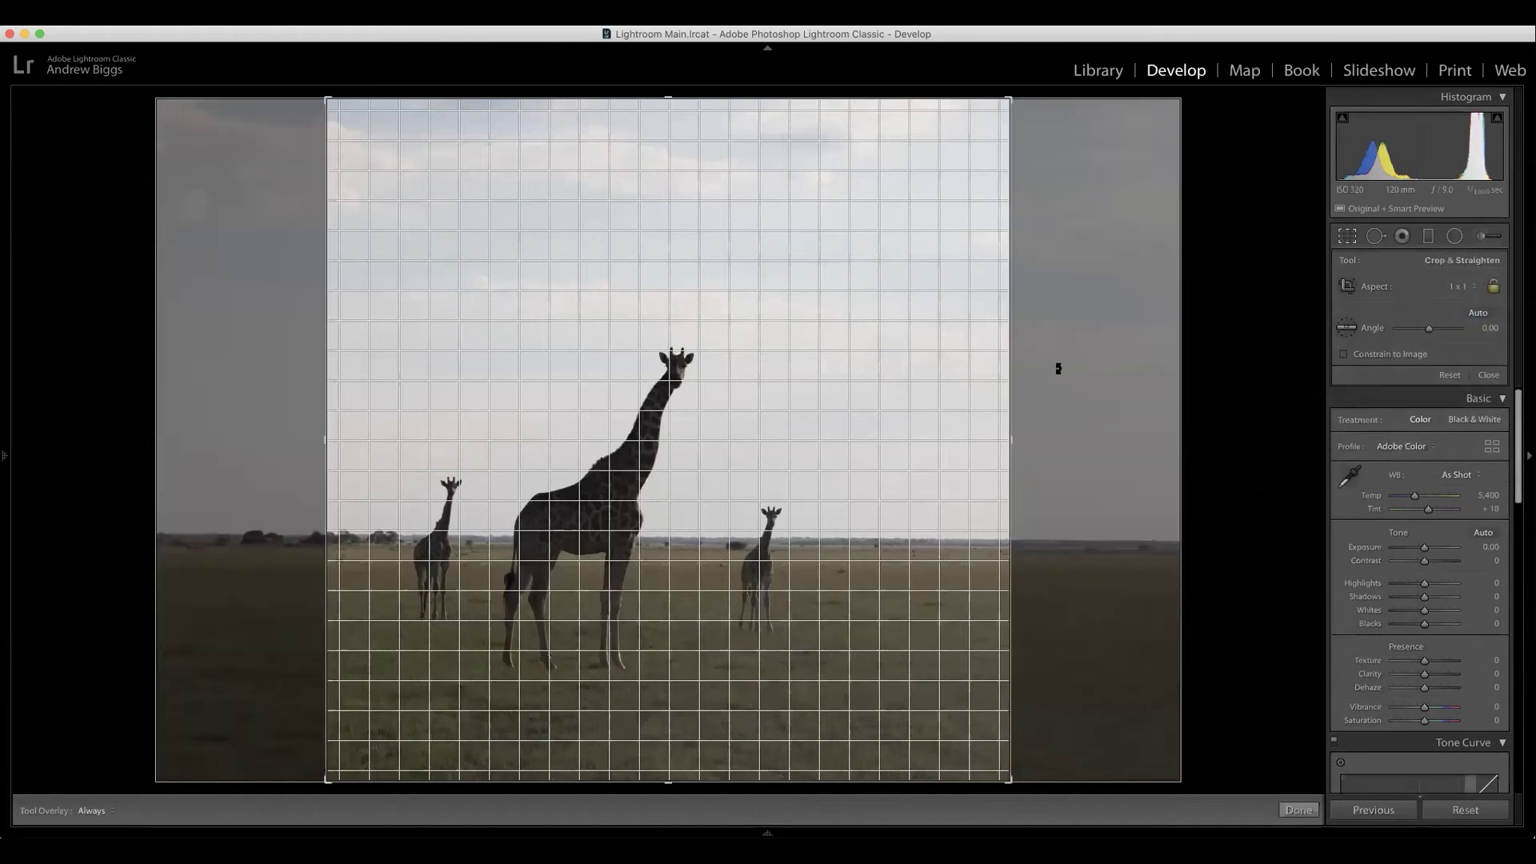
left_click_drag(888, 452, 924, 445)
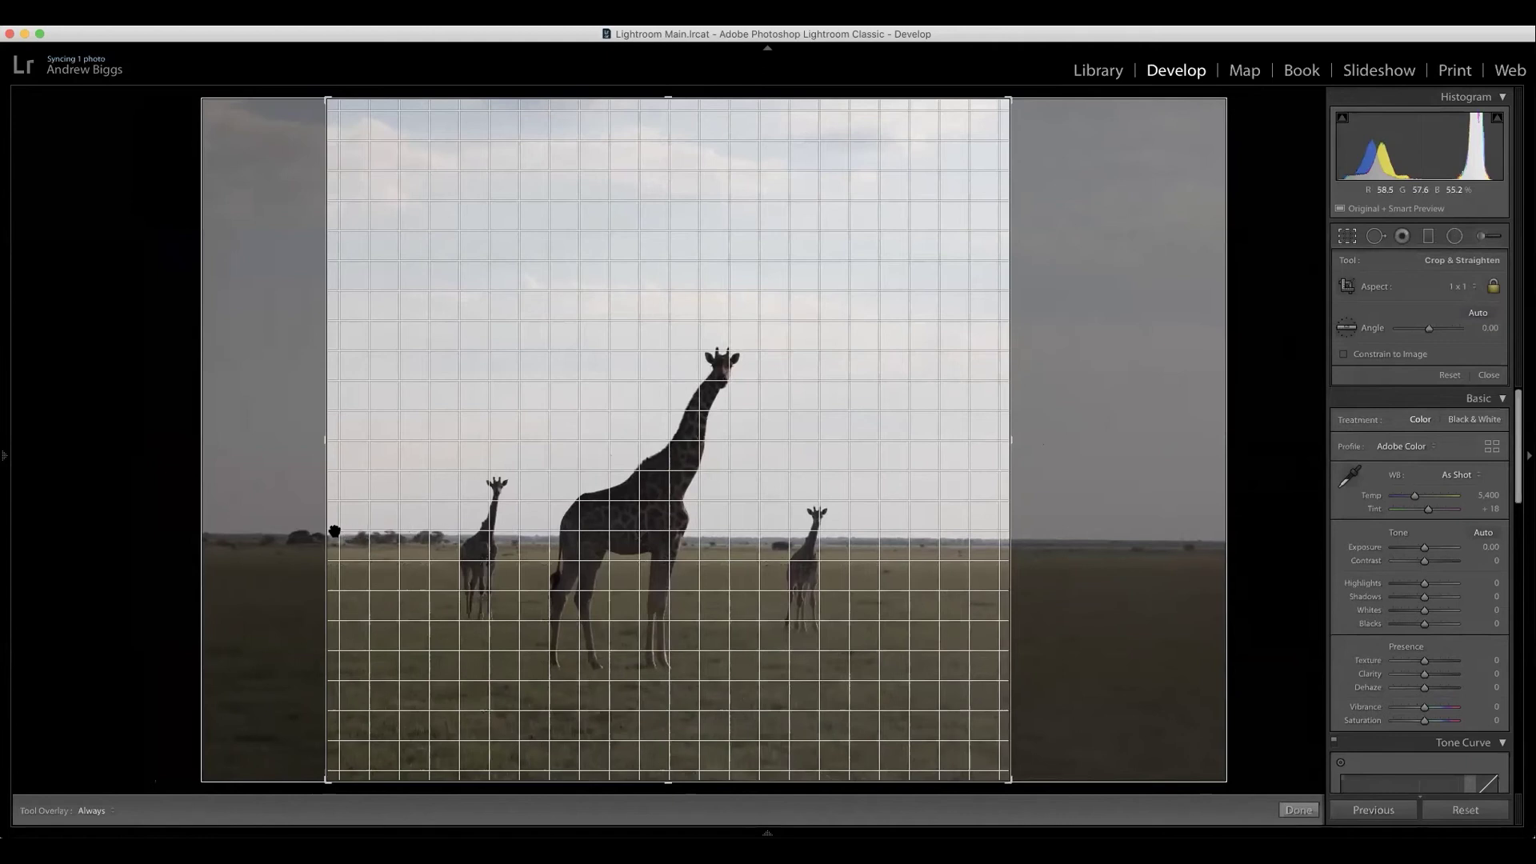
Straighten the horizon to an angle of -0.33, tighten the square crop around the giraffes, and apply it.
left_click_drag(1046, 532, 1027, 530)
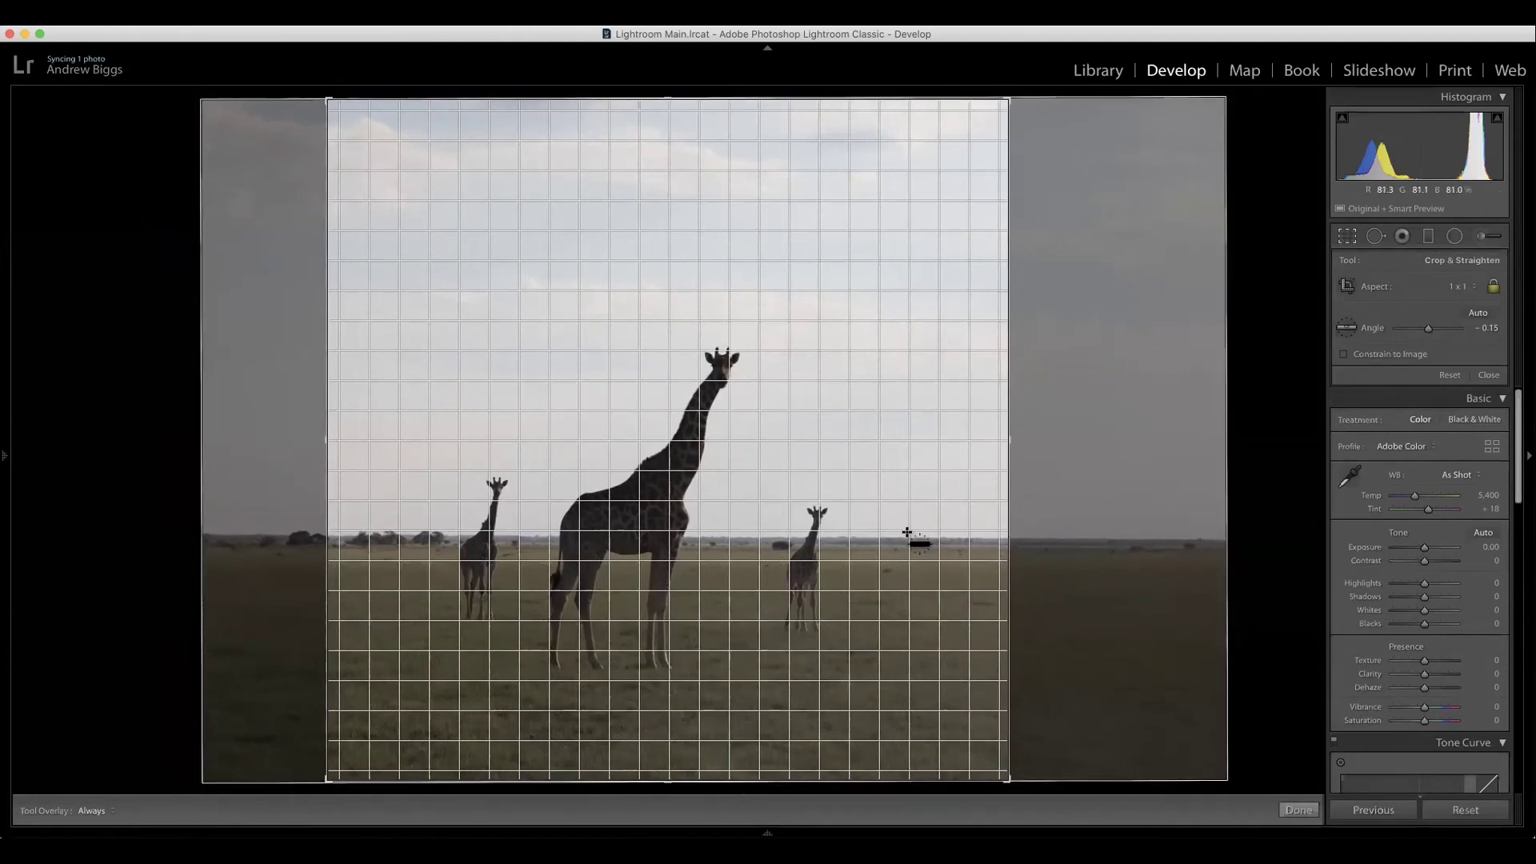
left_click_drag(982, 538, 217, 535)
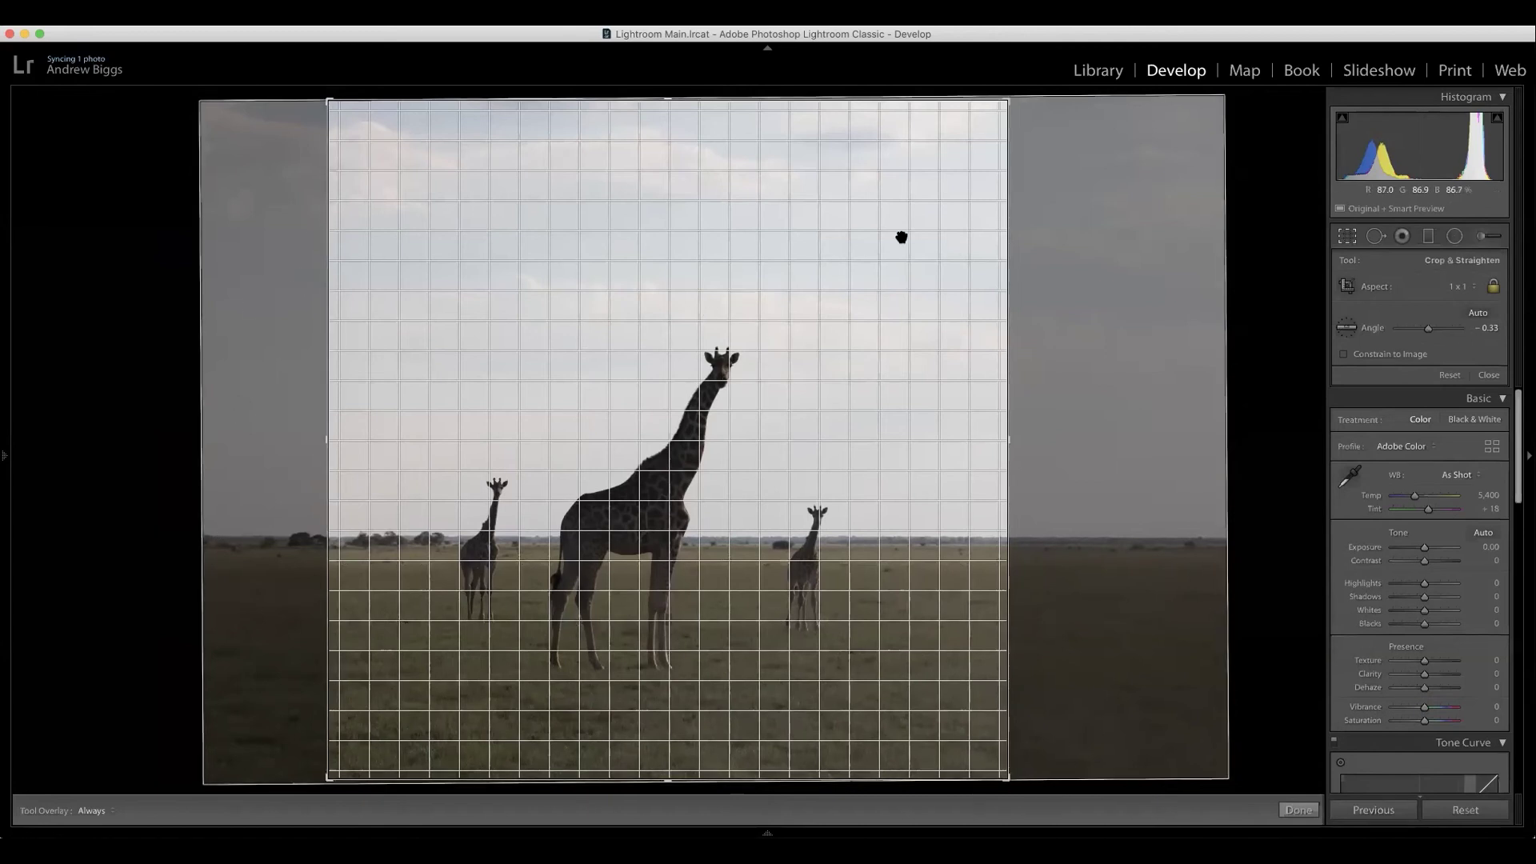
left_click_drag(834, 389, 842, 400)
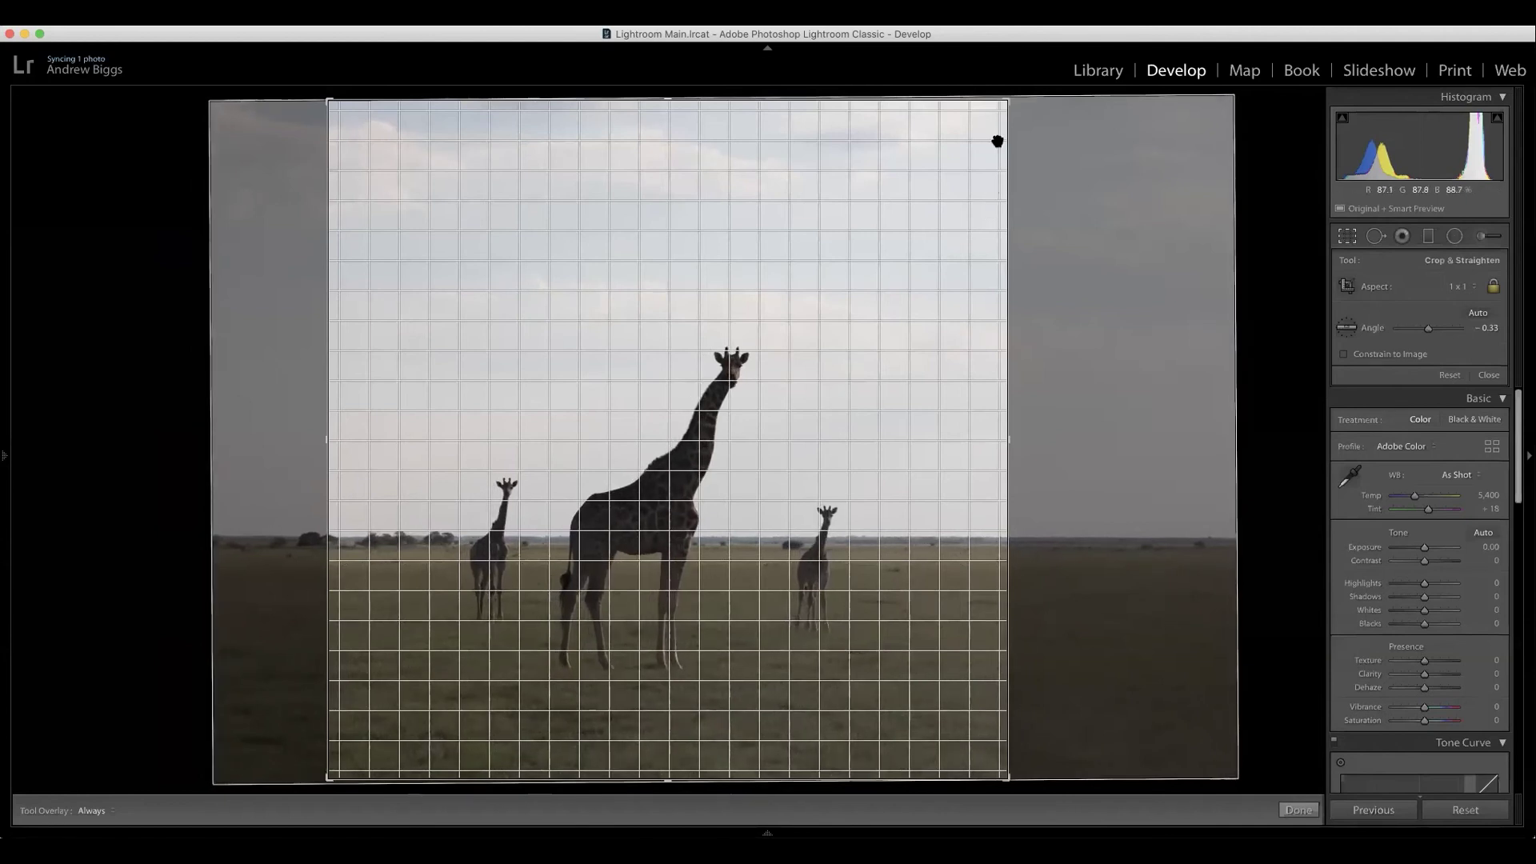
left_click_drag(1005, 101, 995, 129)
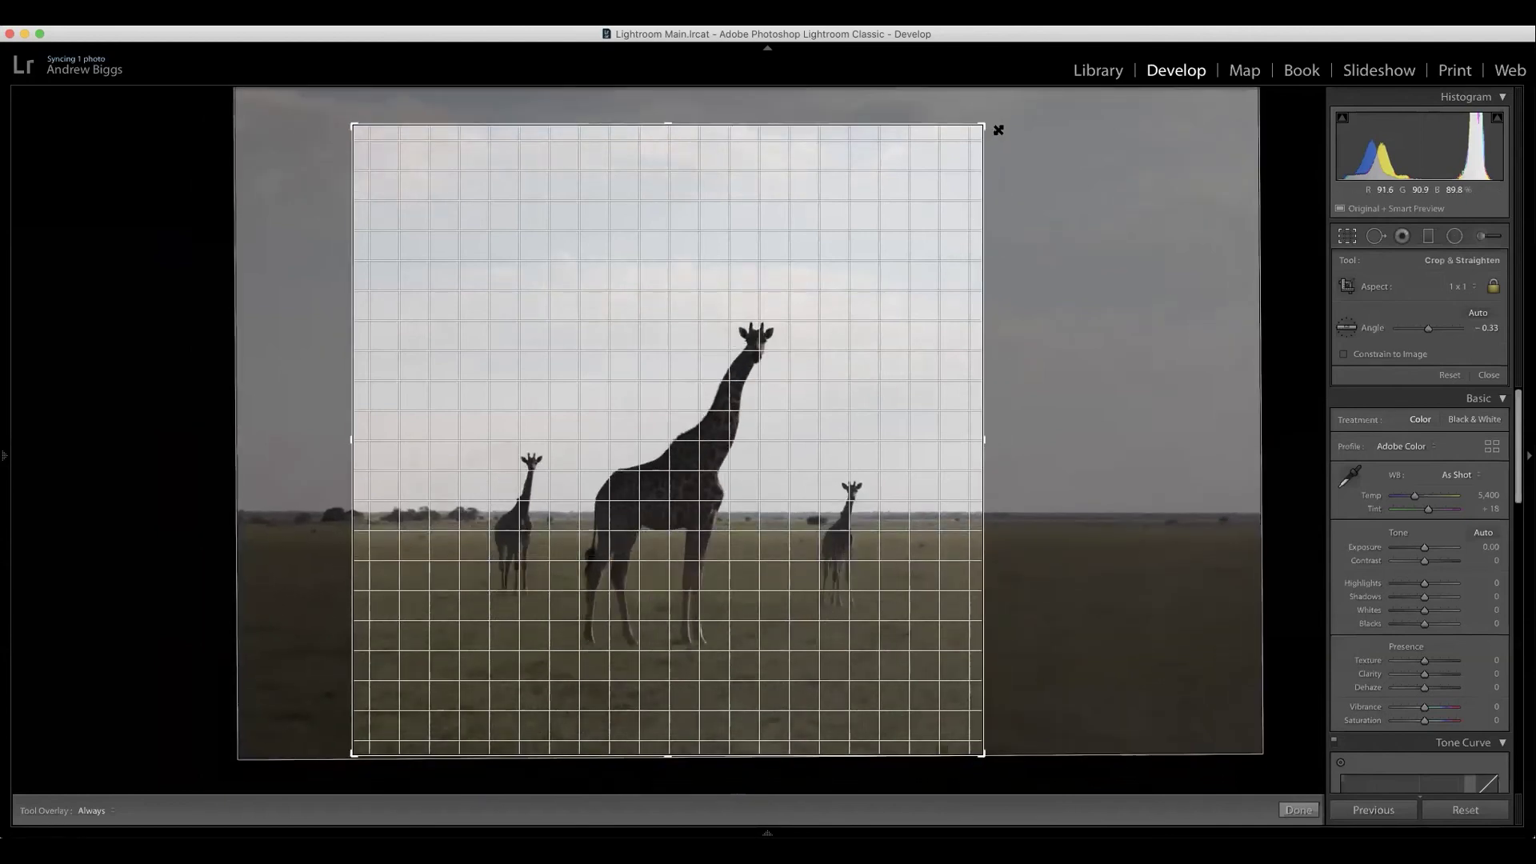
double_click(744, 414)
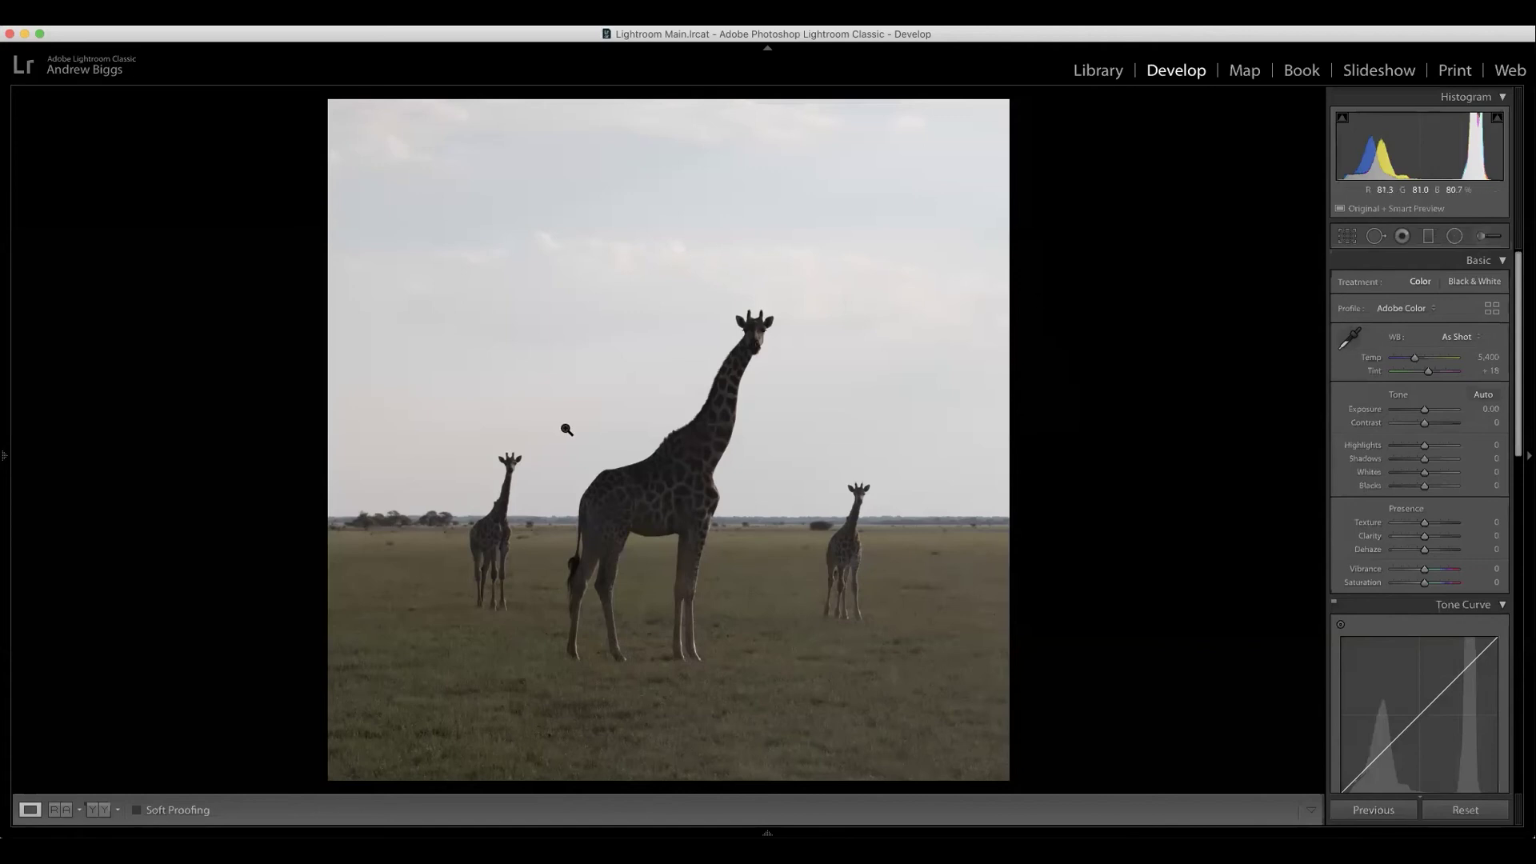
Convert the giraffe photo to Black & White, try an Exposure of +0.90, and reset Exposure to 0.
left_click(1483, 284)
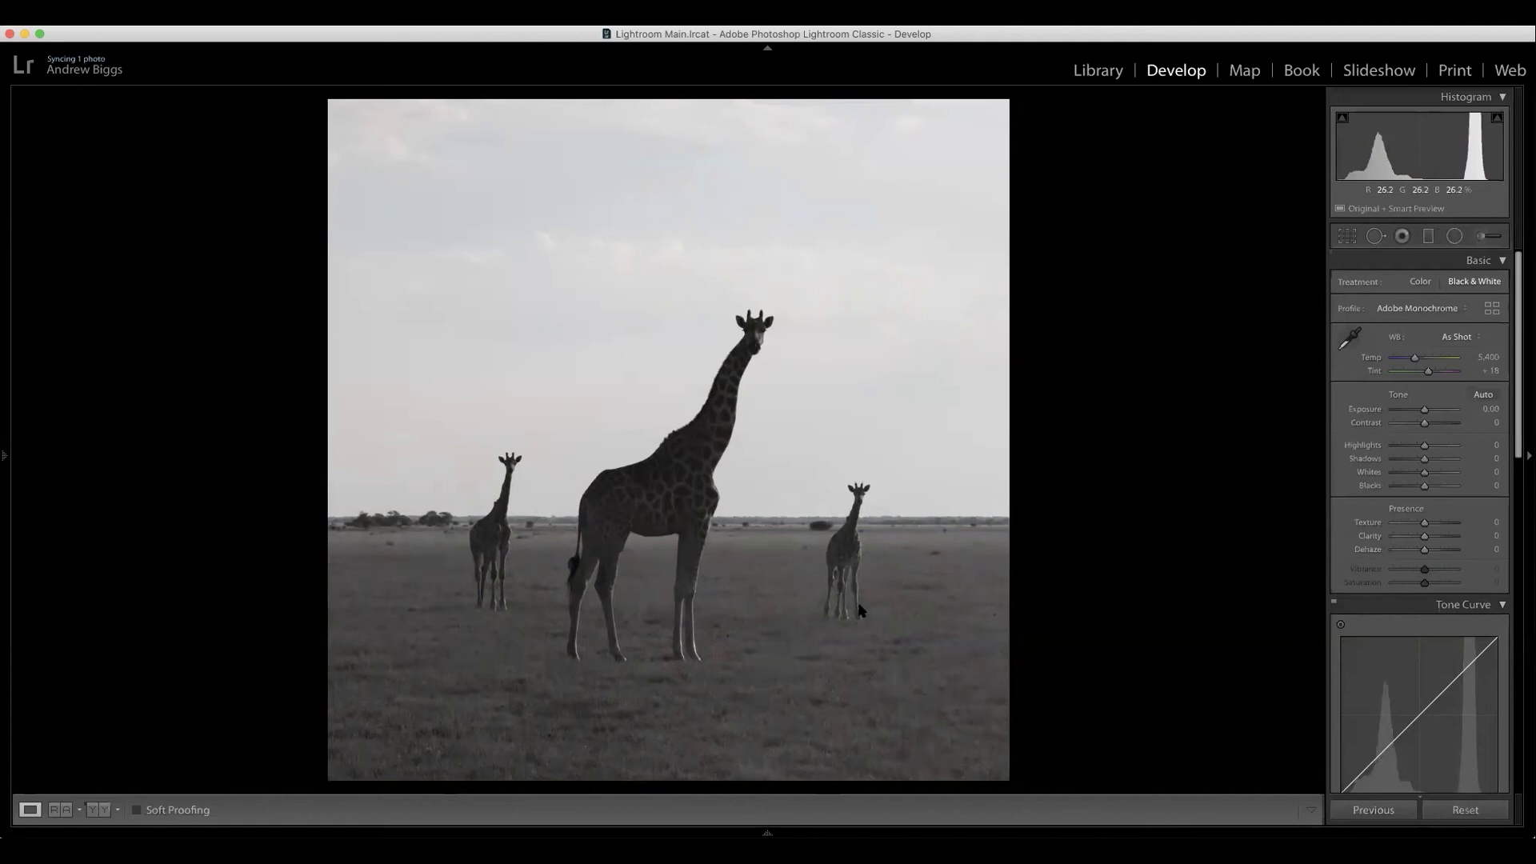
left_click_drag(1425, 411, 1431, 413)
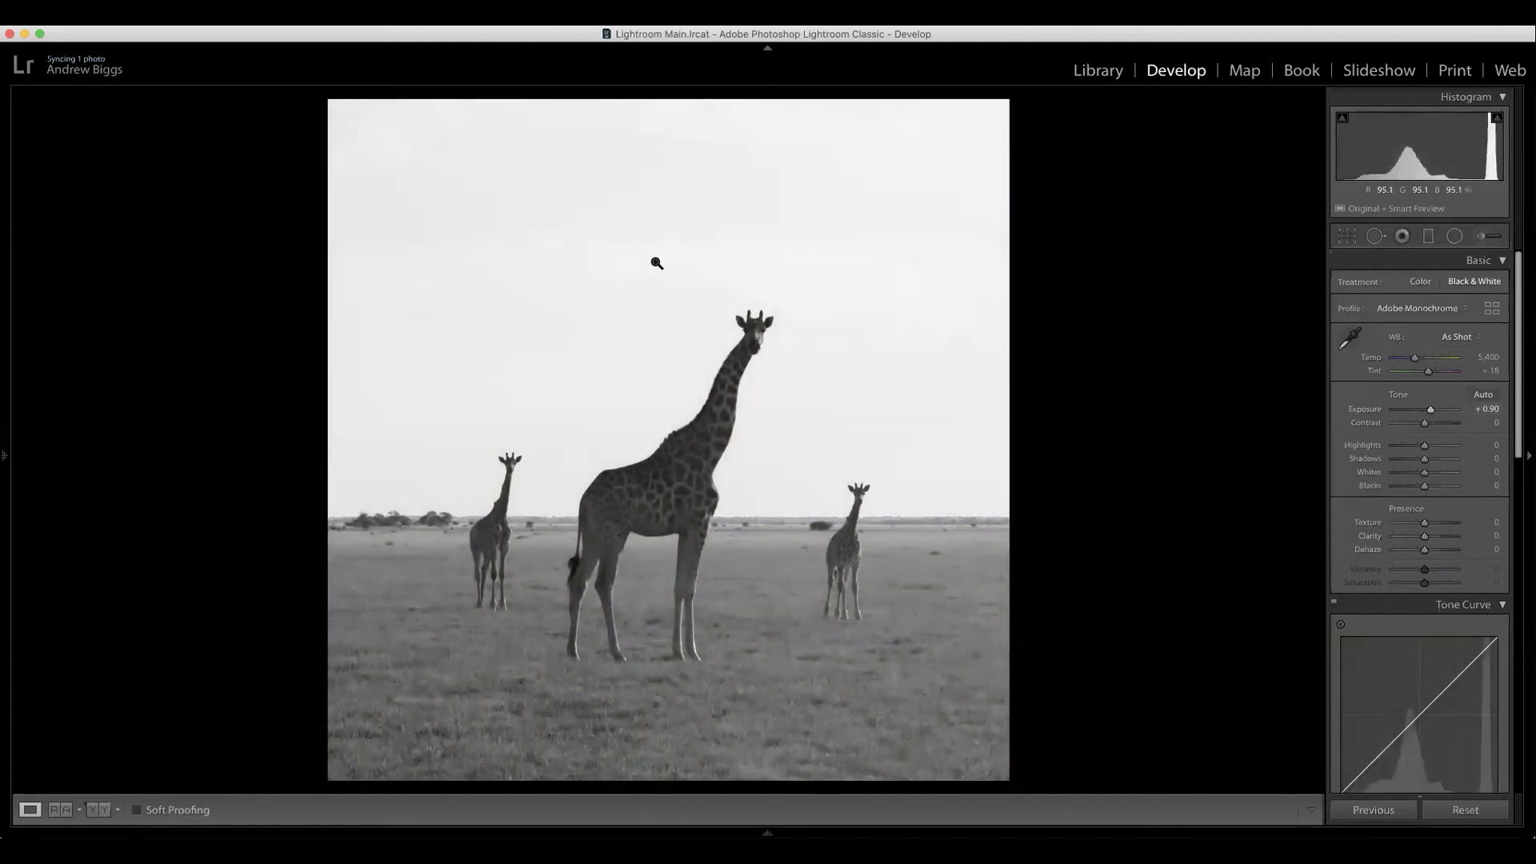
double_click(1372, 409)
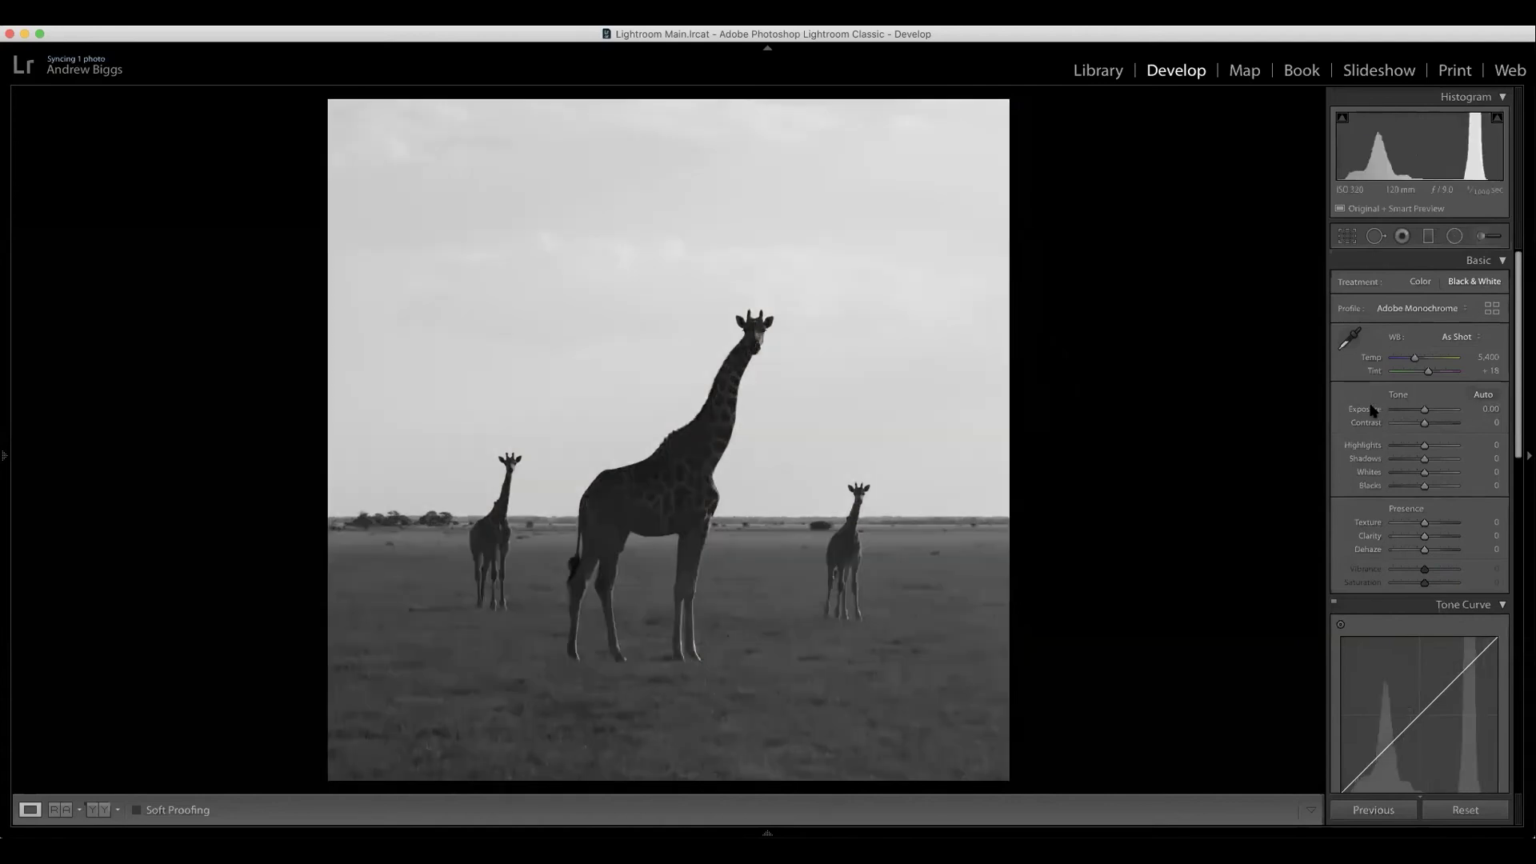
Set the Black & White Mix to Orange +33, Yellow +56, Green +34, Blue -29, Purple -22 and Magenta -9, and compare it off and on.
left_click_drag(1518, 330, 1496, 514)
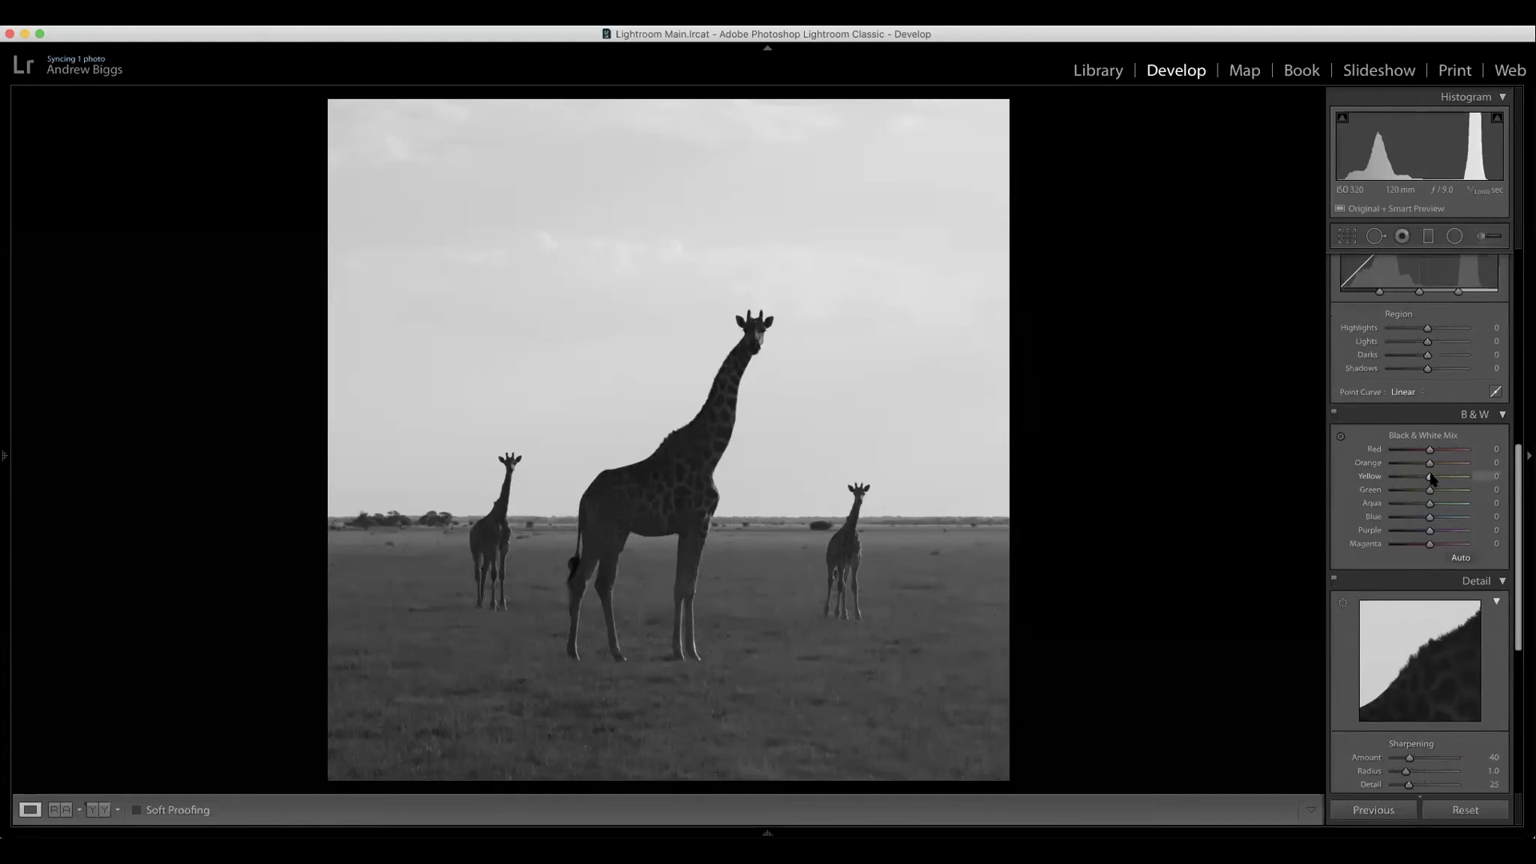
mouse_move(1432, 478)
left_mouse_down()
mouse_move(1452, 477)
mouse_move(1442, 490)
left_mouse_up()
left_click_drag(1430, 464, 1427, 544)
left_click(1334, 414)
left_click(1334, 413)
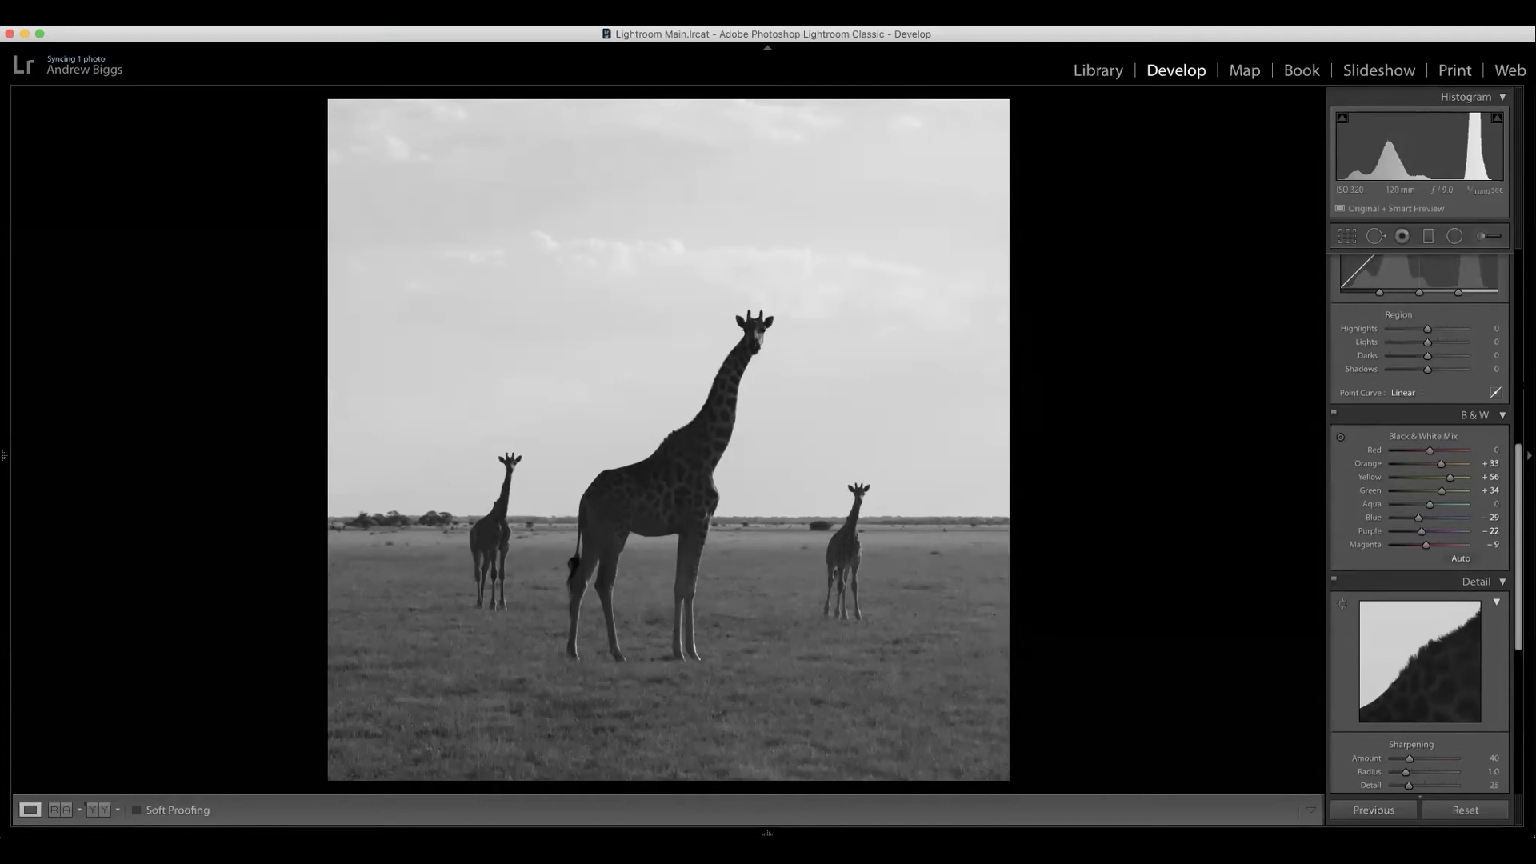
Set Whites to +59 and Blacks to -8, using the clipping previews as a guide.
scroll(1453, 469, "up", 8)
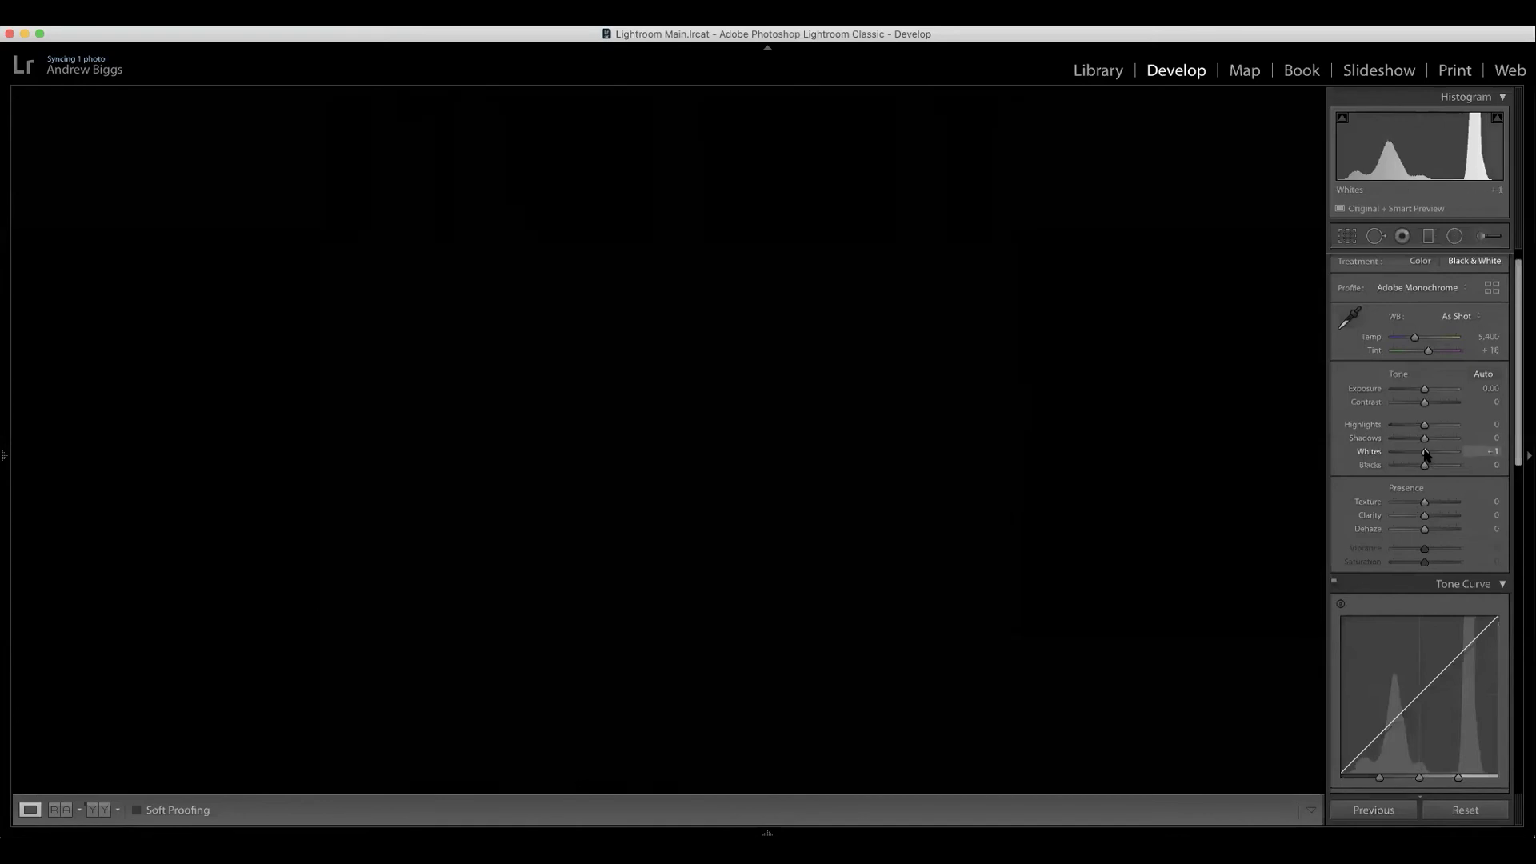
left_click_drag(1425, 453, 1427, 453)
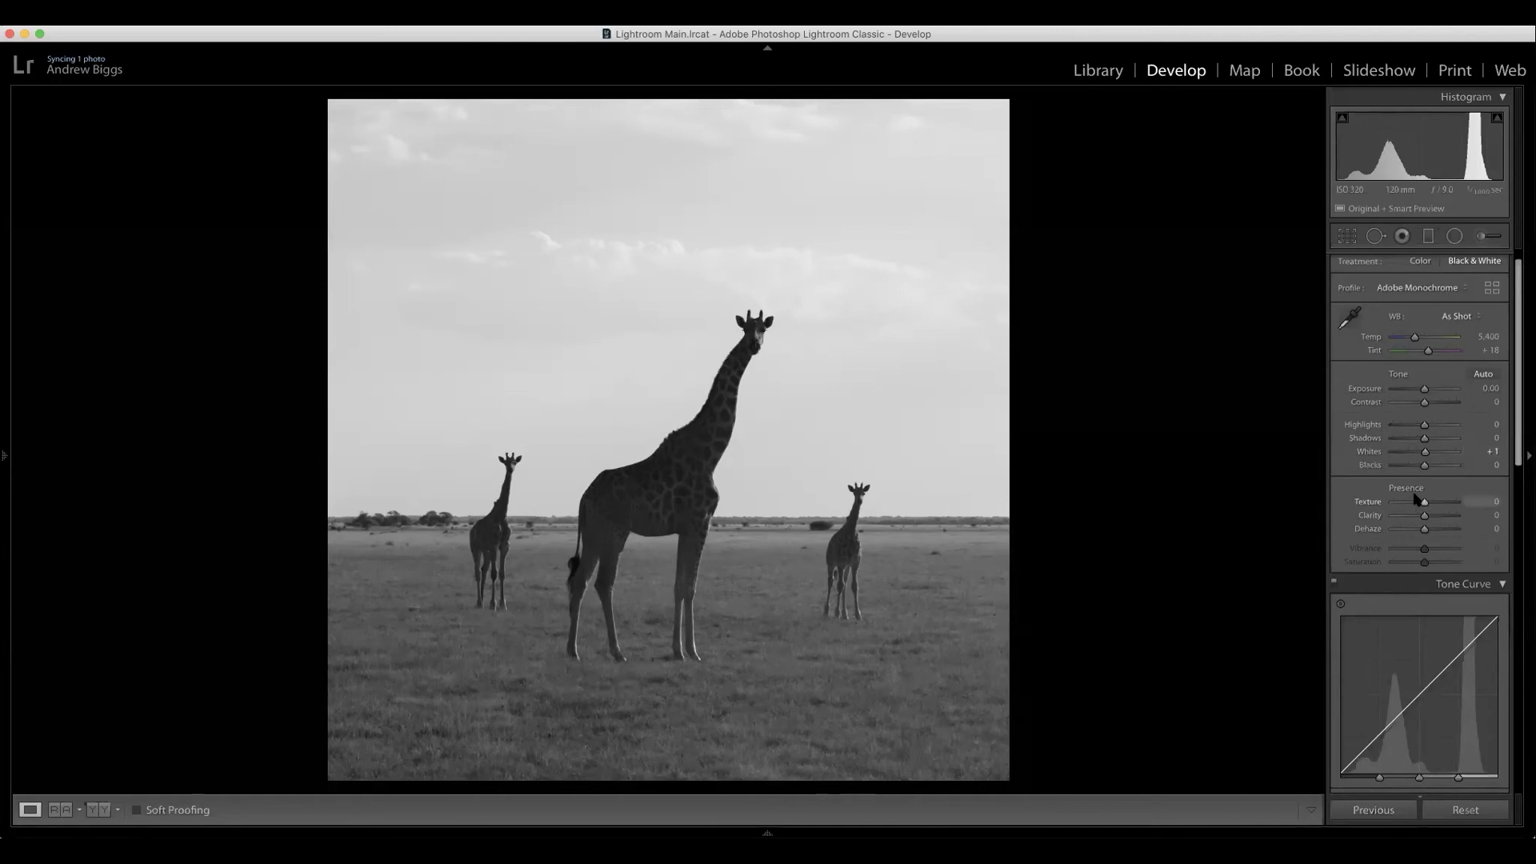
key("alt")
left_click_drag(1428, 454, 1445, 454)
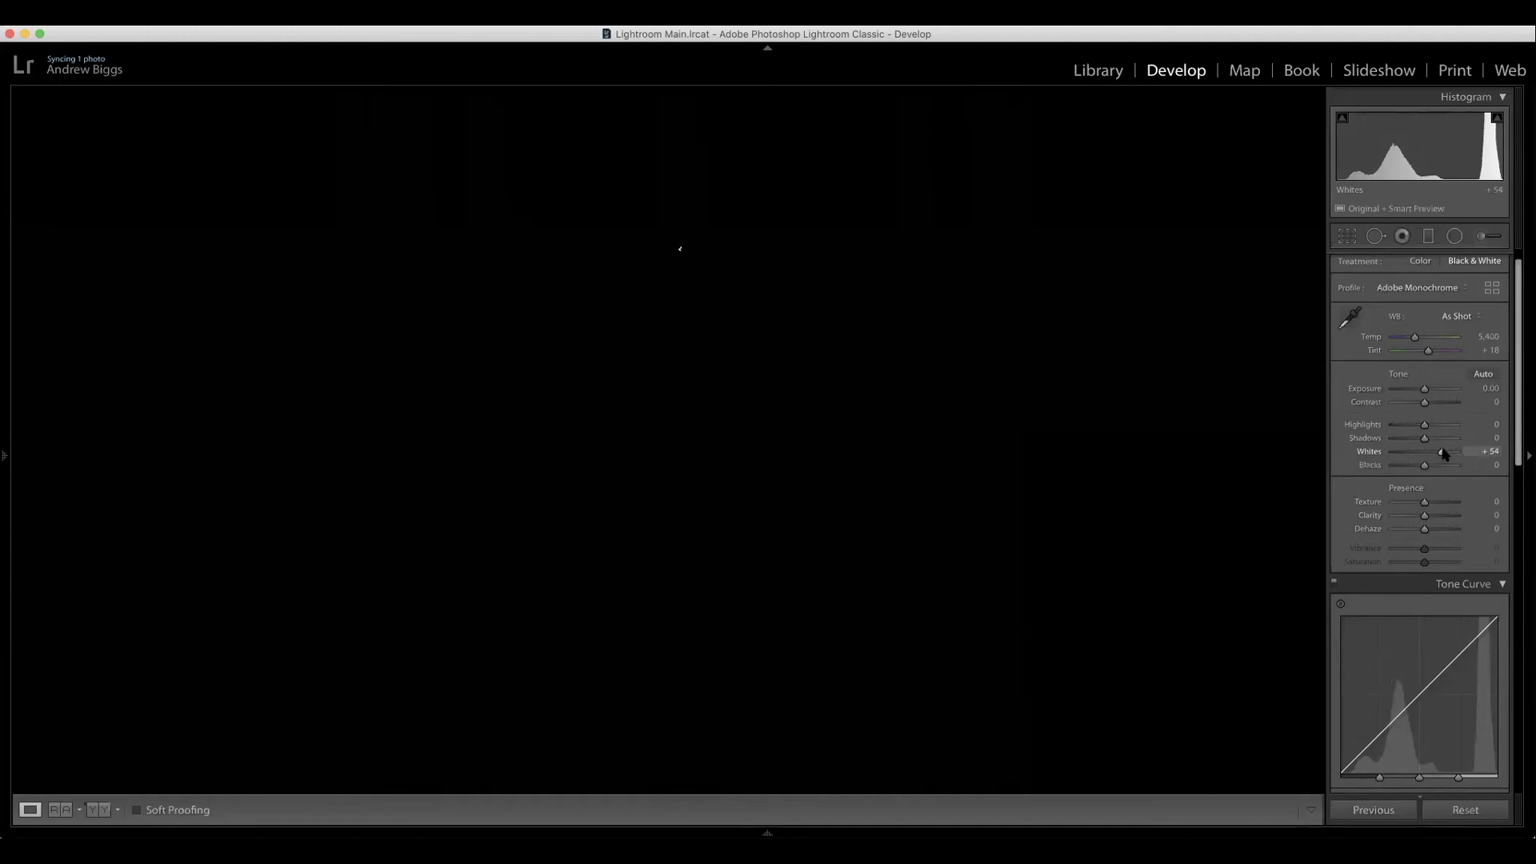
left_click_drag(1444, 454, 1445, 453)
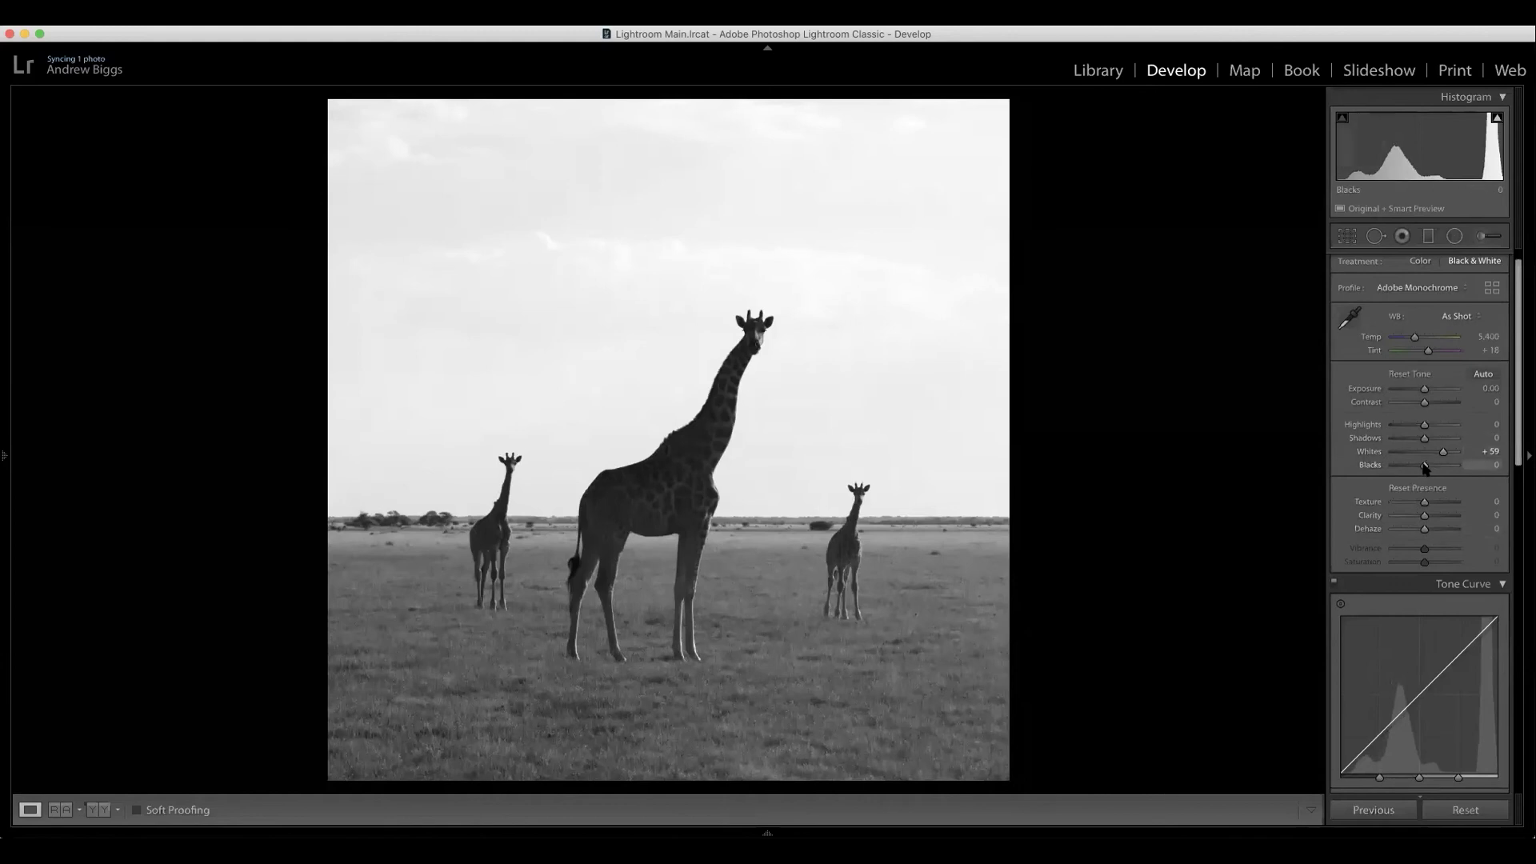
left_click_drag(1424, 466, 1422, 467)
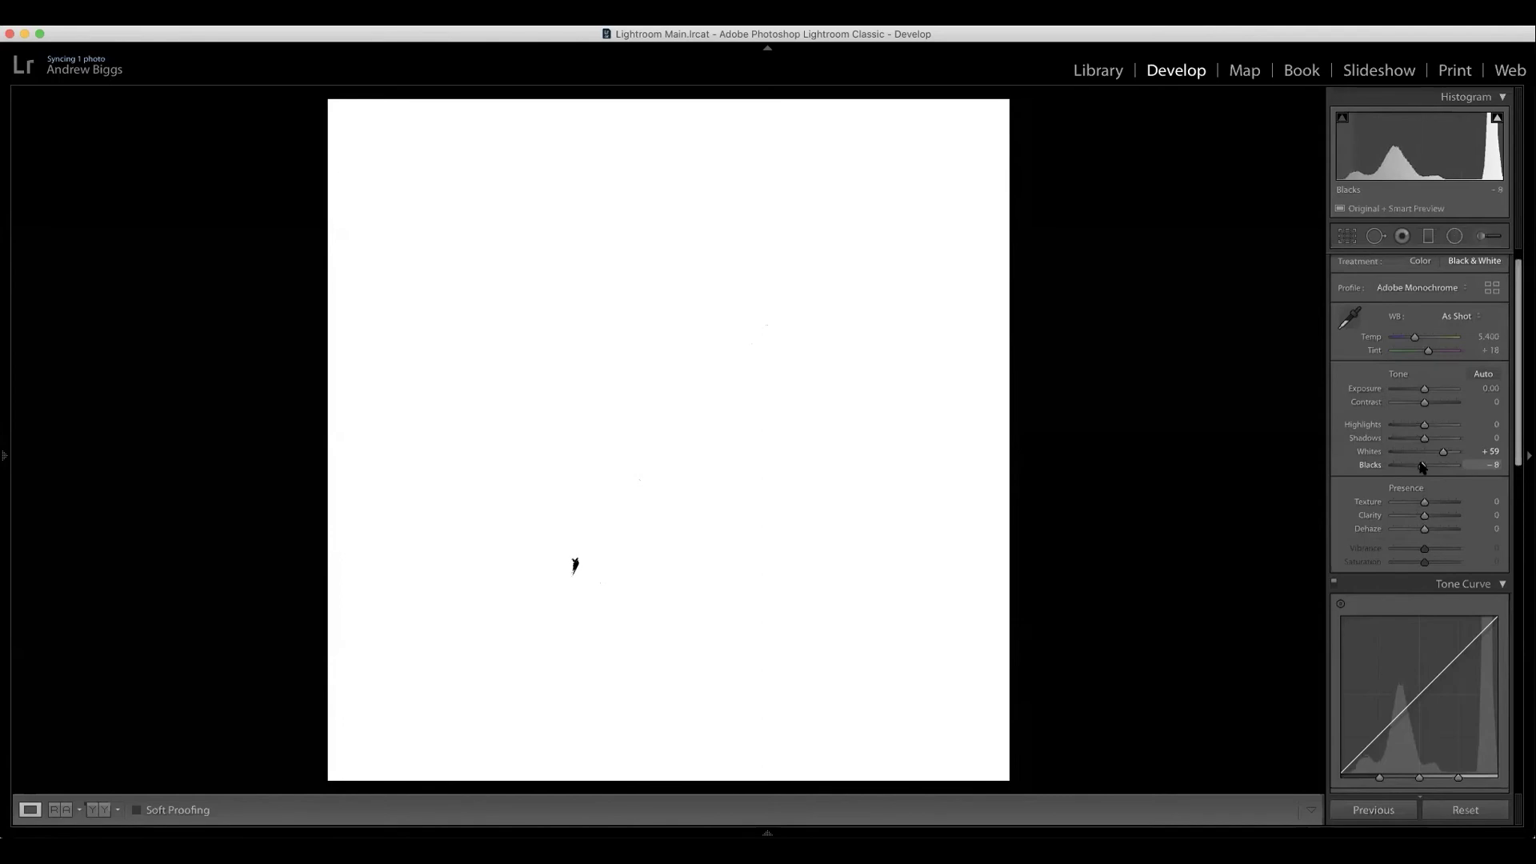
left_click_drag(1422, 468, 1422, 467)
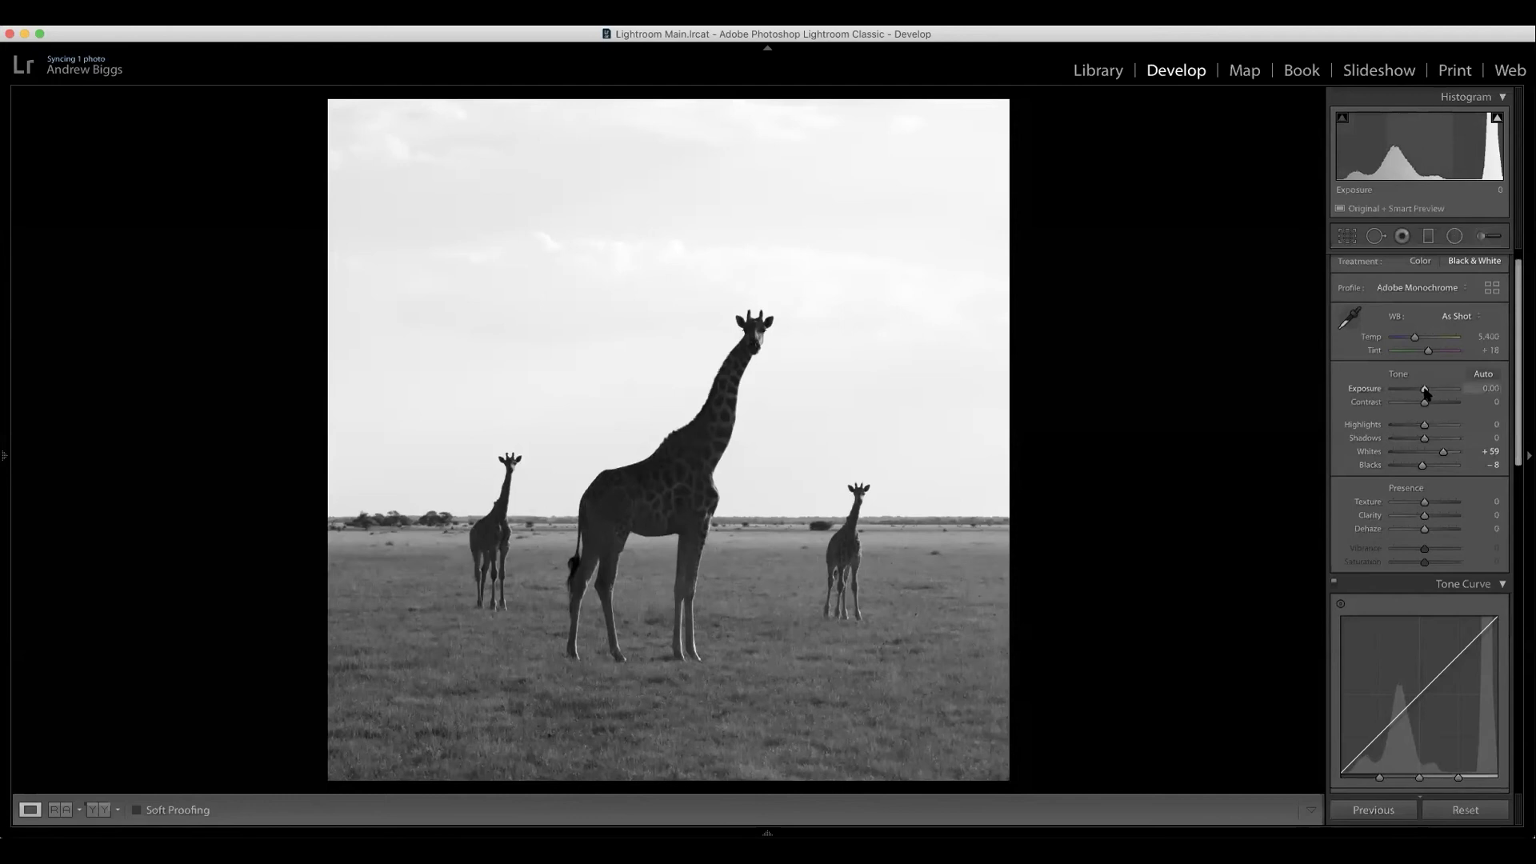
Try lowering the overall Exposure of the giraffe photo, and reset it to 0.
left_click_drag(1425, 392, 1424, 396)
left_click_drag(1424, 395, 1421, 395)
double_click(1372, 393)
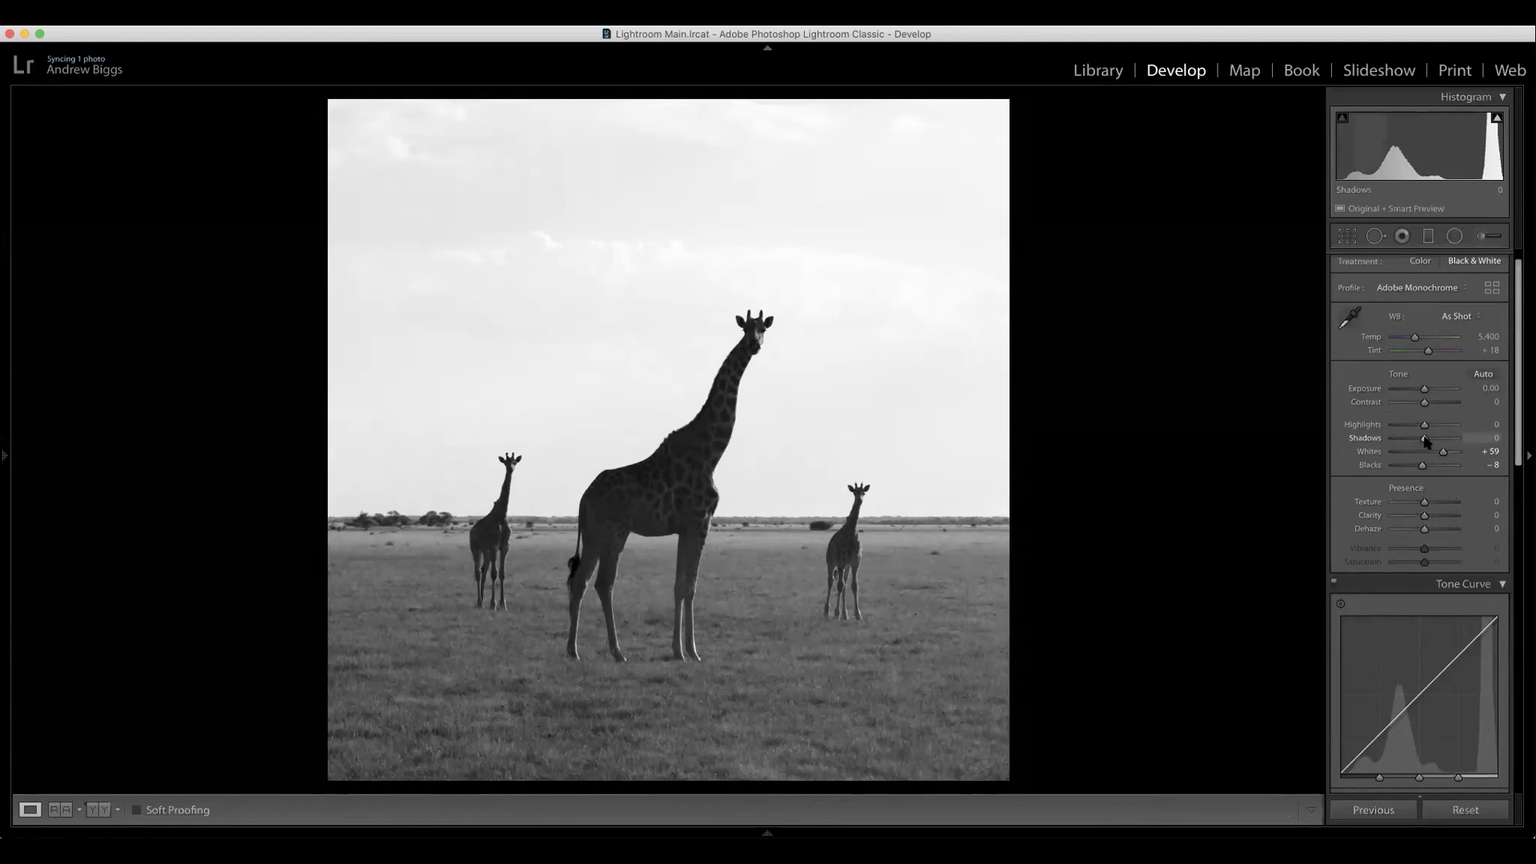
Raise Shadows to +36 to open up the giraffes, and deepen Blacks to -22.
mouse_move(1425, 438)
left_mouse_down()
mouse_move(1441, 442)
mouse_move(1418, 465)
left_mouse_up()
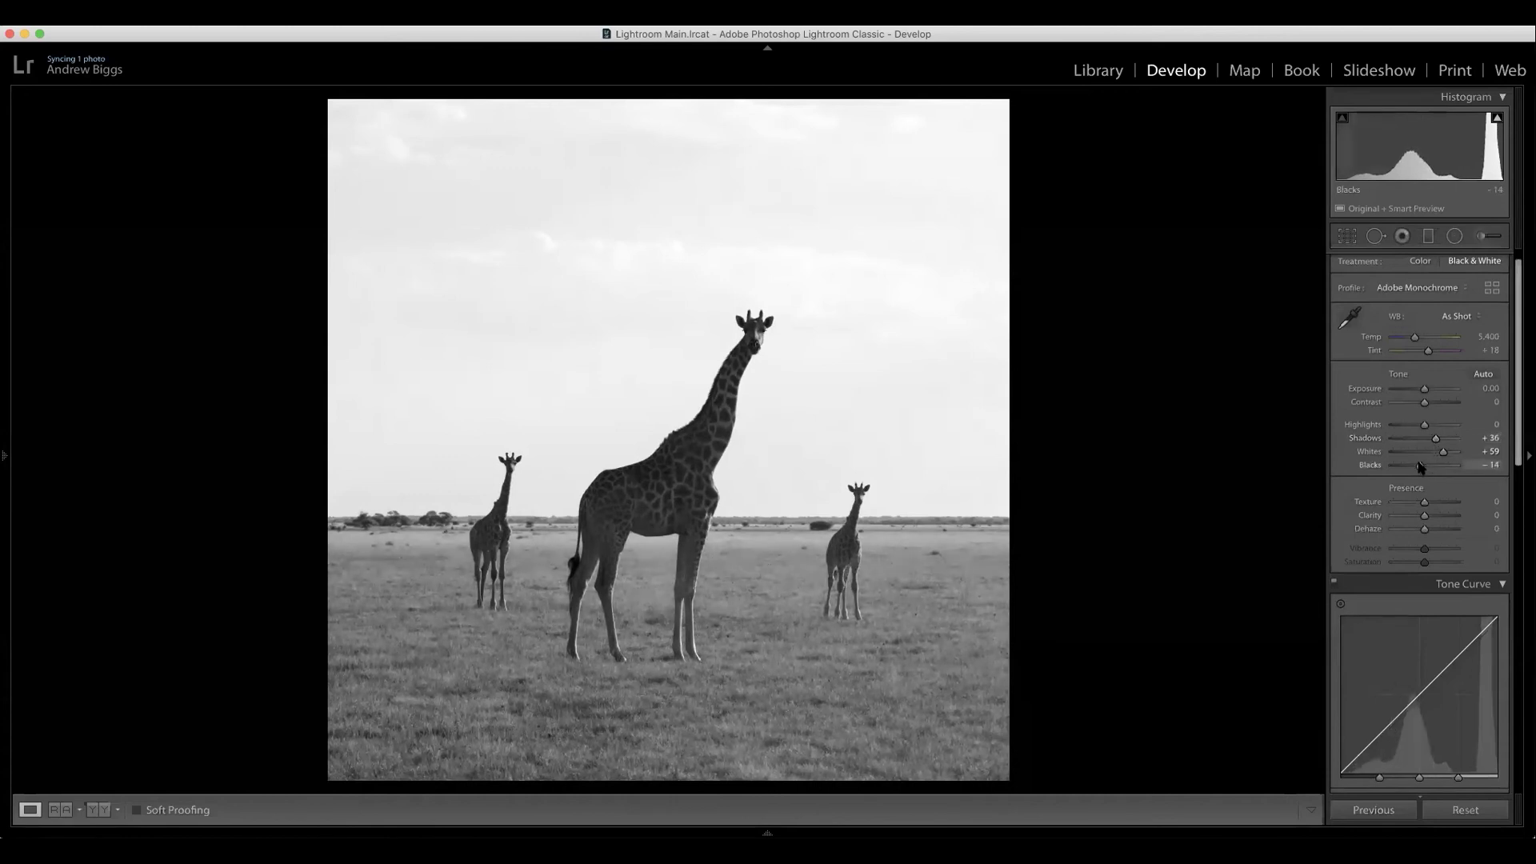
left_click(1420, 465, "alt")
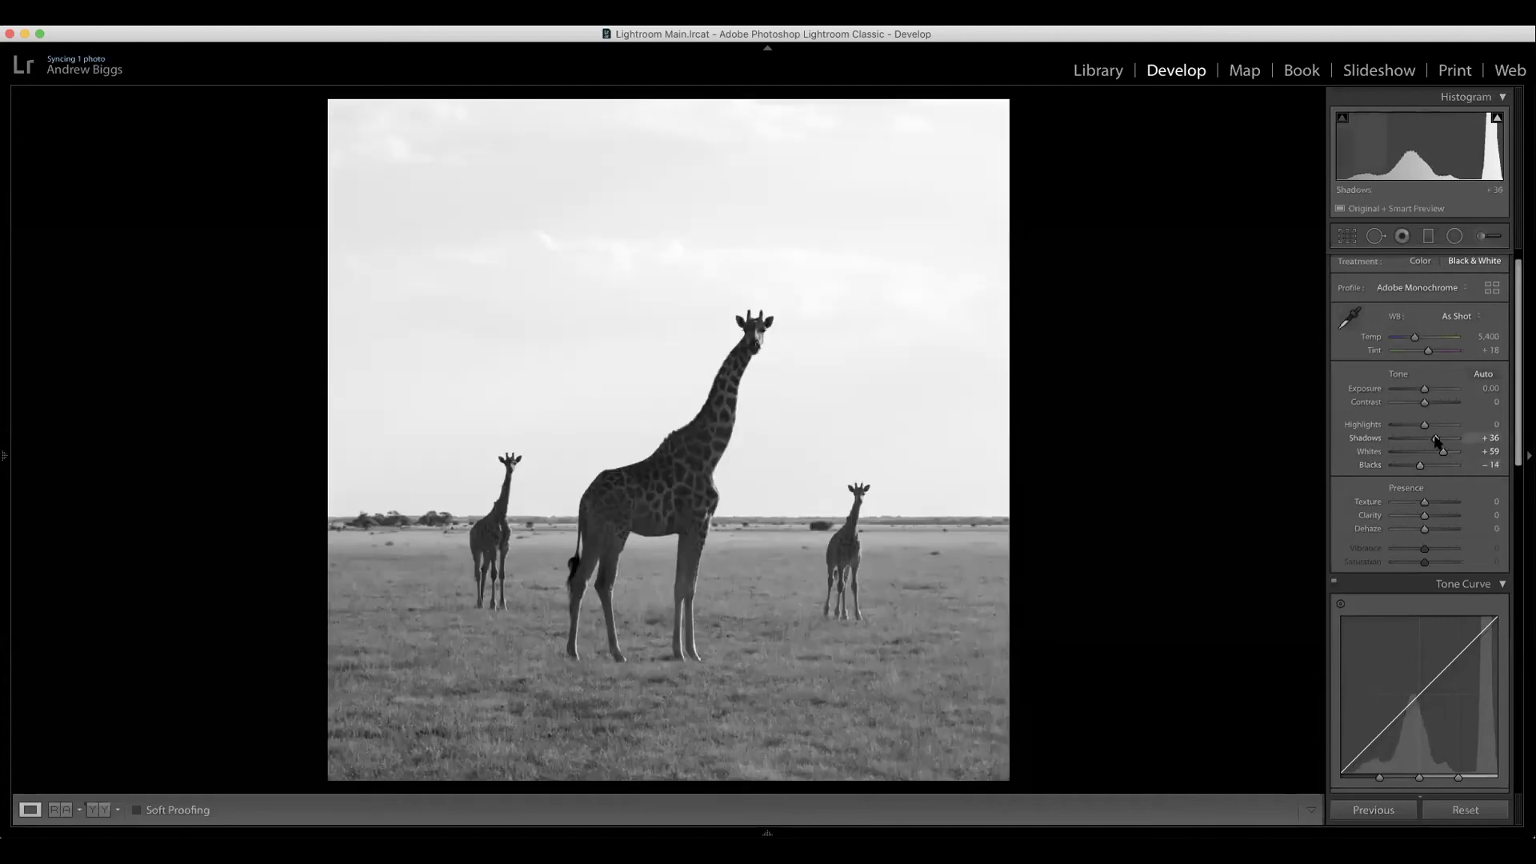
left_click_drag(1437, 440, 1437, 441)
left_click_drag(1420, 466, 1415, 468)
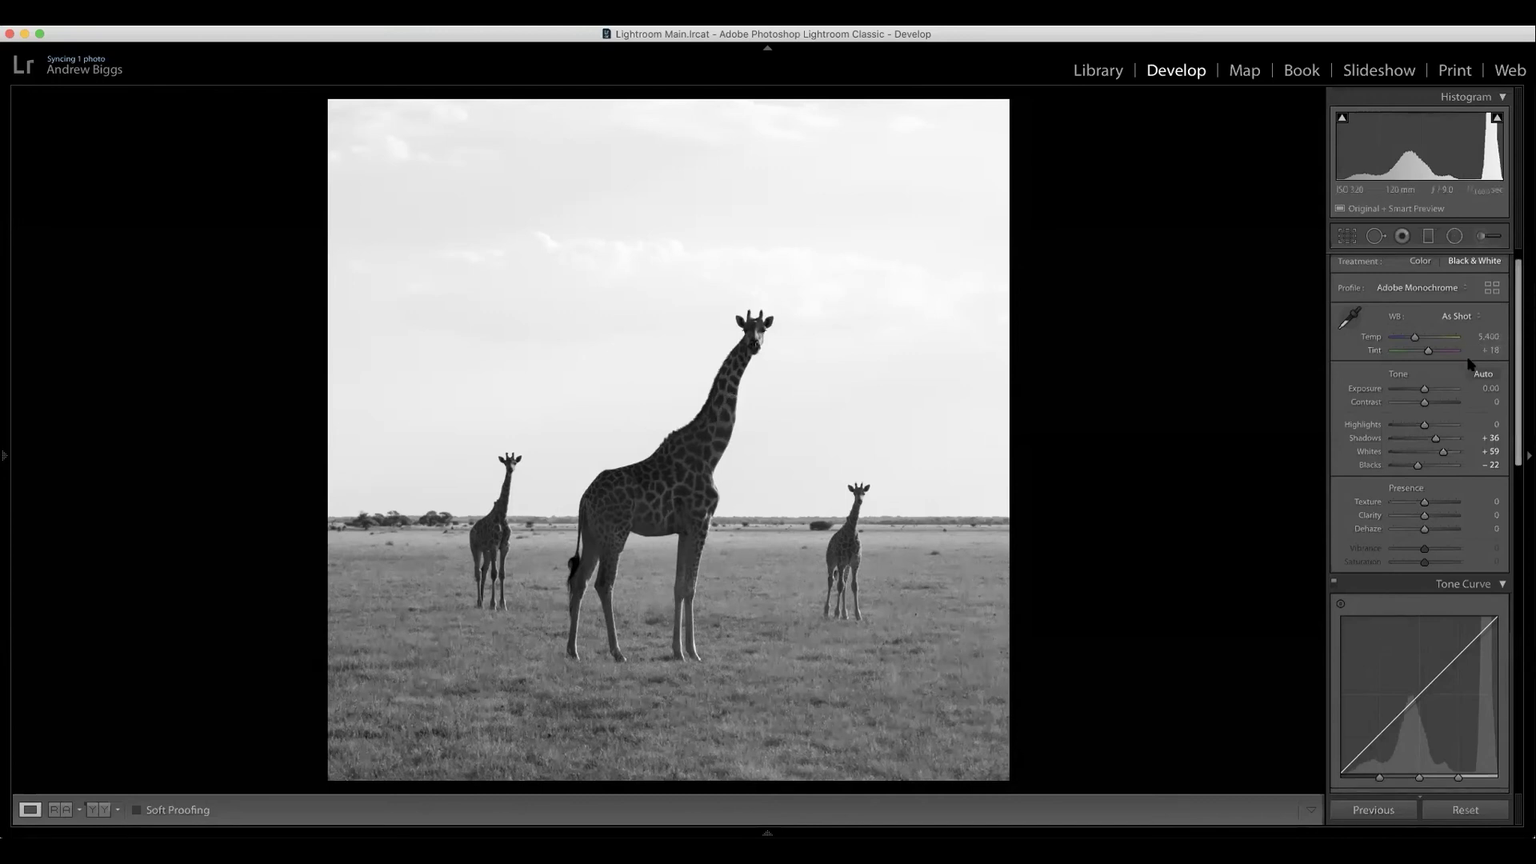
Draw a wide Radial Filter around the three giraffes, and set its Exposure to -0.52 and Highlights to 26.
left_click(1456, 237)
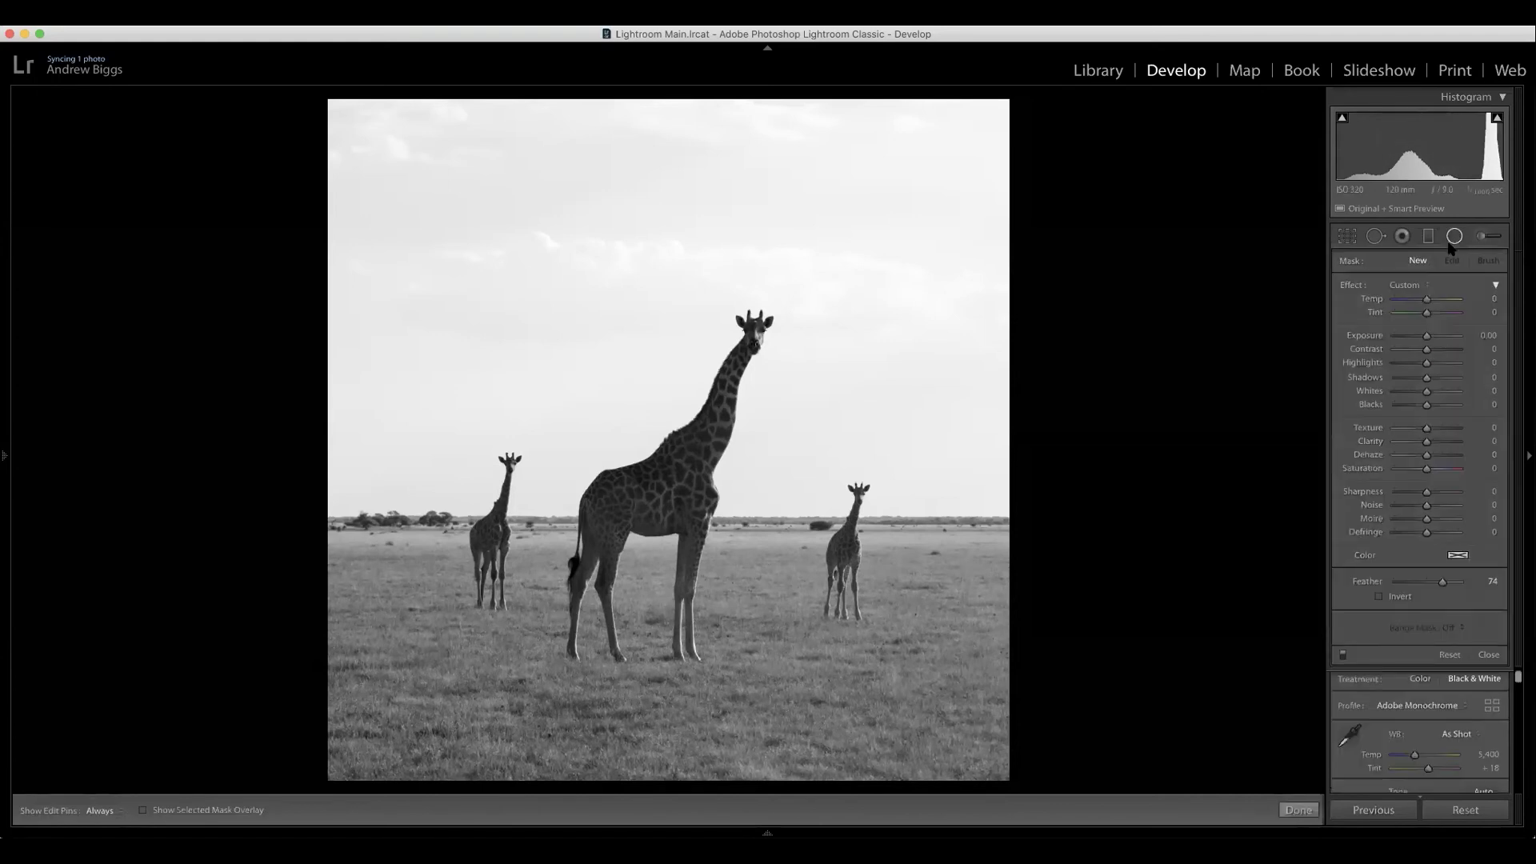
left_click_drag(647, 473, 1108, 758)
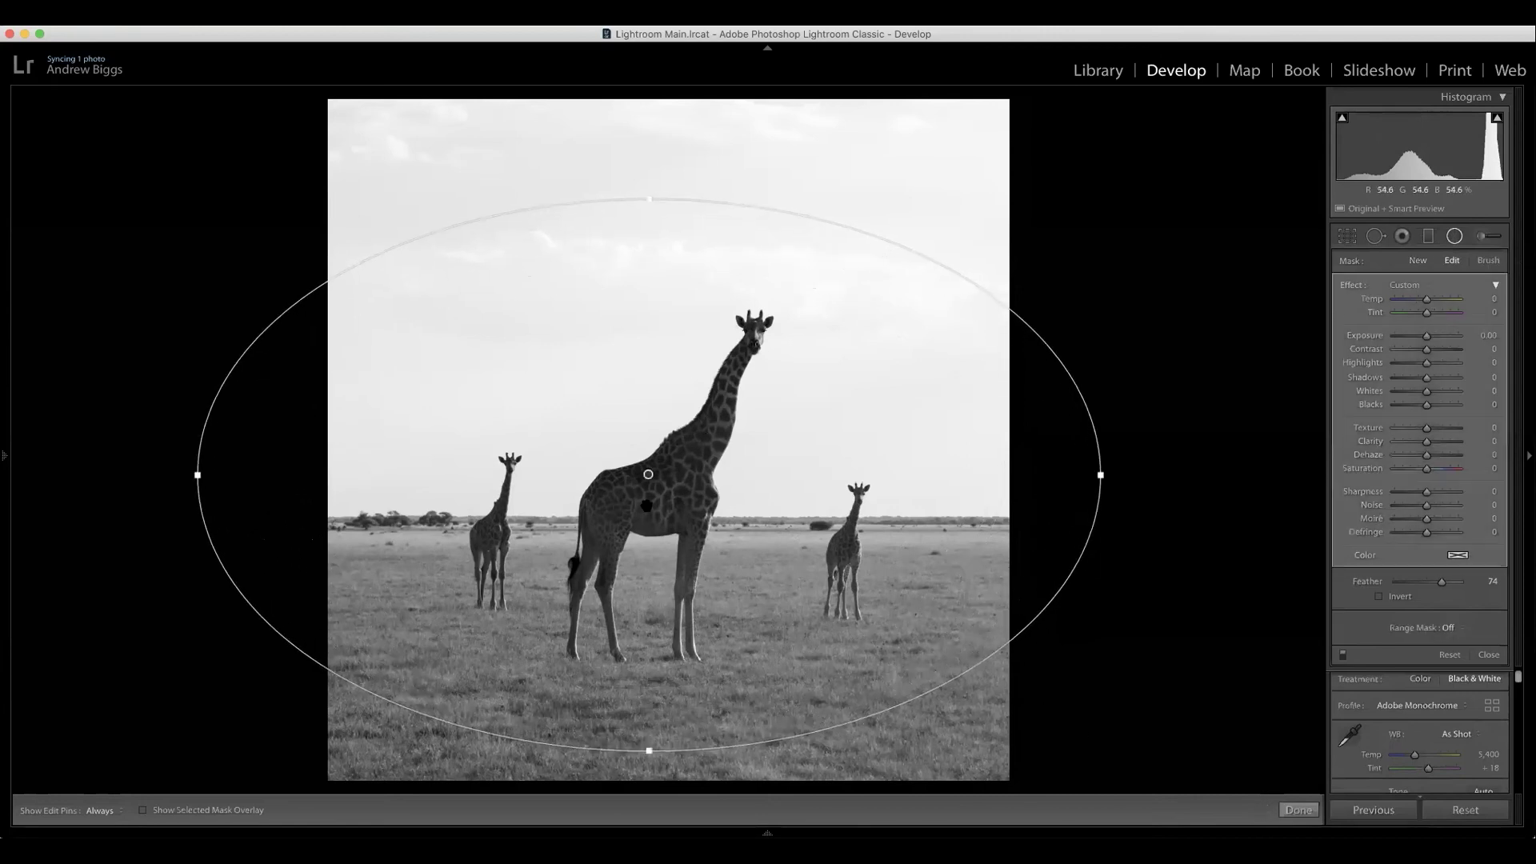
left_click_drag(662, 486, 667, 482)
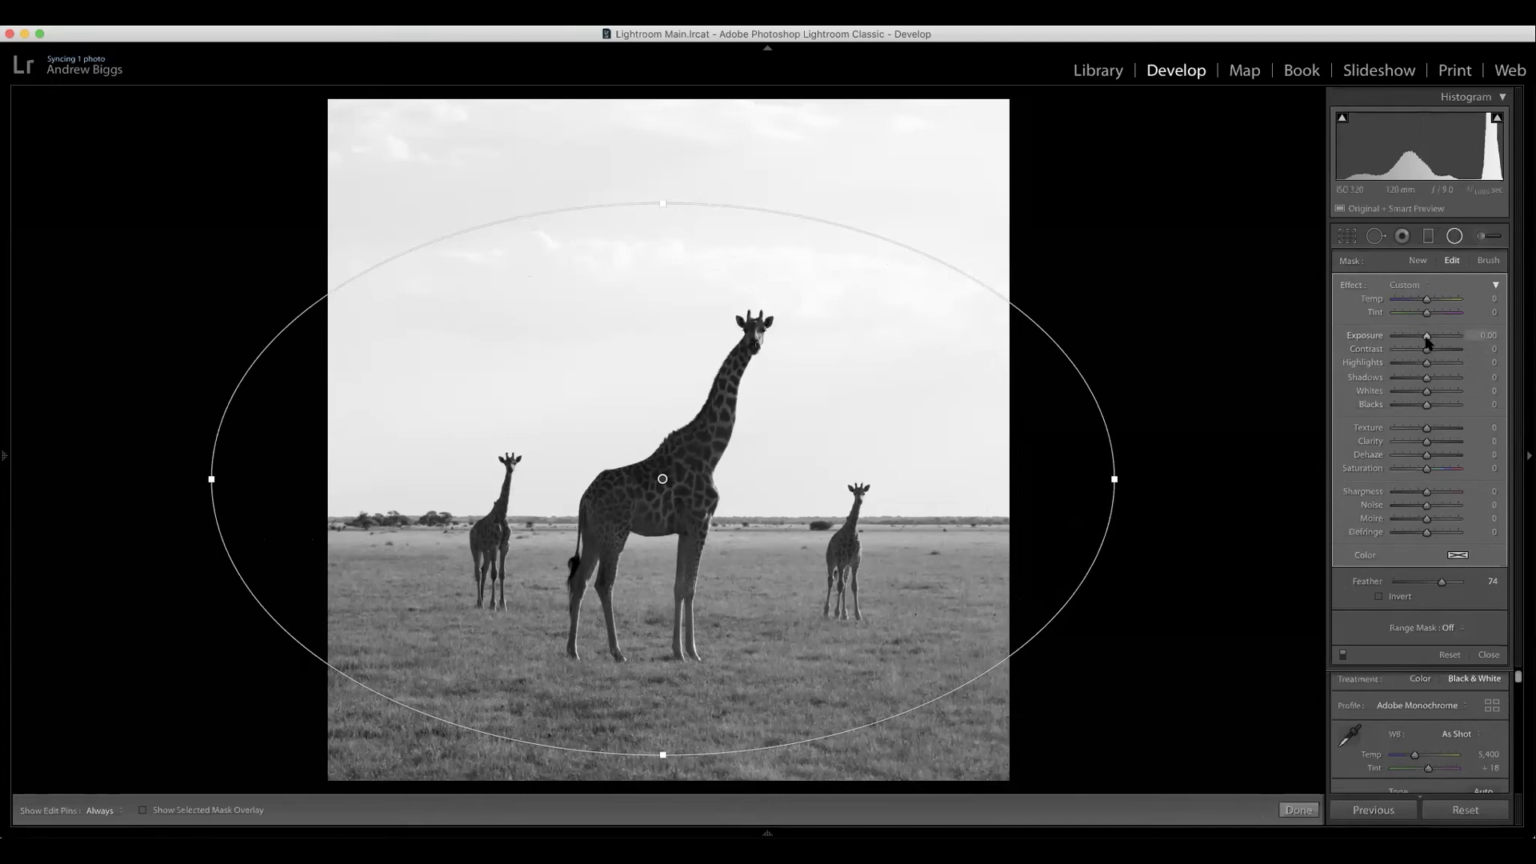
left_click_drag(1425, 340, 1423, 340)
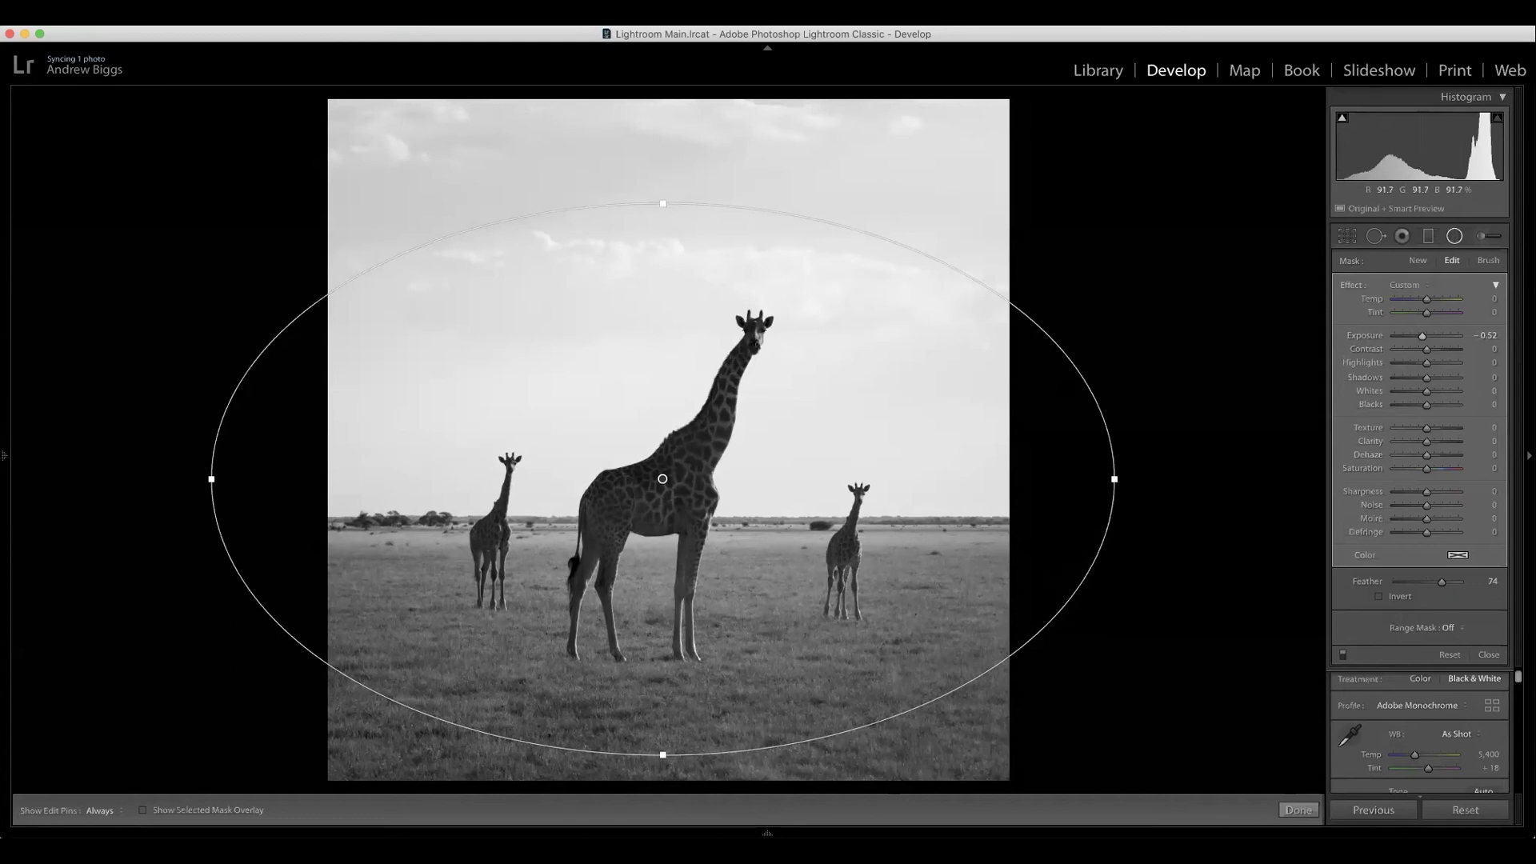
left_click_drag(1429, 365, 1436, 365)
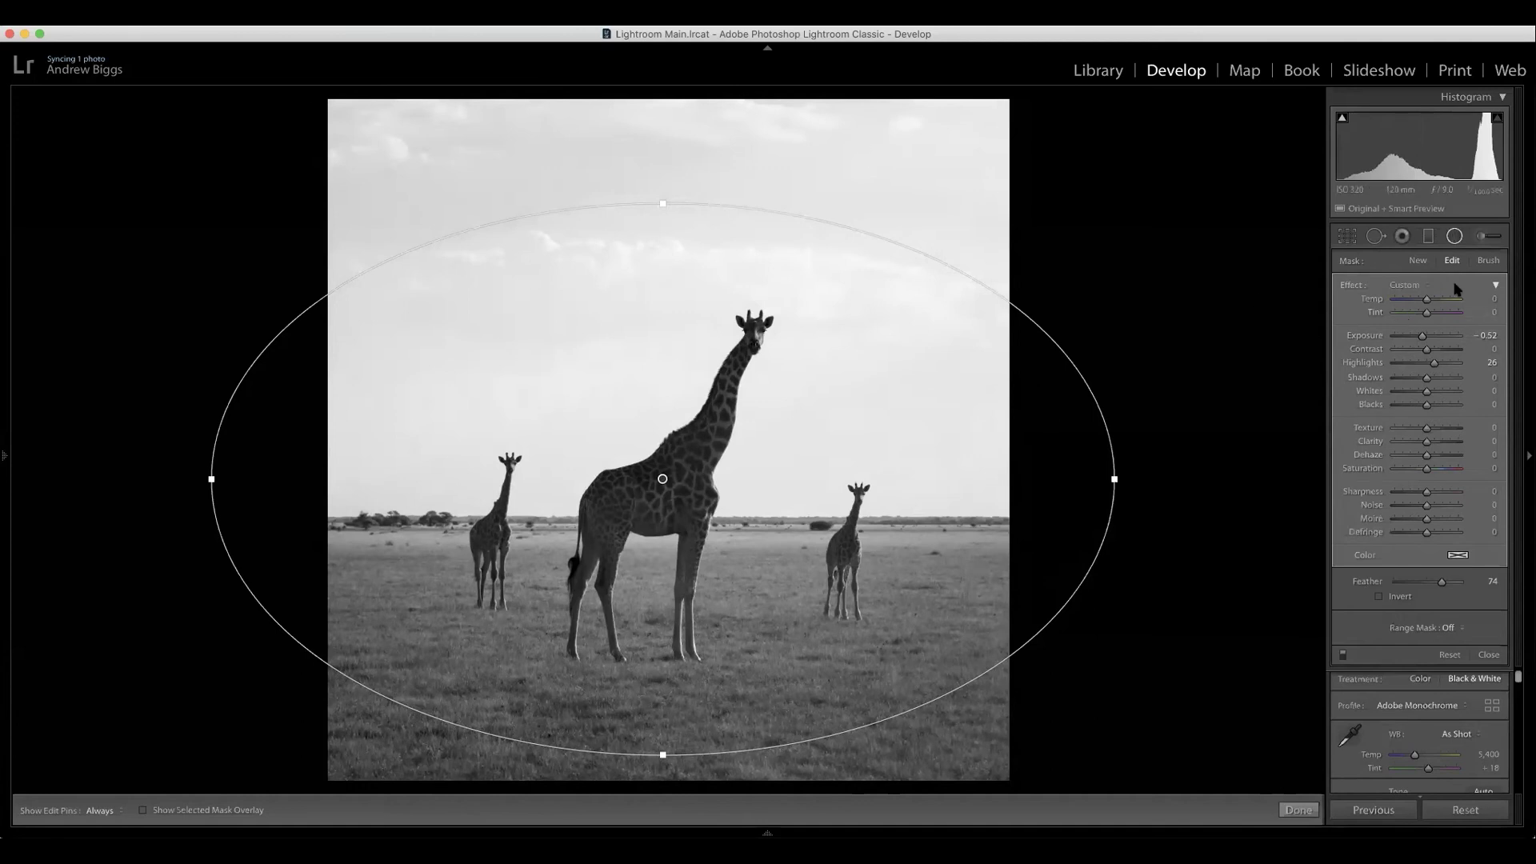
Add a second, smaller Radial Filter around the three giraffes, invert it, raise its Shadows, and close the filter.
left_click(1417, 261)
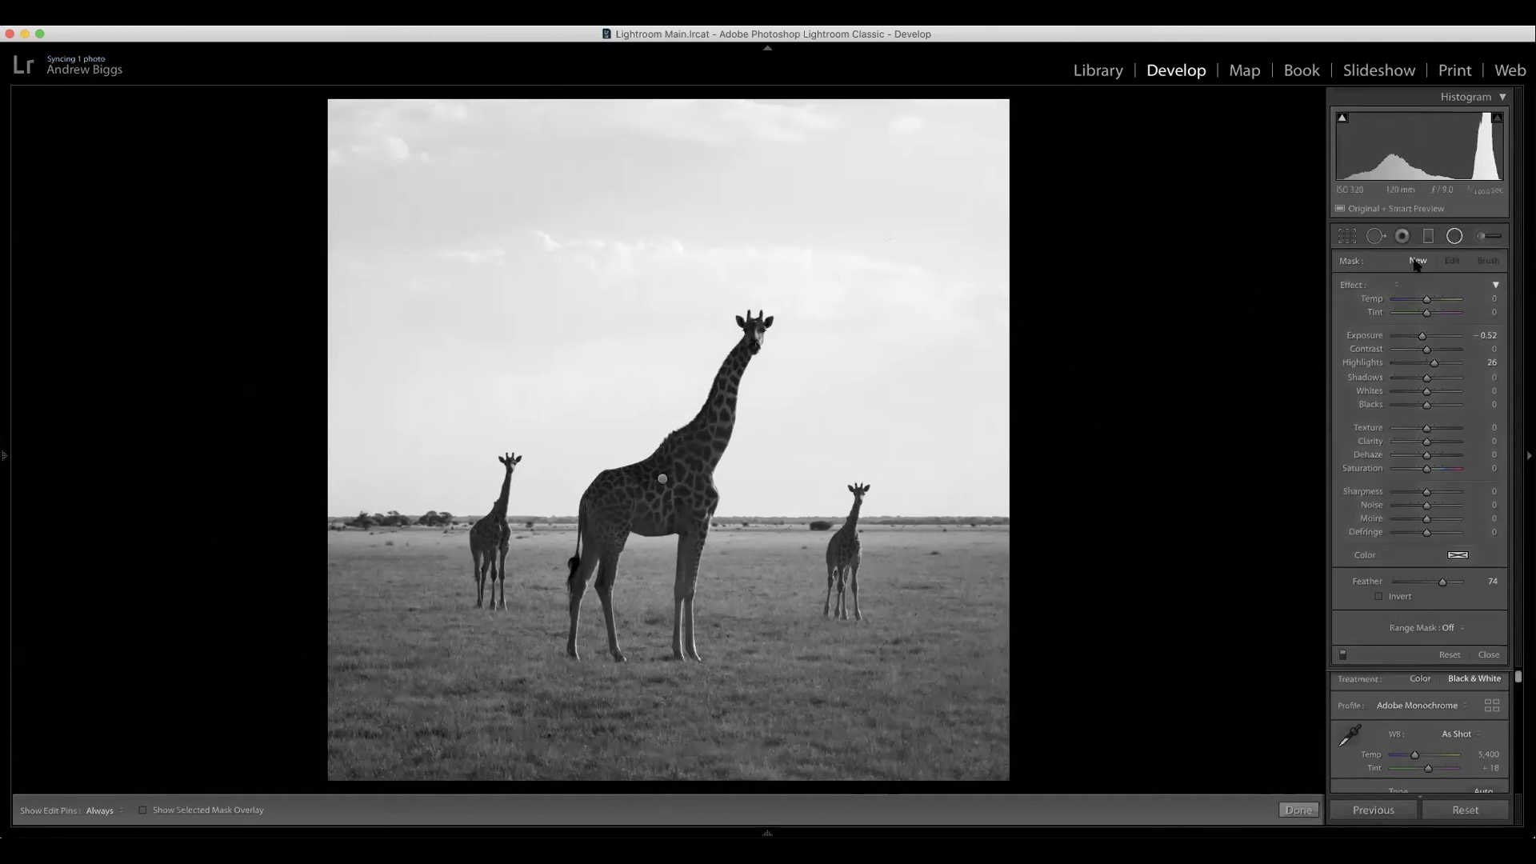
left_click_drag(807, 550, 1023, 731)
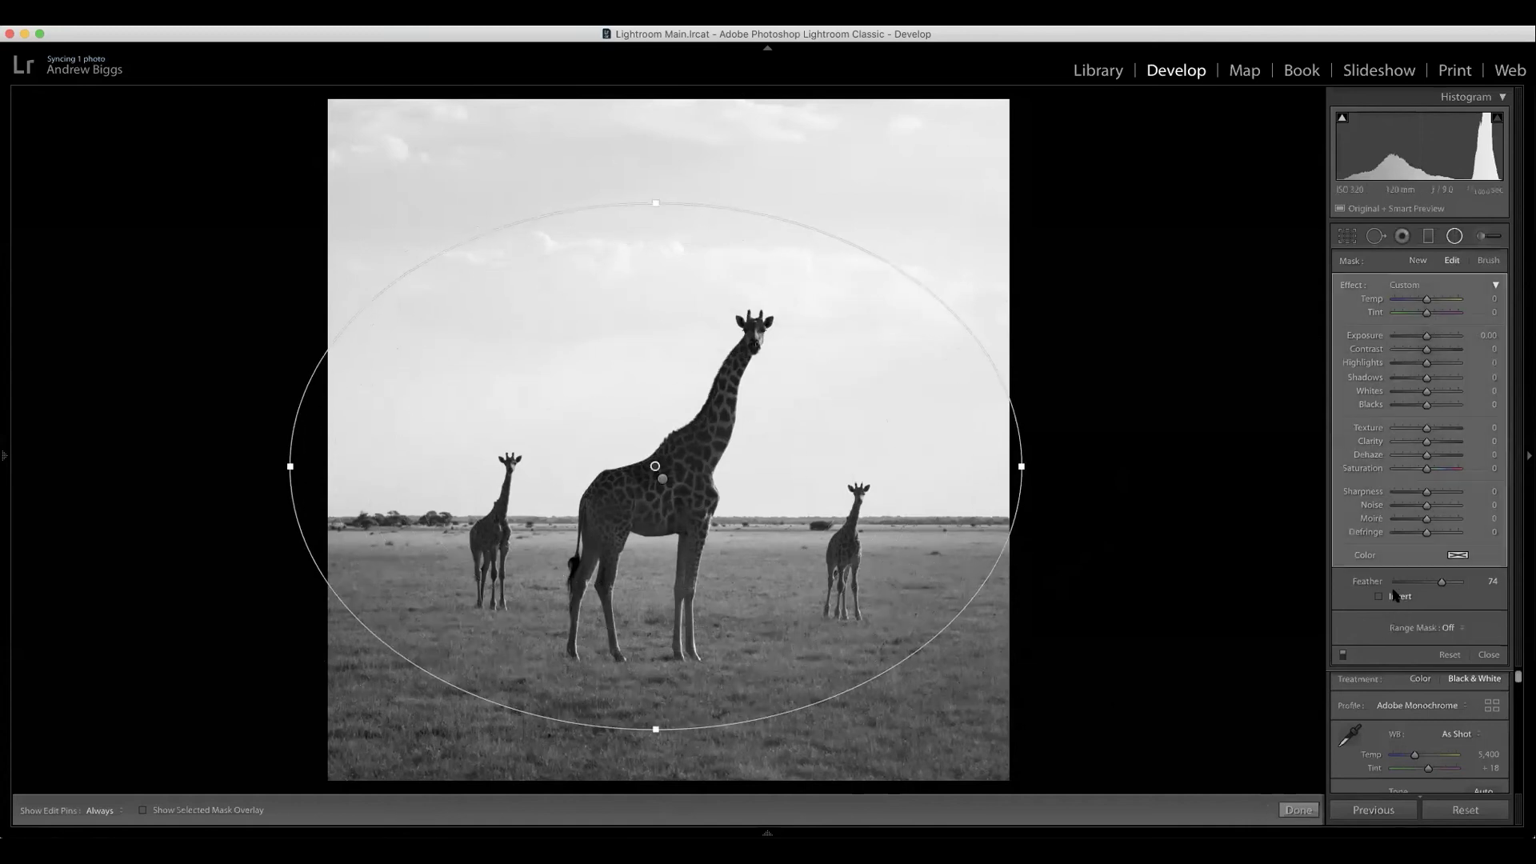
left_click(1380, 598)
left_click_drag(1431, 381, 1441, 384)
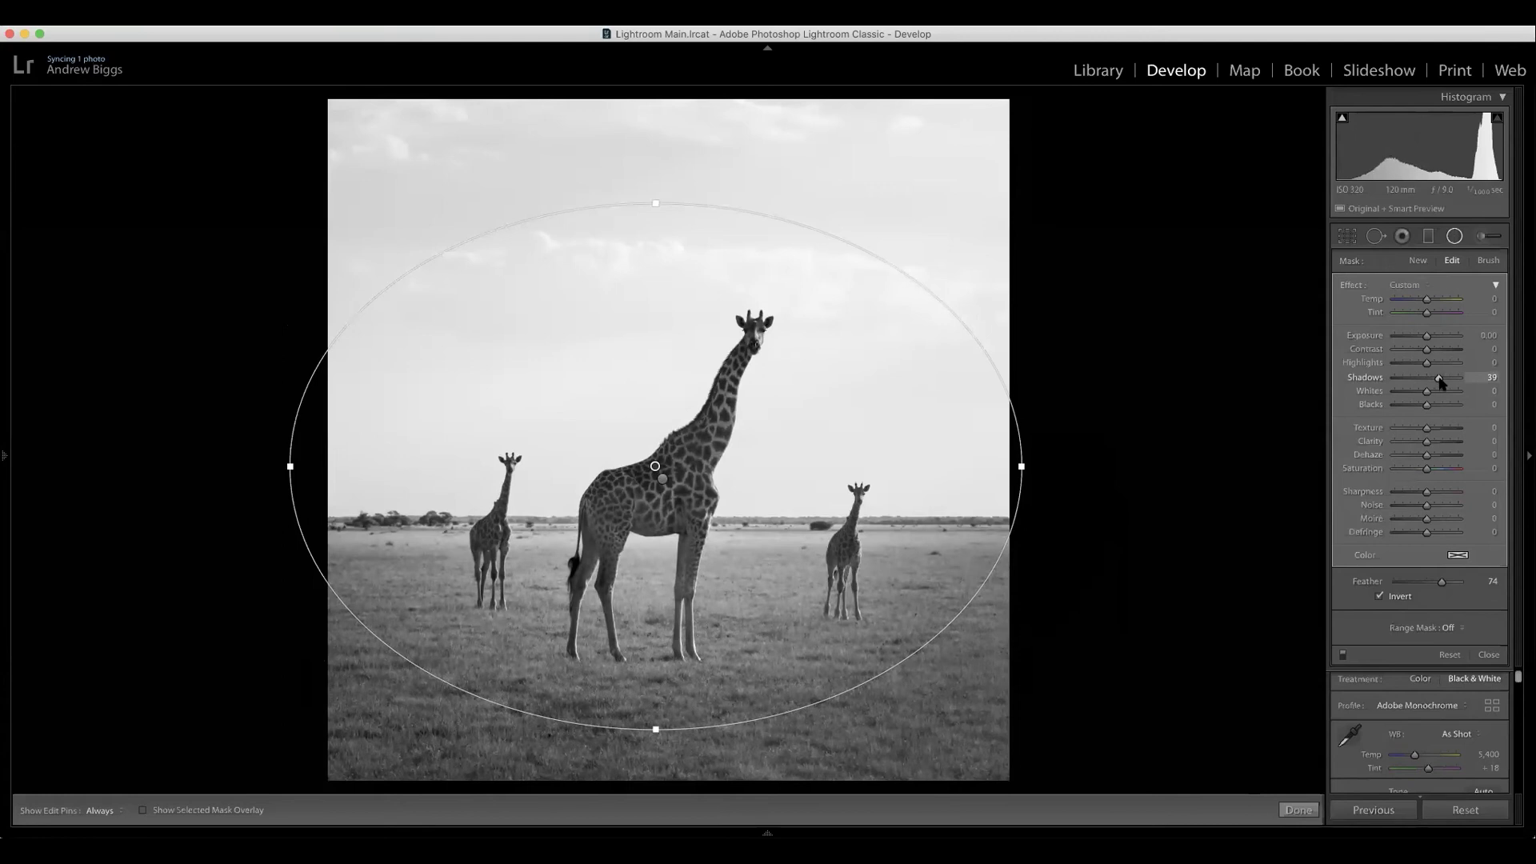
left_click_drag(1440, 384, 1437, 383)
left_click(1456, 236)
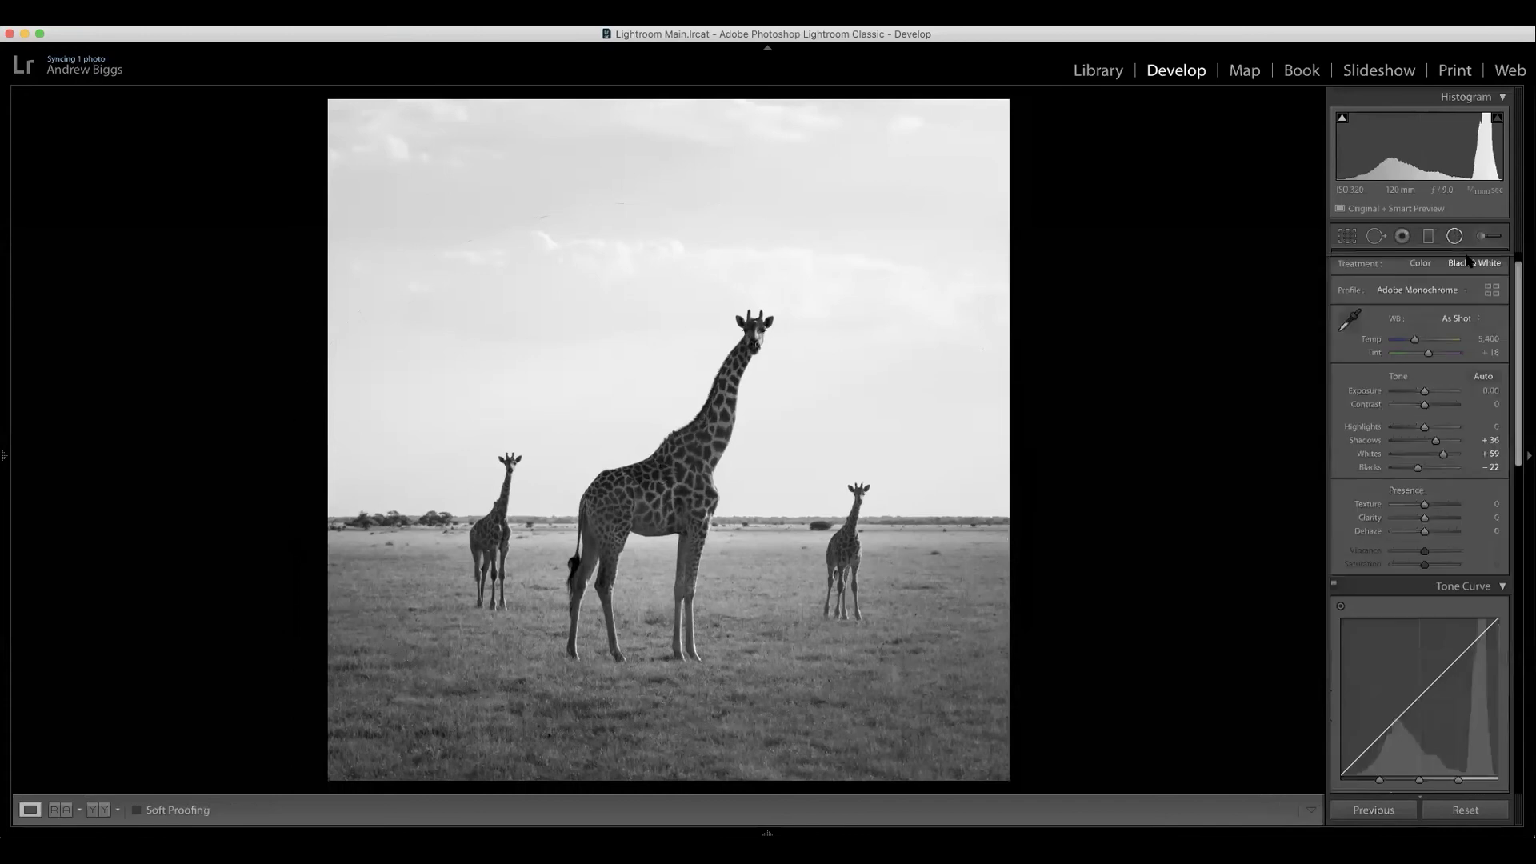
Try Clarity at +100 on the whole photo, inspect the main giraffe's edges up close, and reset Clarity to 0.
scroll(1420, 384, "down", 4)
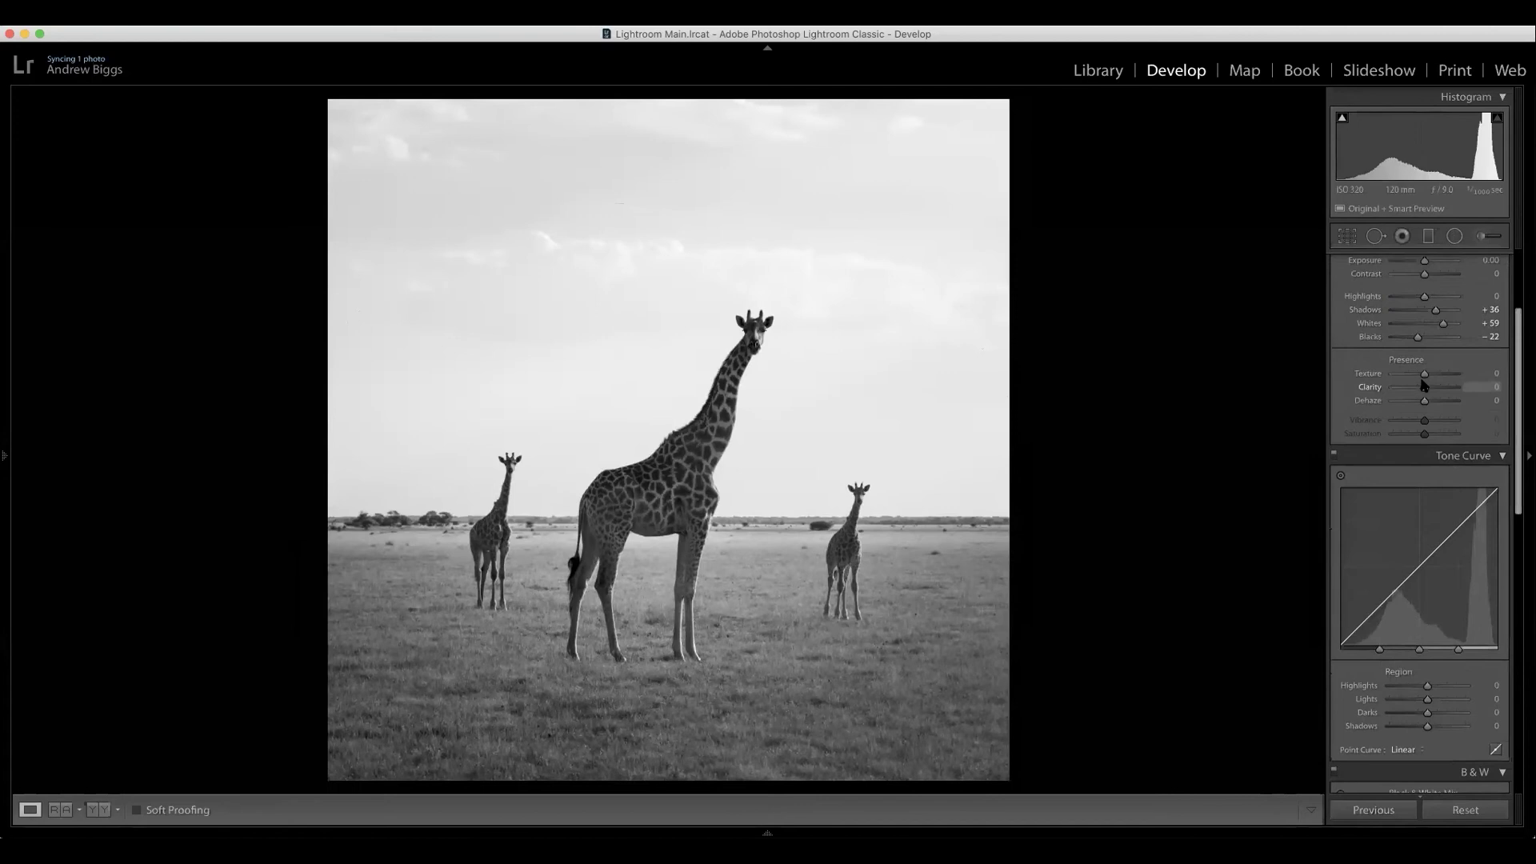
left_click(744, 421)
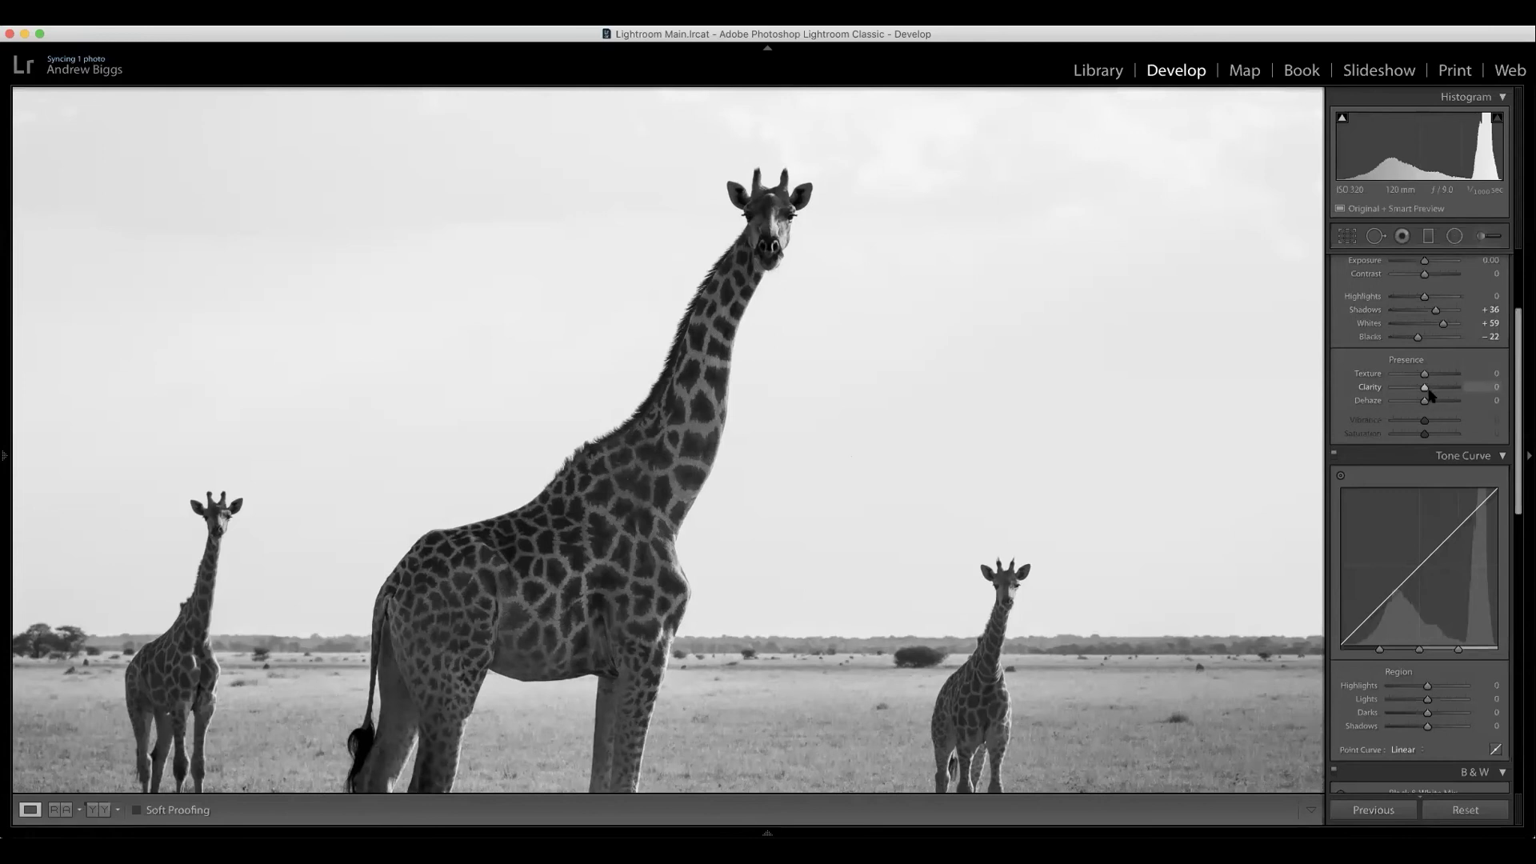
left_click_drag(1430, 392, 1451, 392)
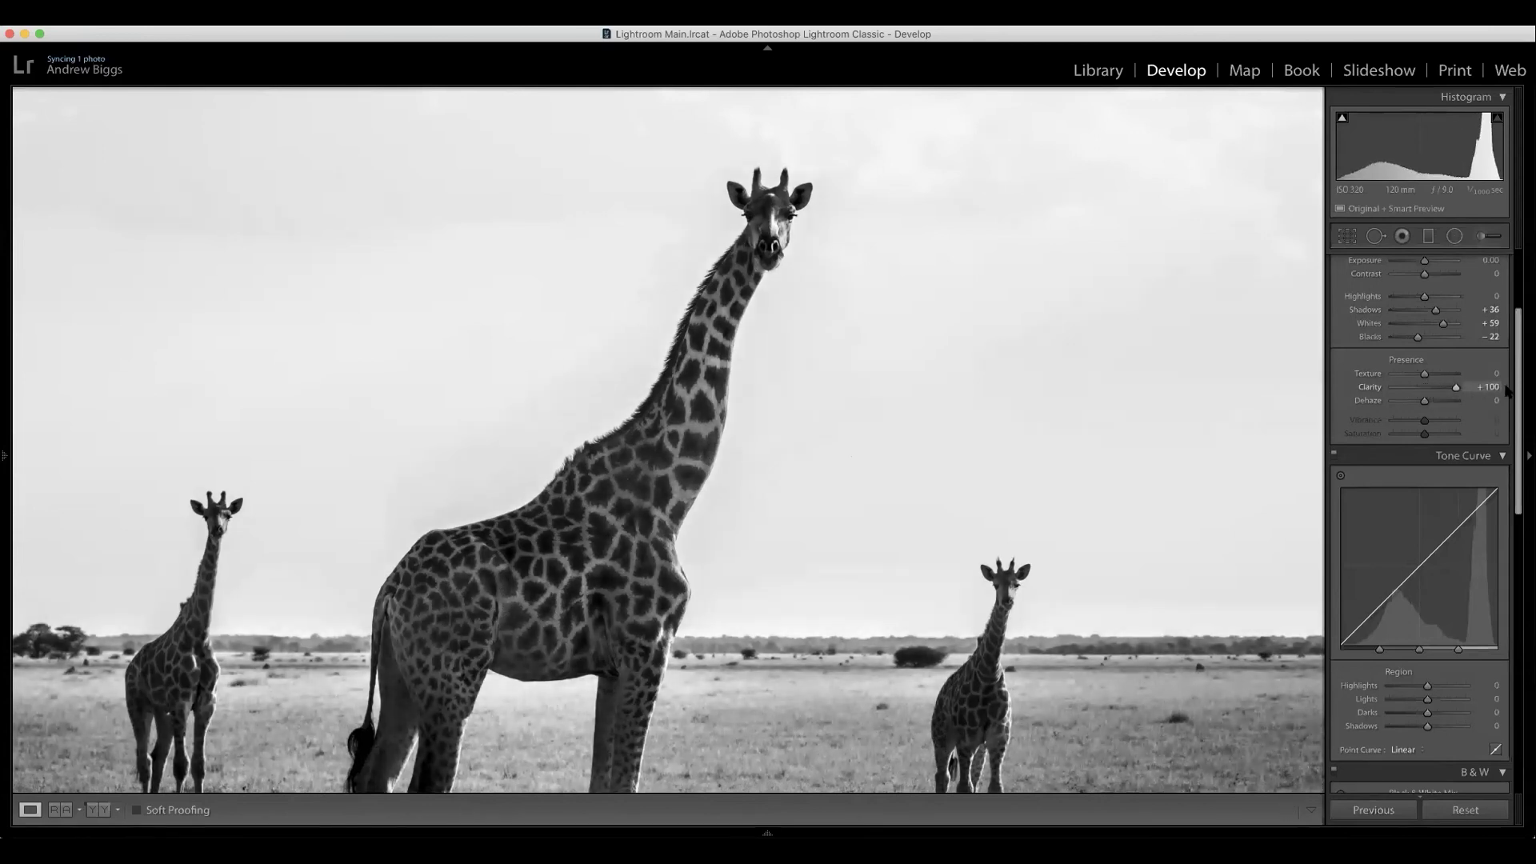
left_click(786, 345)
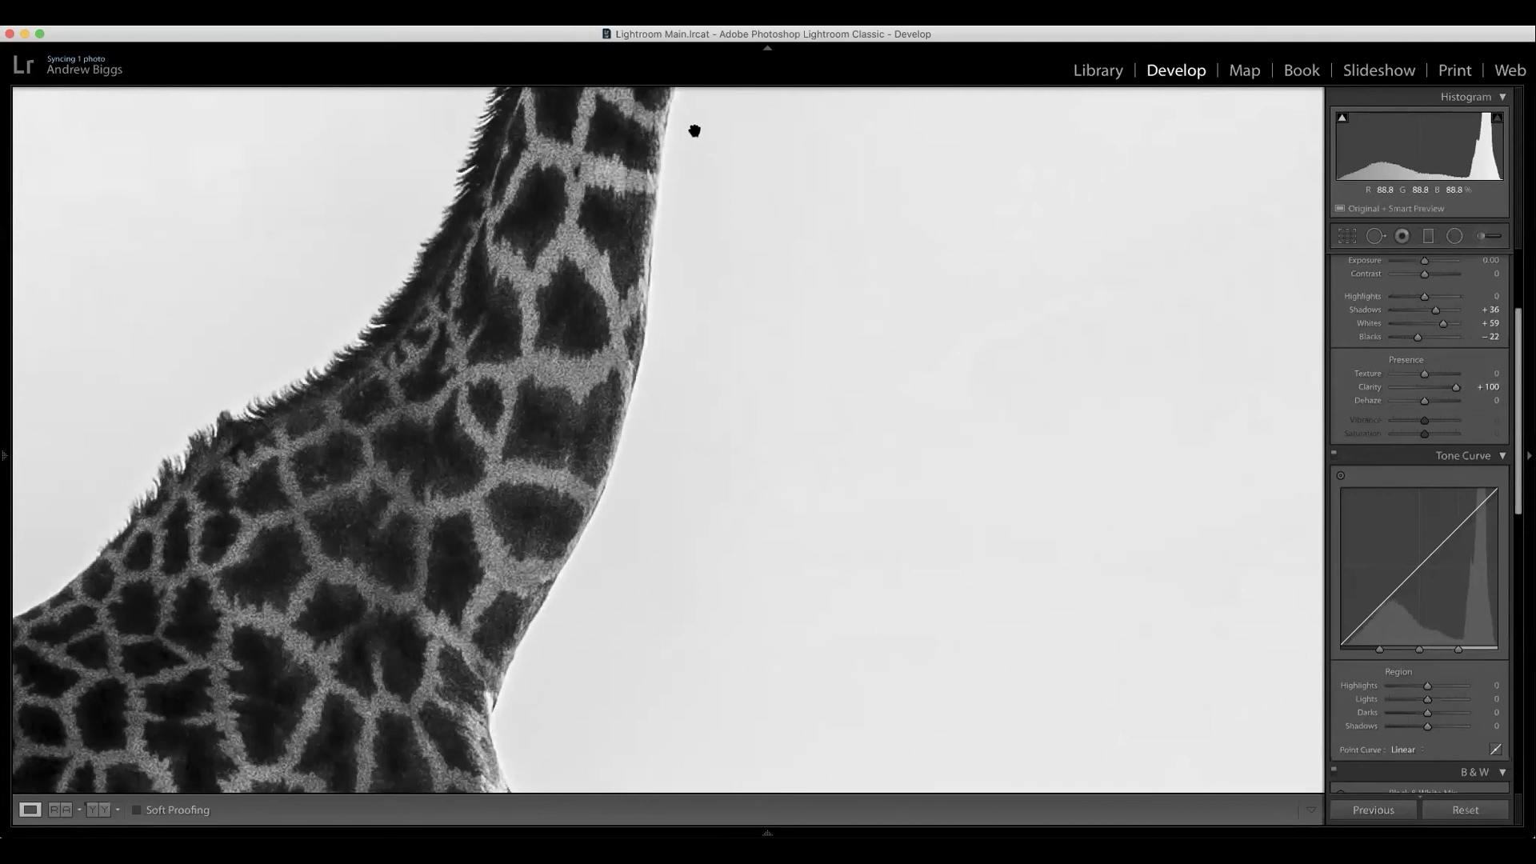
left_click_drag(621, 611, 648, 285)
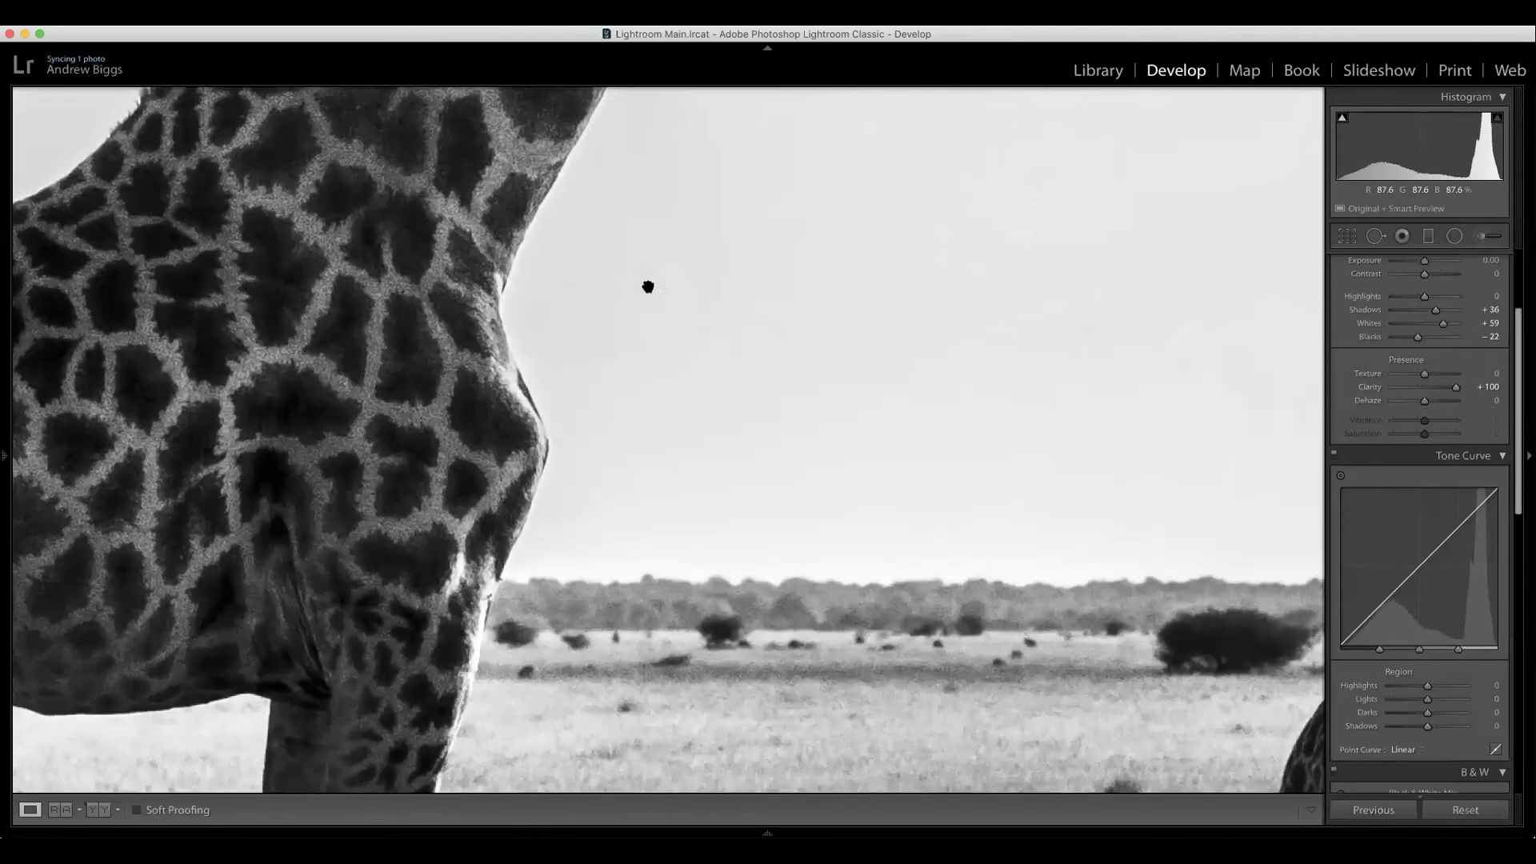
left_click_drag(521, 353, 761, 420)
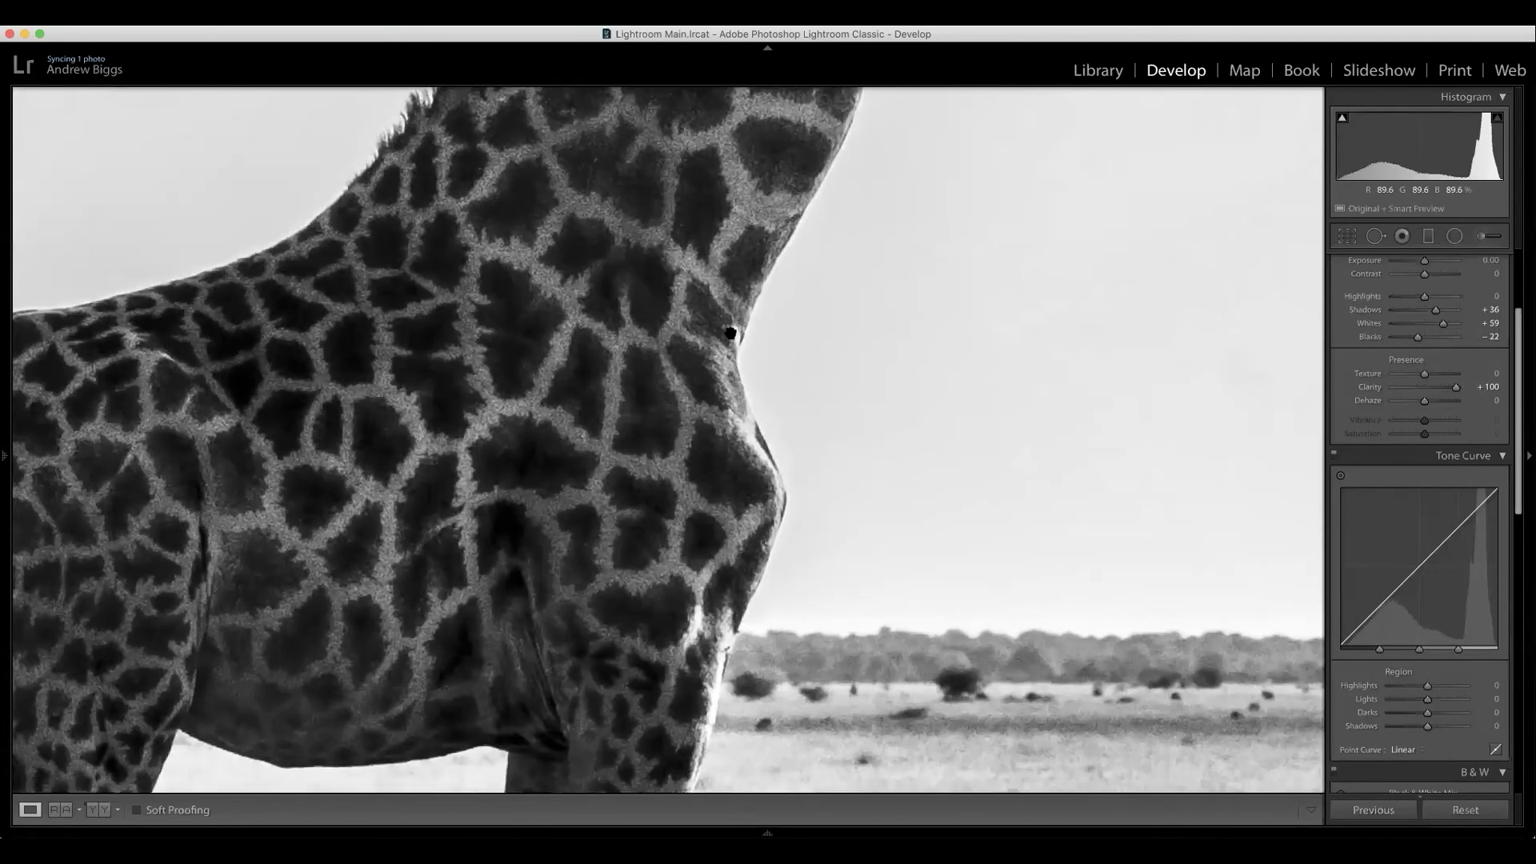
left_click(729, 336)
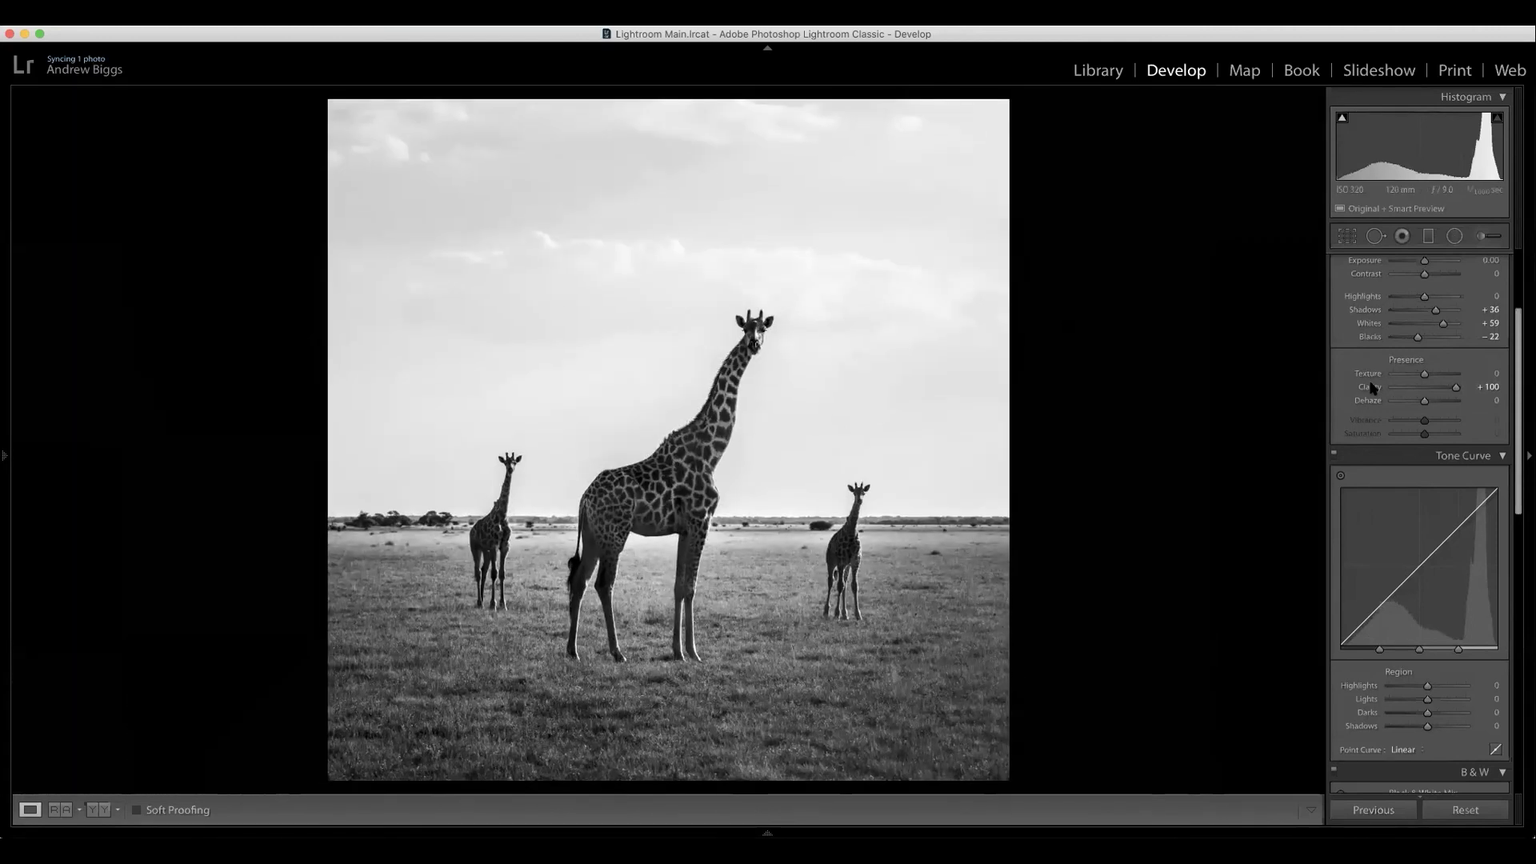
double_click(1371, 388)
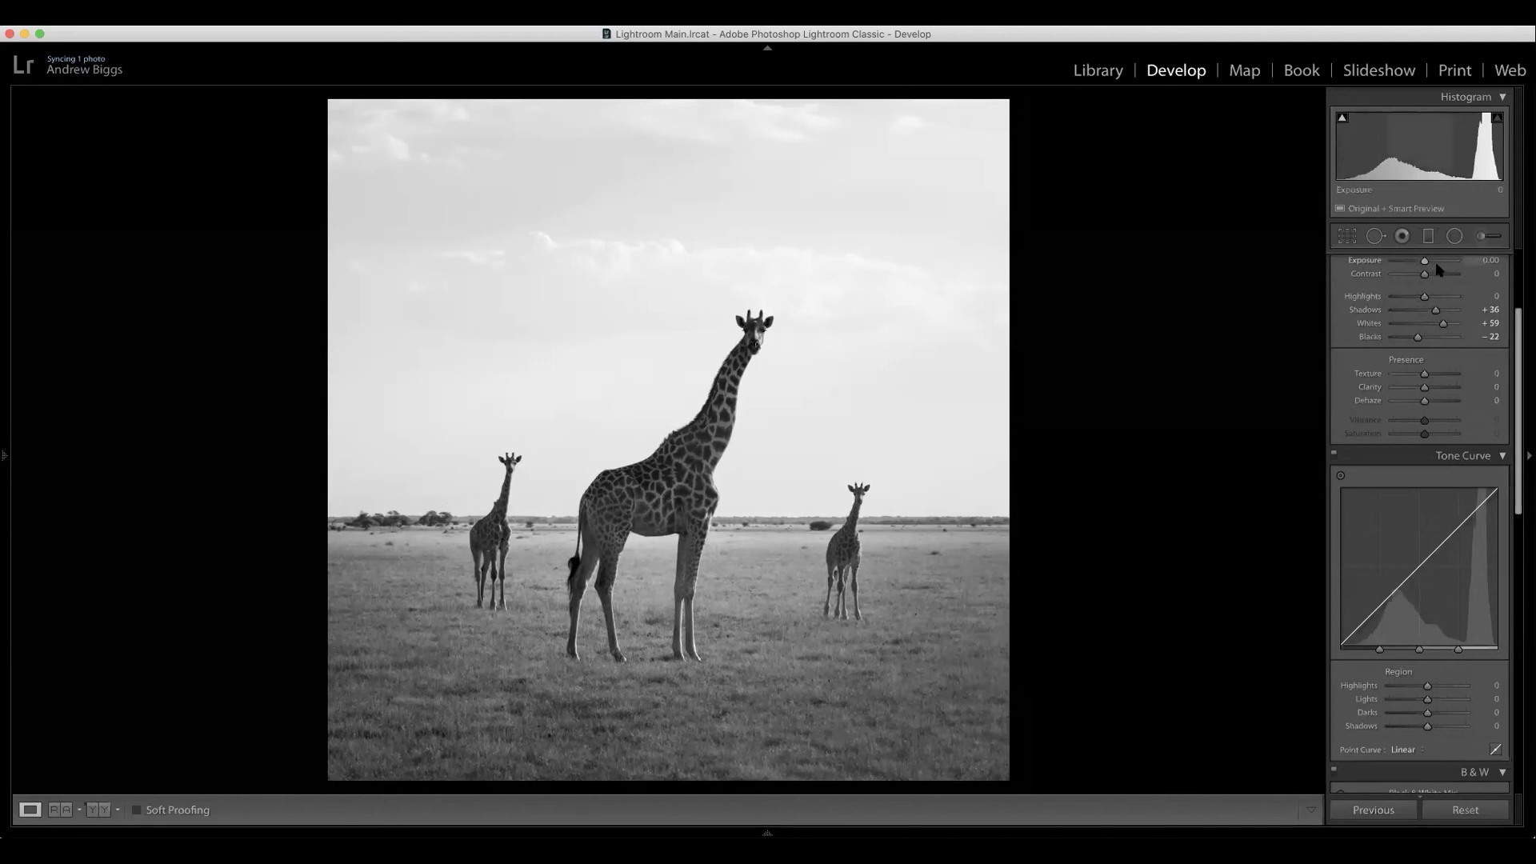
Draw a Graduated Filter from the sky above the main giraffe's head down to the horizon, and set its Exposure to -0.56.
scroll(1514, 320, "up", 4)
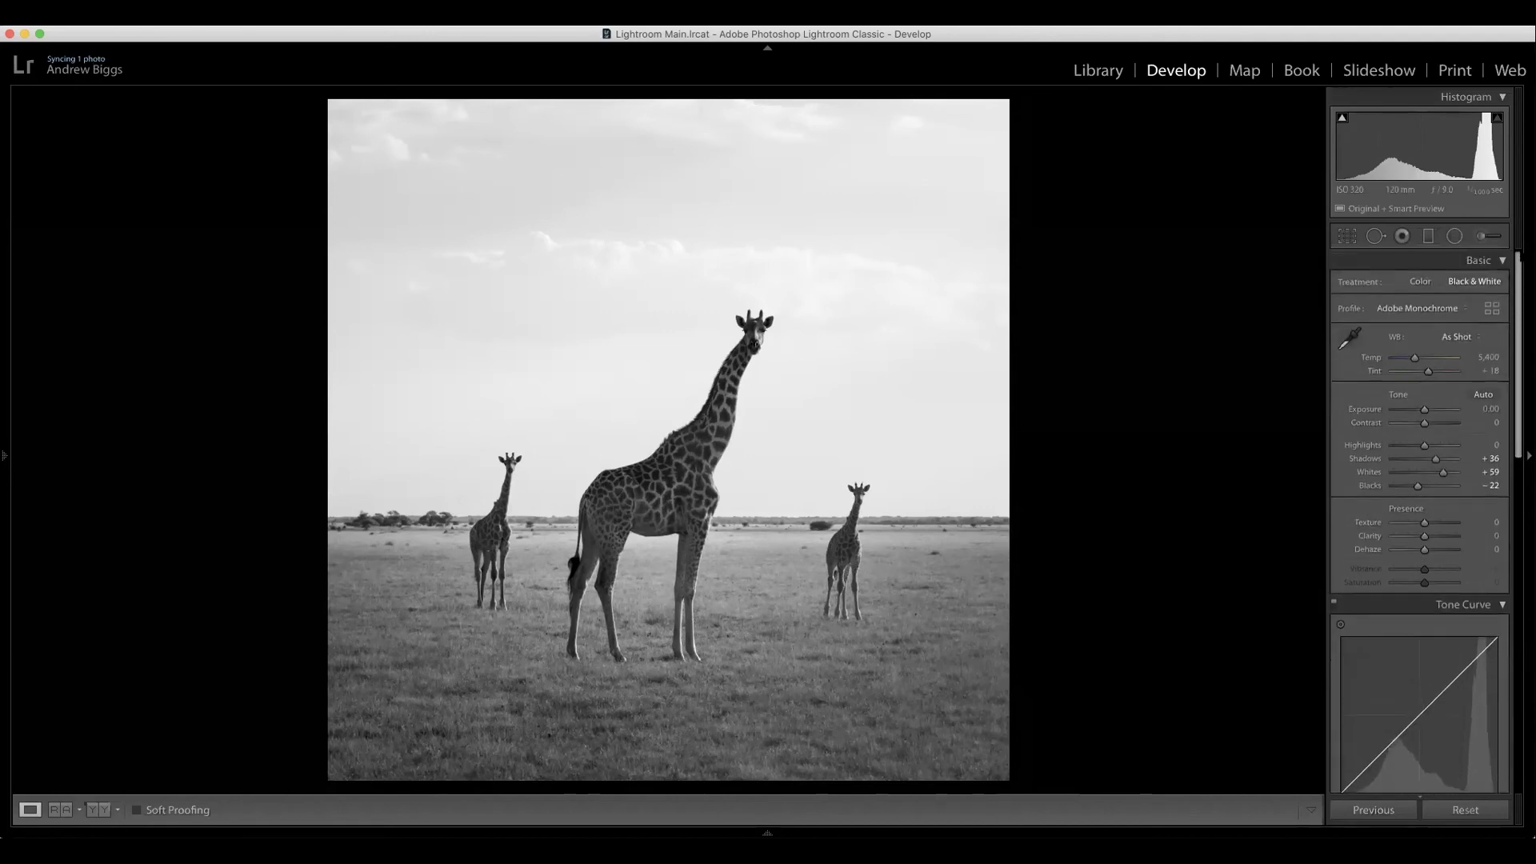
left_click(1428, 237)
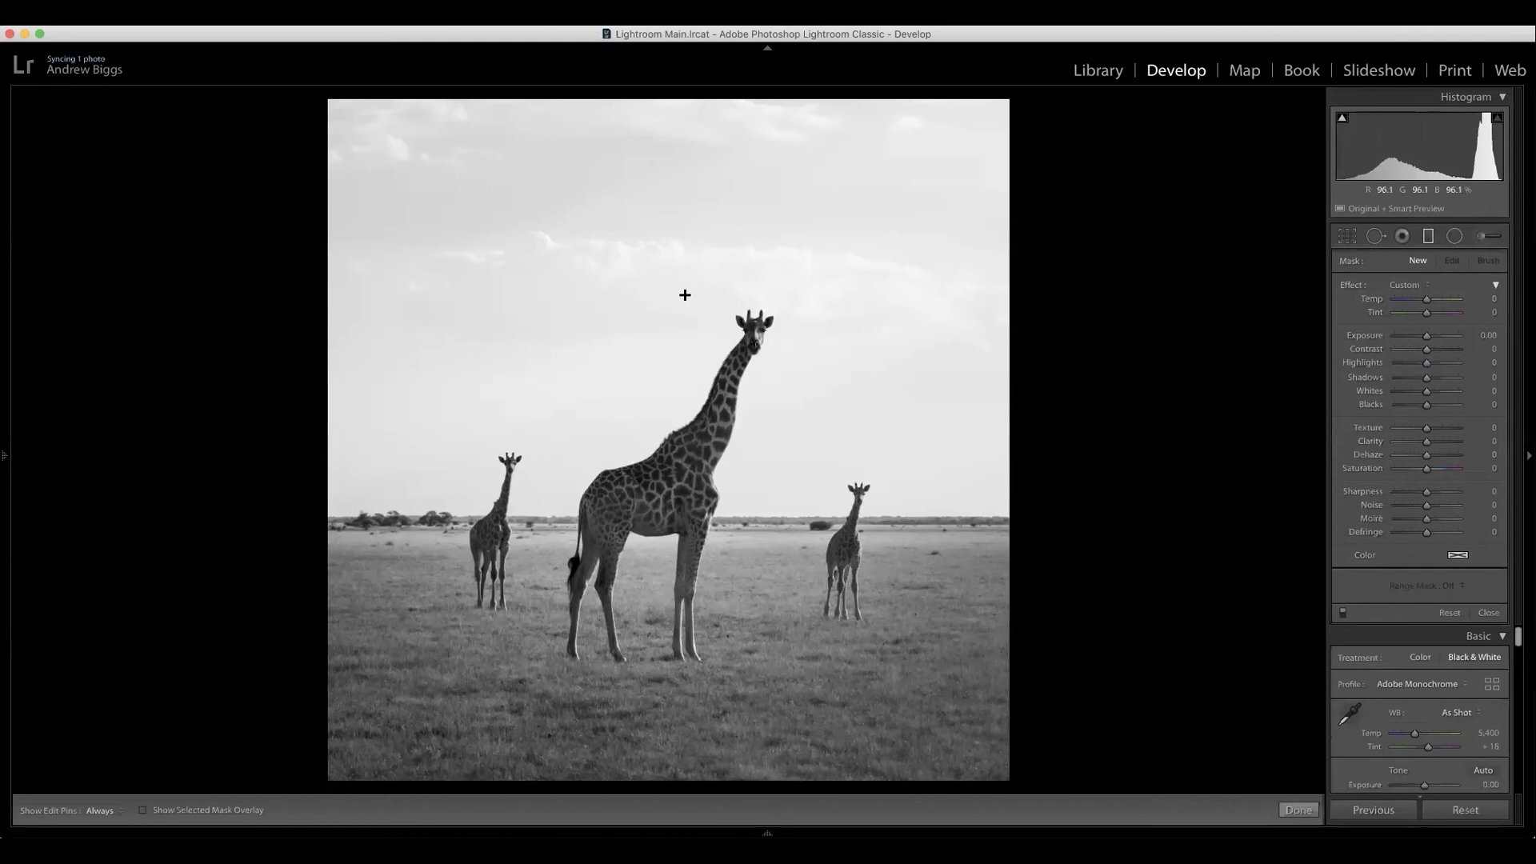
left_click_drag(682, 318, 685, 520)
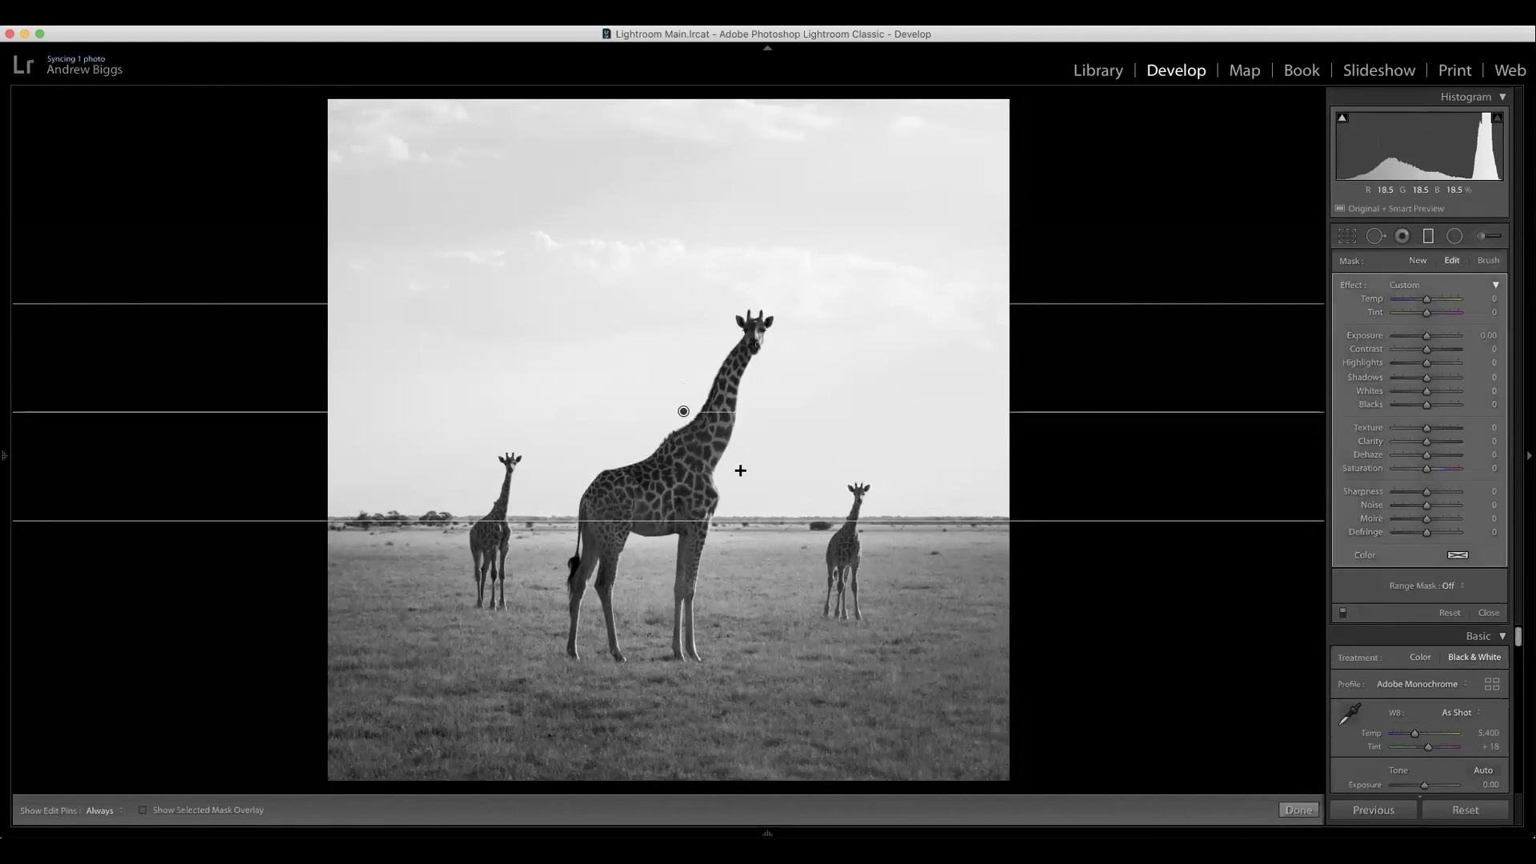
left_click_drag(1428, 339, 1423, 340)
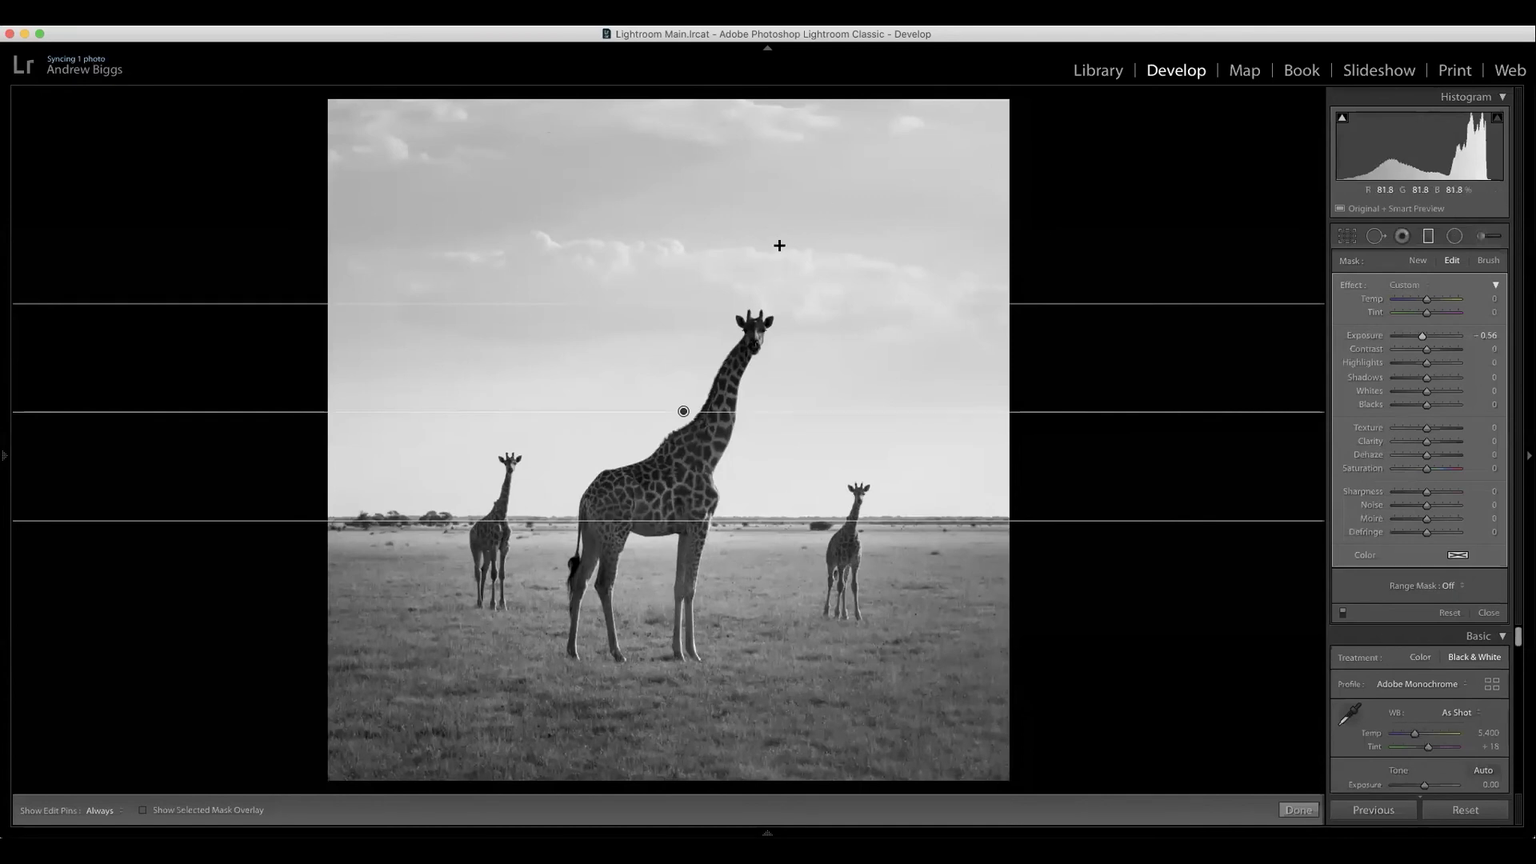
With the mask overlay shown, erase the graduated filter from the main giraffe's body and neck using a size 4.0 Auto Mask brush.
left_click(1490, 262)
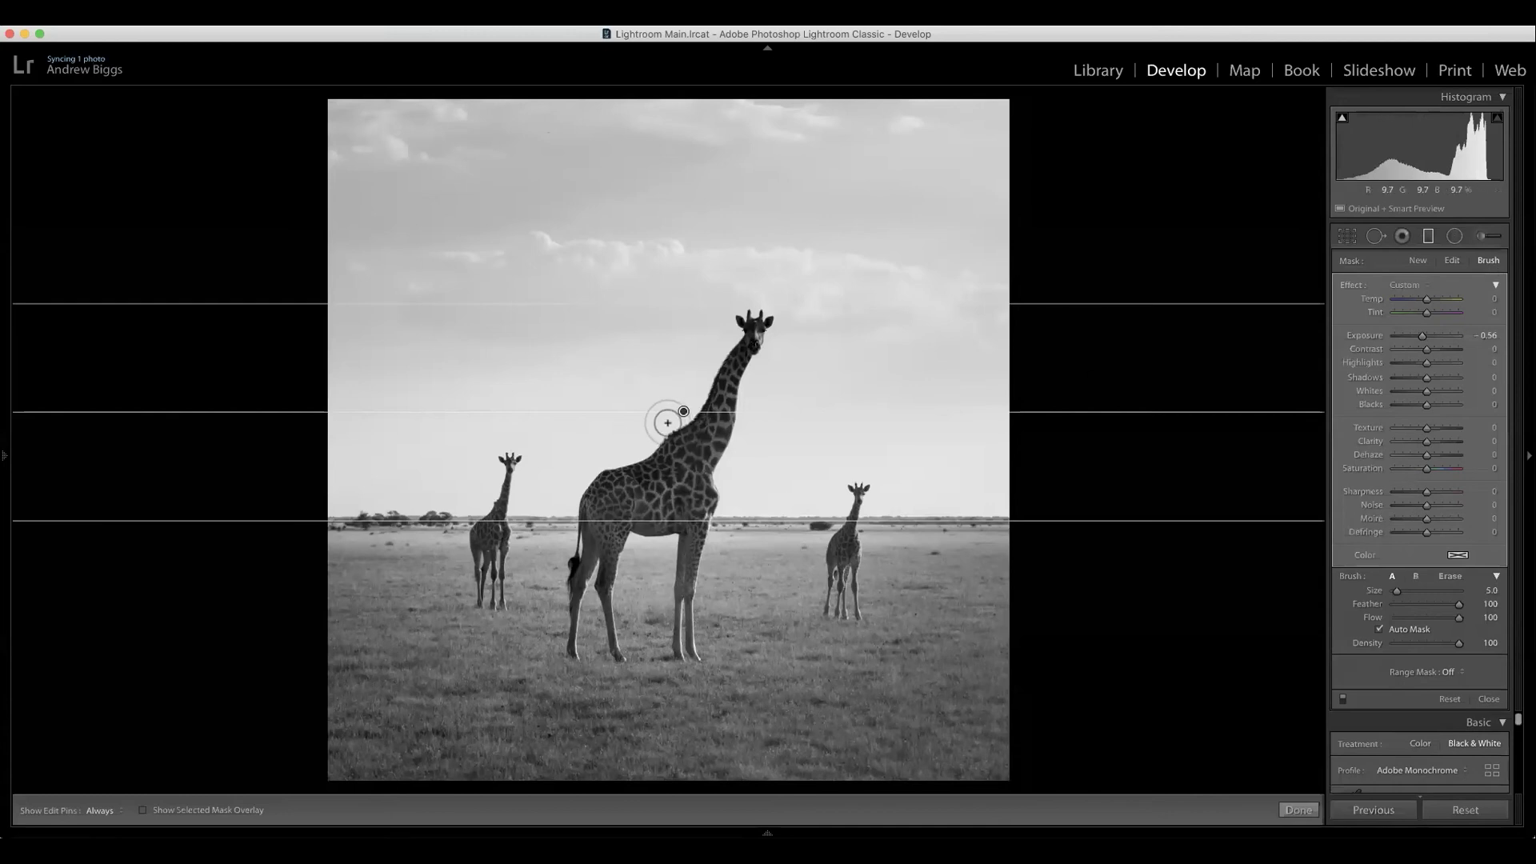
mouse_move(682, 413)
left_click(142, 810)
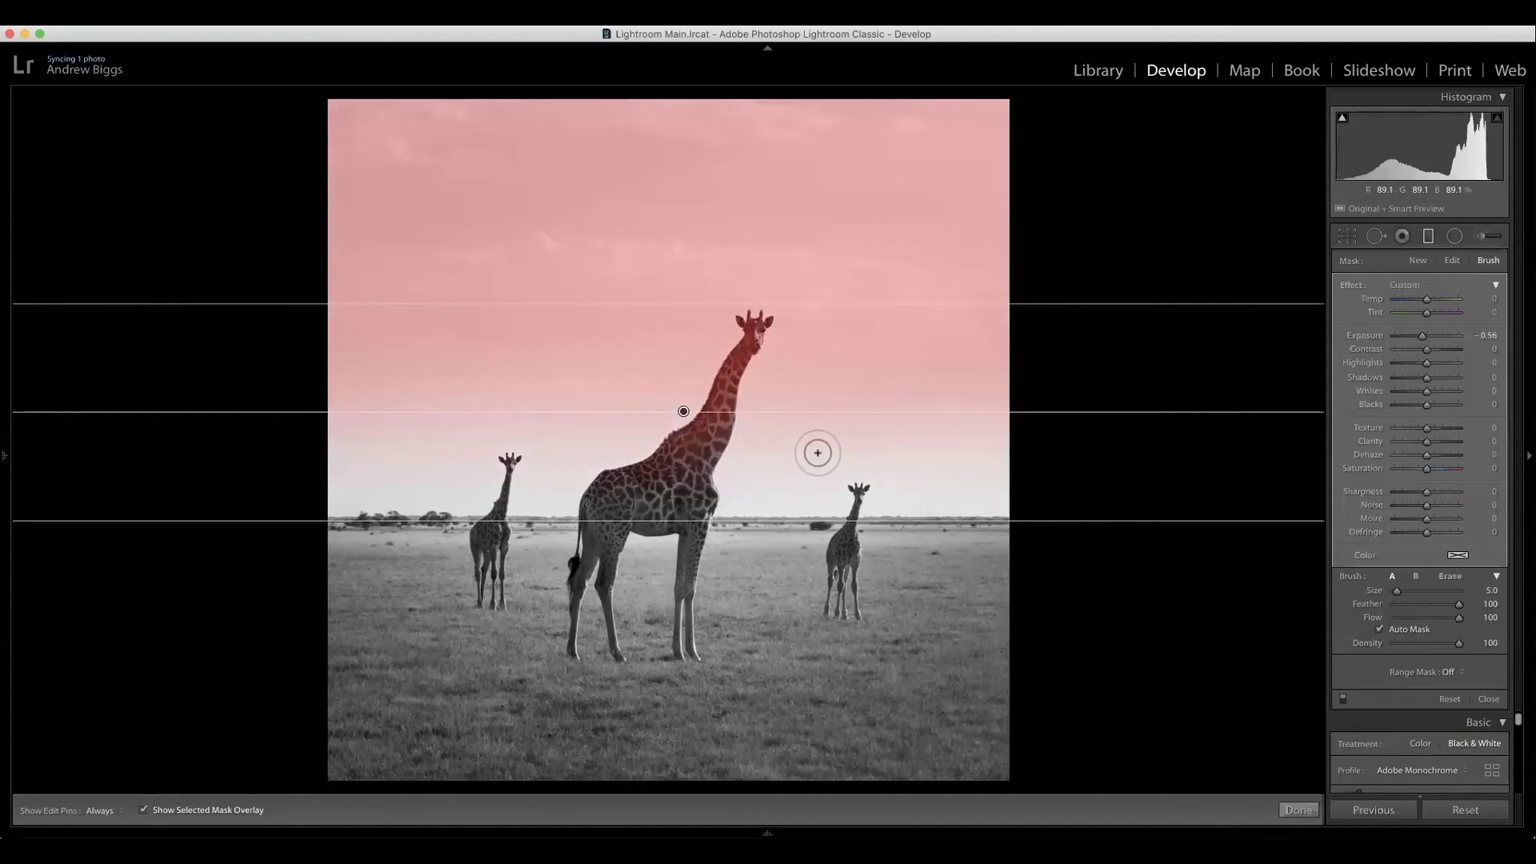
key("z")
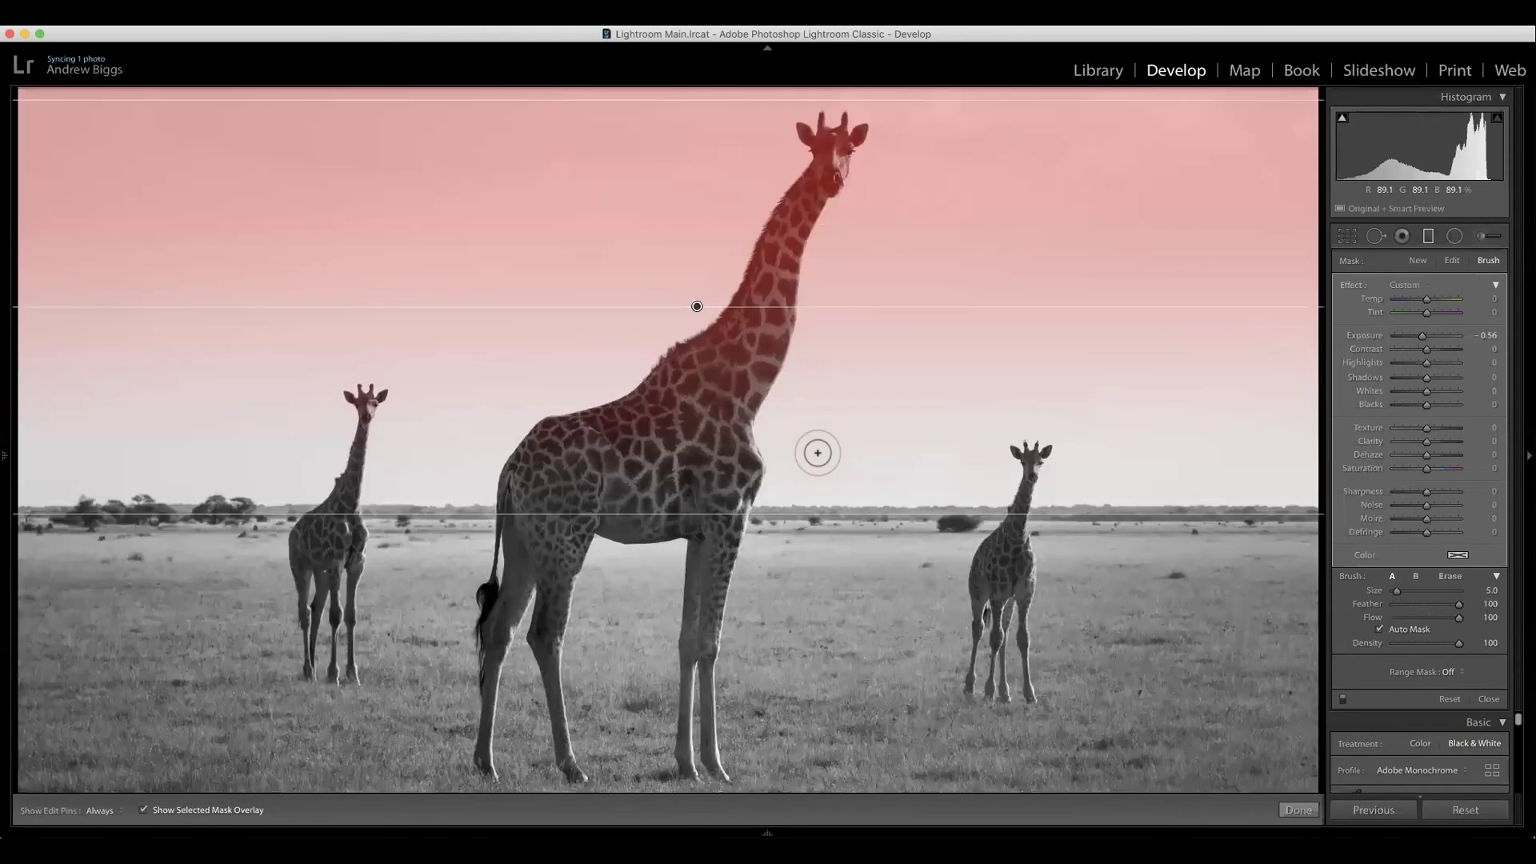
mouse_move(827, 276)
left_mouse_down()
mouse_move(789, 360)
mouse_move(789, 376)
mouse_move(827, 392)
left_mouse_up()
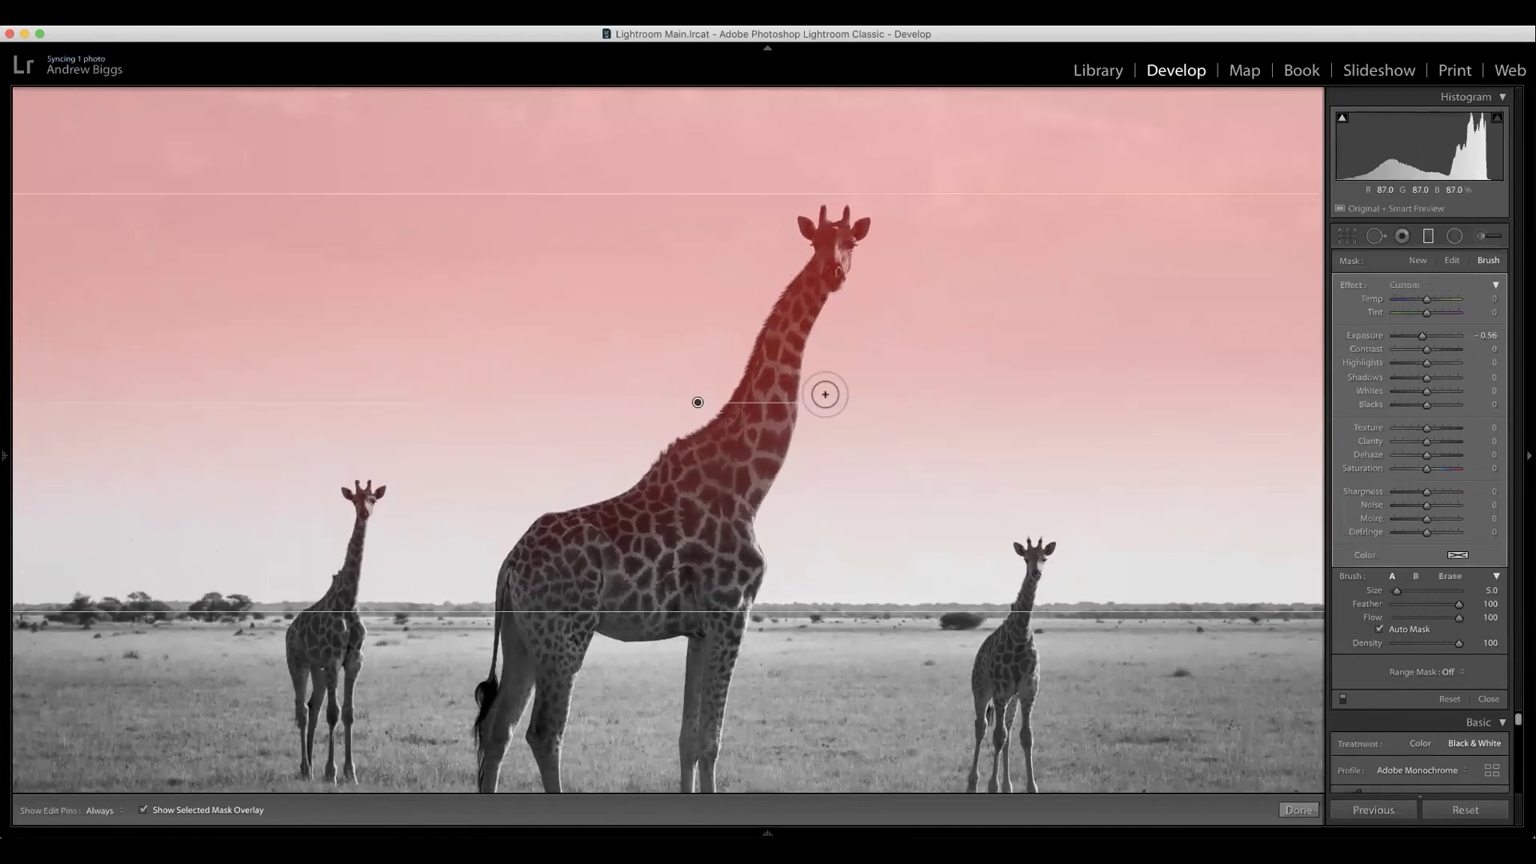
key("alt")
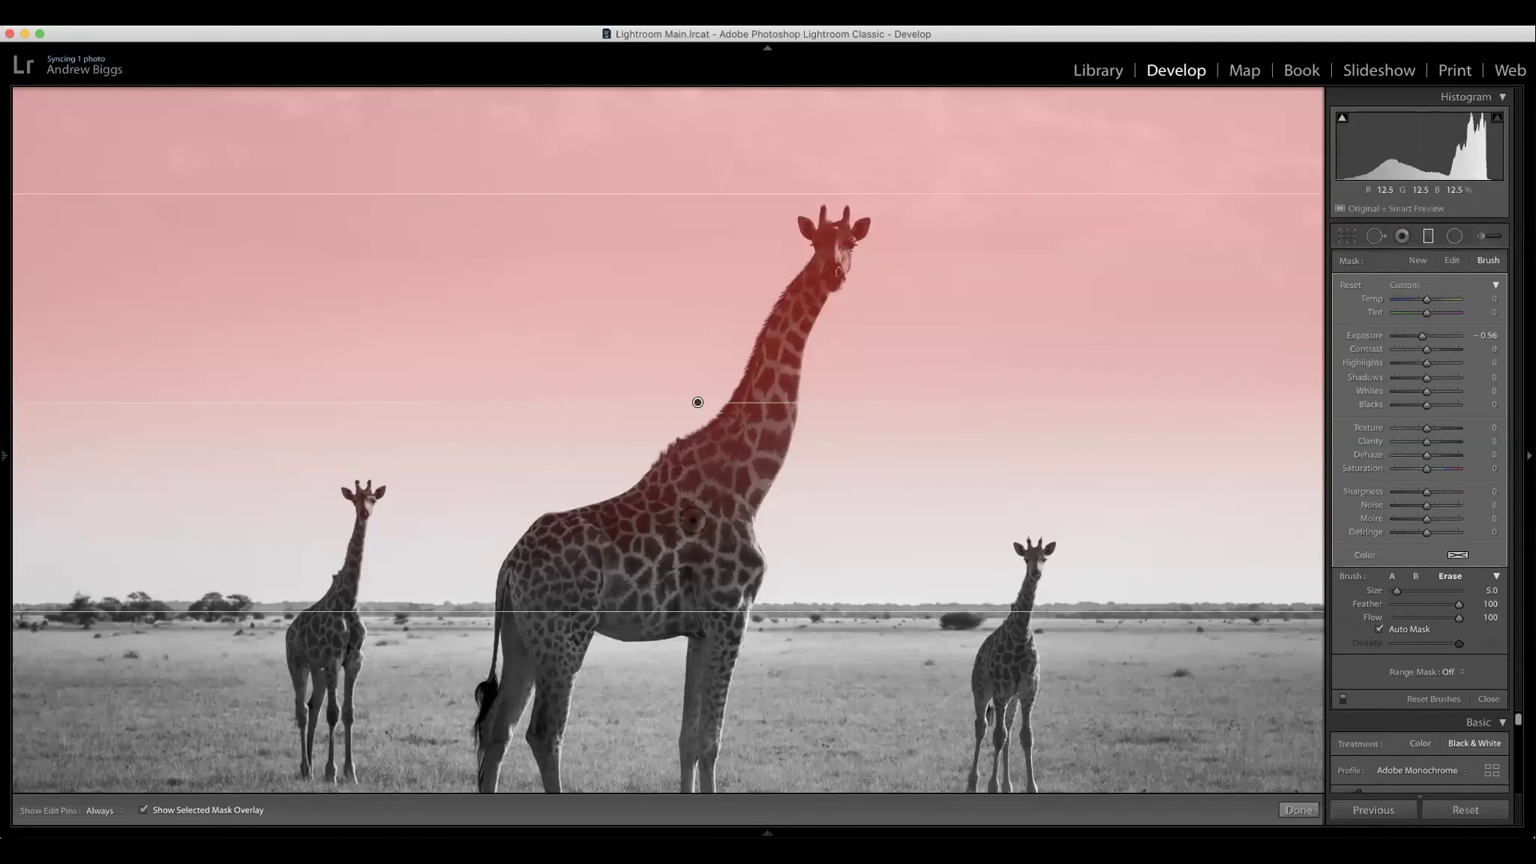
key("bracketleft")
key("h")
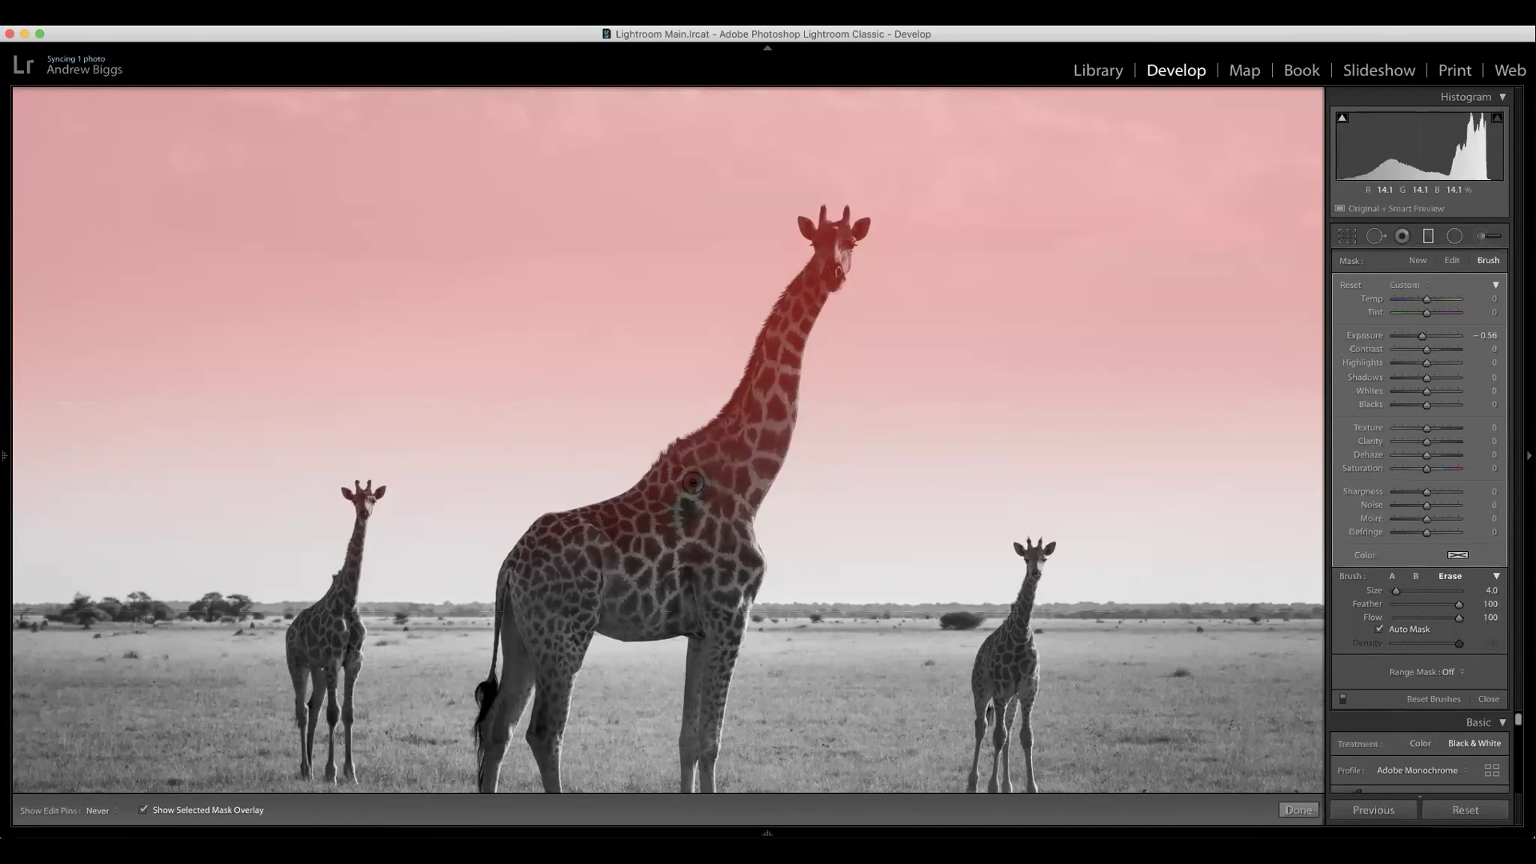
mouse_move(679, 487)
left_mouse_down()
mouse_move(643, 503)
mouse_move(651, 491)
mouse_move(654, 515)
mouse_move(679, 507)
mouse_move(701, 532)
mouse_move(749, 454)
mouse_move(721, 490)
mouse_move(726, 435)
mouse_move(773, 346)
mouse_move(752, 396)
mouse_move(787, 378)
mouse_move(770, 453)
mouse_move(760, 473)
mouse_move(766, 395)
mouse_move(816, 283)
mouse_move(724, 424)
left_mouse_up()
key("h")
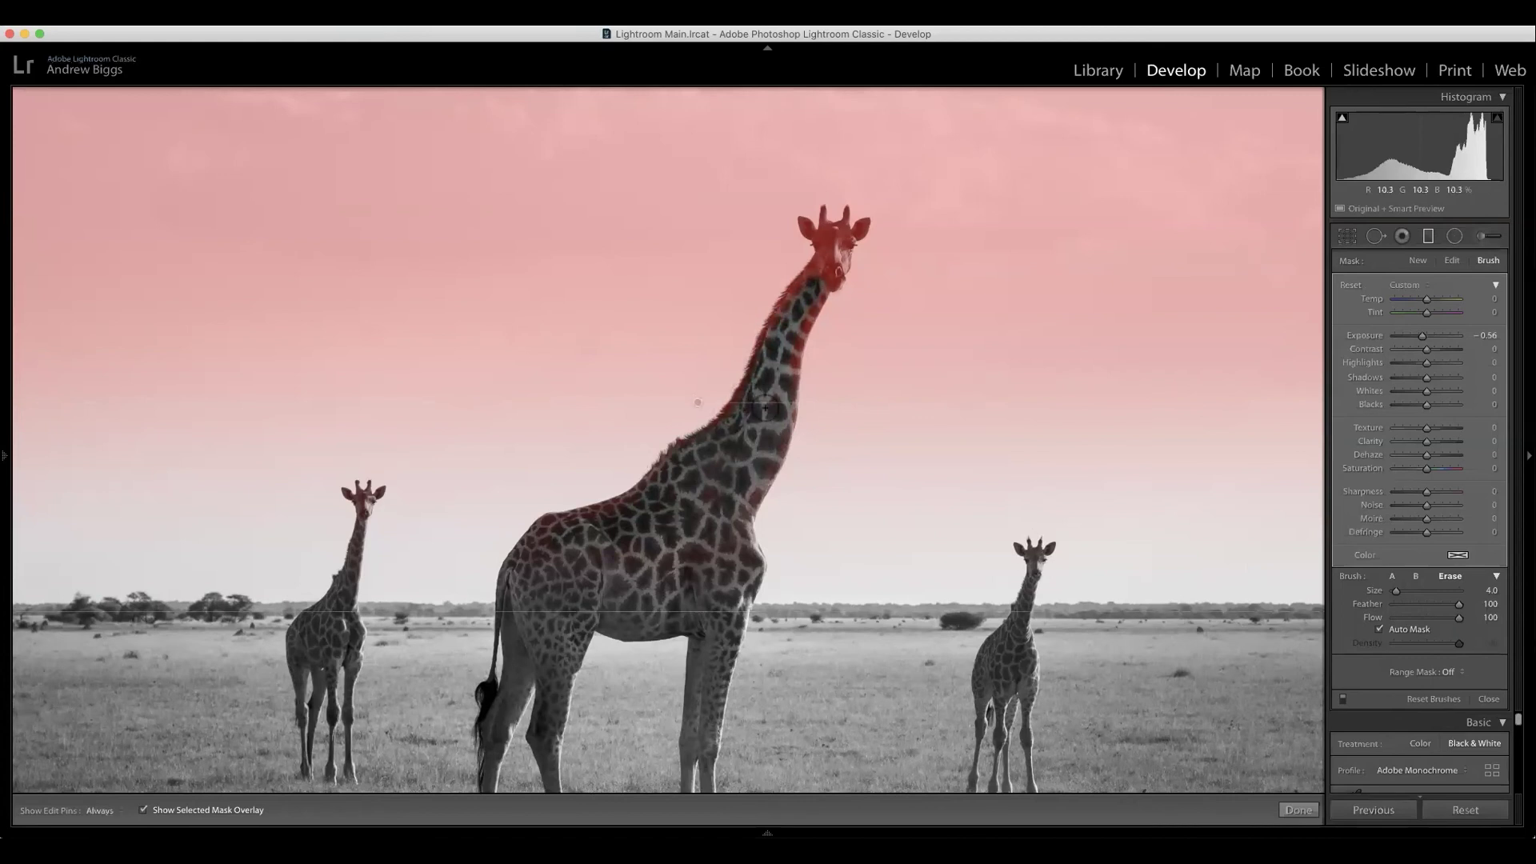
Erase the graduated filter mask from the main giraffe's head with a smaller brush of size 2.0.
left_click(765, 409)
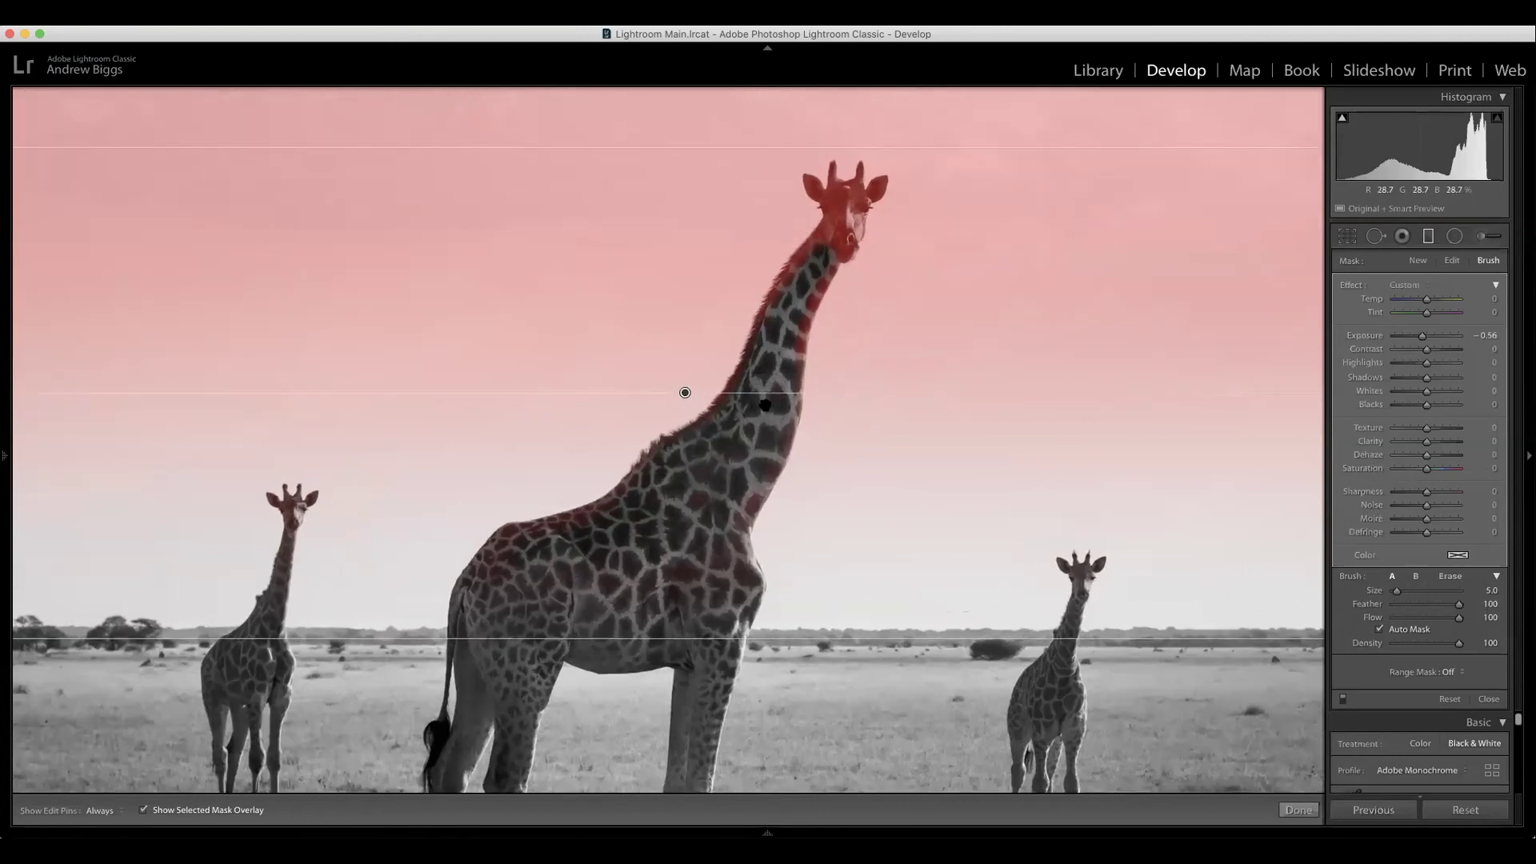
left_click_drag(950, 240, 775, 372)
key("alt")
key("bracketleft")
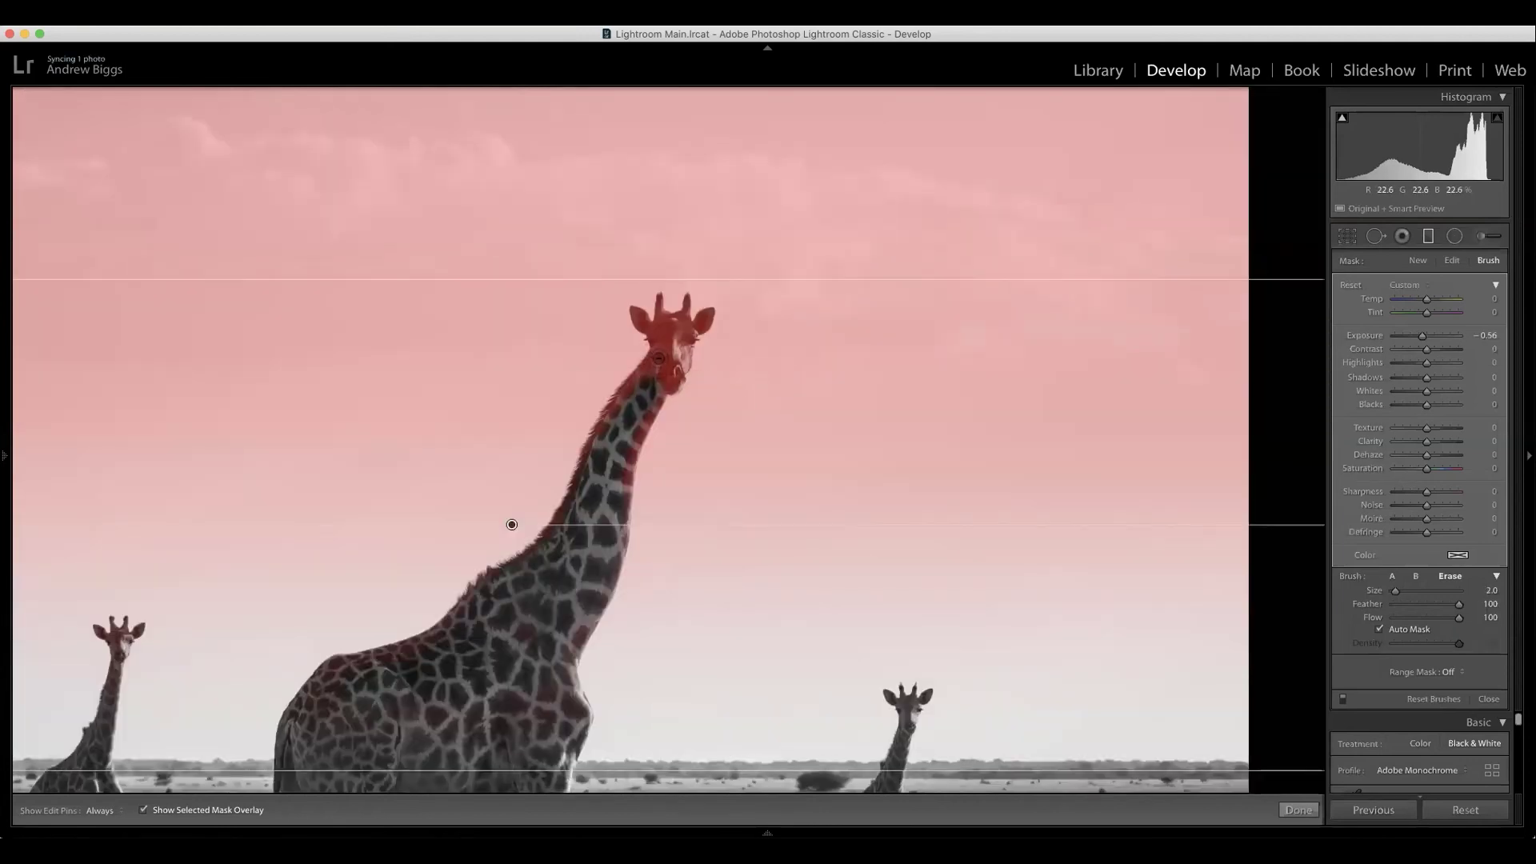
key("h")
mouse_move(663, 330)
left_mouse_down()
mouse_move(672, 348)
mouse_move(623, 394)
mouse_move(628, 408)
mouse_move(652, 392)
mouse_move(630, 472)
mouse_move(644, 387)
mouse_move(673, 373)
mouse_move(663, 317)
mouse_move(688, 352)
mouse_move(661, 388)
mouse_move(636, 312)
mouse_move(707, 316)
mouse_move(671, 345)
left_mouse_up()
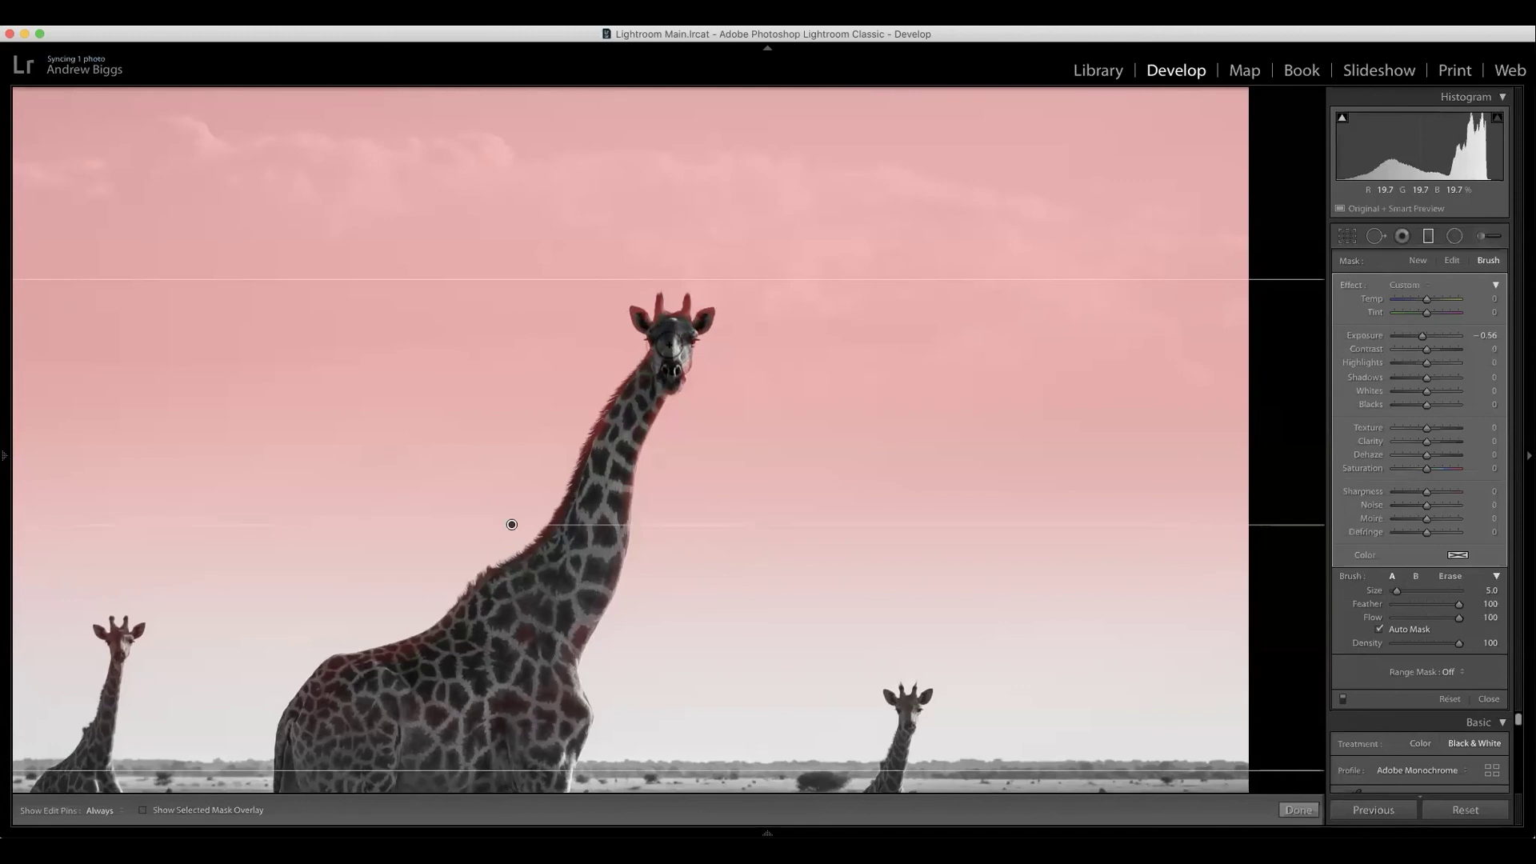
Compare the full photo with and without the mask overlay, and close the Graduated Filter.
key("o")
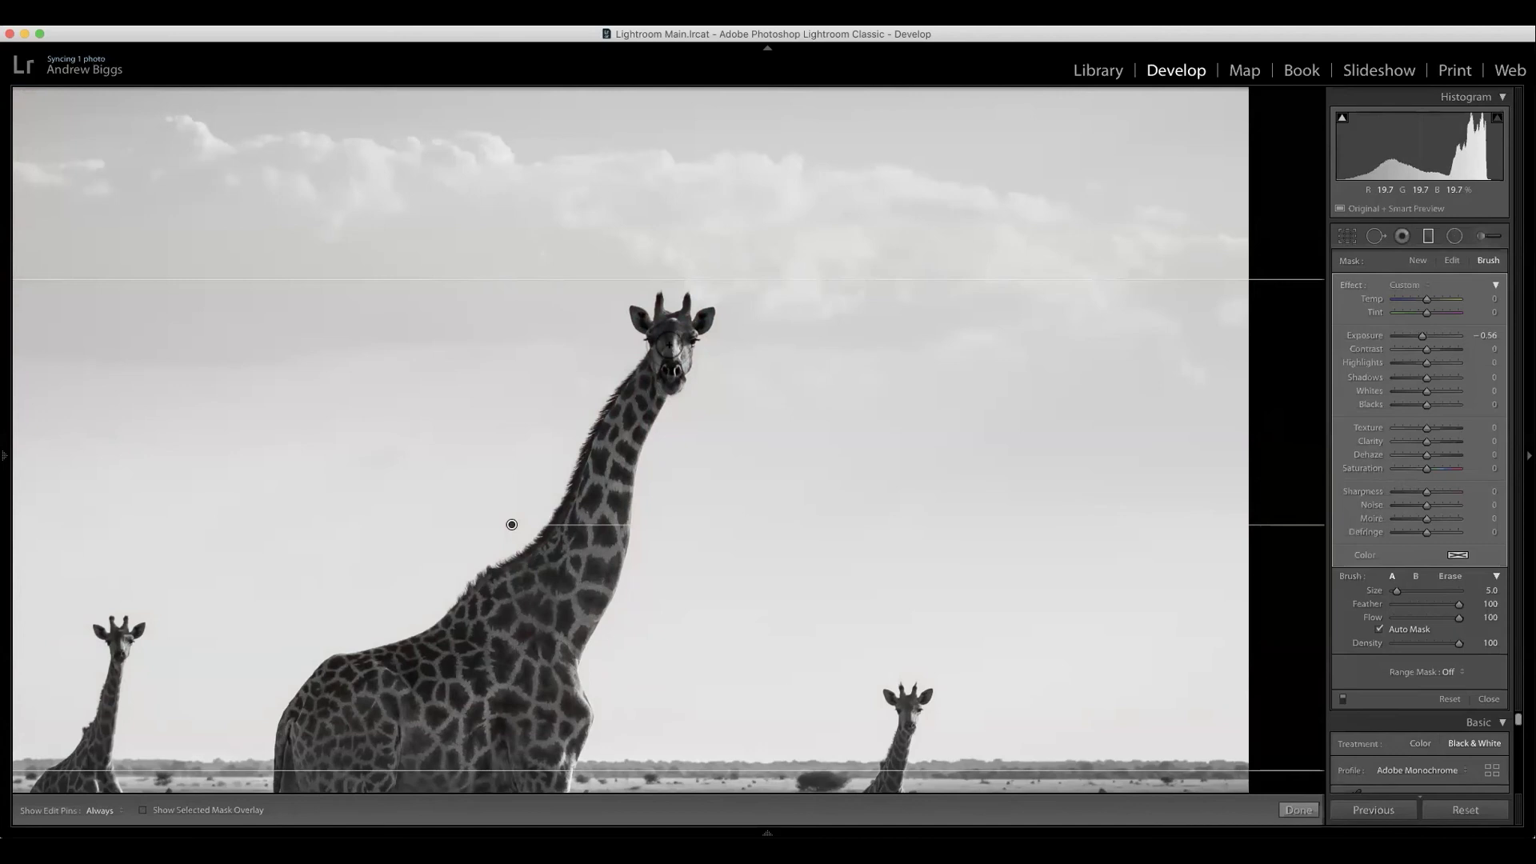
key("z")
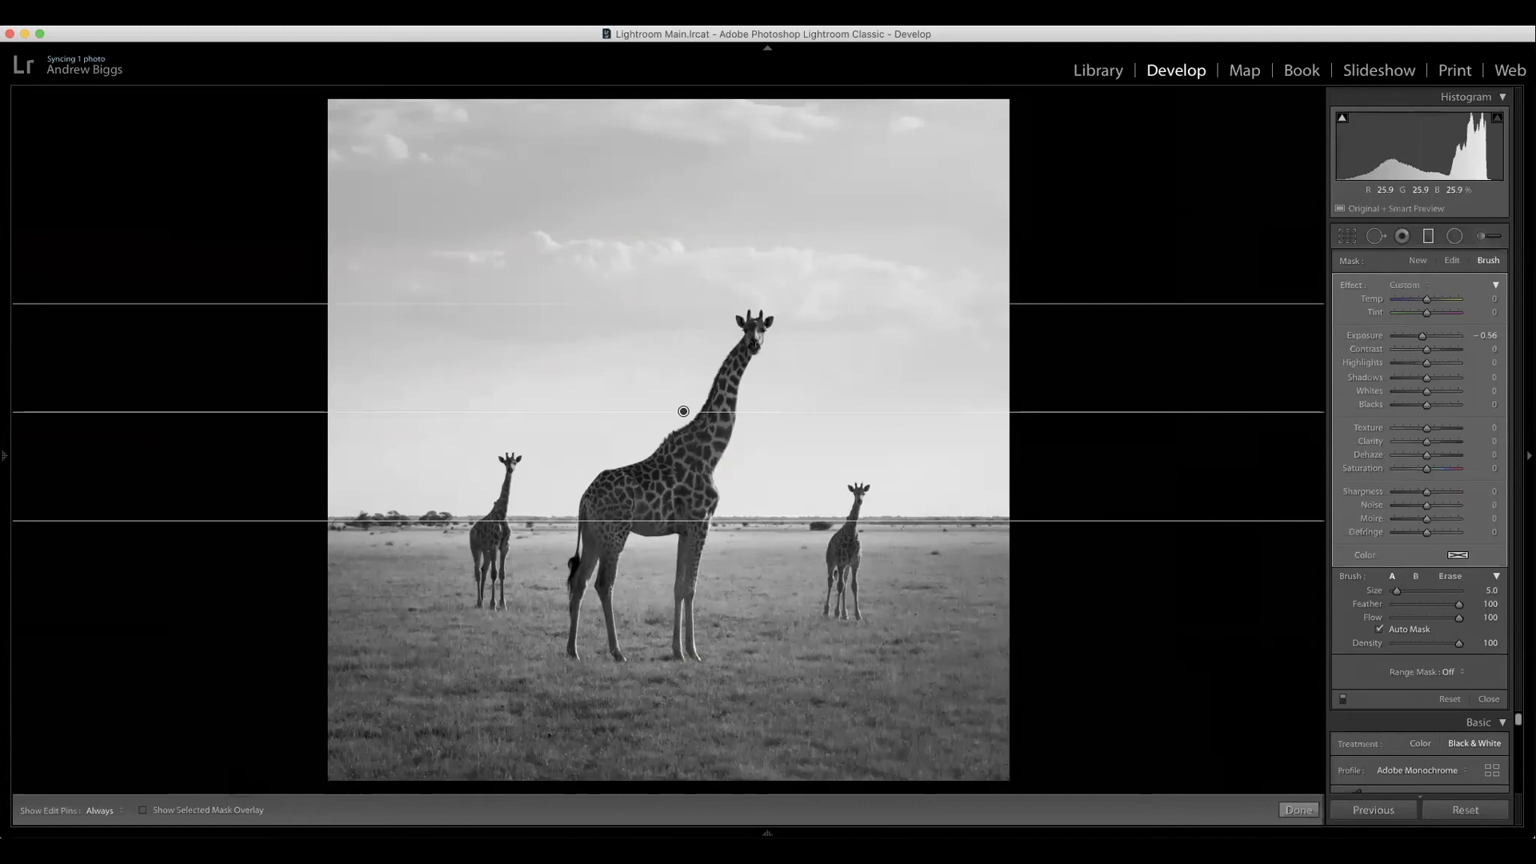
left_click(144, 811)
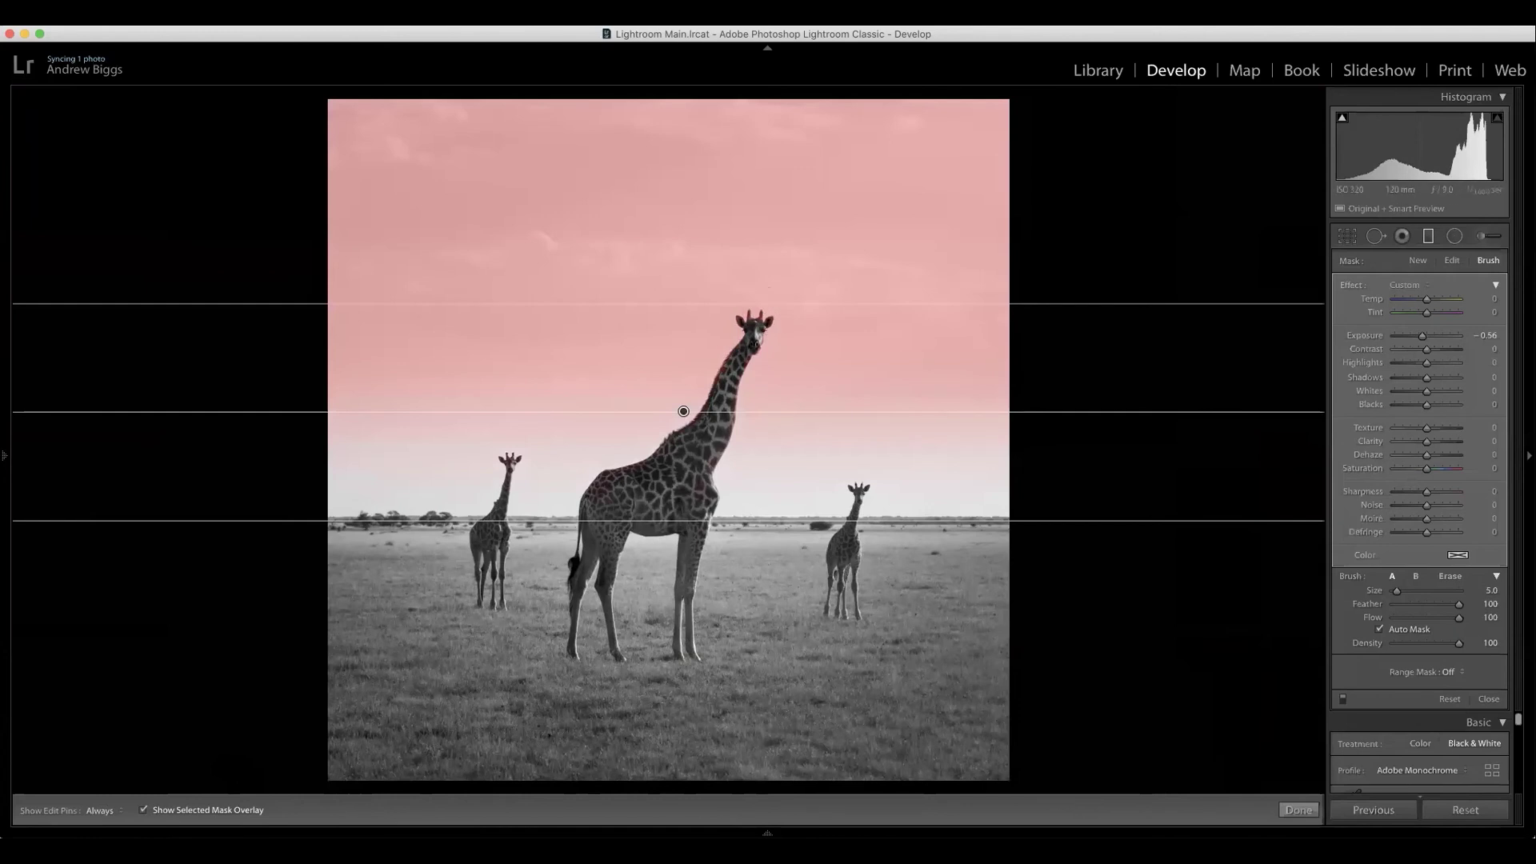
left_click(154, 812)
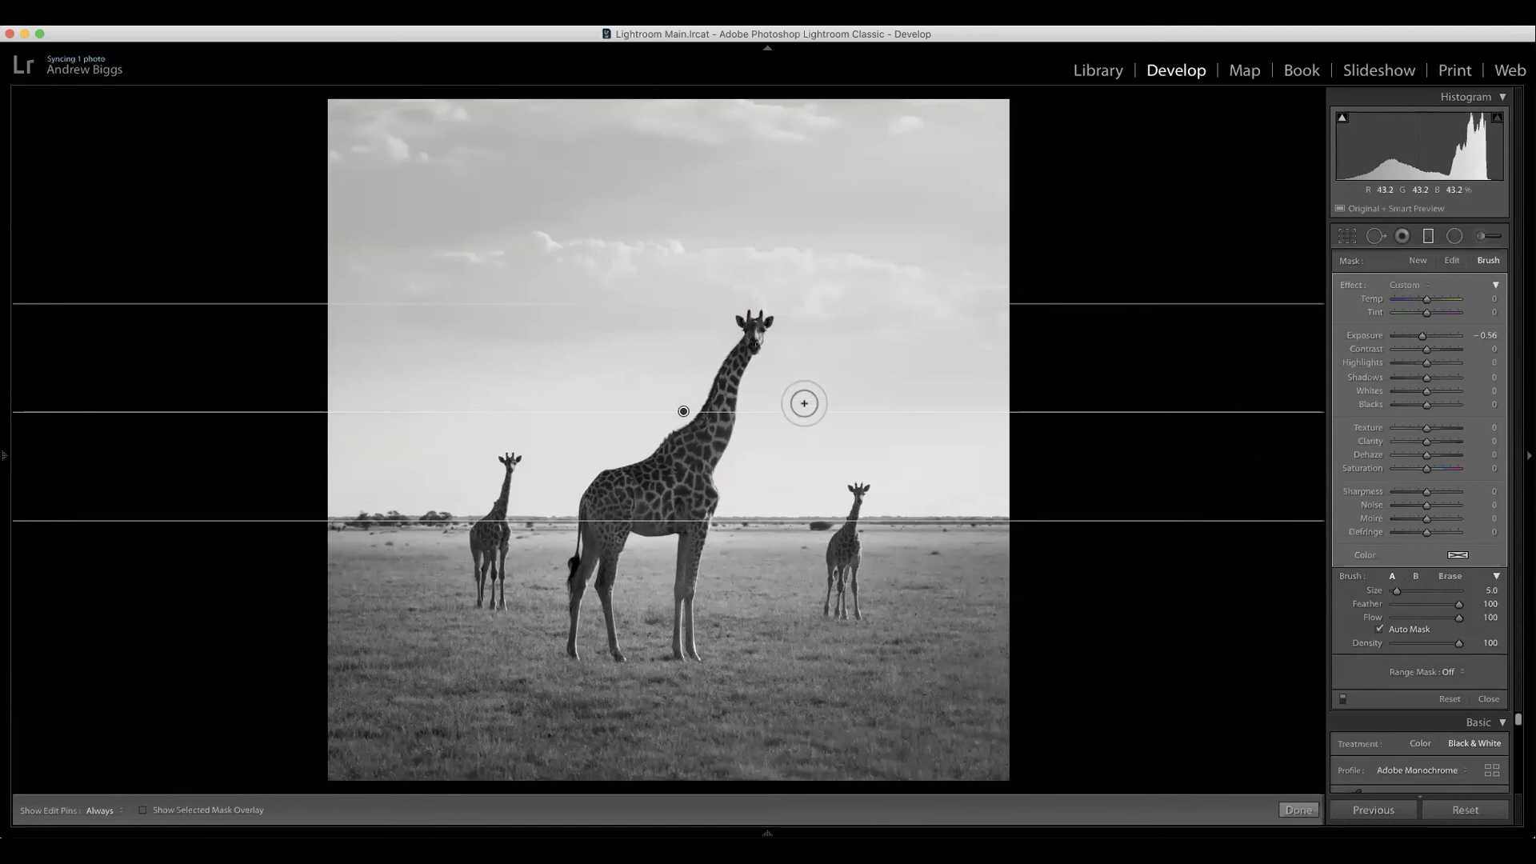
left_click(1425, 238)
left_click(1429, 239)
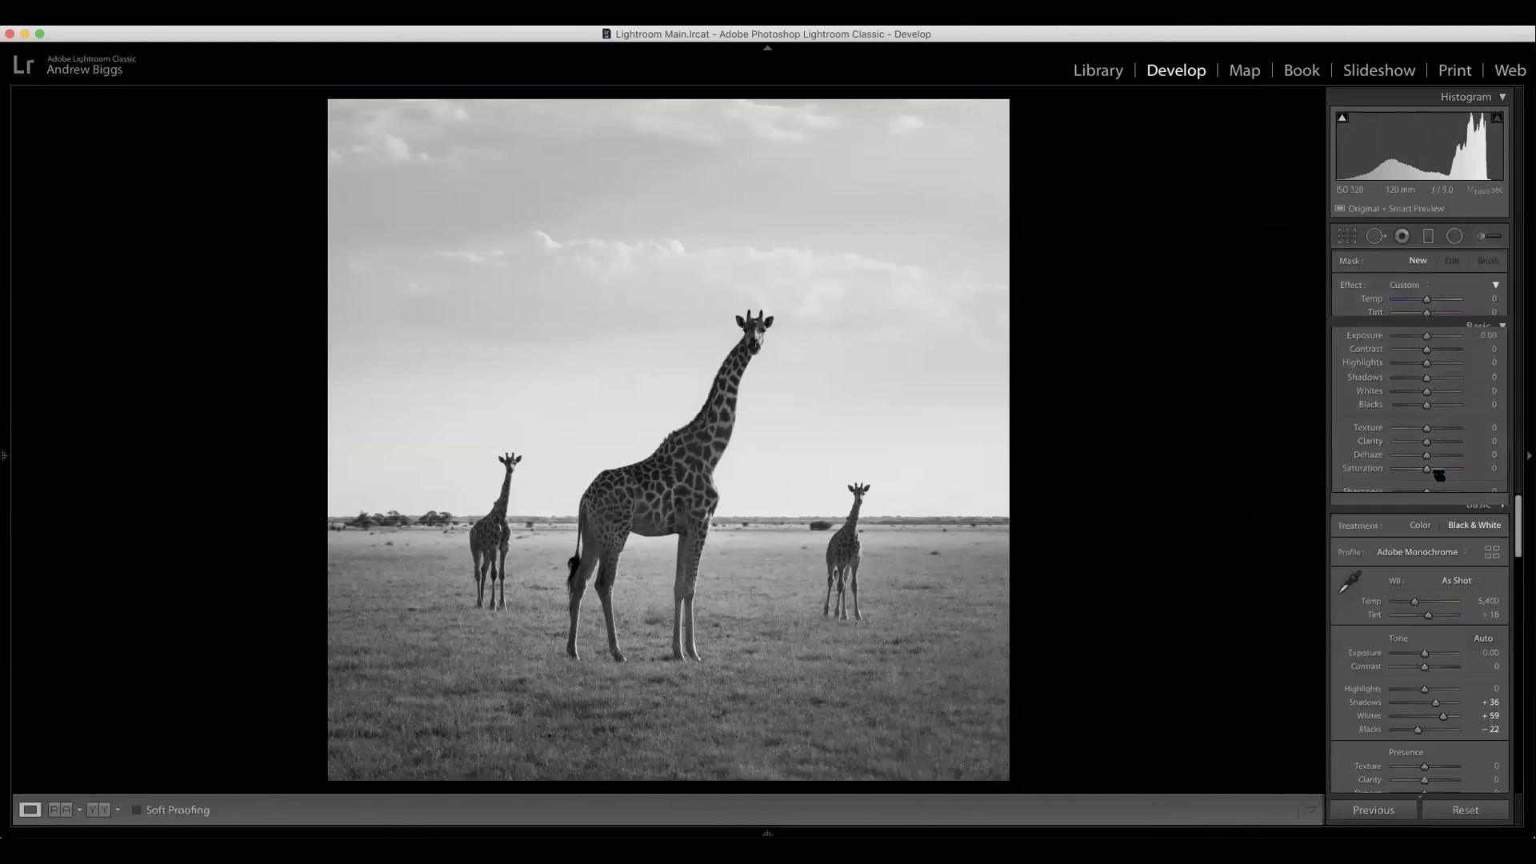
Set the sharpening Masking to 49.
left_click_drag(1519, 286, 1518, 580)
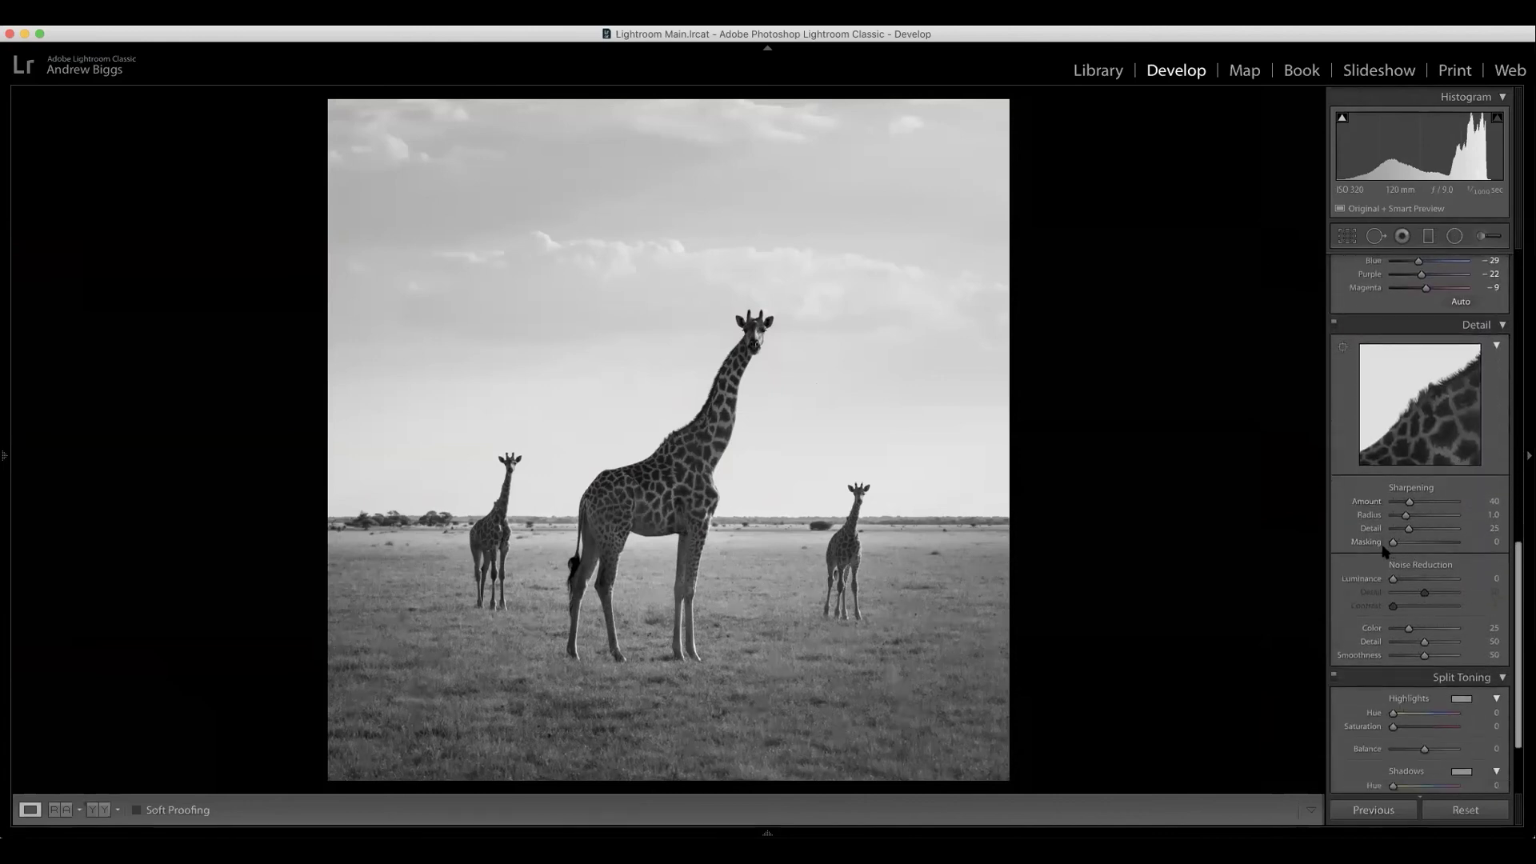
left_click_drag(1393, 543, 1508, 560)
Give the shadows a warm split tone with Hue 45 and Saturation 10.
scroll(1505, 600, "down", 3)
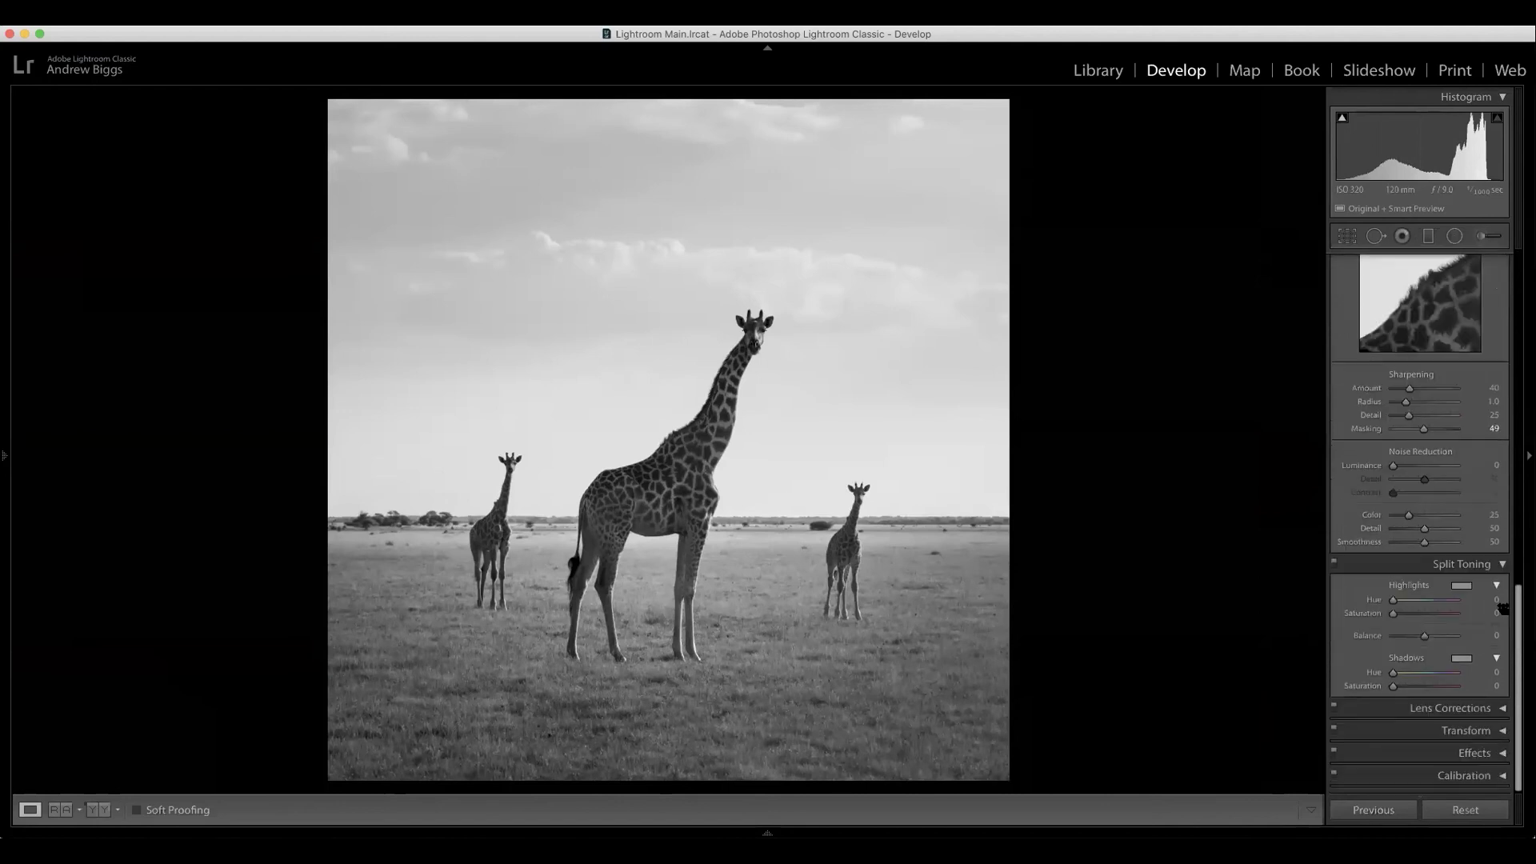
left_click(1494, 669)
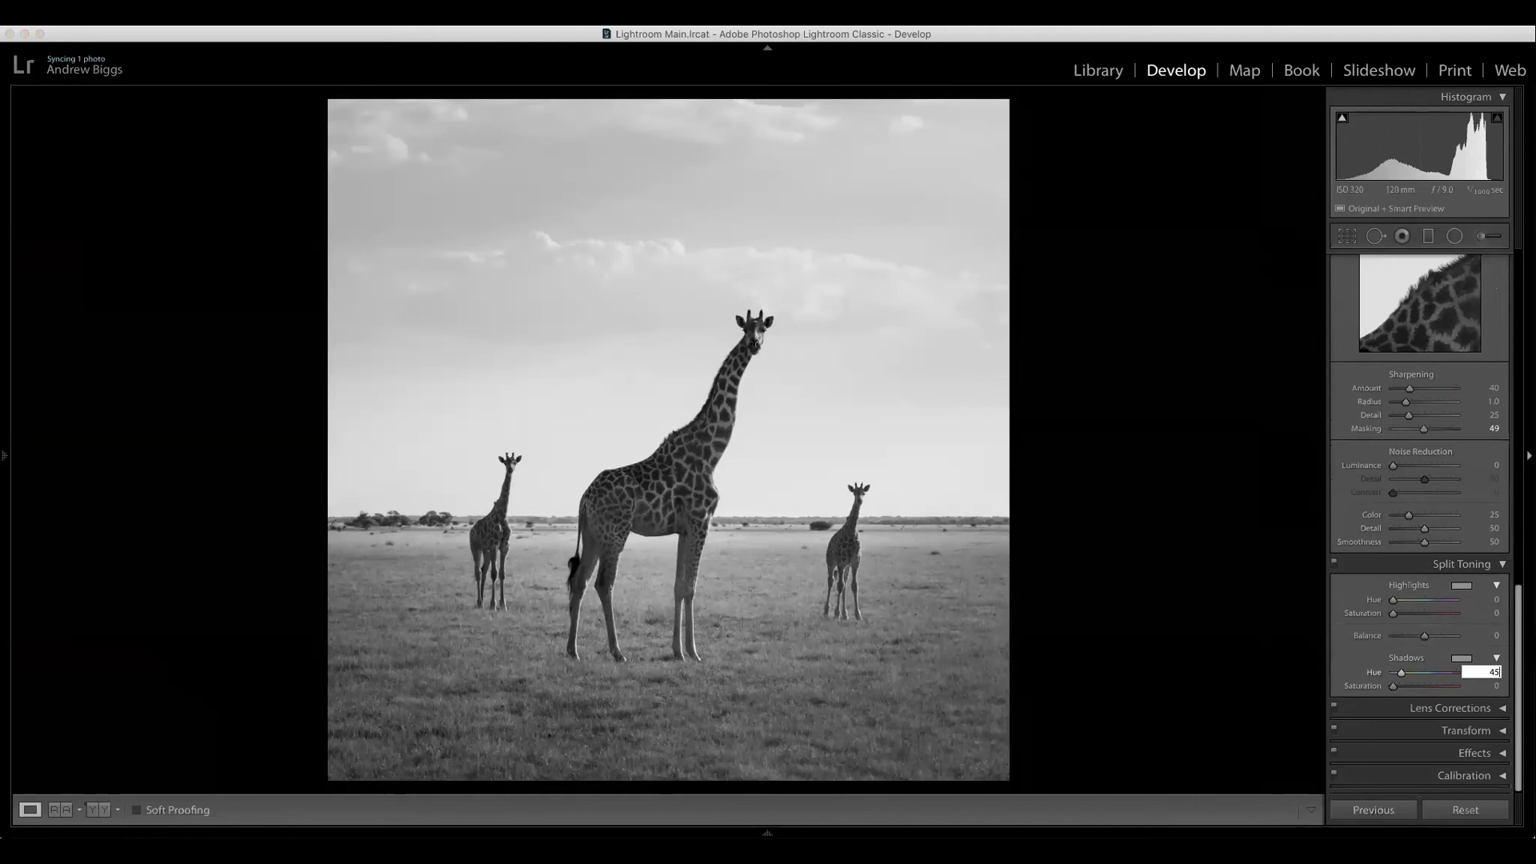
key("Return")
left_click_drag(1394, 688, 1399, 689)
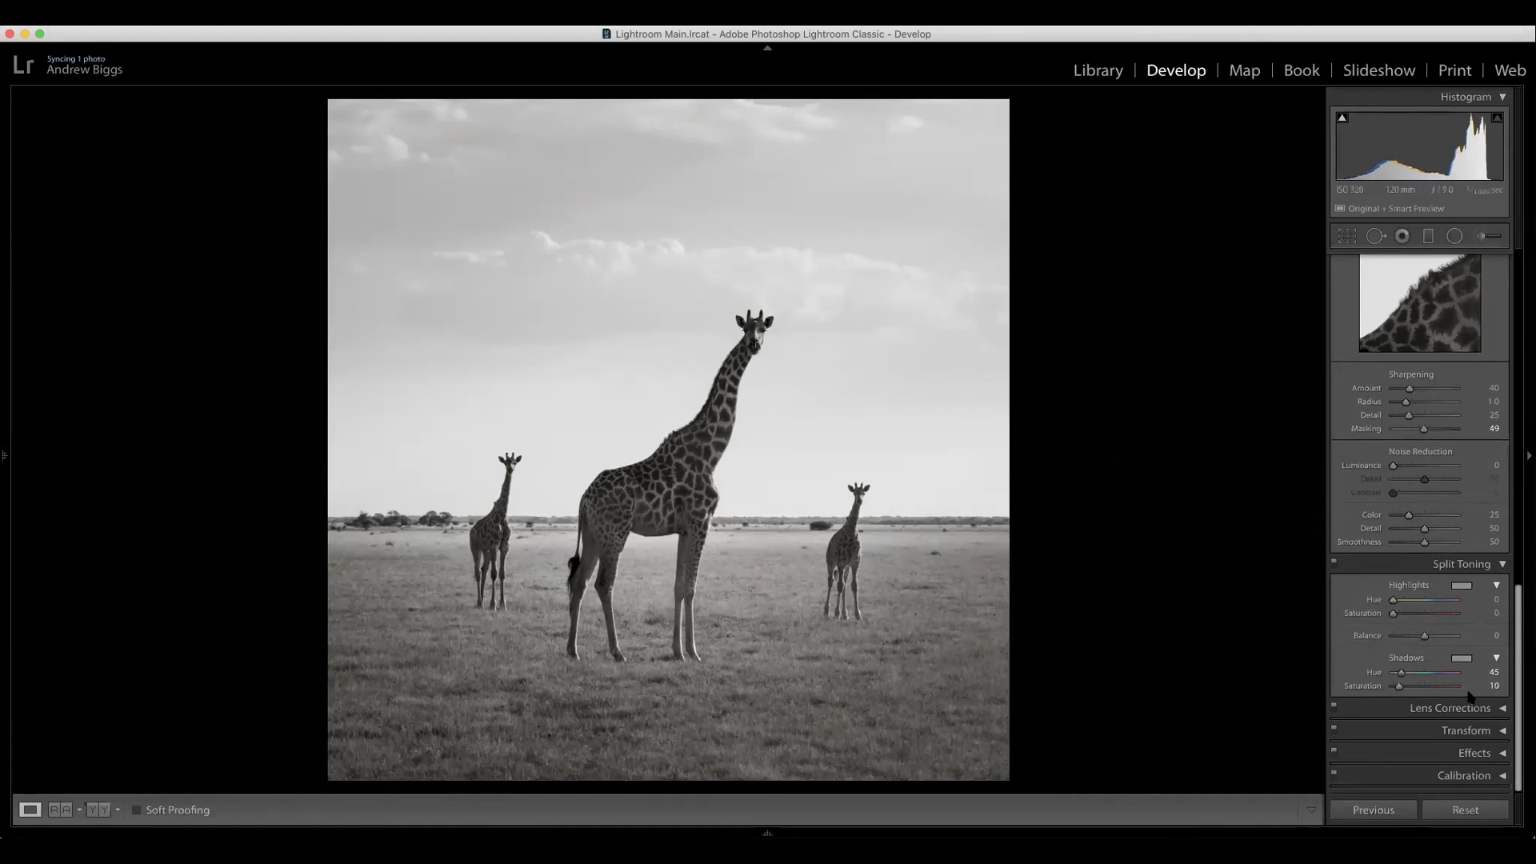
Fine-tune the Saturation of the shadow split tone.
left_click_drag(1399, 687, 1392, 679)
left_click_drag(1397, 688, 1401, 688)
Open the colour photo of the giraffe with the flying bird and crop its lower edge to remove the trees.
key("g")
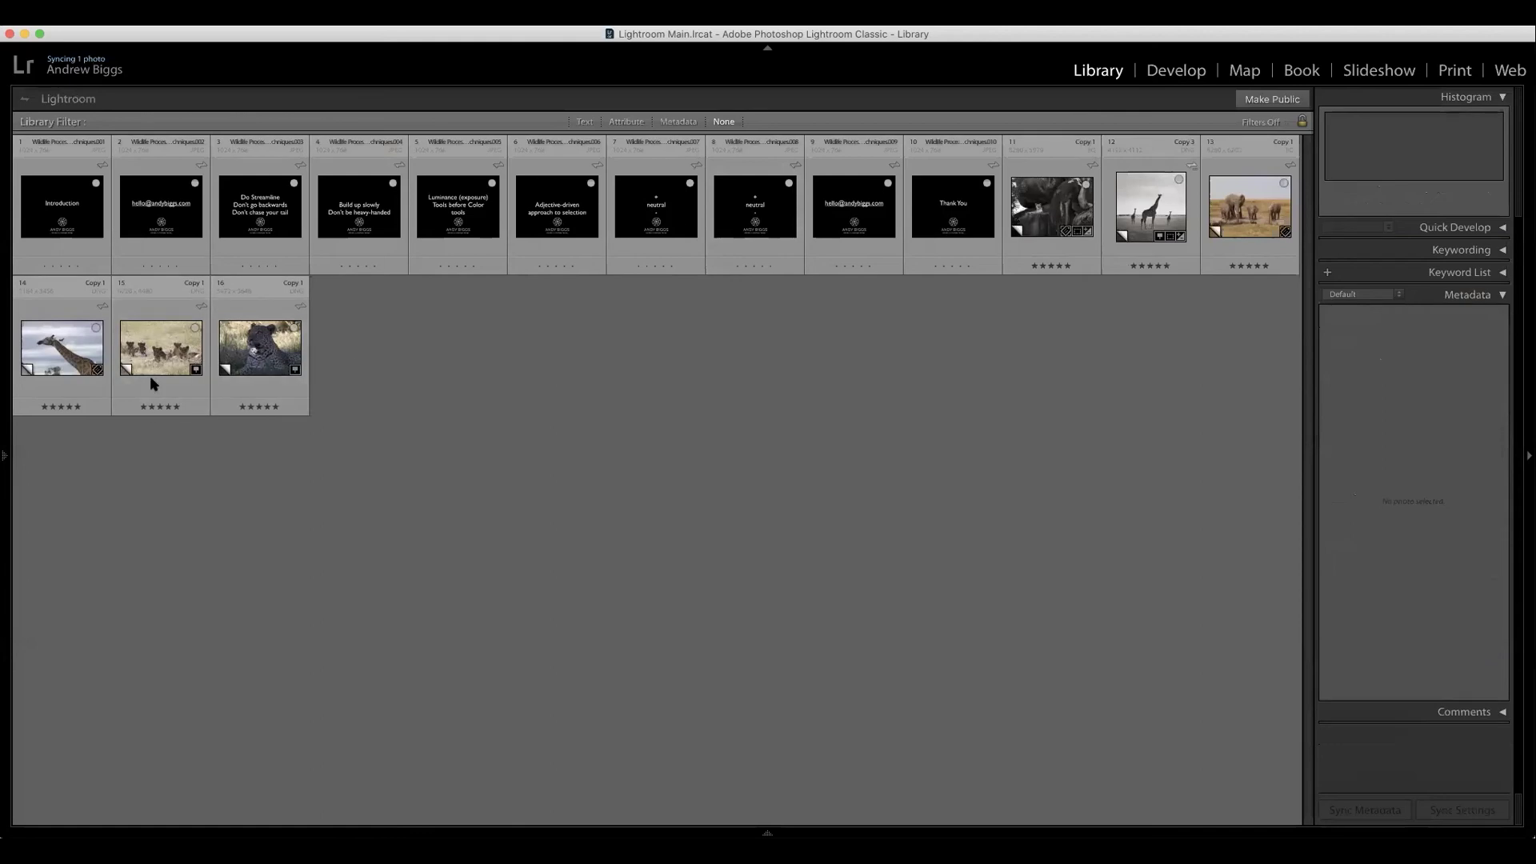
double_click(50, 340)
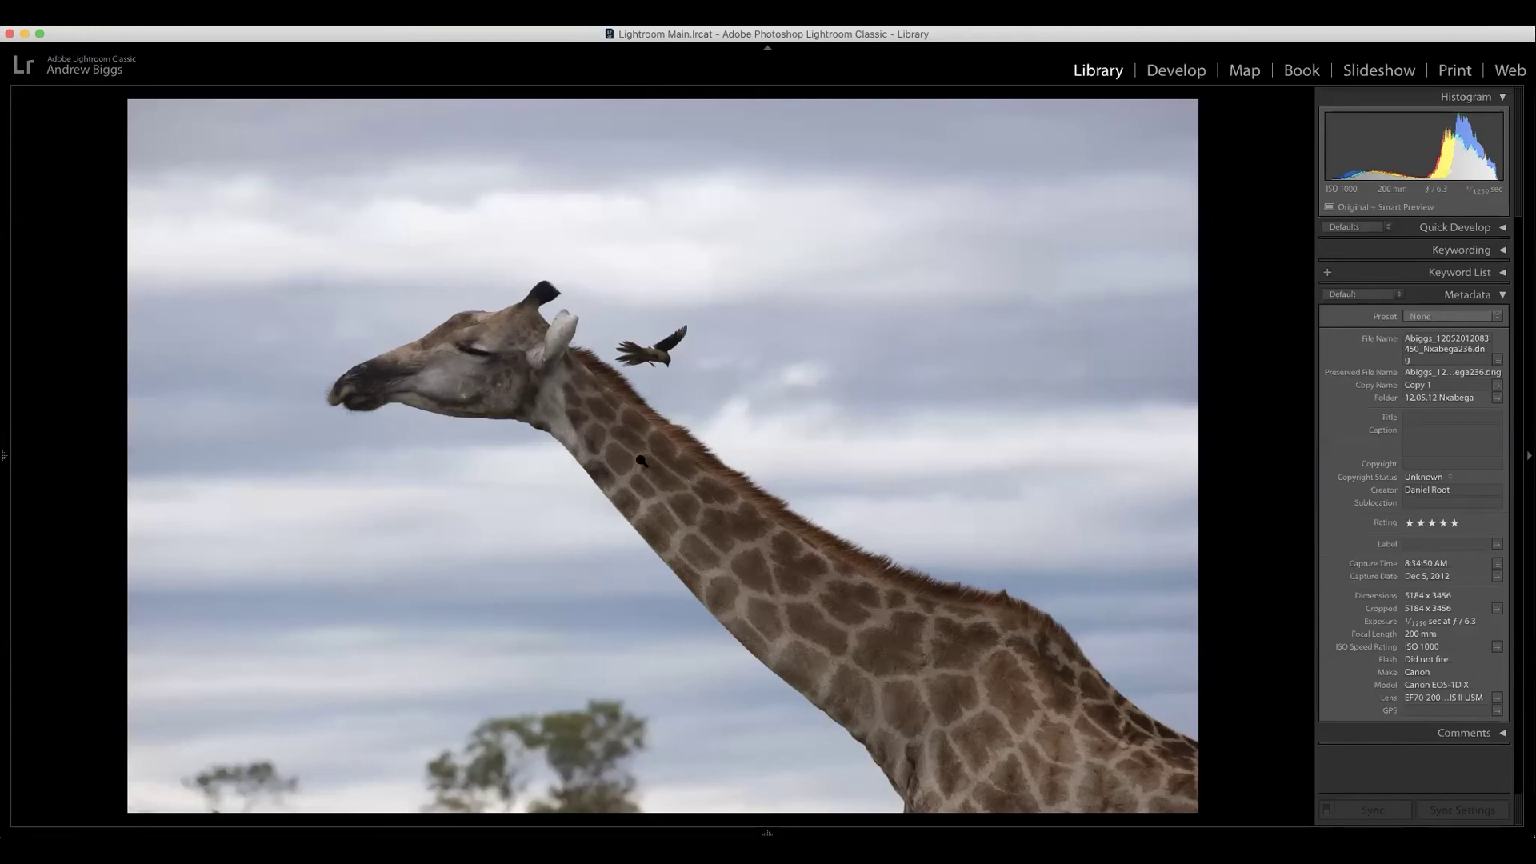
key("r")
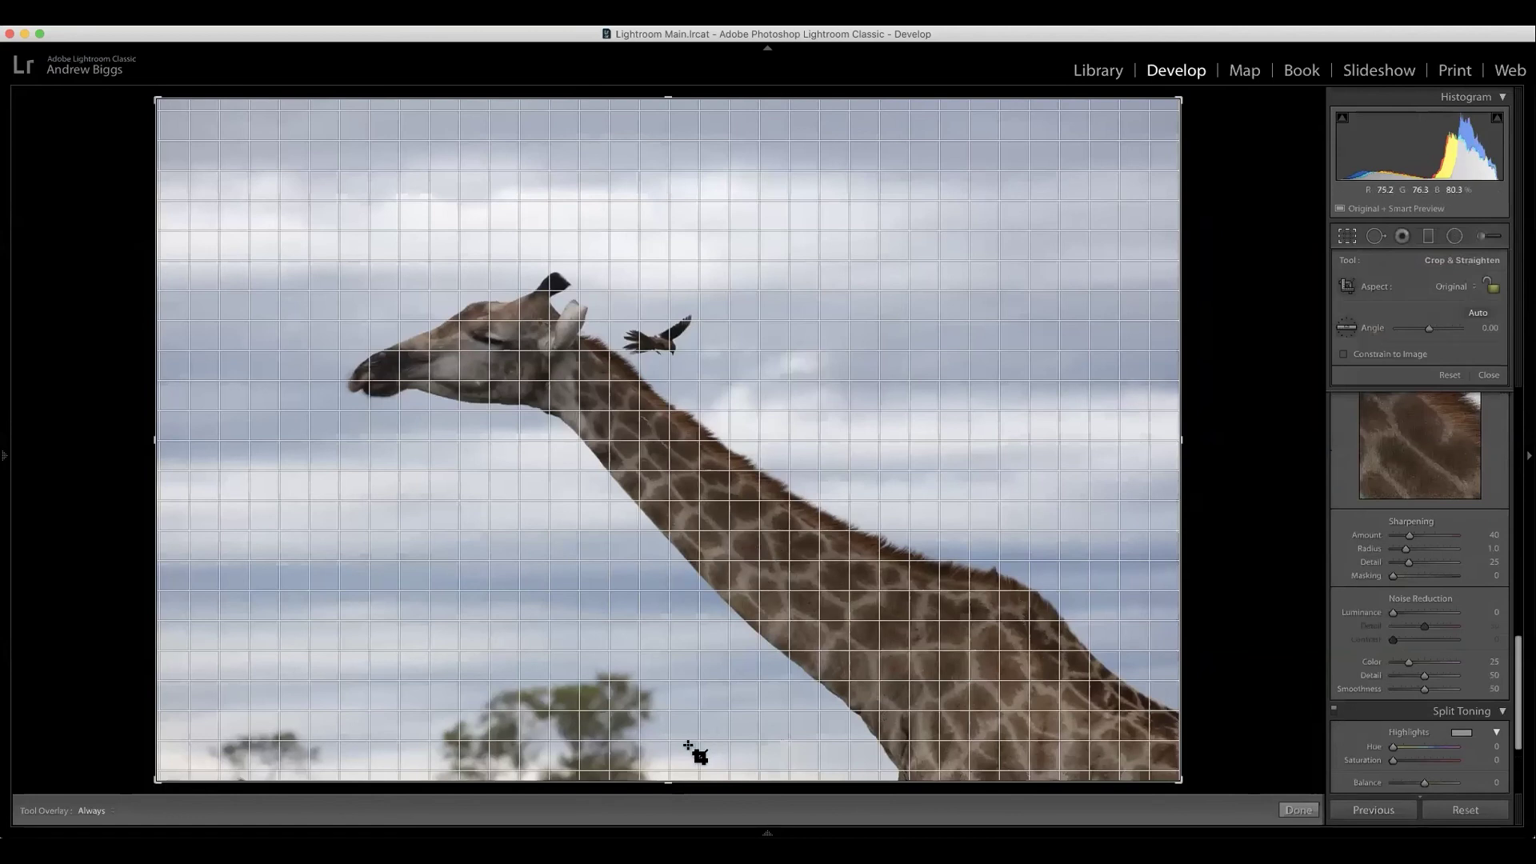
mouse_move(676, 775)
left_mouse_down()
mouse_move(692, 722)
mouse_move(686, 751)
left_mouse_up()
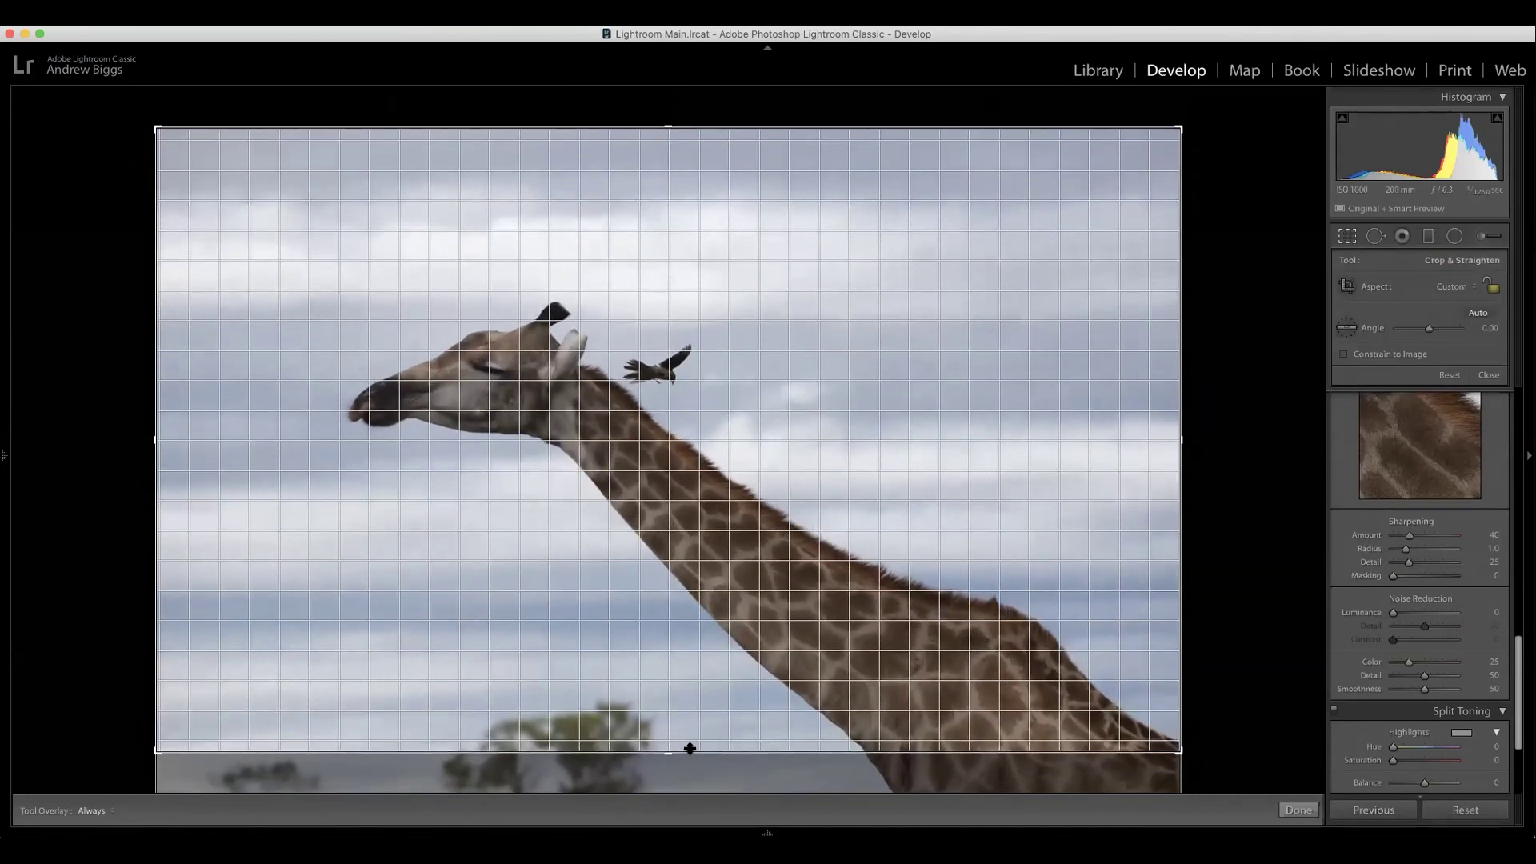
left_click_drag(667, 751, 669, 725)
key("Return")
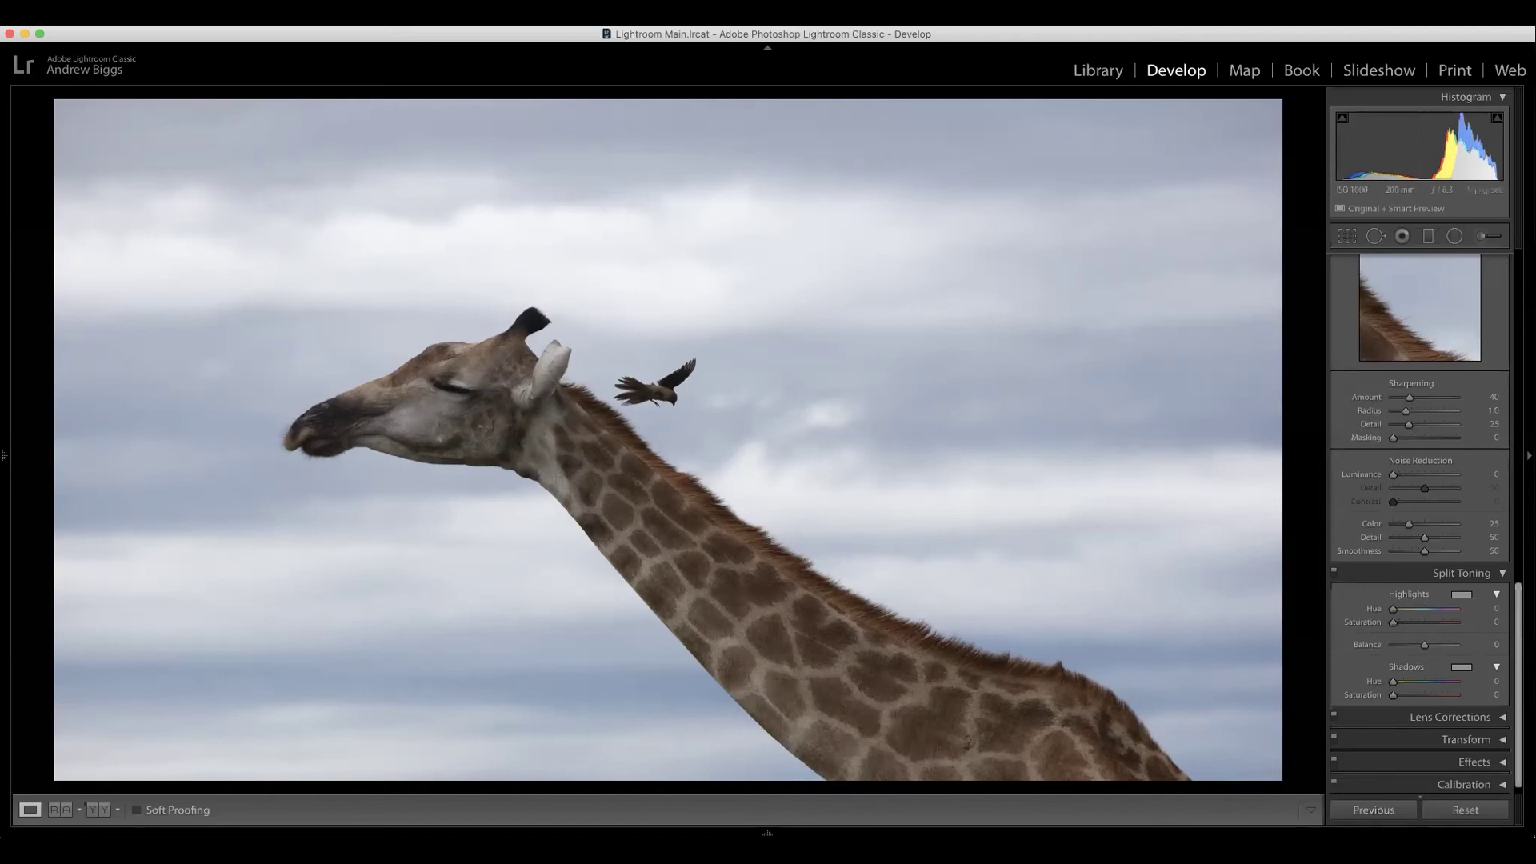
Convert the photo to black and white, and set Whites to +55 and Blacks to -20.
scroll(1420, 480, "up", 10)
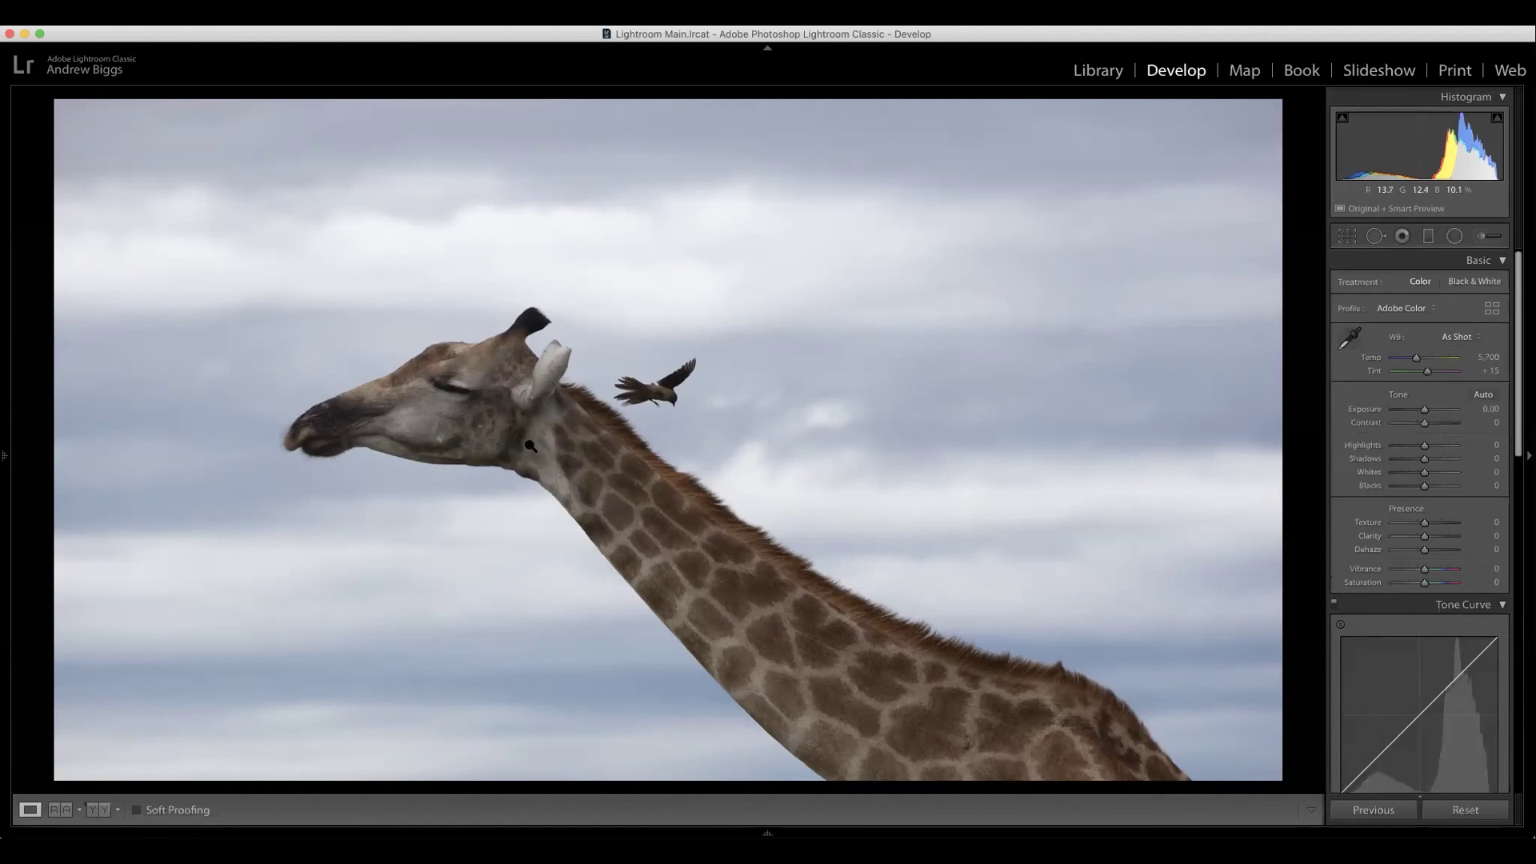
left_click(1474, 284)
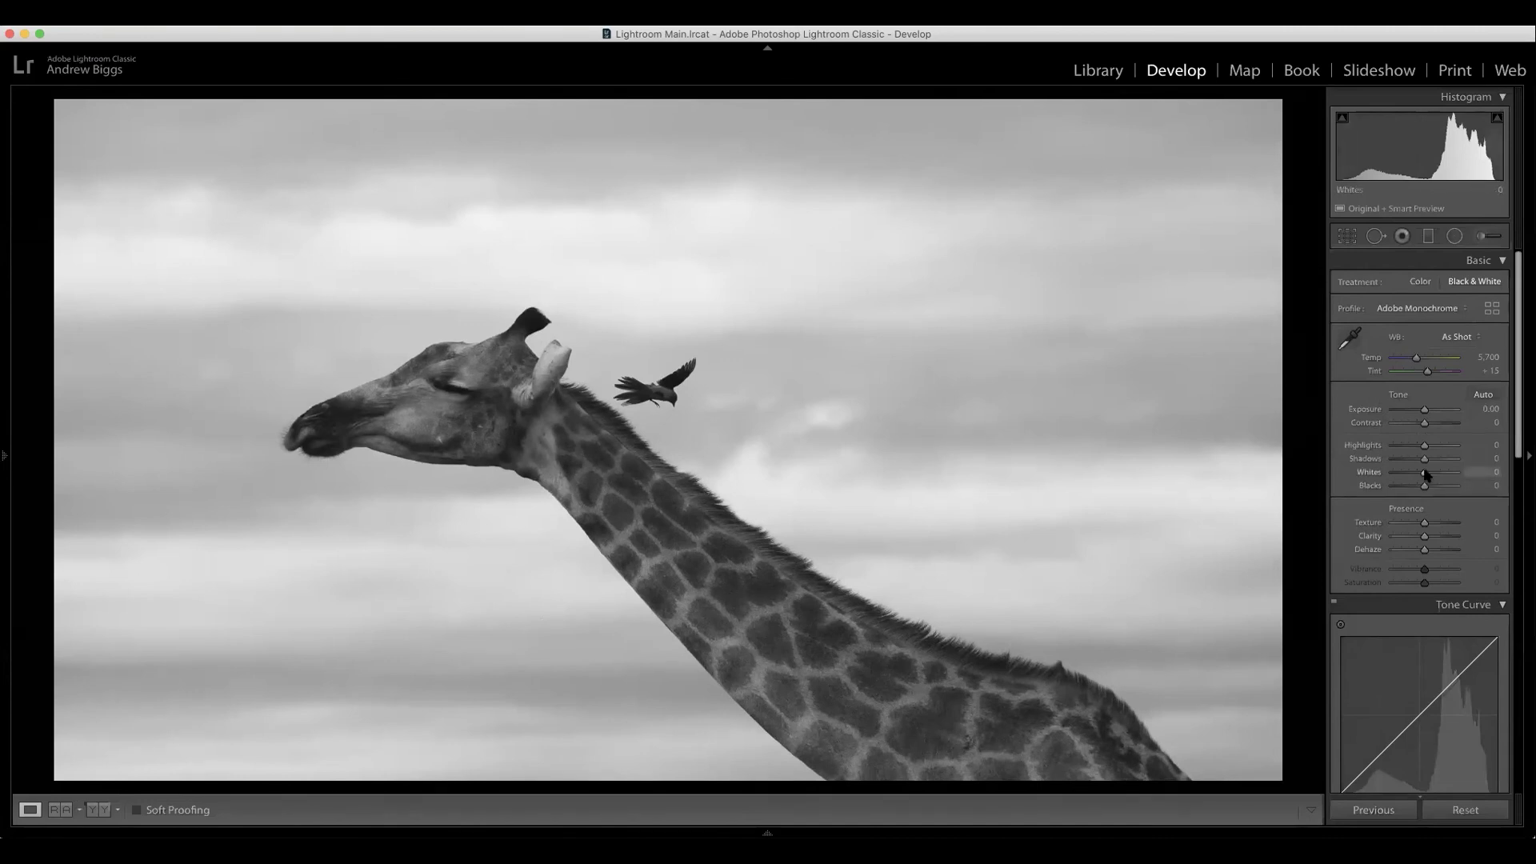
left_click_drag(1430, 477, 1447, 486)
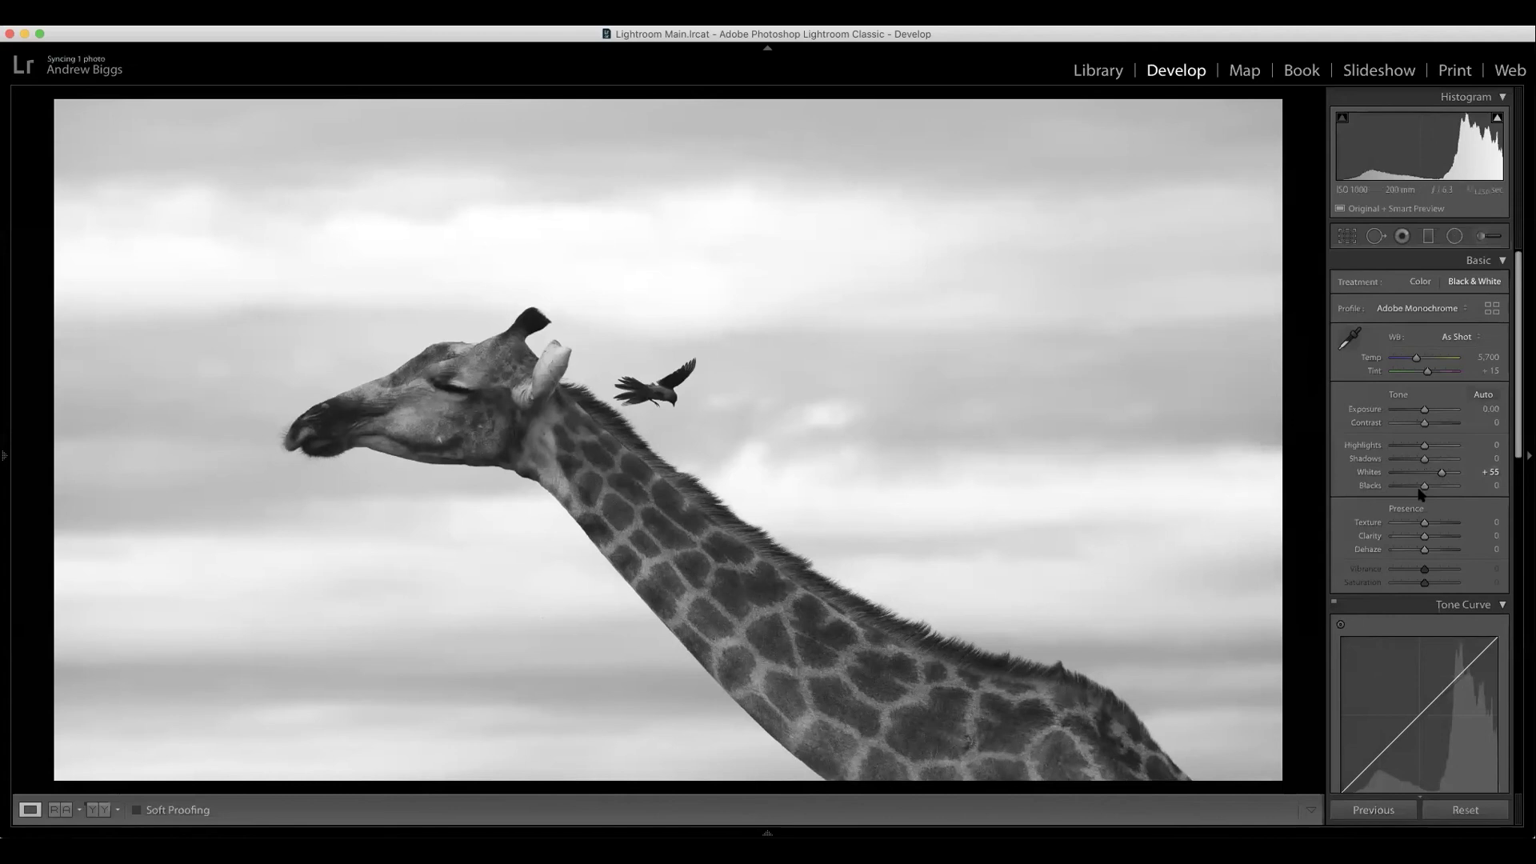
left_click_drag(1427, 486, 1420, 486)
Adjust the black-and-white mix to Orange +16, Yellow +31, Green +20, Aqua +2, Blue -3, Purple -3 and Magenta +6.
scroll(1432, 512, "down", 10)
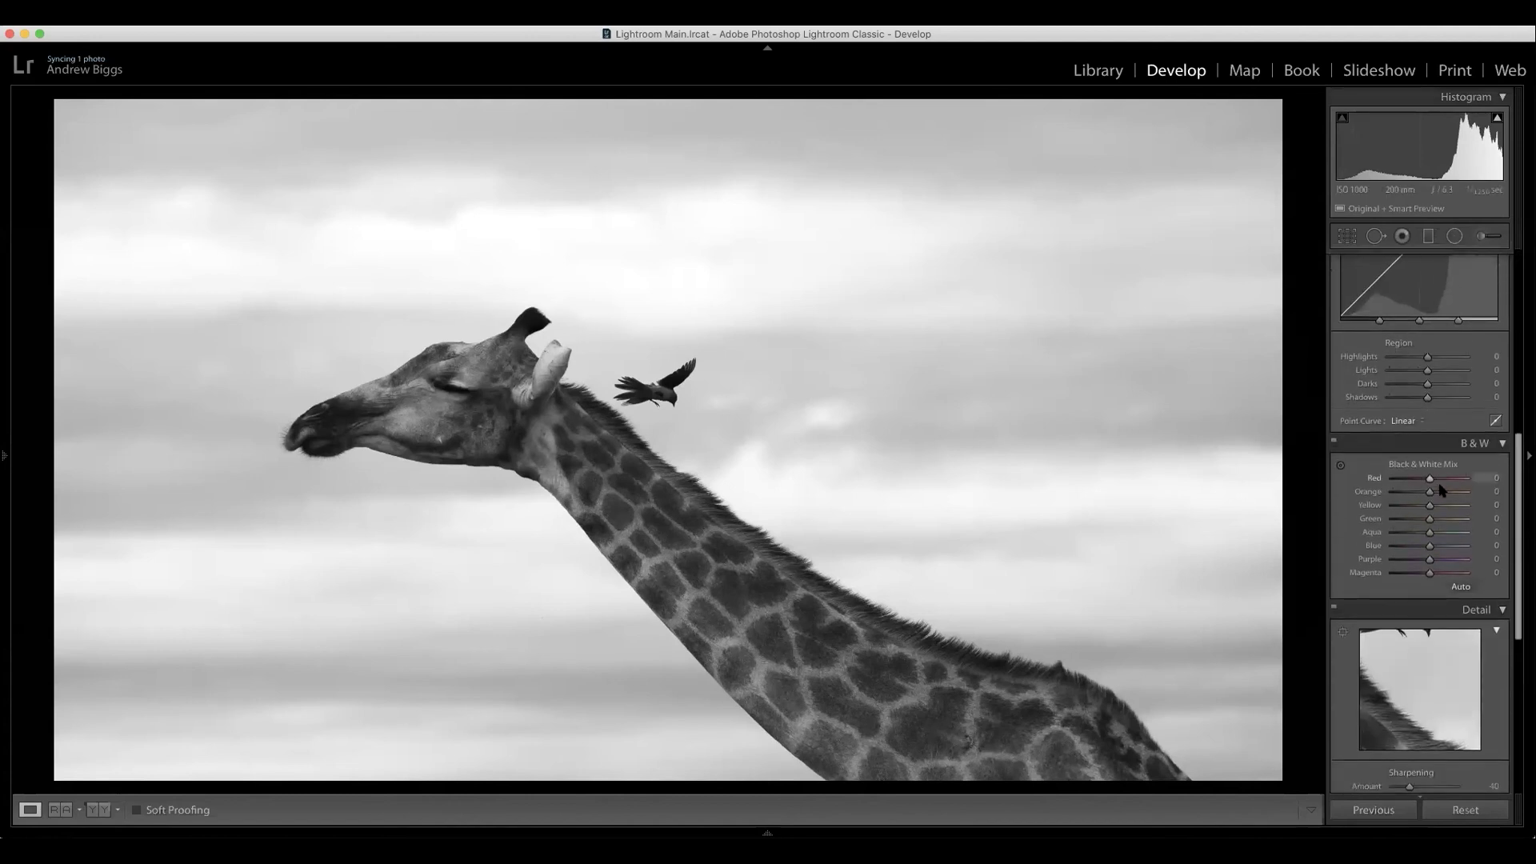
mouse_move(1434, 523)
left_mouse_down()
mouse_move(1416, 520)
mouse_move(1448, 508)
mouse_move(1433, 491)
mouse_move(1431, 573)
mouse_move(1431, 532)
left_mouse_up()
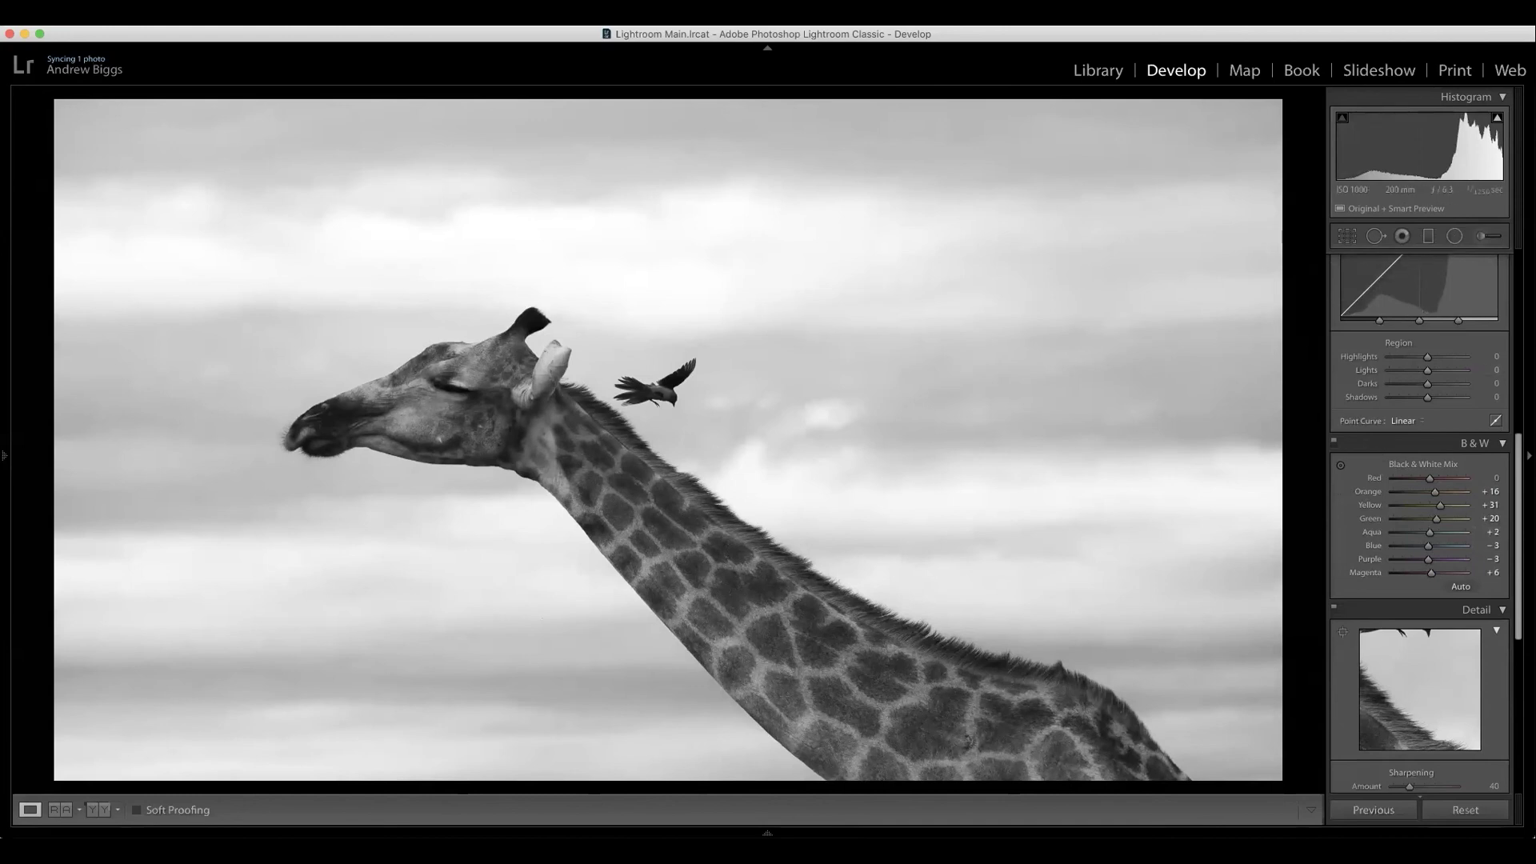
Set the photo's Exposure to +0.40 and Highlights to -27.
left_click_drag(1519, 457, 1519, 456)
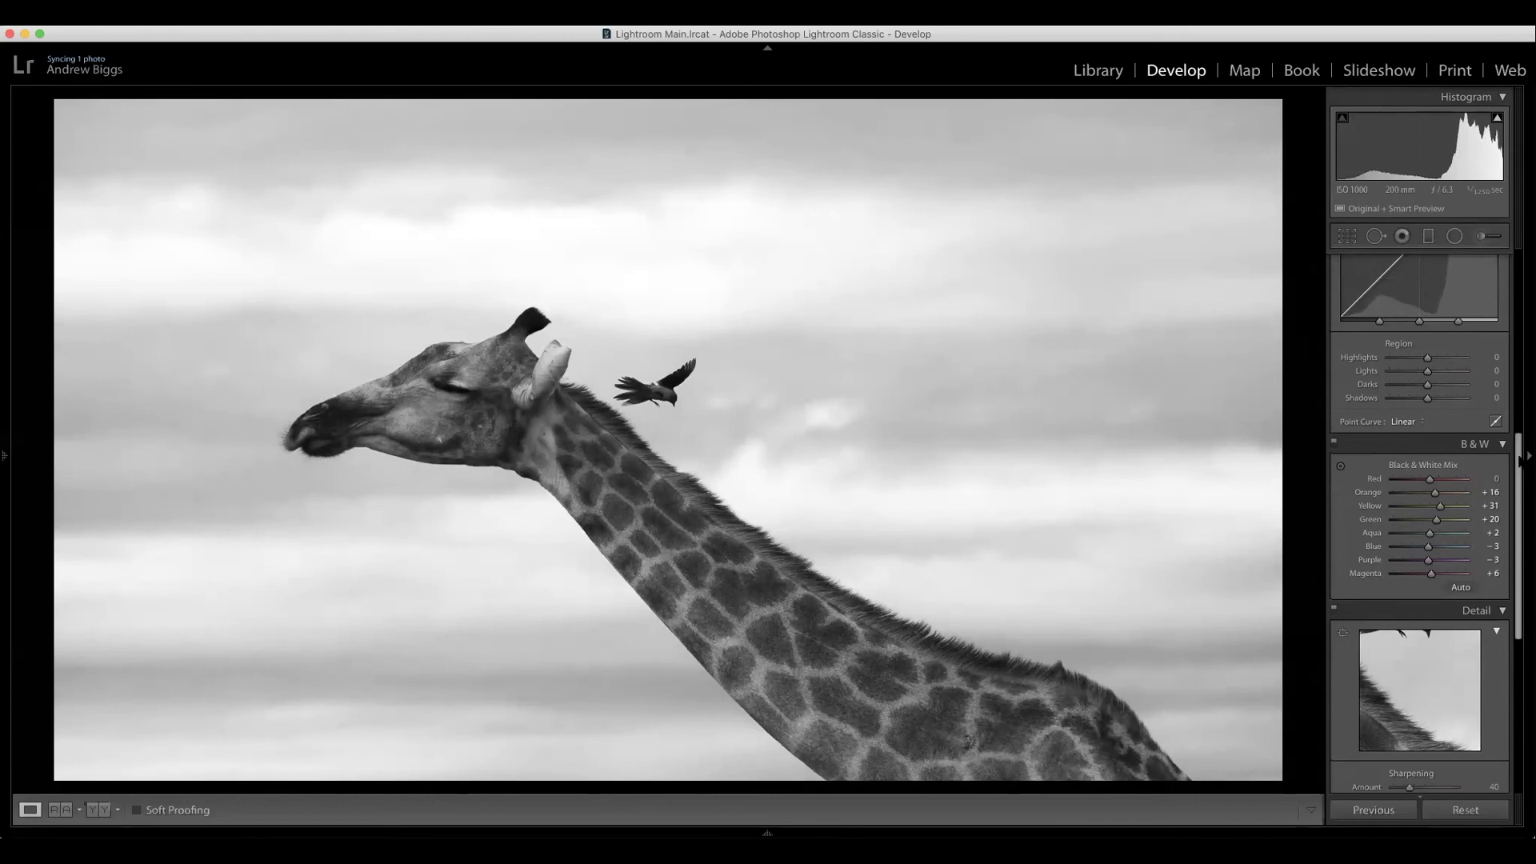
left_click_drag(1518, 457, 1519, 275)
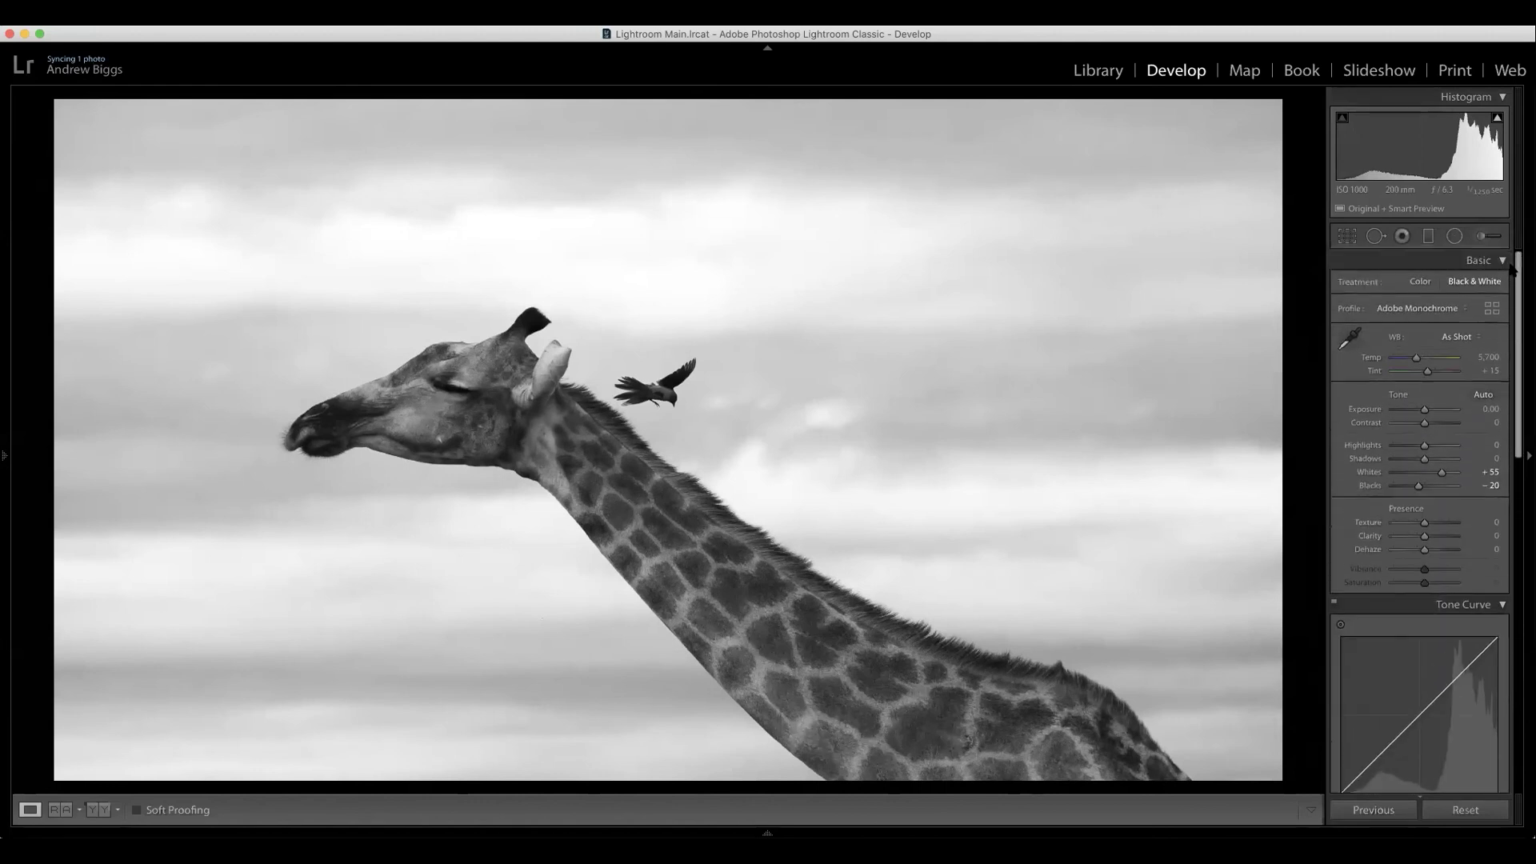
left_click_drag(1426, 415, 1390, 438)
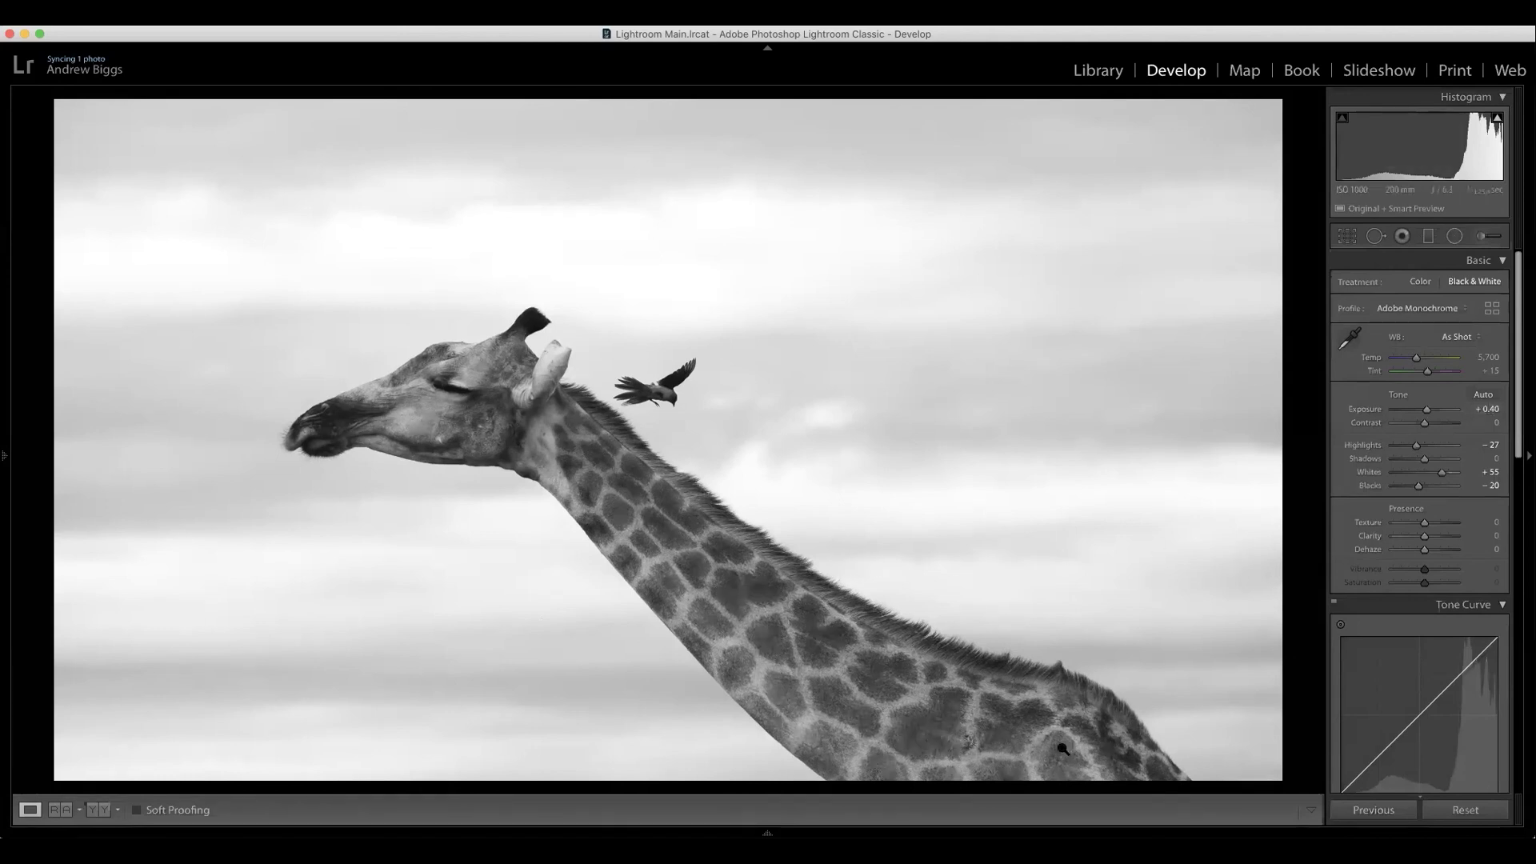
Add a large tilted radial filter over the giraffe, inverted with Feather 74, and widen it along the neck while checking the mask overlay.
left_click(1453, 236)
left_click_drag(588, 448, 1198, 755)
left_click_drag(1152, 641, 1155, 733)
mouse_move(588, 448)
left_mouse_down()
mouse_move(675, 549)
mouse_move(612, 466)
left_mouse_up()
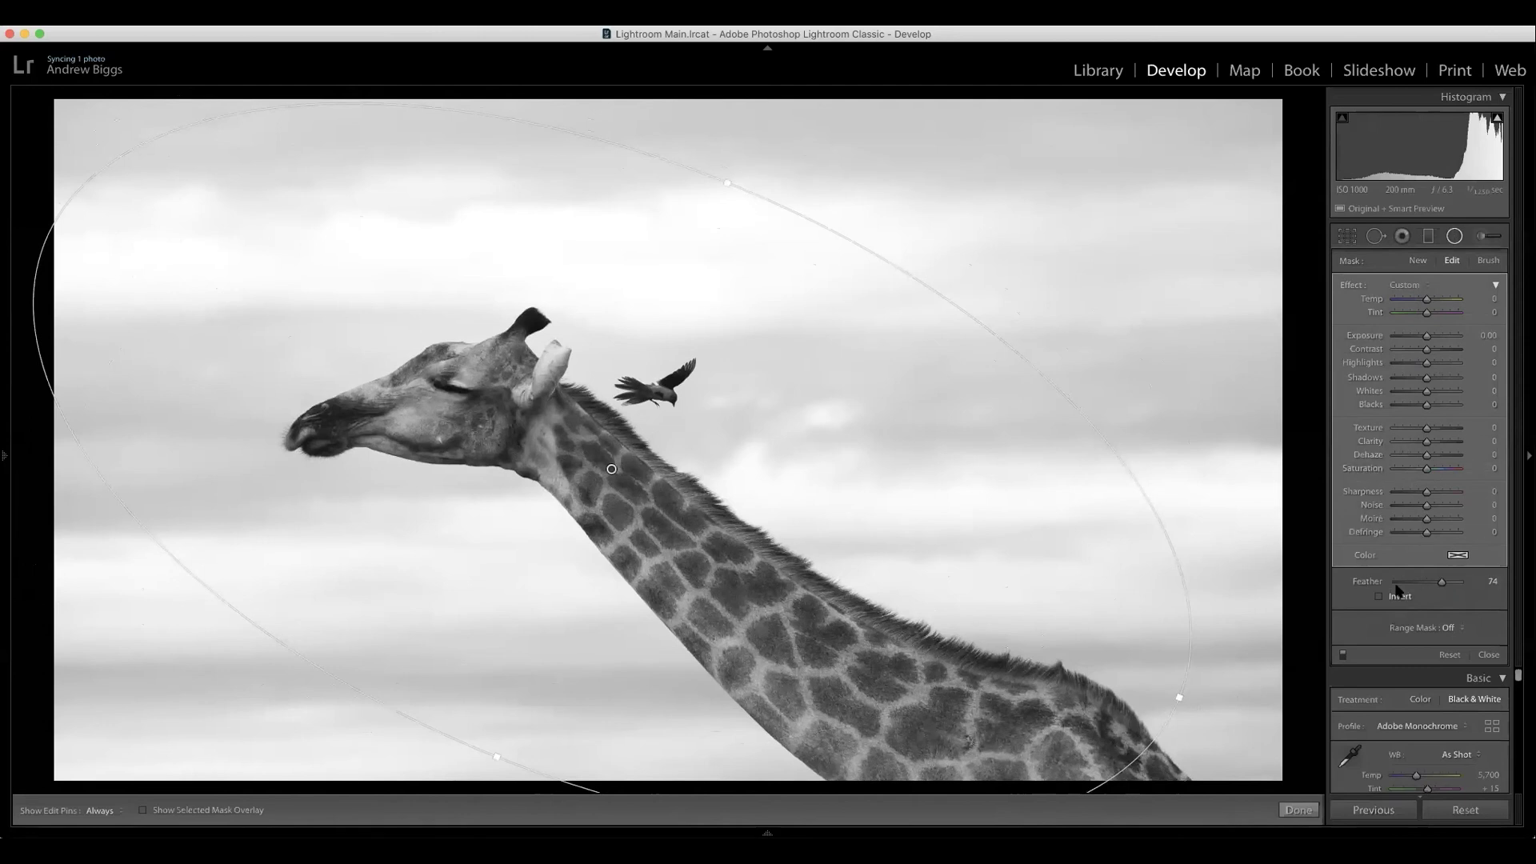
left_click(195, 811)
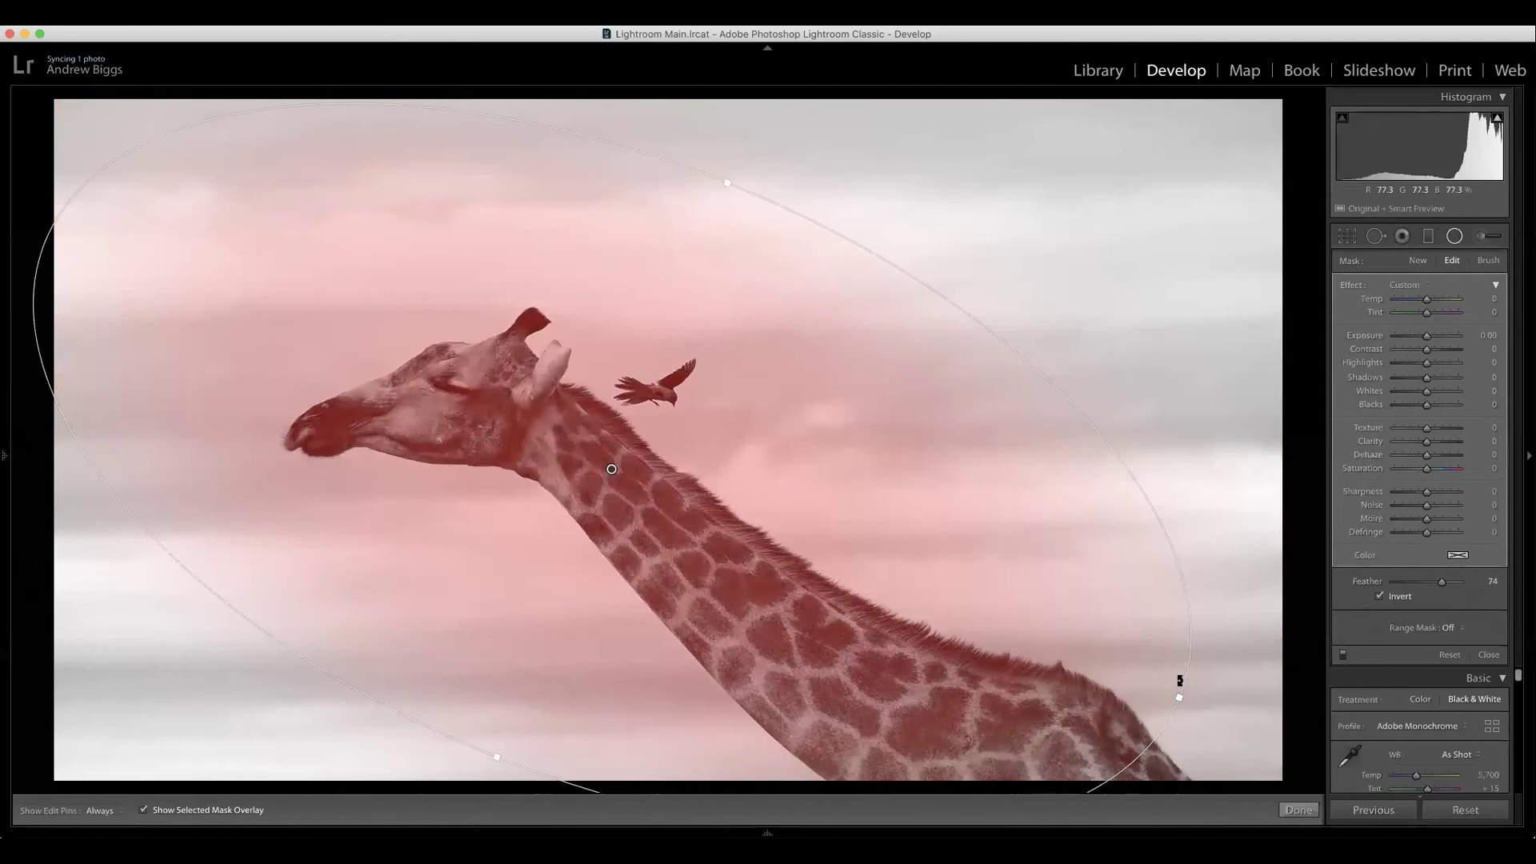
left_click_drag(1181, 698, 1288, 688)
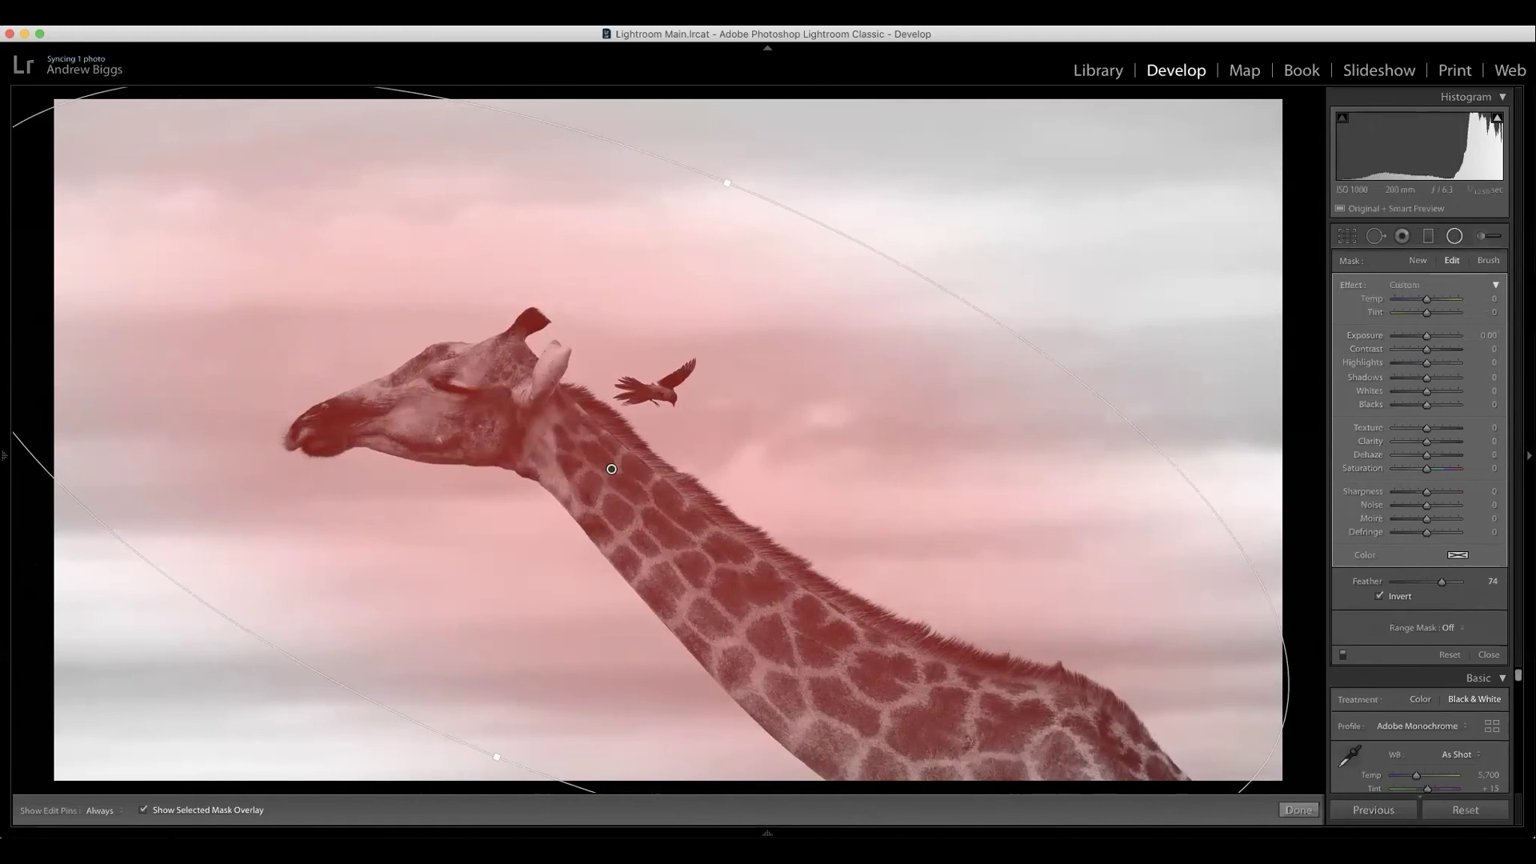
mouse_move(154, 814)
left_click(143, 811)
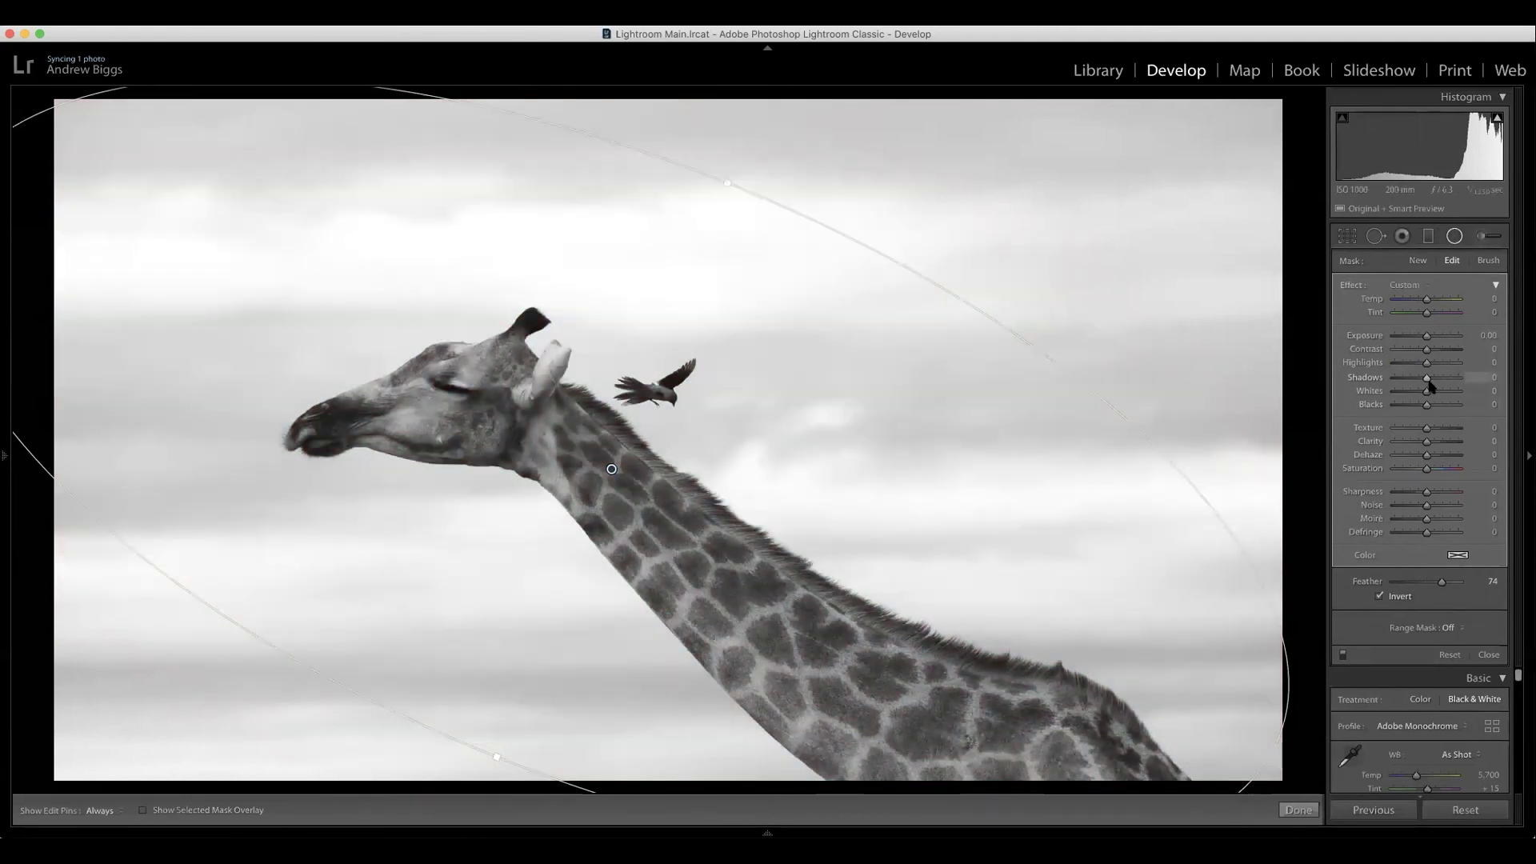
Set the radial filter's Contrast to 17, Shadows to 50, Whites to 10, Blacks to -2 and Clarity to 25, and shift it slightly.
mouse_move(1427, 391)
left_mouse_down()
mouse_move(1424, 404)
mouse_move(1436, 385)
left_mouse_up()
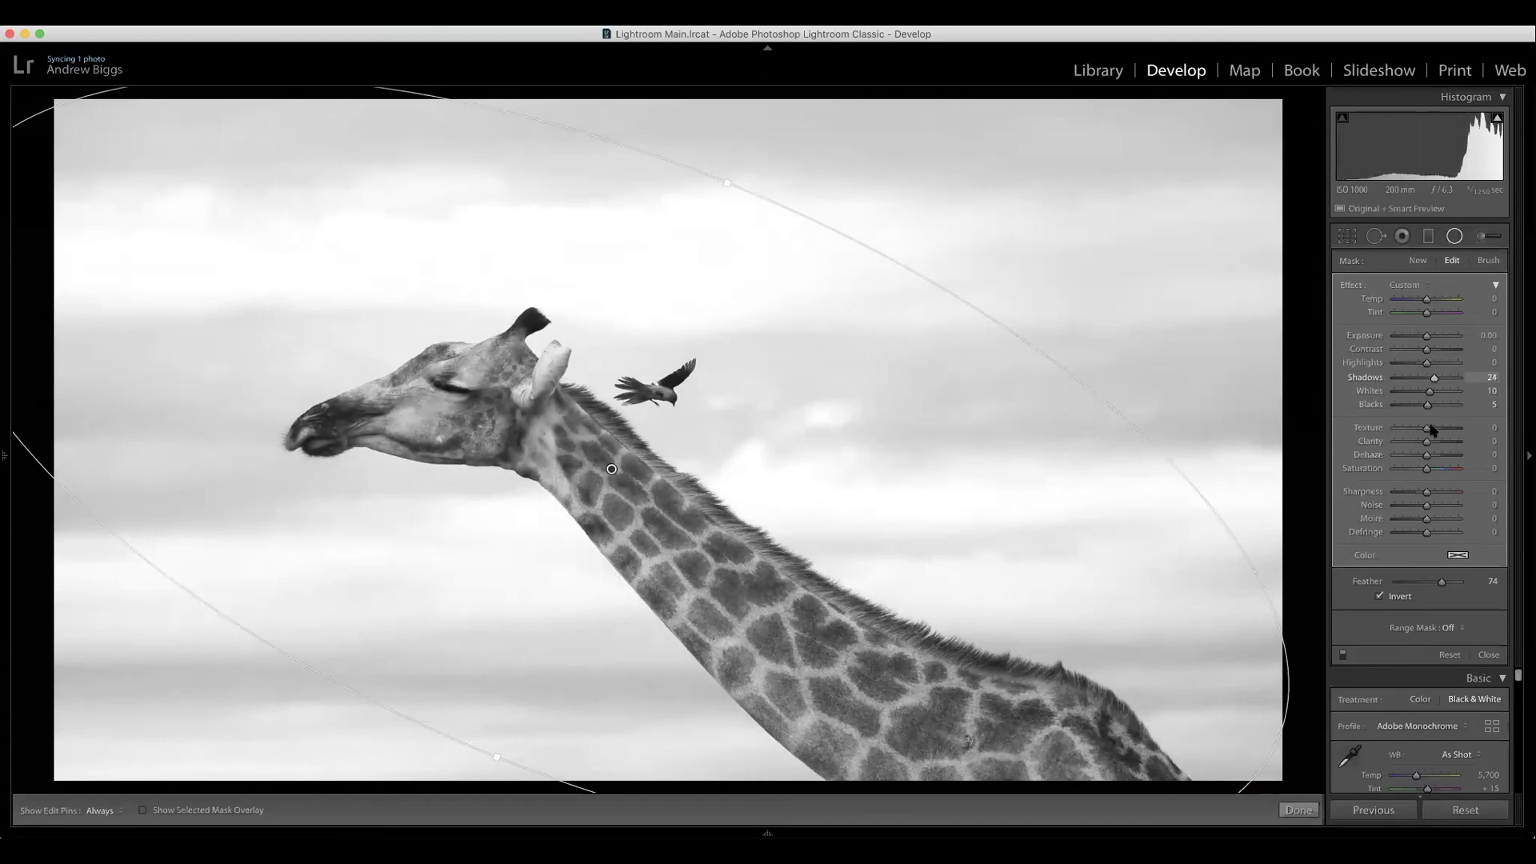
left_click_drag(1432, 442, 1439, 447)
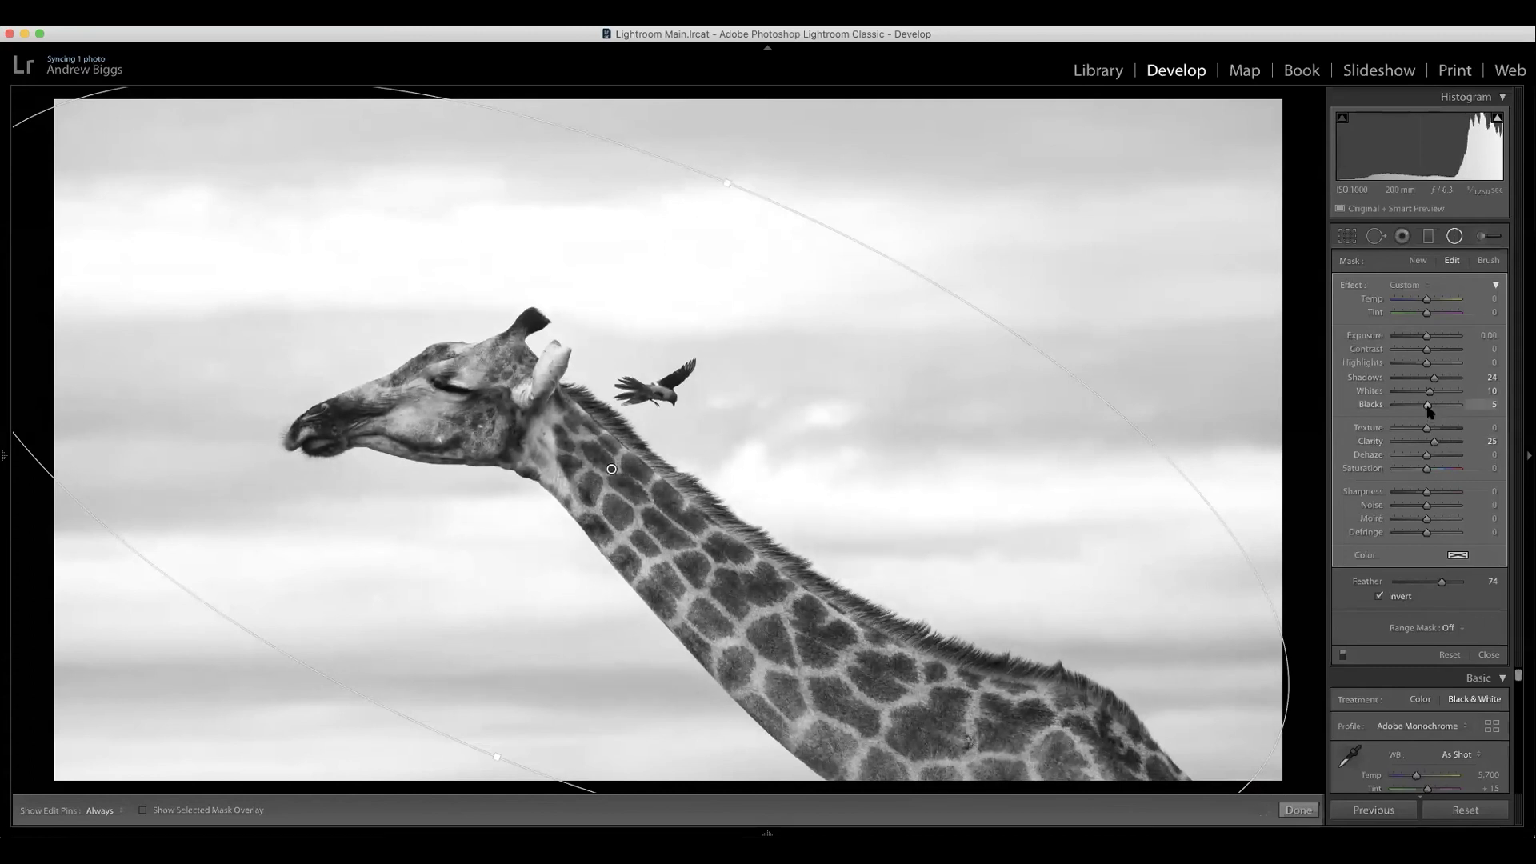
left_click_drag(1429, 411, 1432, 350)
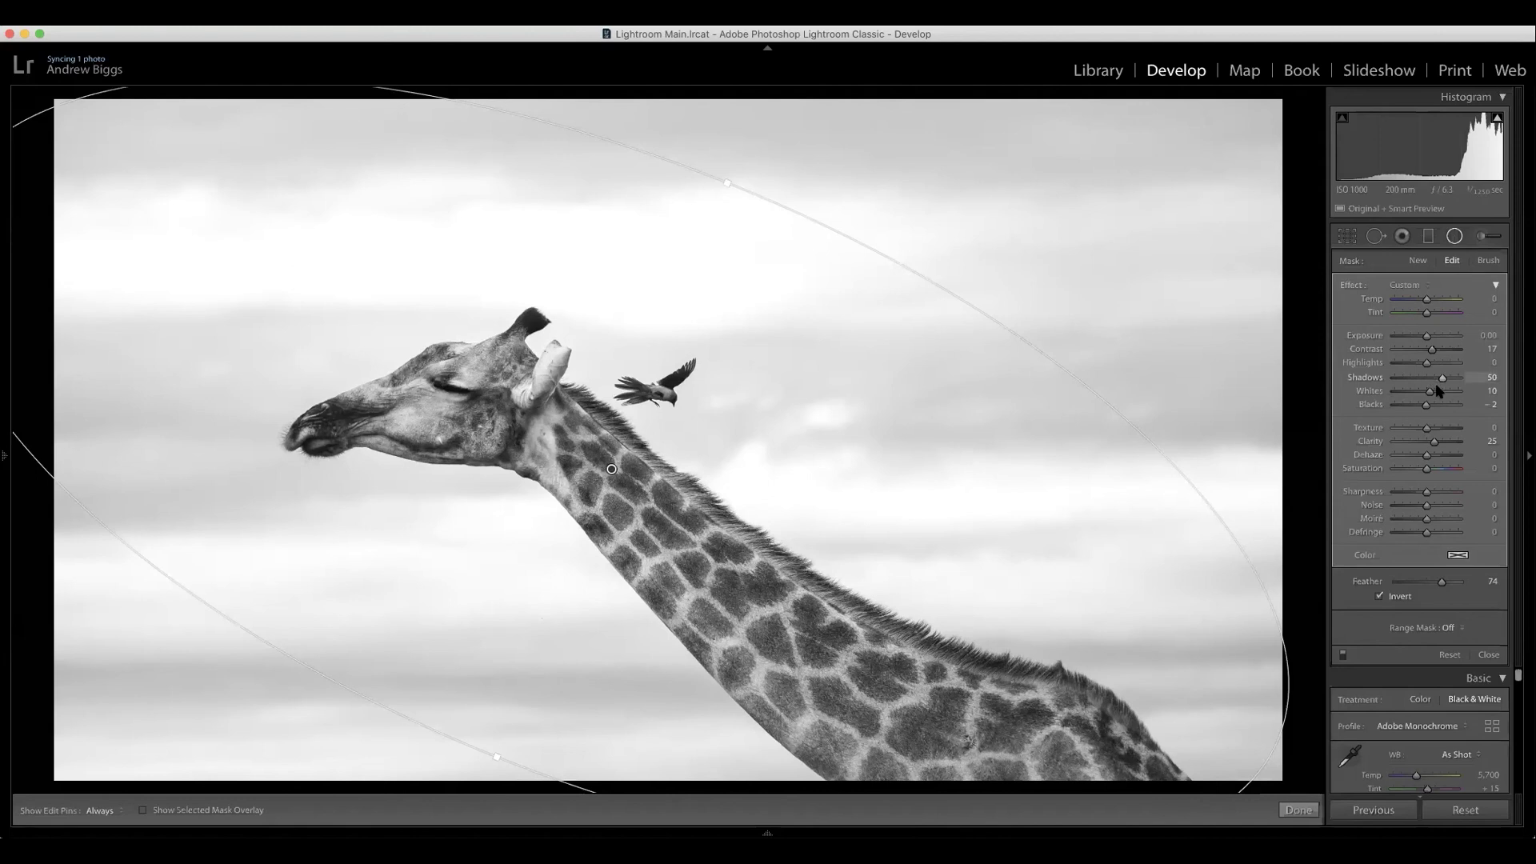
left_click_drag(613, 468, 659, 454)
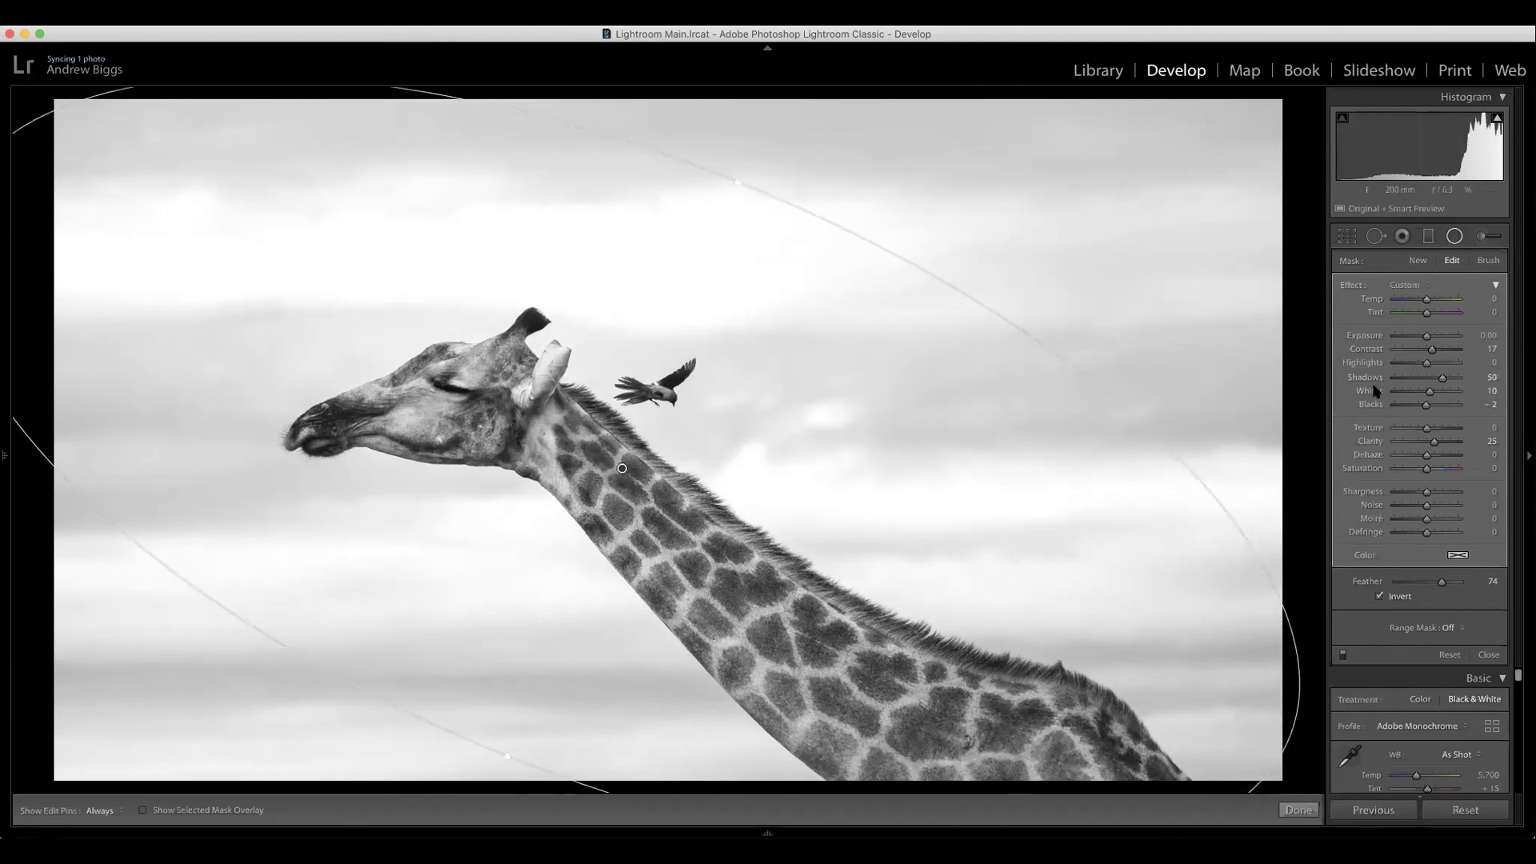
Show the mask overlay and erase the radial filter's mask from the sky around the giraffe with a brush of size 15.0.
left_click(1488, 261)
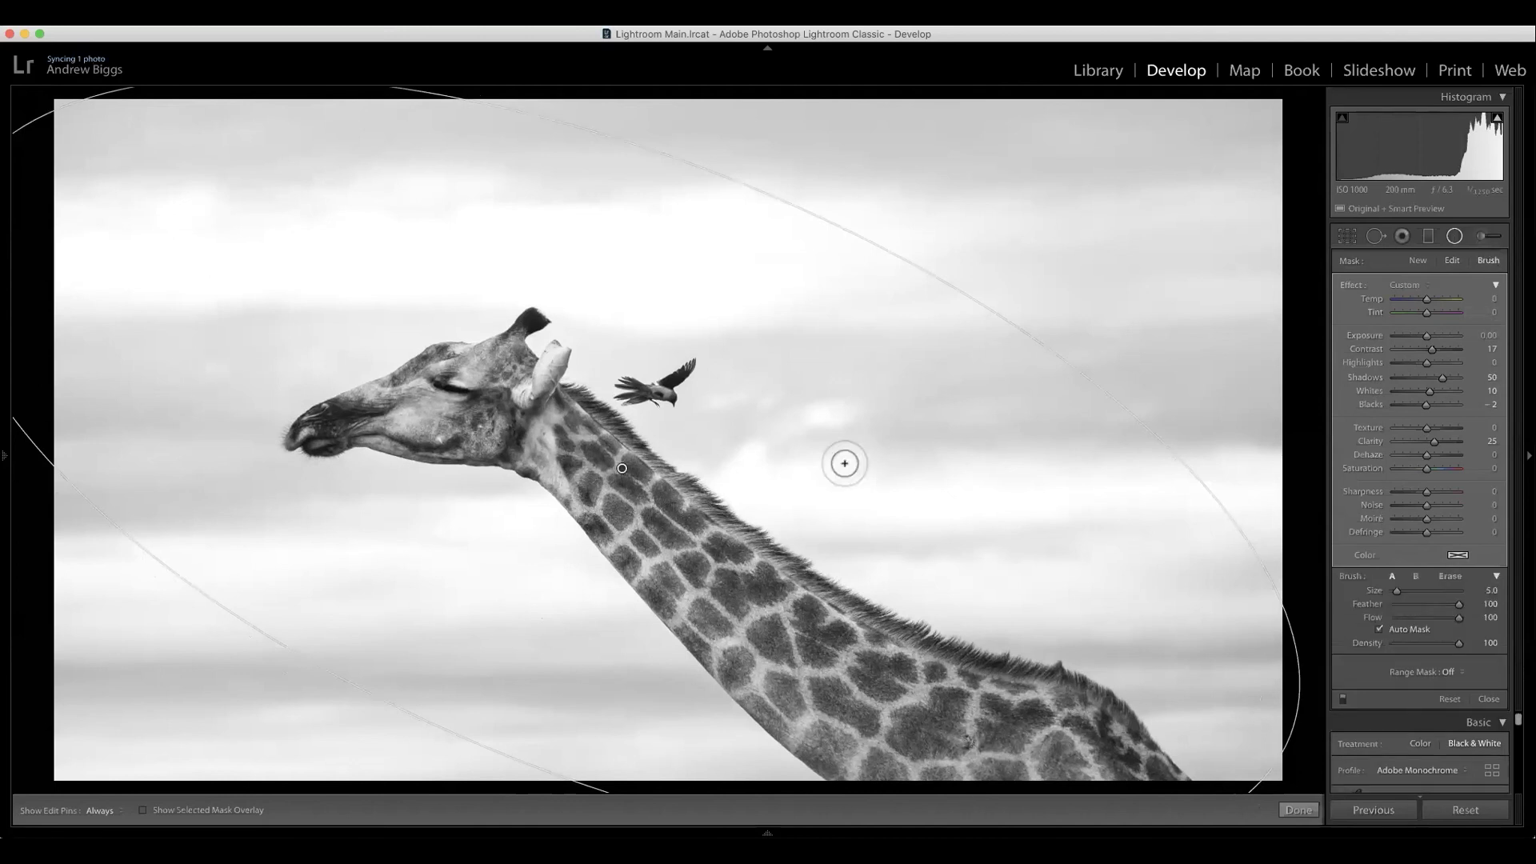
left_click(143, 810)
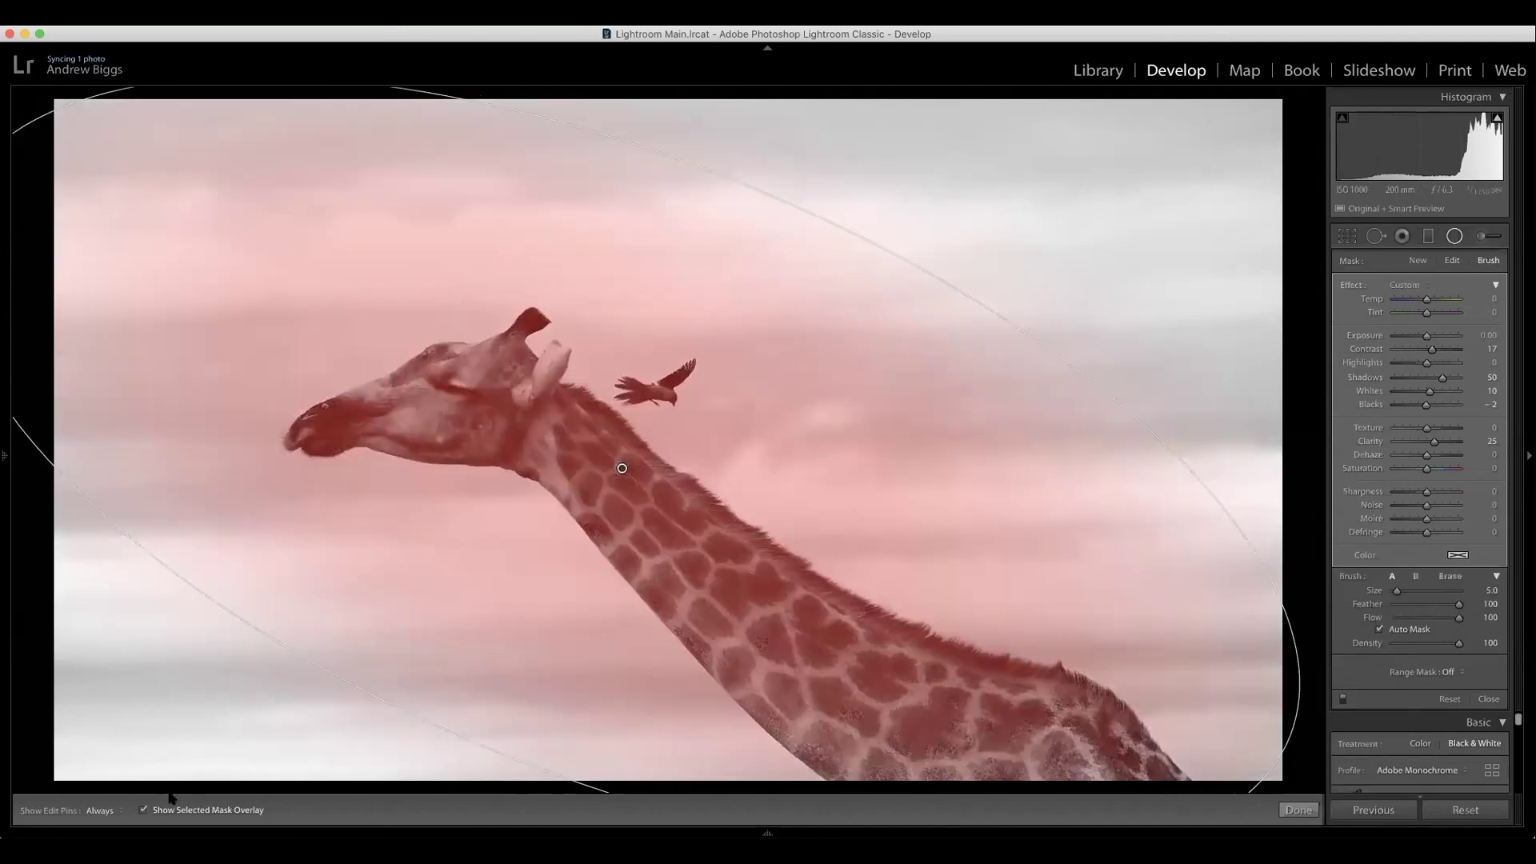
key("alt")
scroll(519, 563, "up", 9)
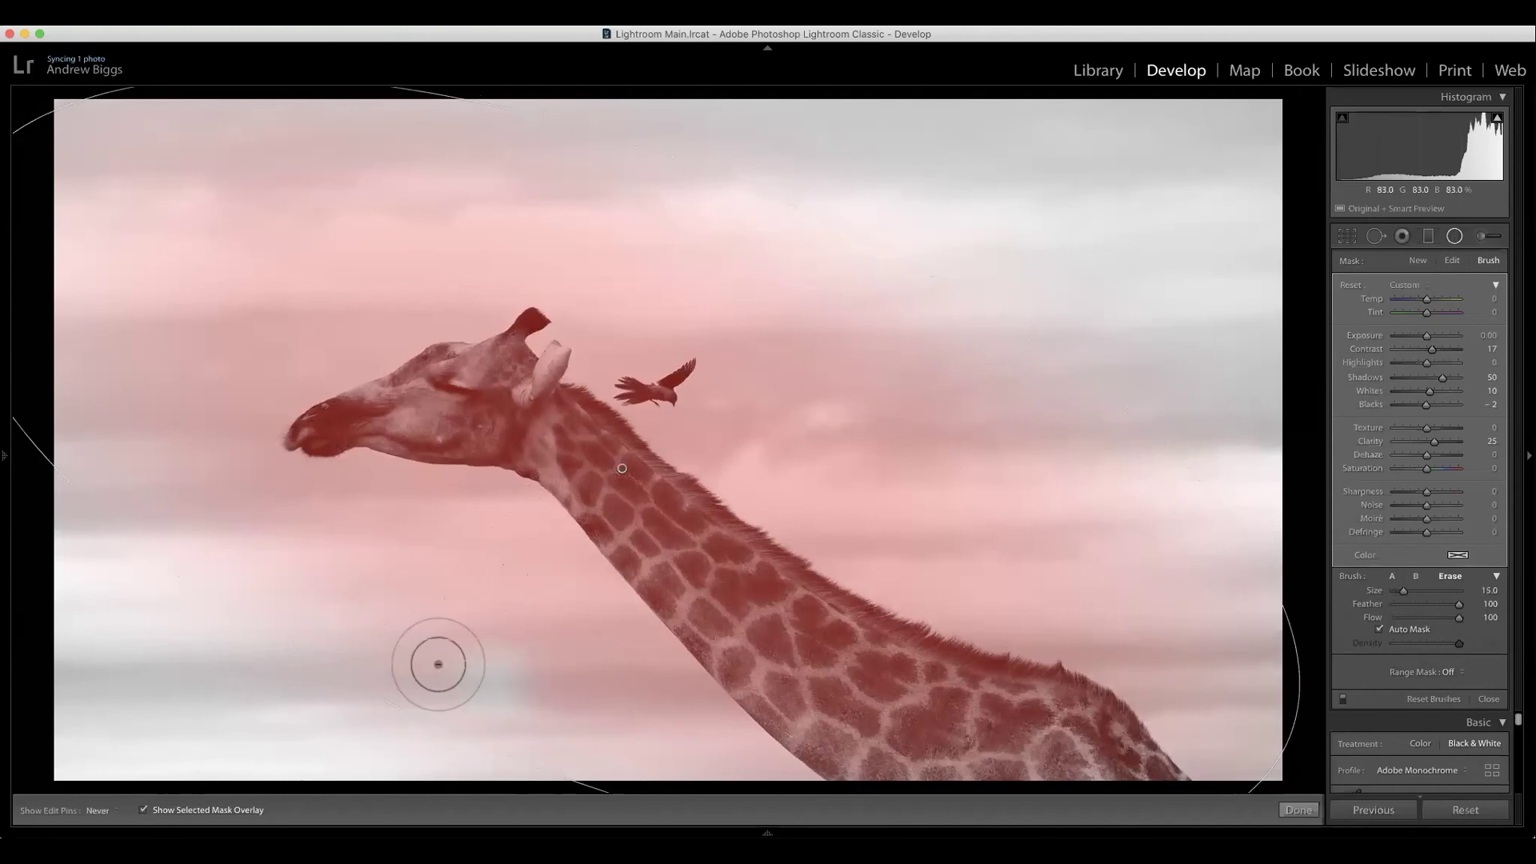
key("h")
mouse_move(436, 655)
left_mouse_down()
mouse_move(493, 718)
mouse_move(416, 762)
left_mouse_up()
mouse_move(223, 576)
left_mouse_down()
mouse_move(251, 517)
mouse_move(420, 541)
mouse_move(372, 493)
mouse_move(502, 542)
left_mouse_up()
mouse_move(583, 727)
left_mouse_down()
mouse_move(560, 608)
mouse_move(565, 720)
left_mouse_up()
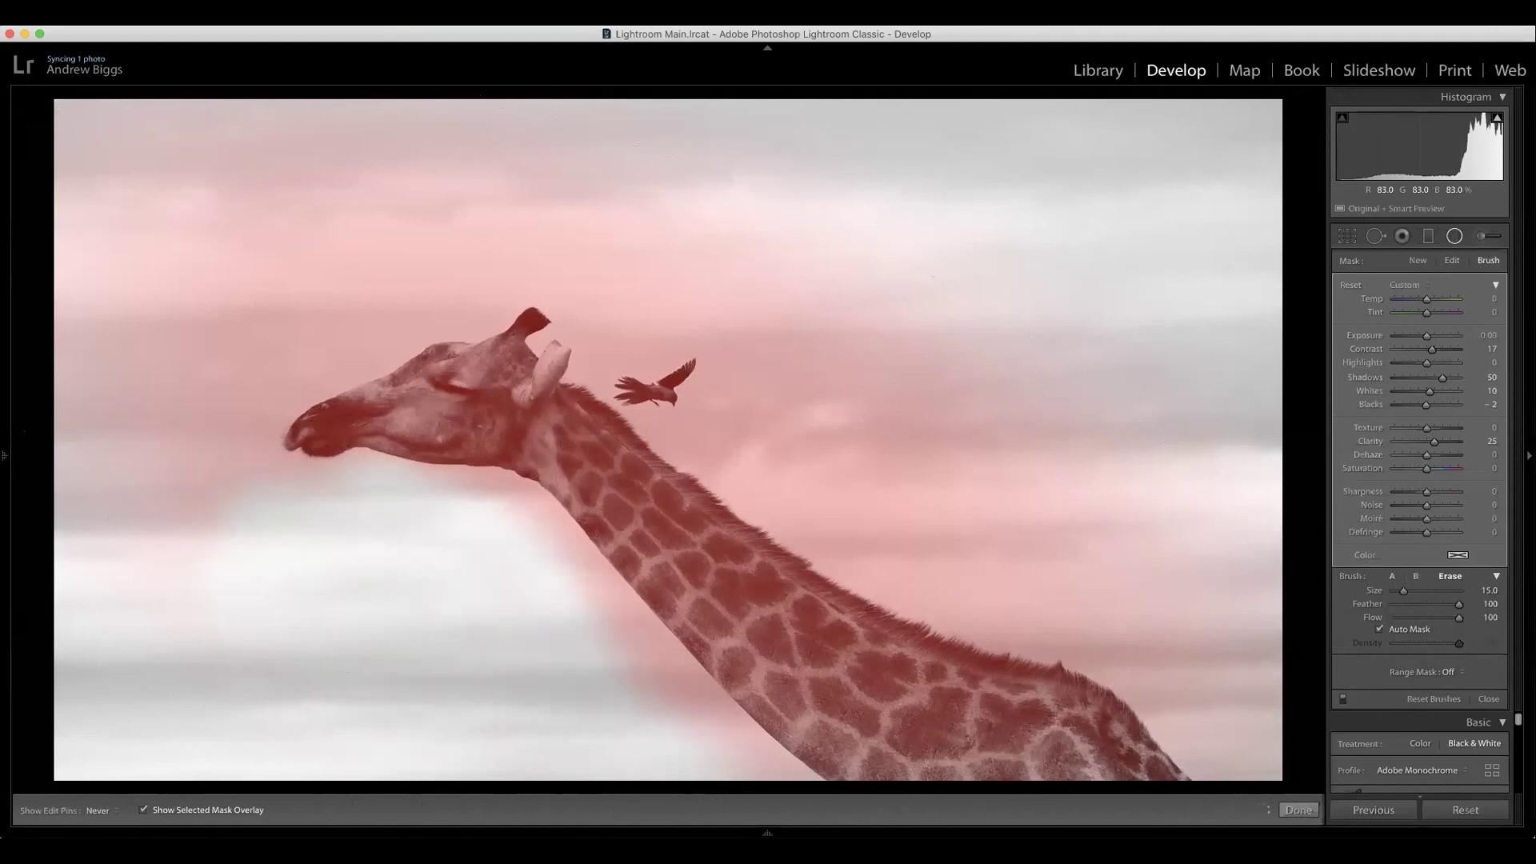
mouse_move(728, 761)
left_mouse_down()
mouse_move(484, 526)
mouse_move(395, 513)
mouse_move(76, 367)
mouse_move(57, 216)
mouse_move(86, 144)
mouse_move(123, 88)
mouse_move(206, 144)
mouse_move(484, 118)
mouse_move(609, 194)
mouse_move(927, 333)
mouse_move(1204, 571)
mouse_move(864, 367)
mouse_move(1227, 546)
mouse_move(1122, 403)
mouse_move(900, 264)
mouse_move(906, 350)
mouse_move(1025, 432)
mouse_move(1265, 660)
mouse_move(1257, 773)
mouse_move(1157, 573)
mouse_move(1021, 533)
mouse_move(1202, 659)
mouse_move(954, 560)
mouse_move(698, 298)
mouse_move(684, 327)
mouse_move(700, 404)
mouse_move(952, 547)
mouse_move(816, 352)
mouse_move(929, 467)
mouse_move(870, 522)
mouse_move(667, 361)
mouse_move(636, 290)
mouse_move(325, 178)
mouse_move(309, 217)
mouse_move(583, 159)
mouse_move(734, 149)
mouse_move(807, 170)
mouse_move(597, 196)
mouse_move(575, 220)
mouse_move(376, 258)
mouse_move(248, 261)
mouse_move(200, 236)
mouse_move(202, 338)
mouse_move(287, 290)
mouse_move(281, 305)
mouse_move(362, 283)
mouse_move(351, 304)
mouse_move(496, 248)
mouse_move(562, 242)
mouse_move(853, 531)
left_mouse_up()
key("h")
Erase the remaining mask halo along the giraffe's neck, back and head, and over the bird, with a brush of size 7.0.
key("bracketleft")
key("bracketleft")
key("bracketleft")
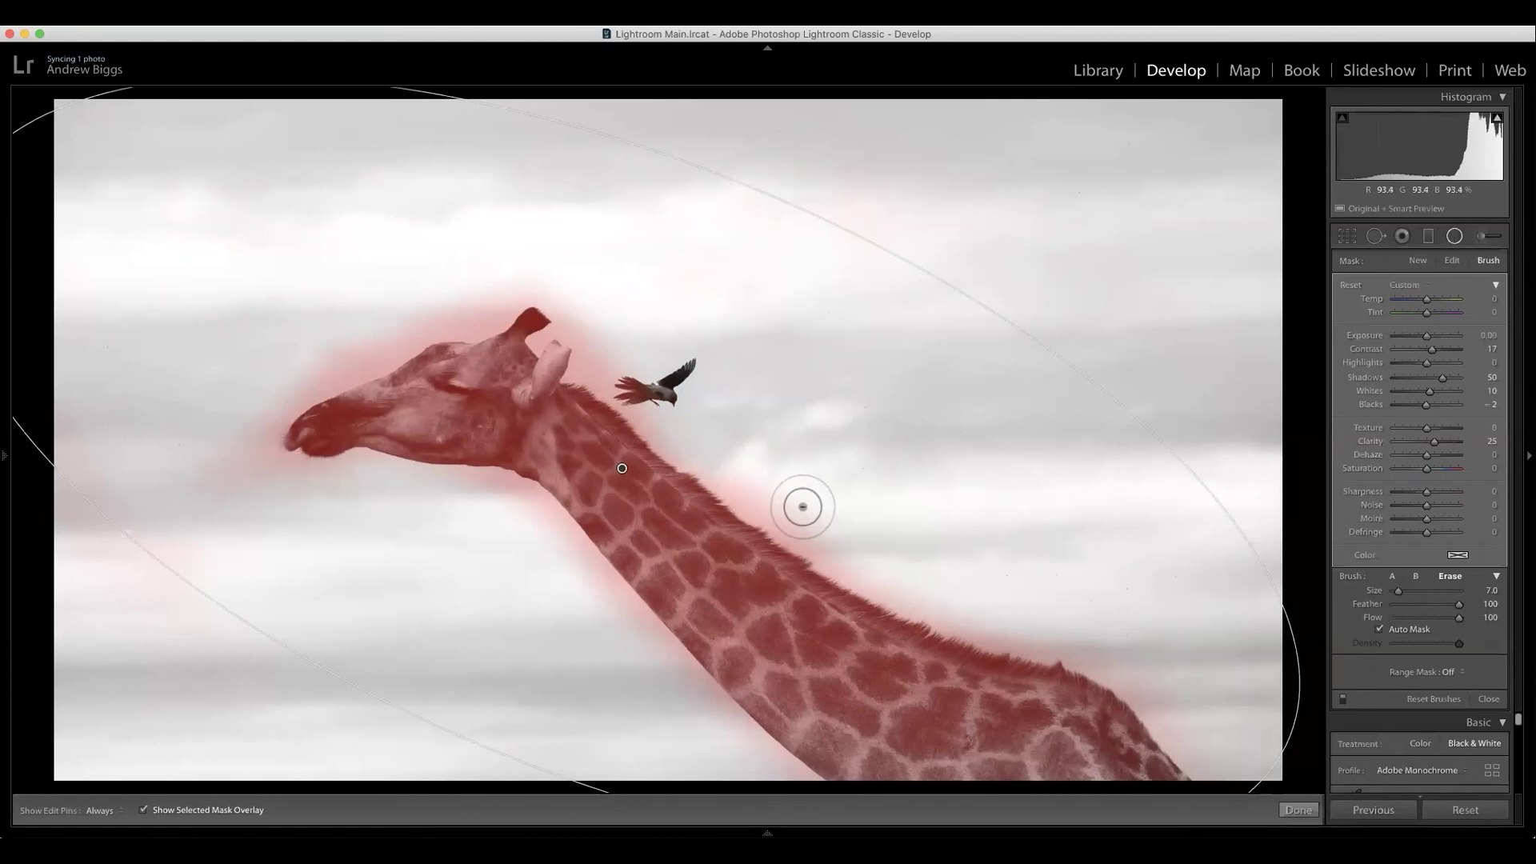
key("h")
mouse_move(738, 486)
left_mouse_down()
mouse_move(891, 586)
mouse_move(1137, 669)
mouse_move(1194, 752)
left_mouse_up()
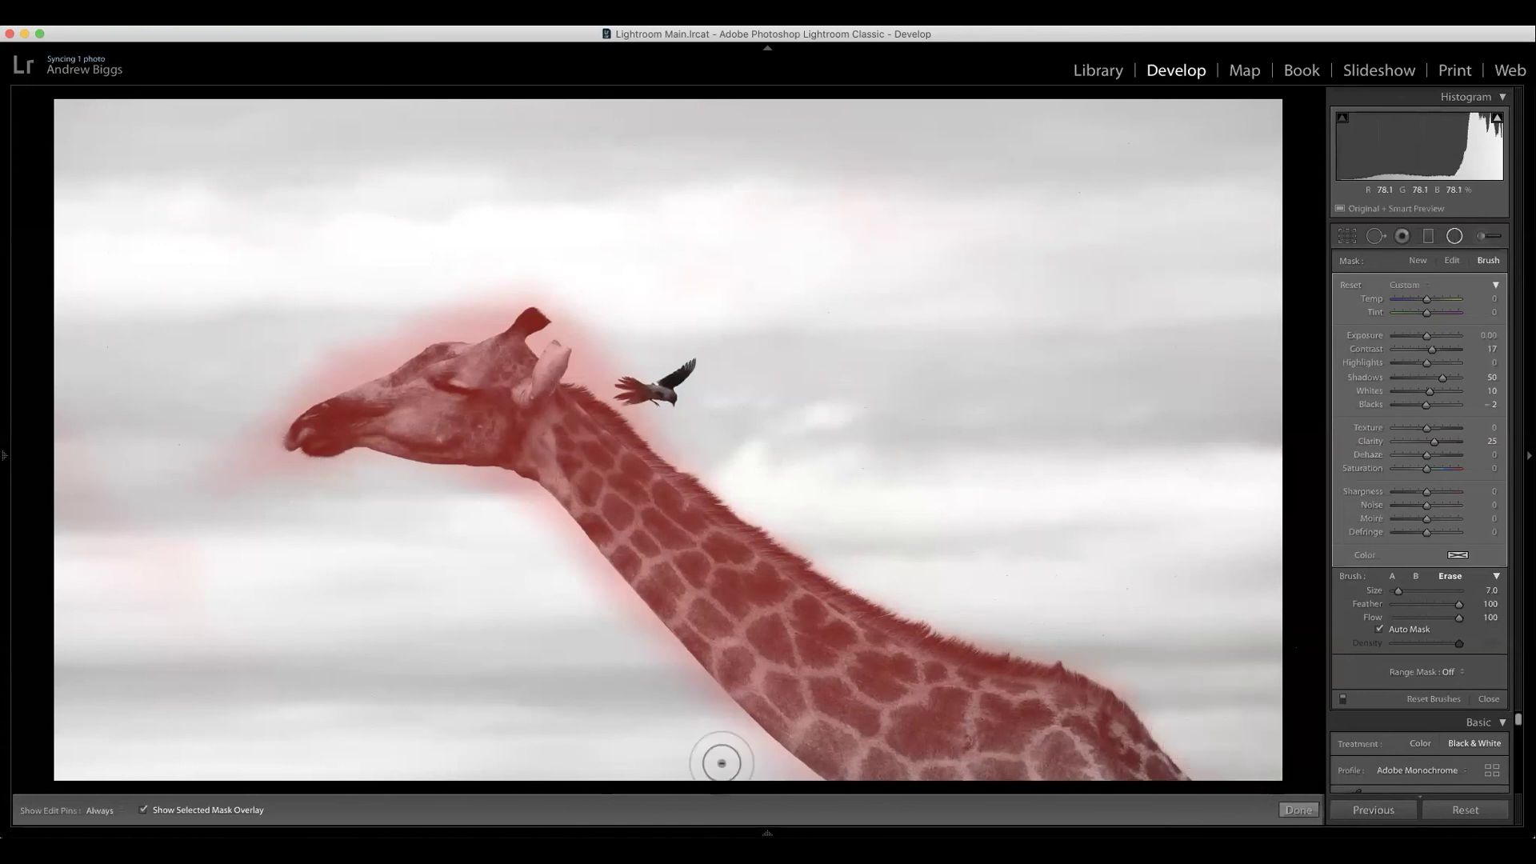
mouse_move(811, 787)
left_mouse_down()
mouse_move(520, 492)
mouse_move(382, 486)
mouse_move(263, 440)
mouse_move(230, 509)
mouse_move(288, 500)
mouse_move(246, 506)
mouse_move(87, 438)
mouse_move(102, 307)
mouse_move(292, 361)
mouse_move(261, 412)
mouse_move(443, 313)
mouse_move(241, 375)
mouse_move(315, 351)
mouse_move(323, 366)
mouse_move(366, 358)
mouse_move(446, 306)
mouse_move(470, 318)
mouse_move(538, 285)
mouse_move(586, 327)
mouse_move(608, 382)
mouse_move(745, 471)
mouse_move(578, 372)
mouse_move(573, 328)
left_mouse_up()
Erase the mask from the sky between the giraffe's horn and ear with a brush of size 4.0.
scroll(620, 463, "down", 3)
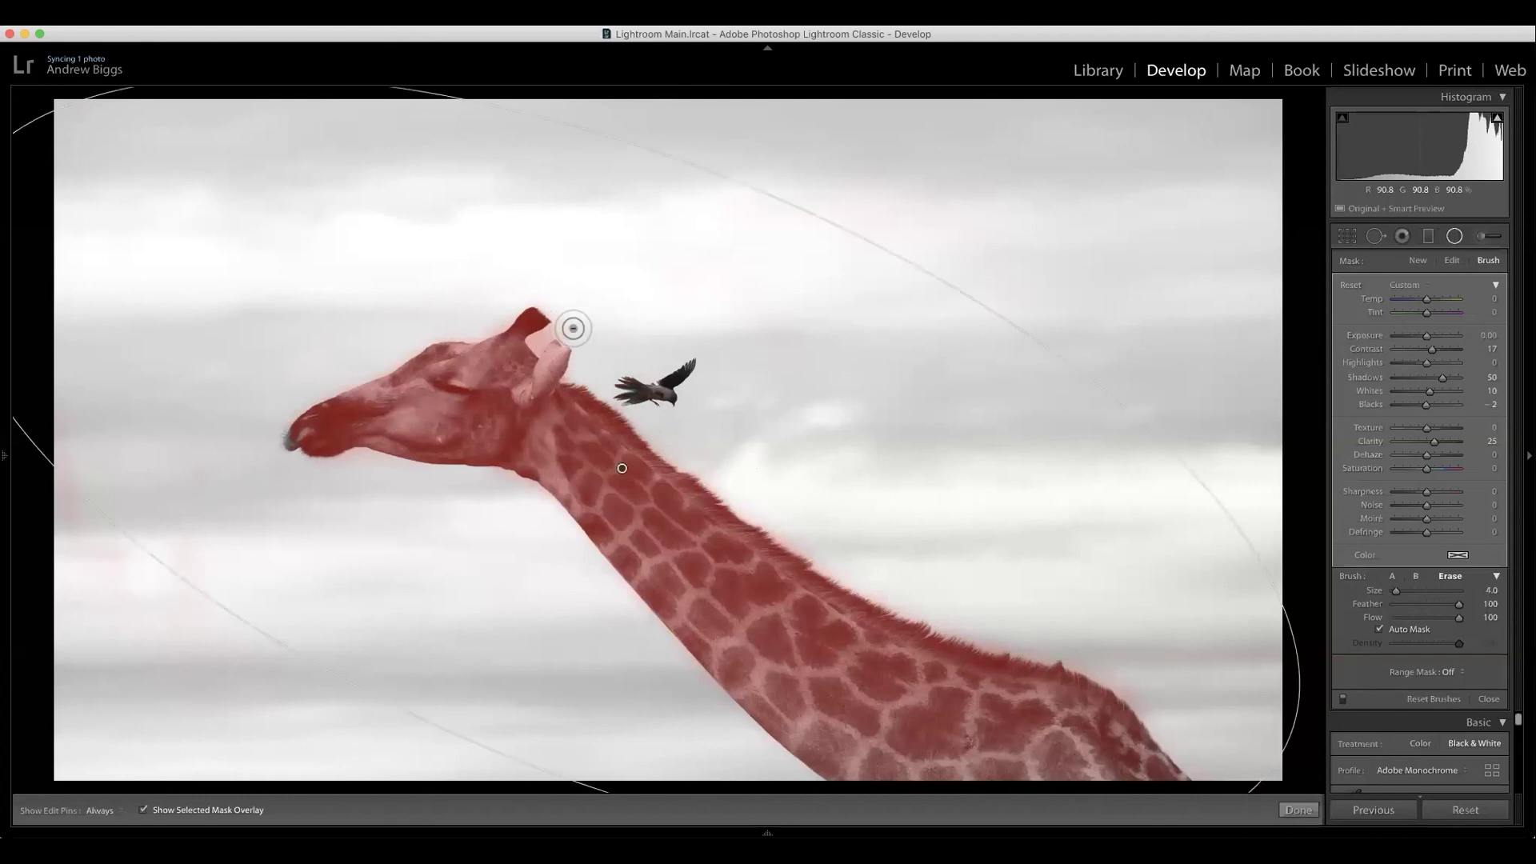
key("h")
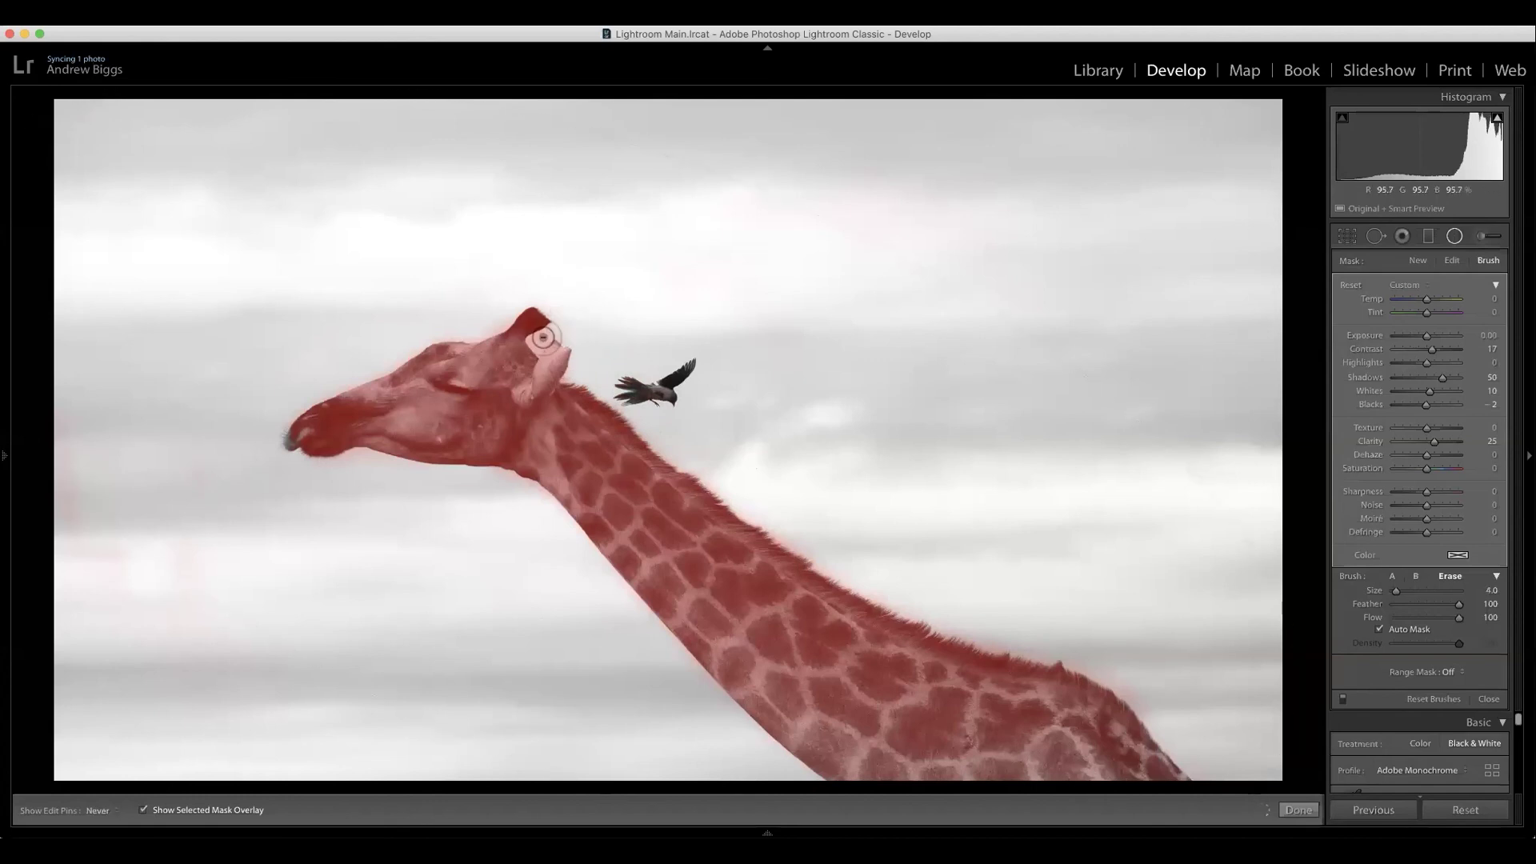
key("h")
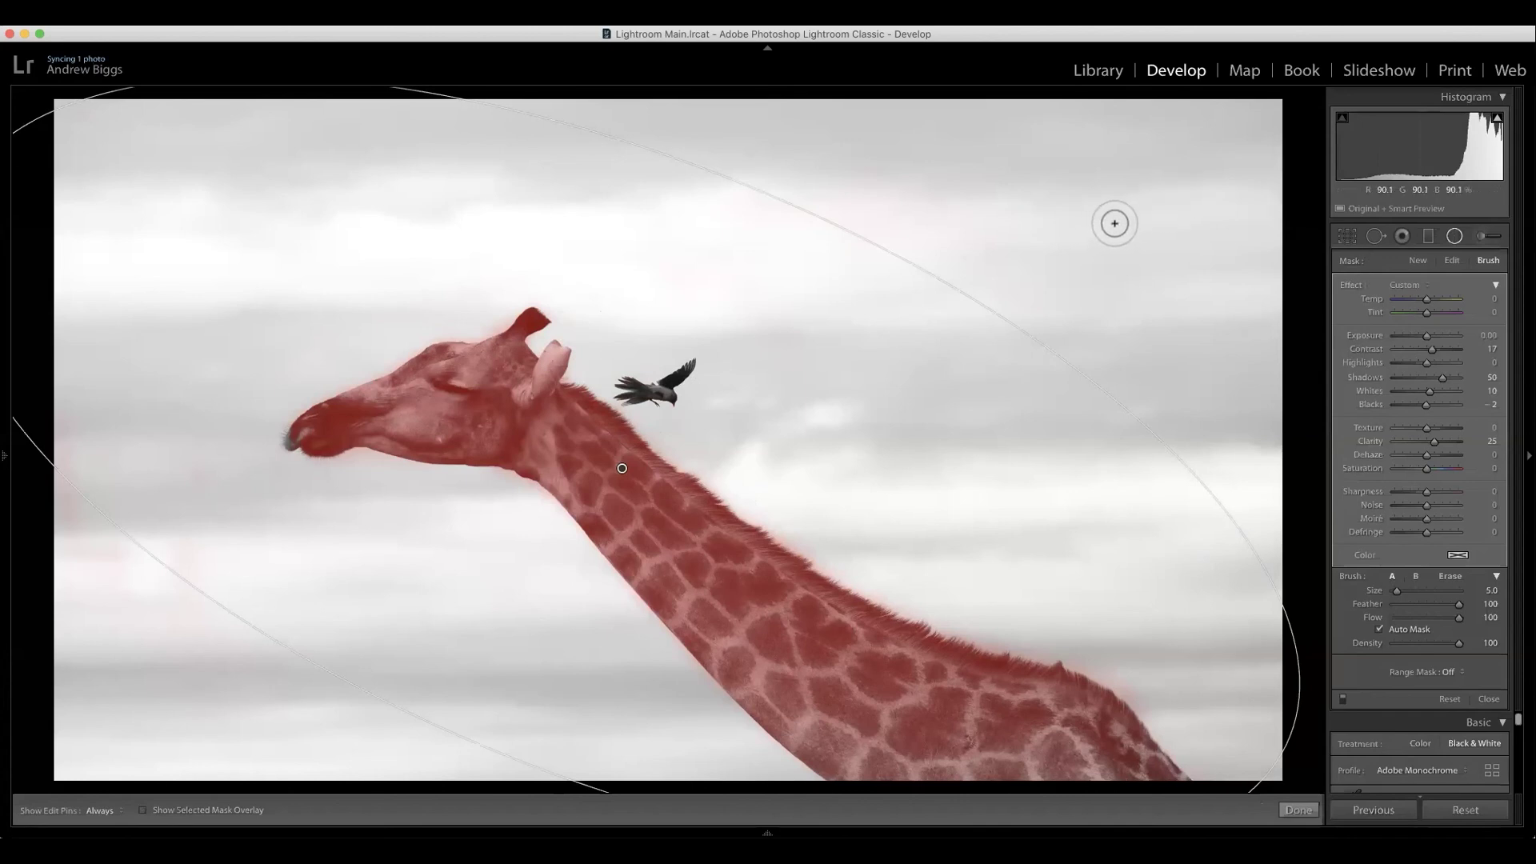
Hide the mask overlay, and set the giraffe filter's Clarity to 9 and Blacks to about -22.
key("o")
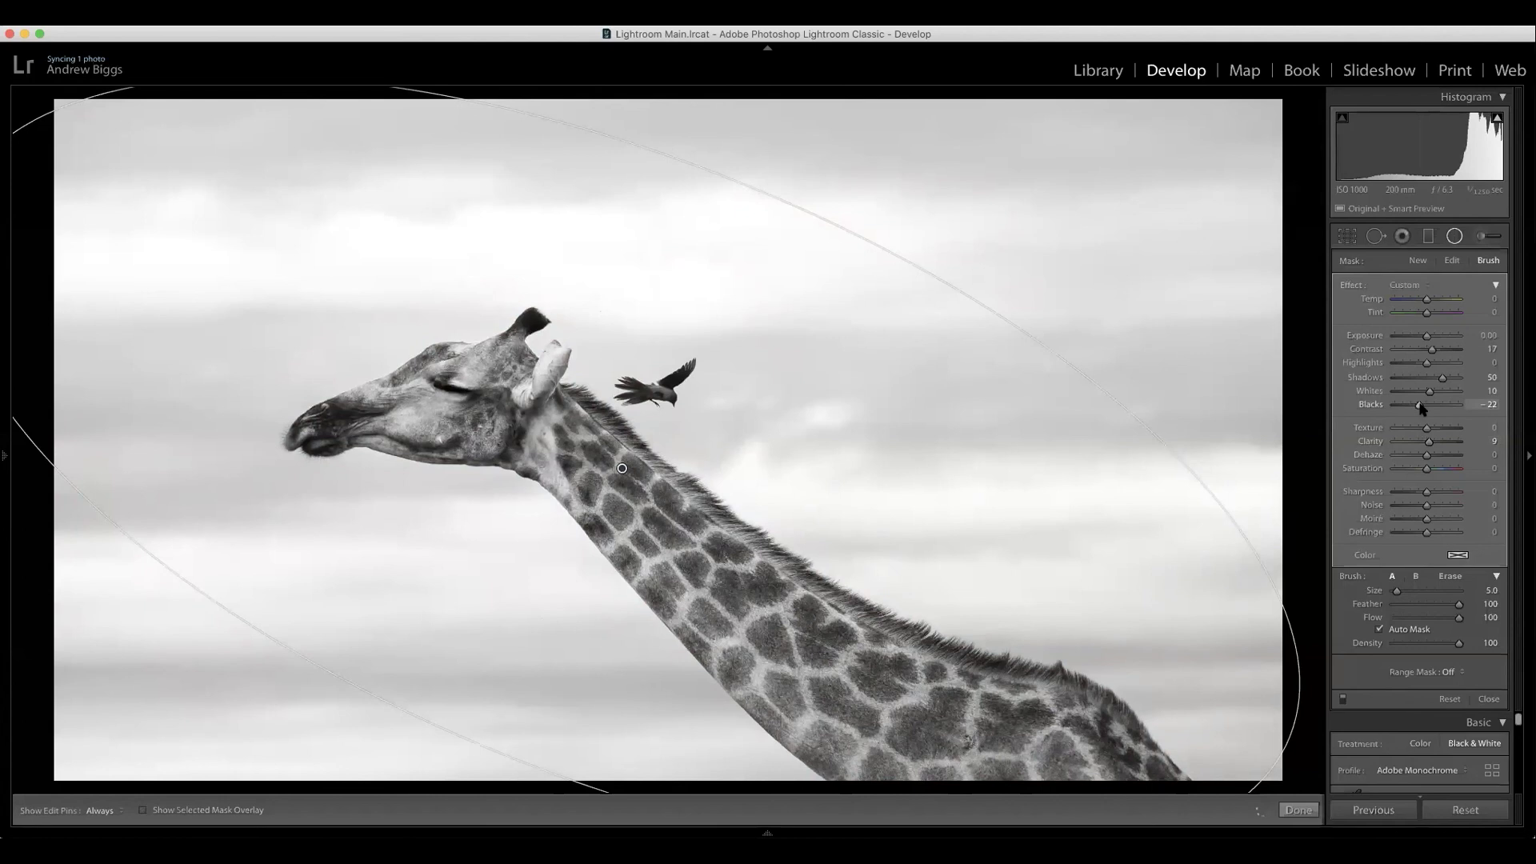
left_click_drag(1421, 407, 1422, 406)
Add a small inverted radial filter around the bird with Feather 74 and Shadows 42.
left_click(1422, 261)
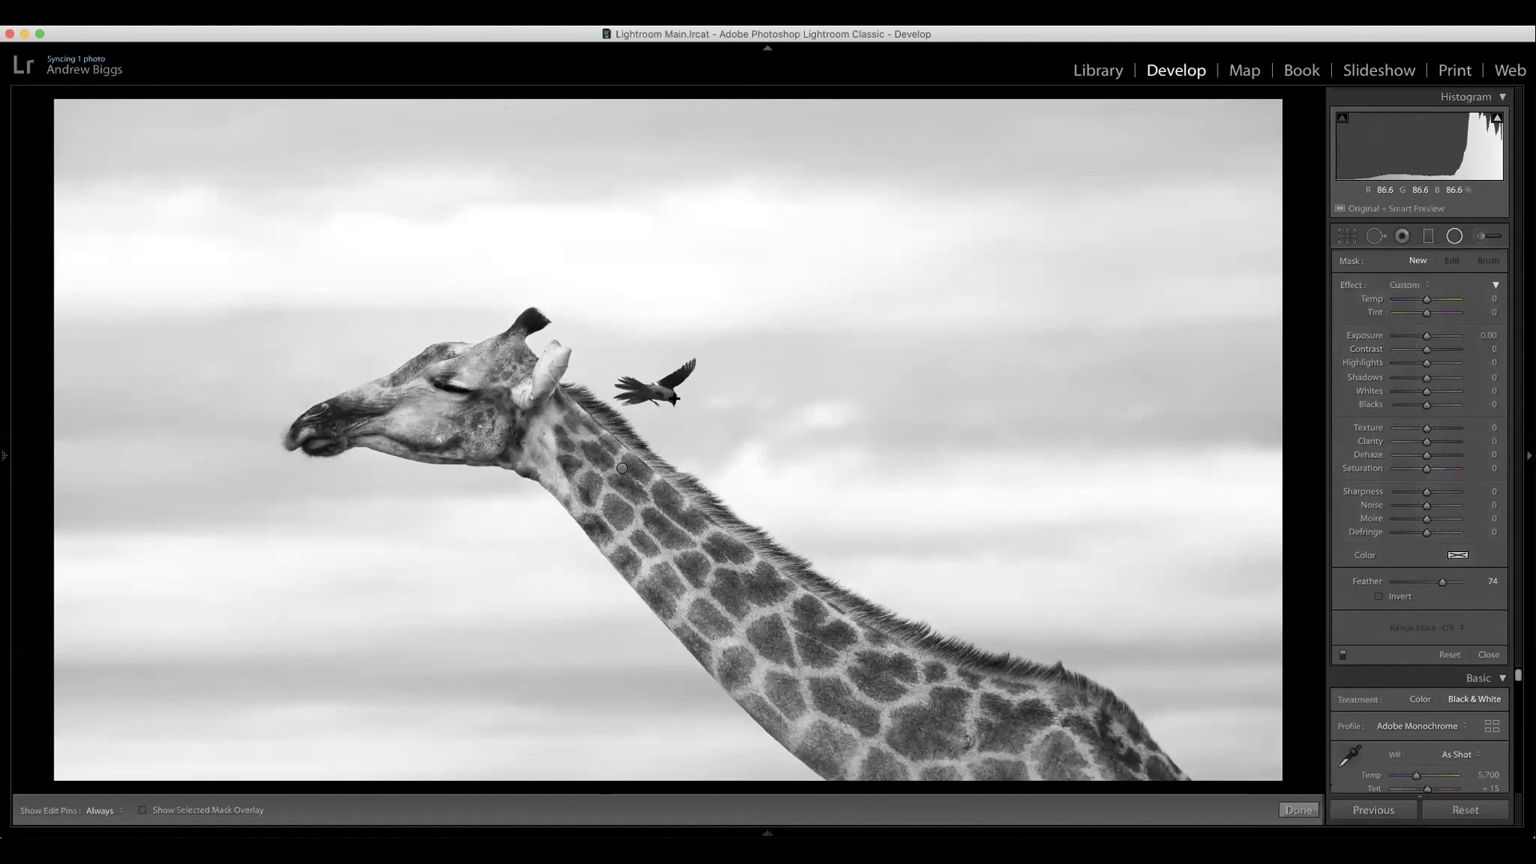
left_click_drag(716, 418, 725, 434)
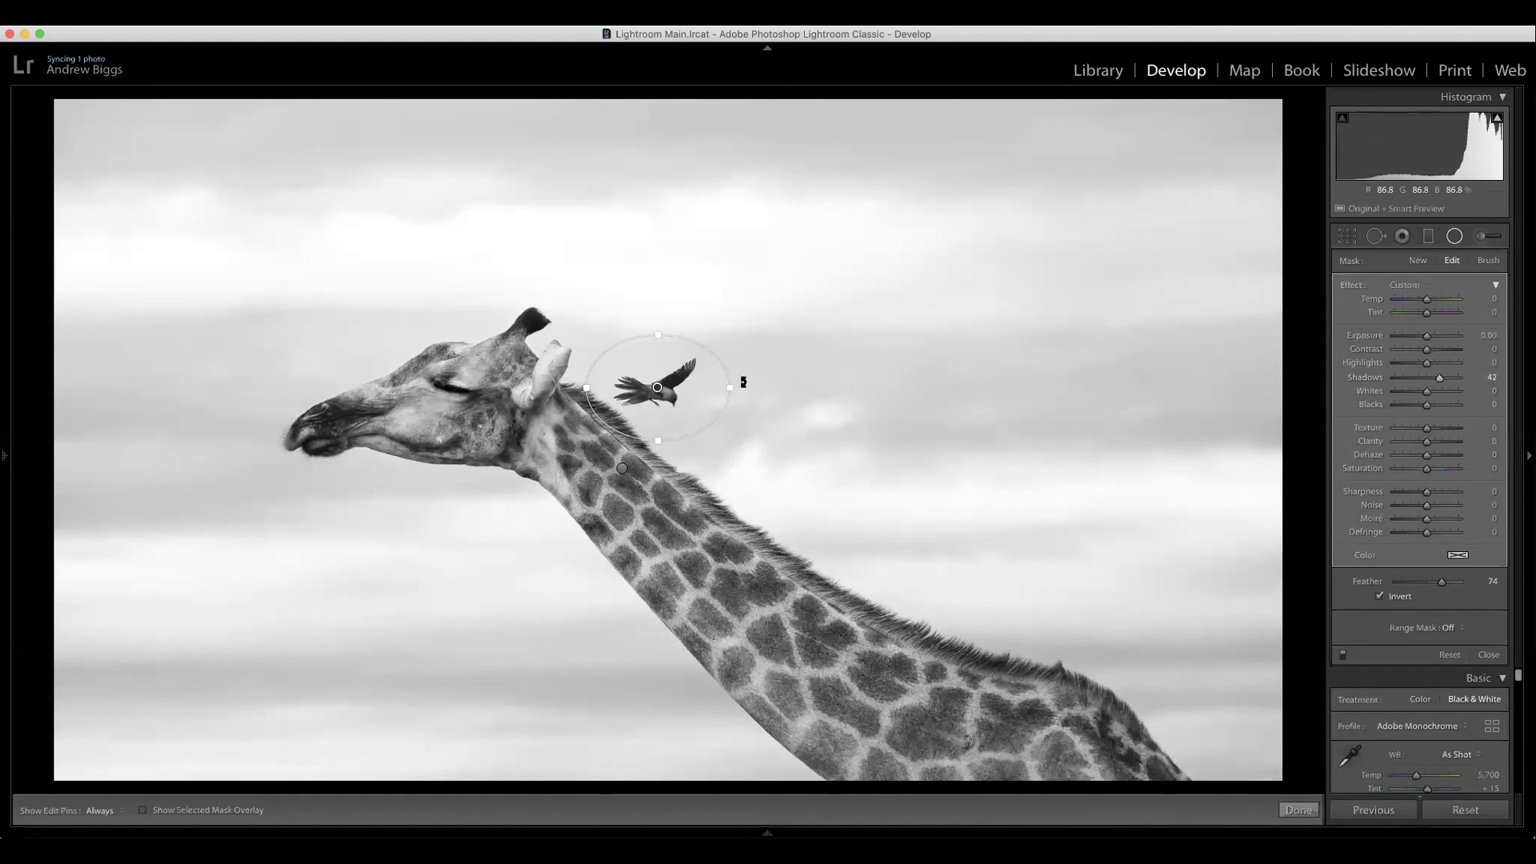
Erase the bird filter's mask from the surrounding sky using the overlay as a guide, and hide the overlay.
left_click(1489, 262)
key("o")
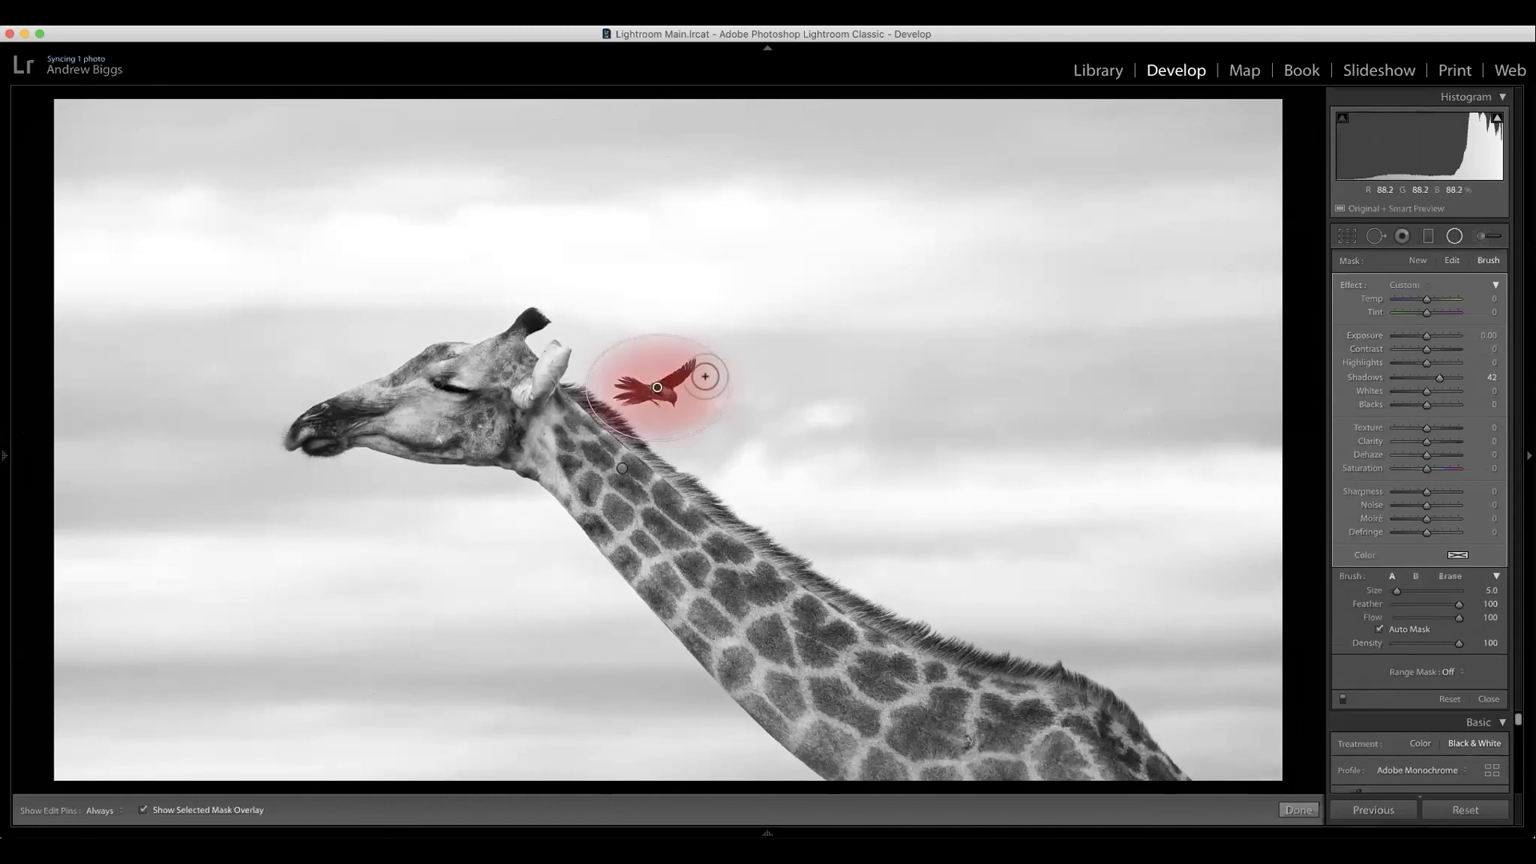
key("h")
mouse_move(615, 346)
left_mouse_down()
mouse_move(700, 352)
mouse_move(702, 395)
mouse_move(731, 349)
mouse_move(722, 415)
mouse_move(692, 429)
mouse_move(697, 387)
mouse_move(688, 415)
mouse_move(644, 418)
mouse_move(686, 437)
mouse_move(604, 390)
mouse_move(698, 354)
mouse_move(707, 369)
mouse_move(673, 413)
mouse_move(633, 412)
mouse_move(586, 376)
mouse_move(660, 425)
mouse_move(690, 406)
left_mouse_up()
key("h")
key("o")
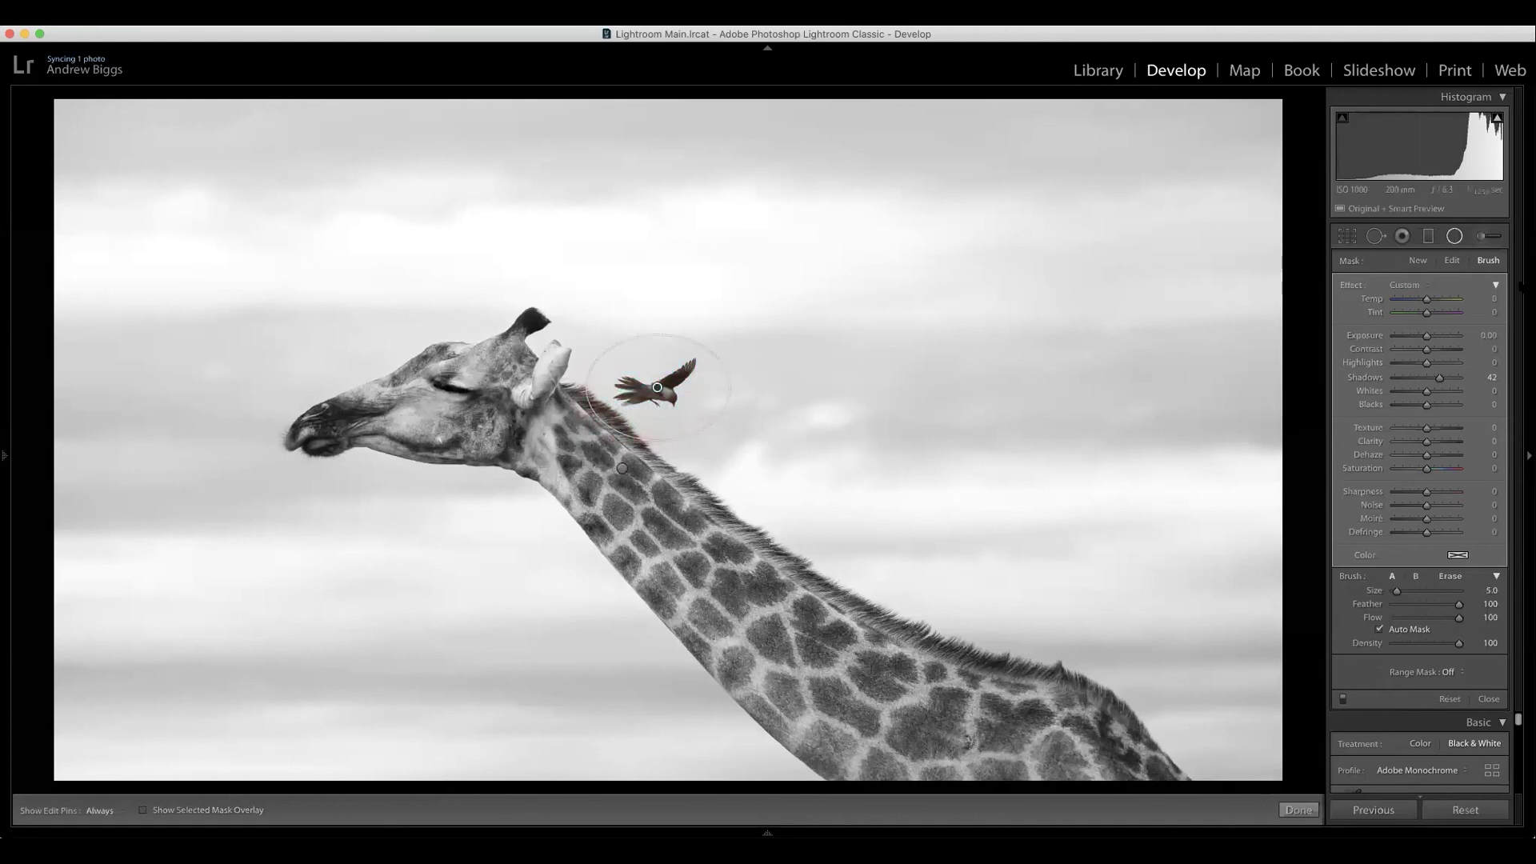
Close the radial filter and set the giraffe photo's Sharpening Masking to 67.
left_click(1455, 237)
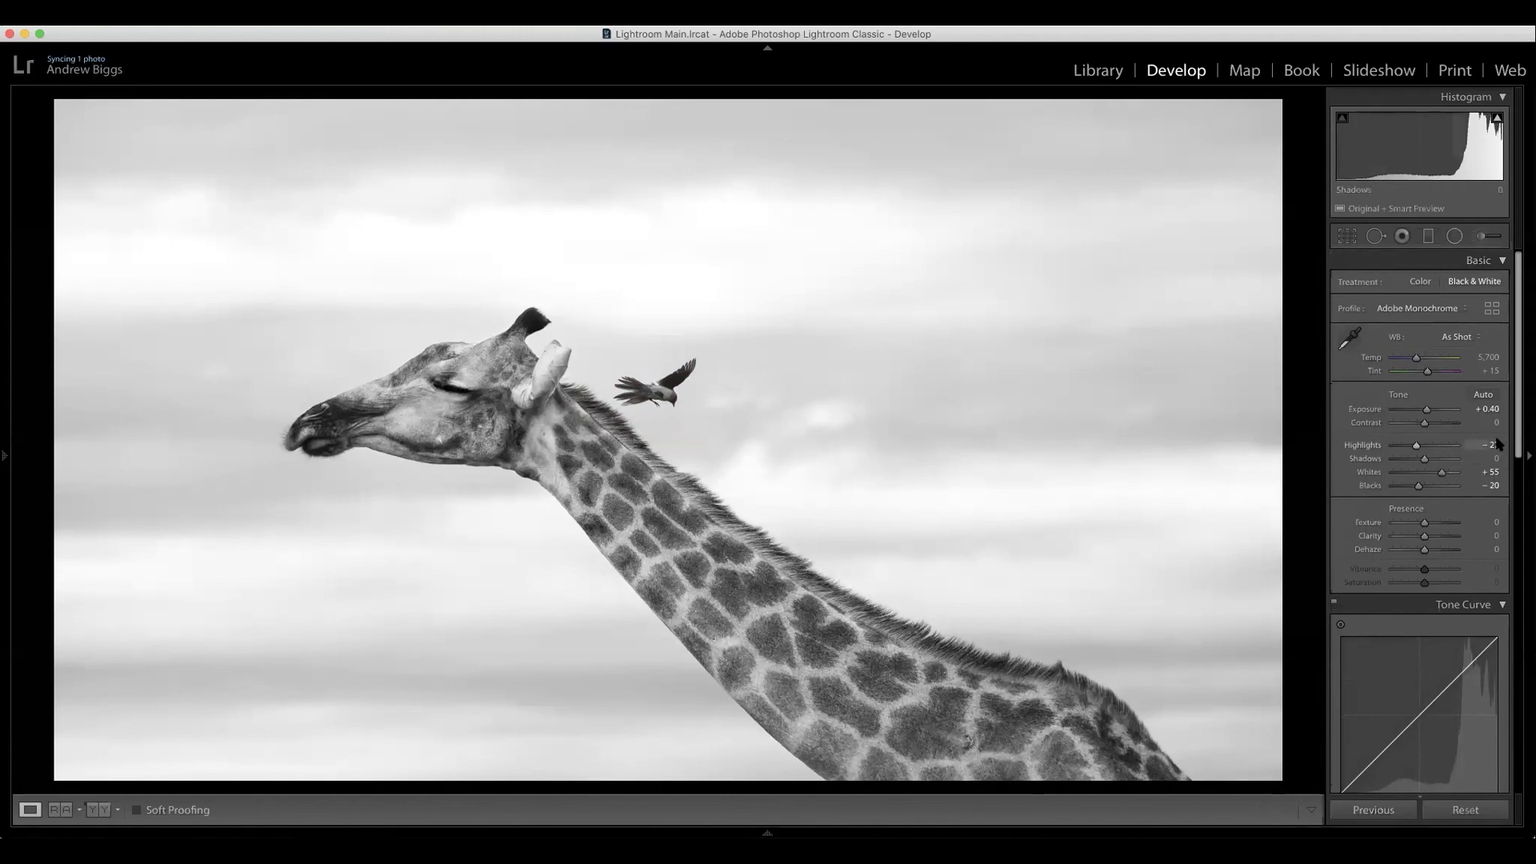
scroll(1517, 368, "down", 10)
scroll(1451, 672, "down", 5)
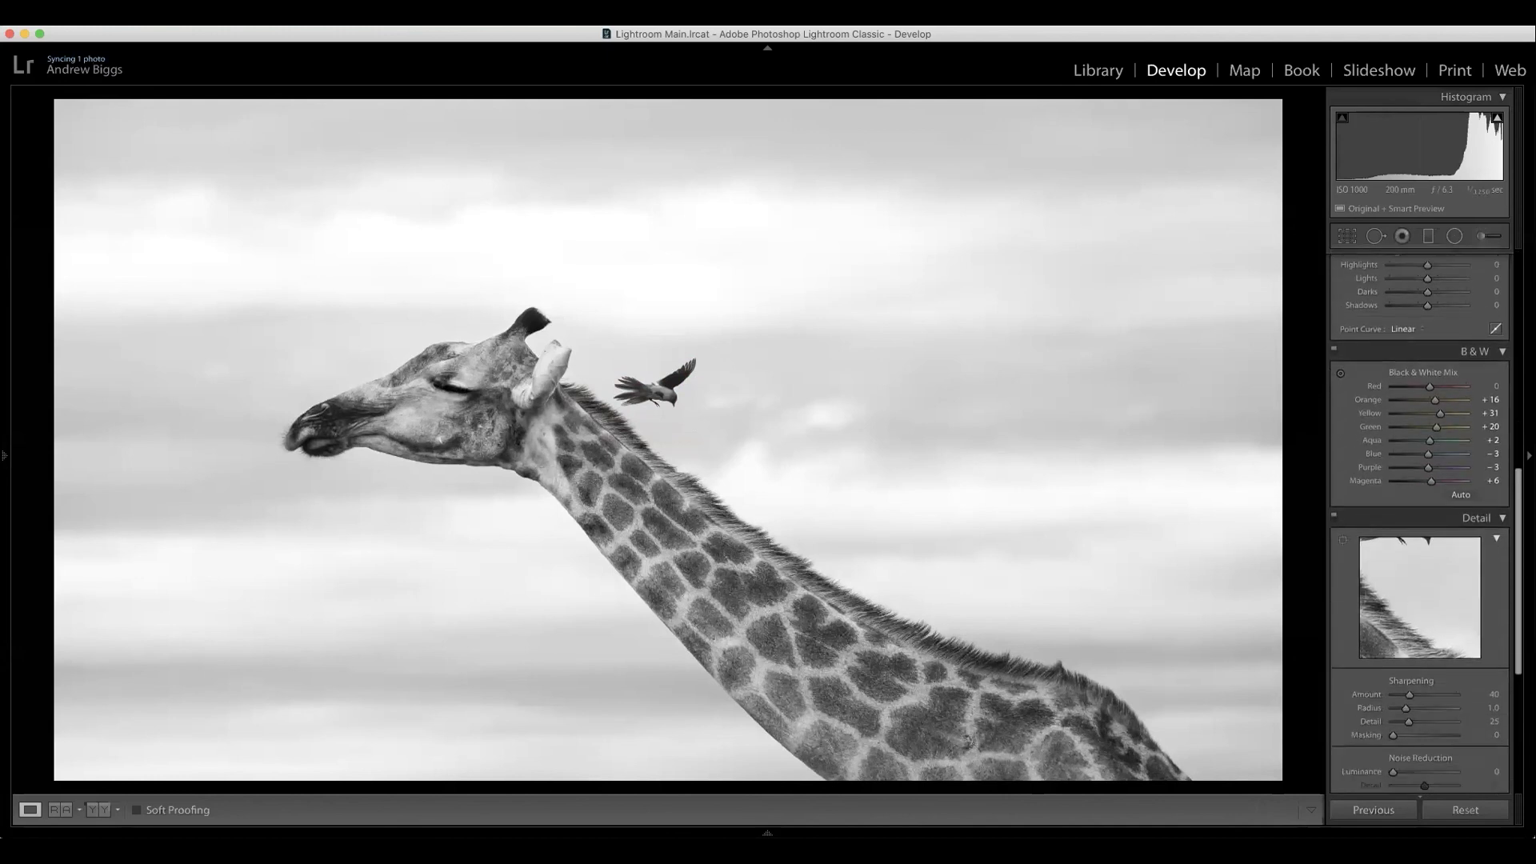
key("alt")
left_click_drag(1396, 665, 1409, 668)
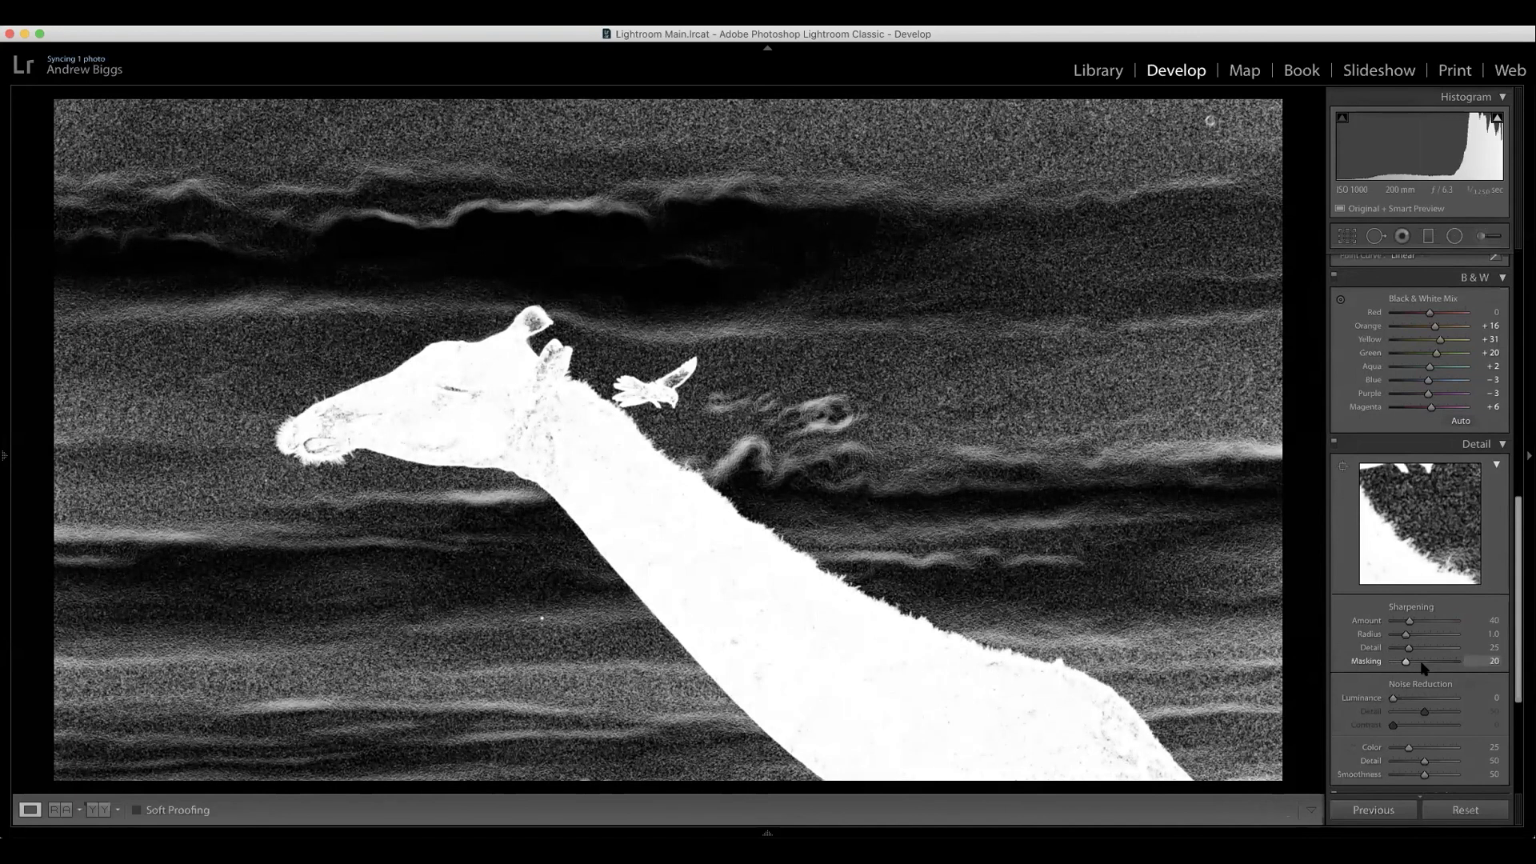
left_click_drag(1427, 669, 1434, 661)
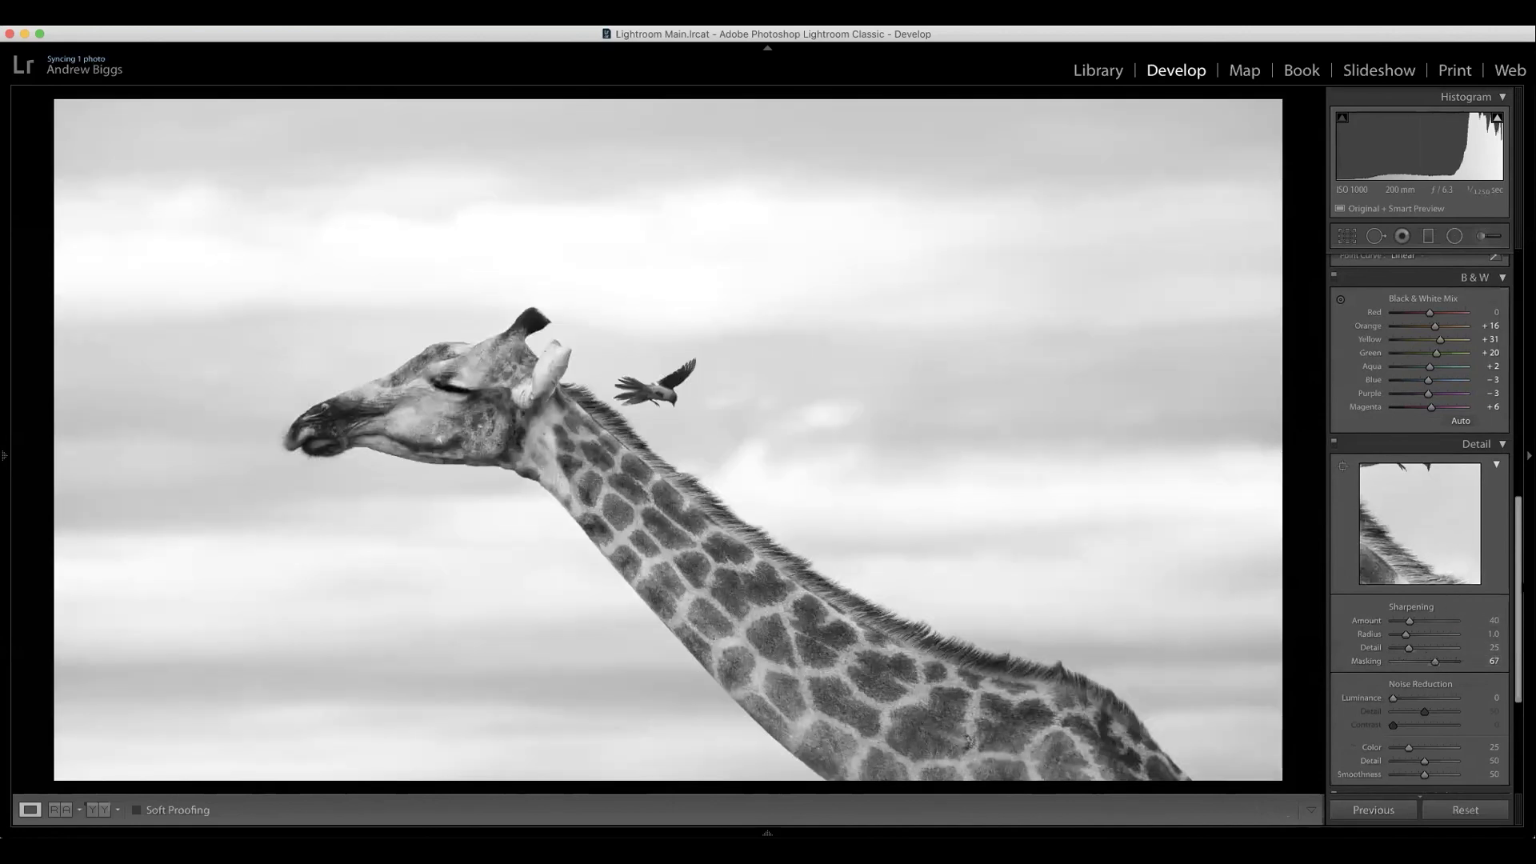
Set the split-toning Shadows to Hue 45 and Saturation 5.
scroll(1456, 649, "down", 6)
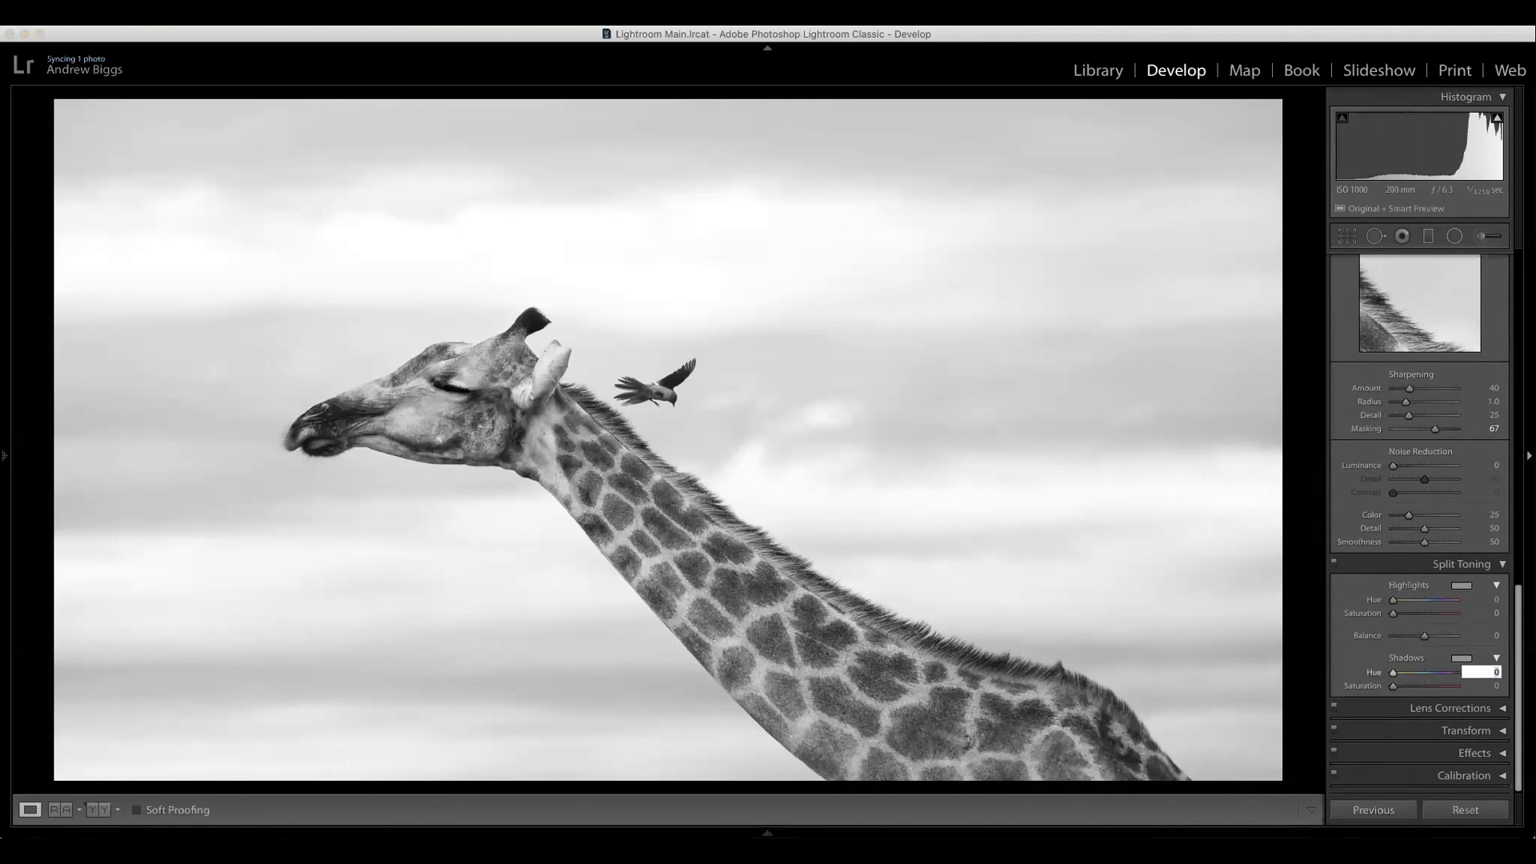
type("5")
key("Tab")
key("Tab")
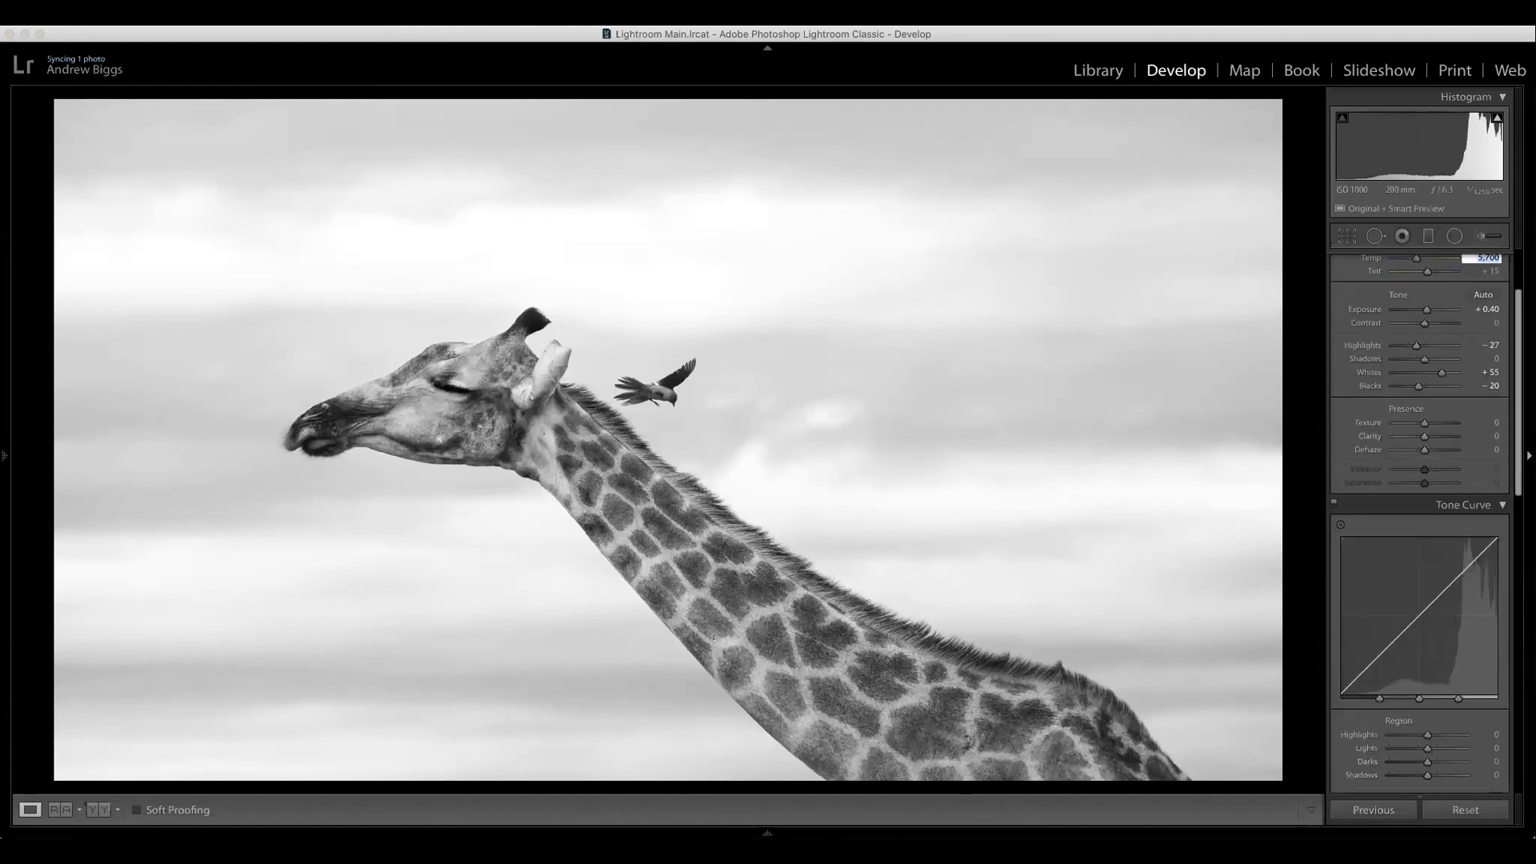
left_click_drag(1515, 424, 1516, 720)
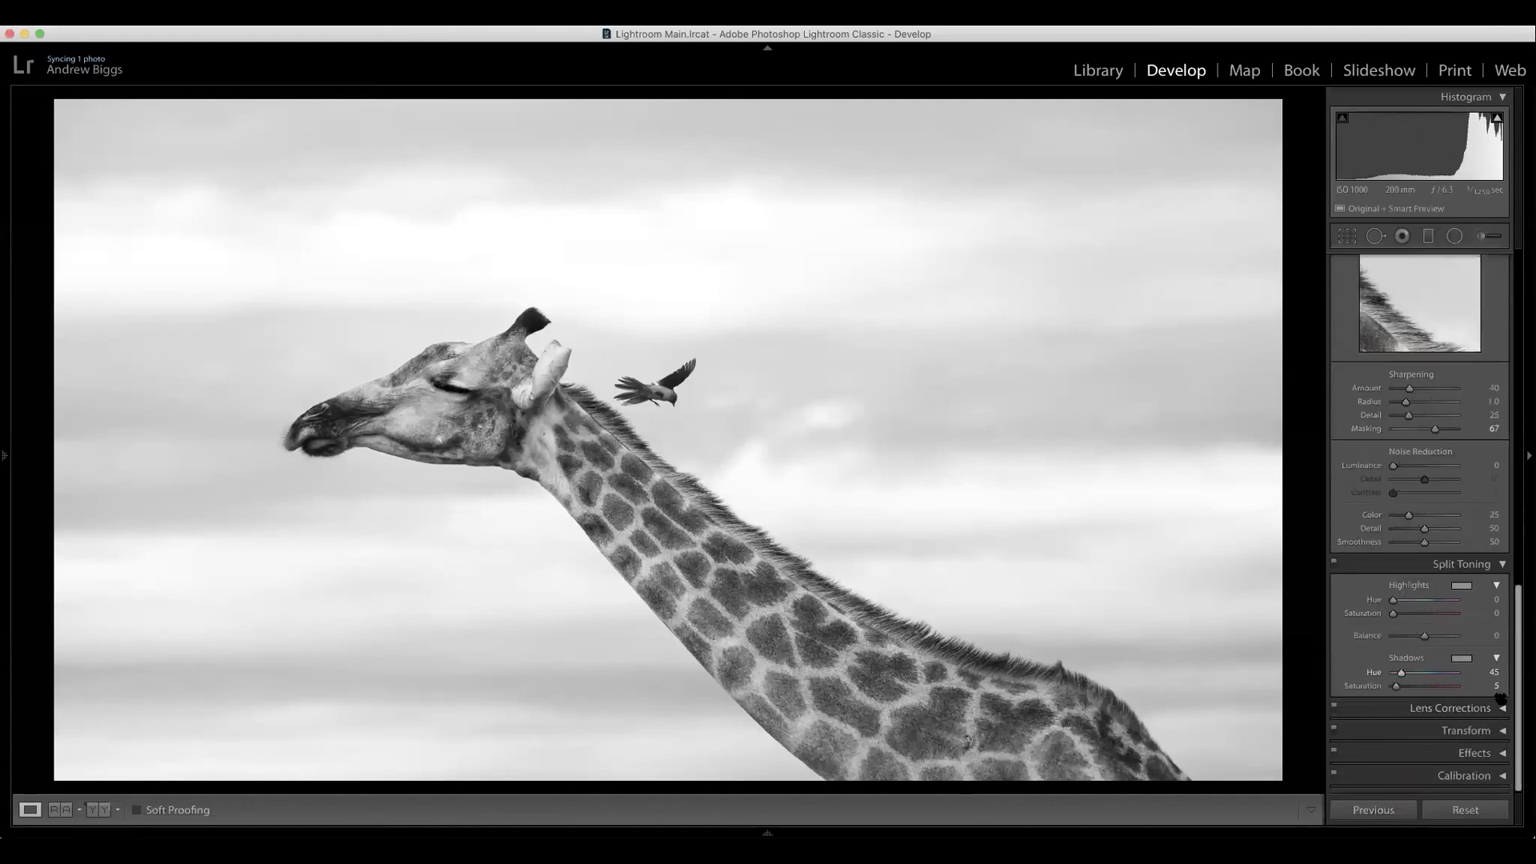
Refine the giraffe photo's split toning with a Balance of -30 and a Shadows Saturation of 7.
left_click_drag(1396, 686, 1399, 687)
left_click_drag(1422, 636, 1413, 638)
left_click_drag(1418, 638, 1366, 647)
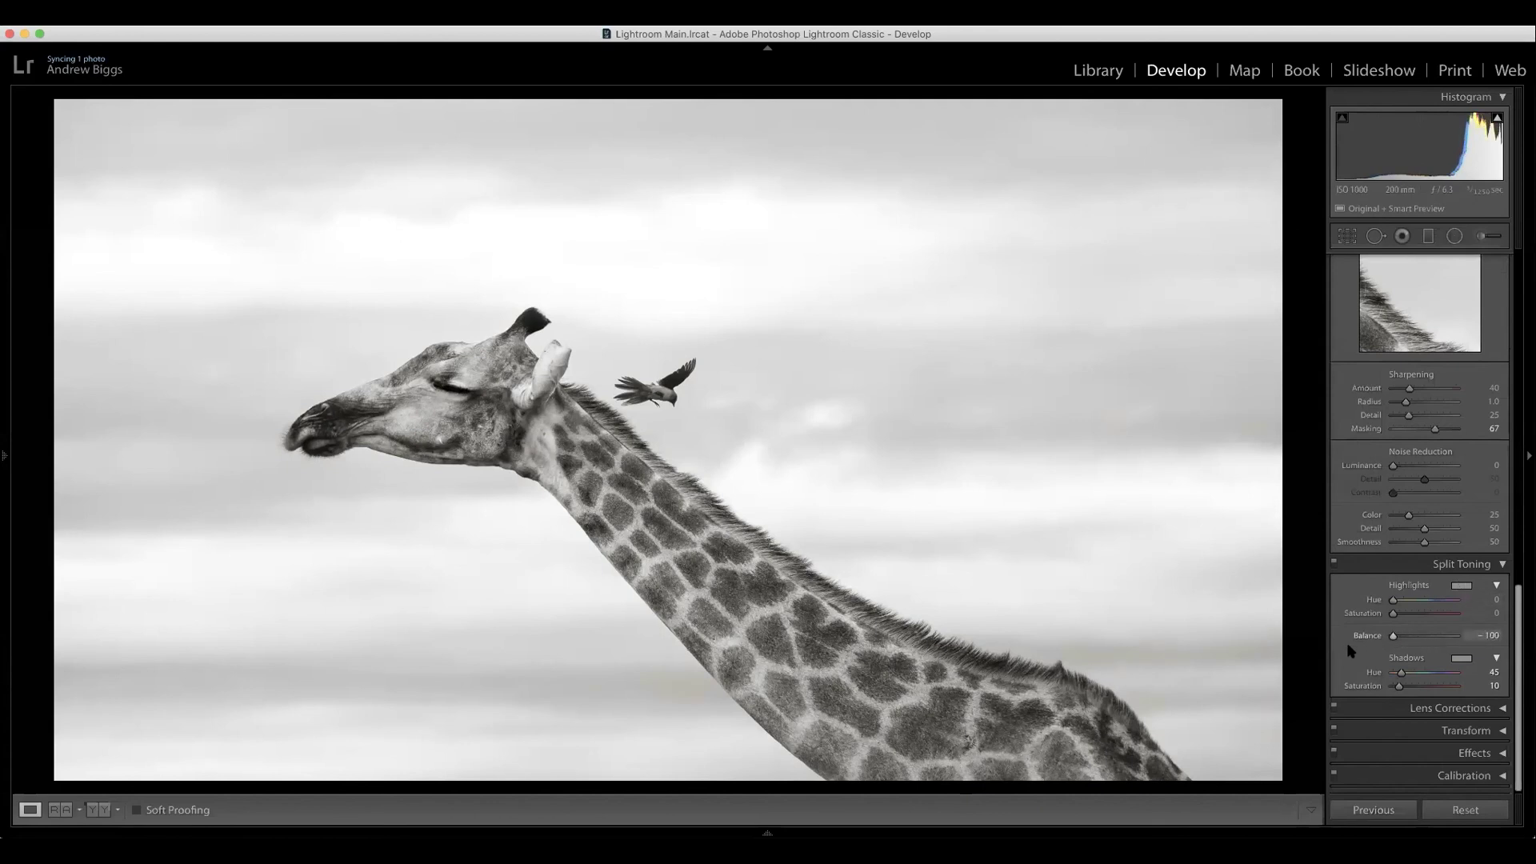
left_click_drag(1402, 638, 1413, 637)
left_click_drag(1399, 686, 1397, 687)
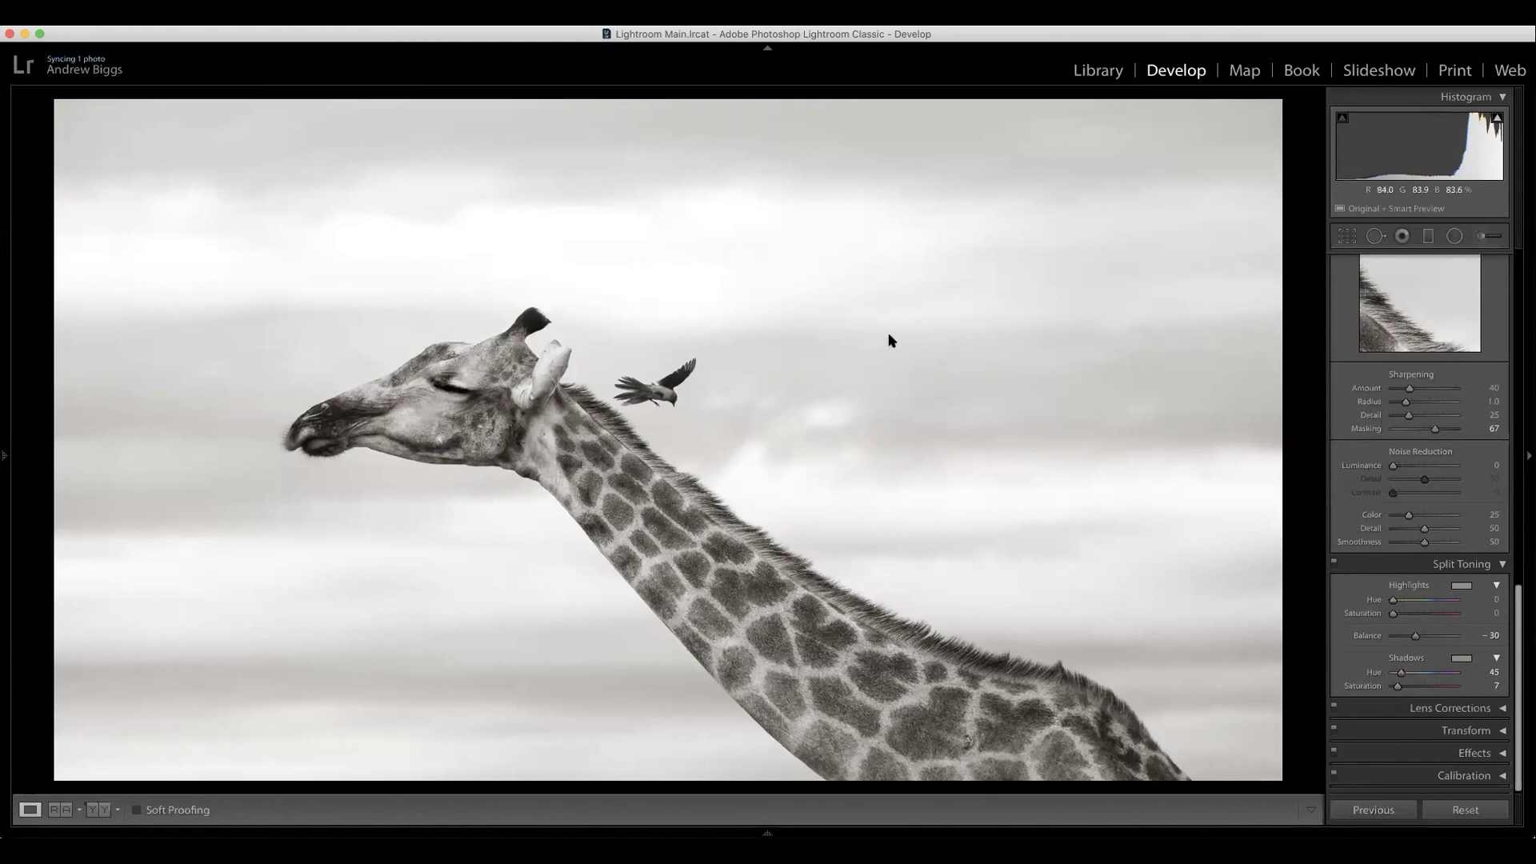
Open the leopard photo, the last in the grid, for developing and convert it to black and white.
key("g")
key("Right")
key("Right")
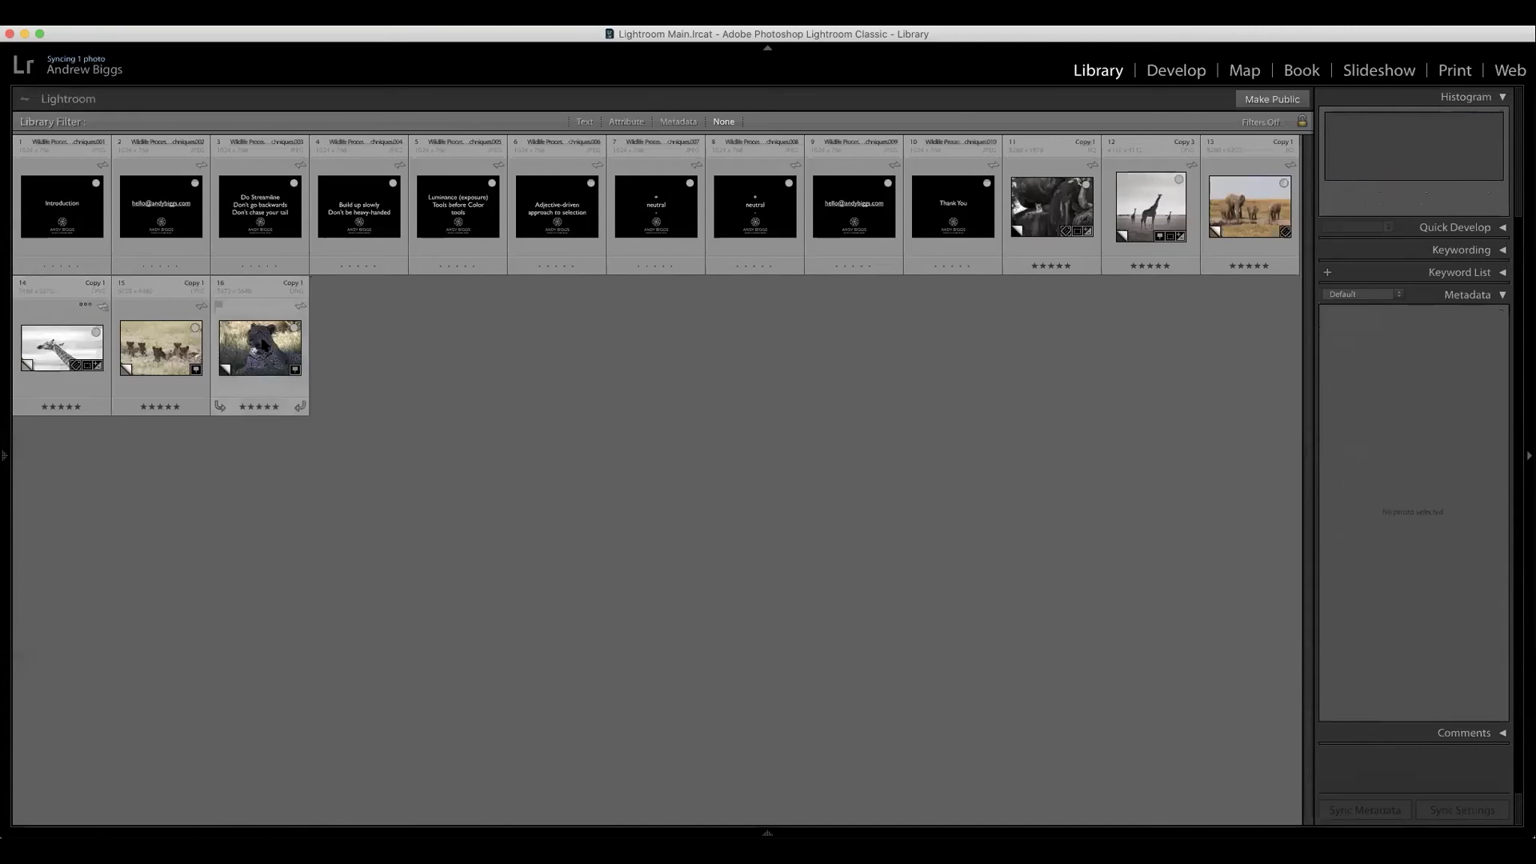
key("d")
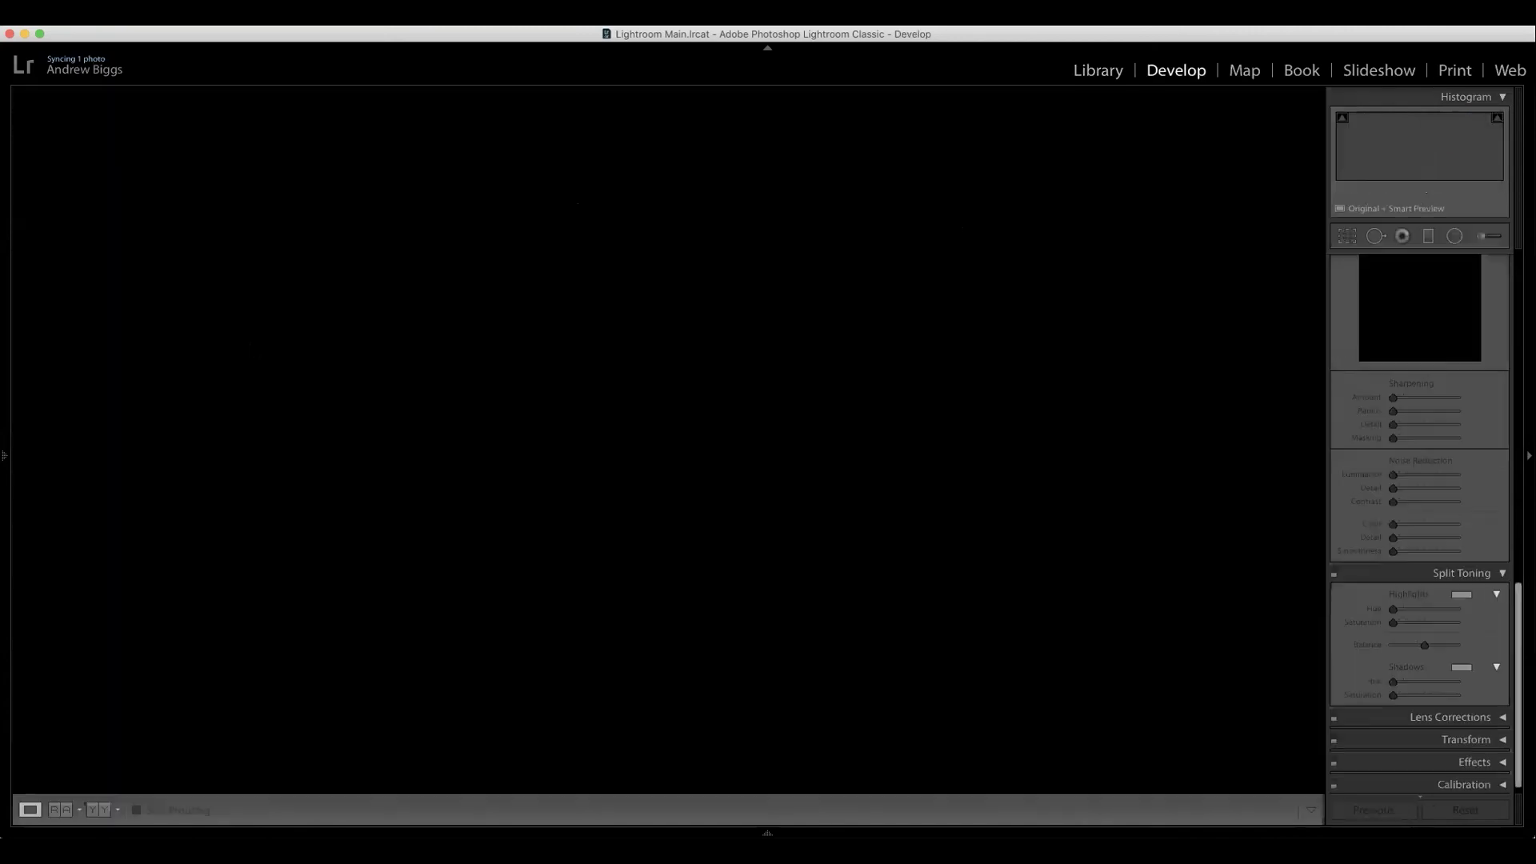
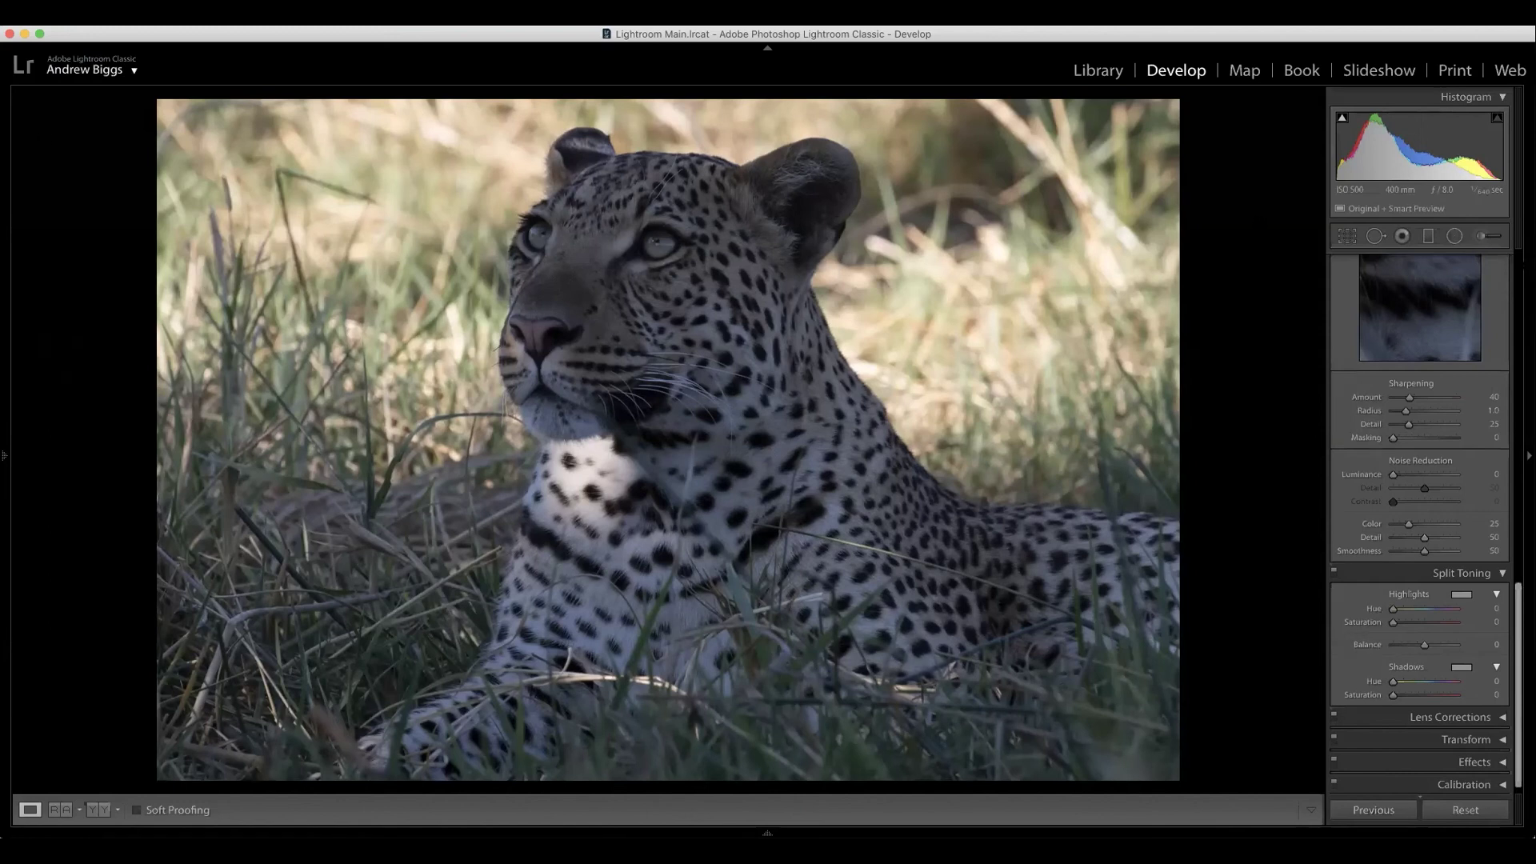
scroll(1488, 280, "up", 10)
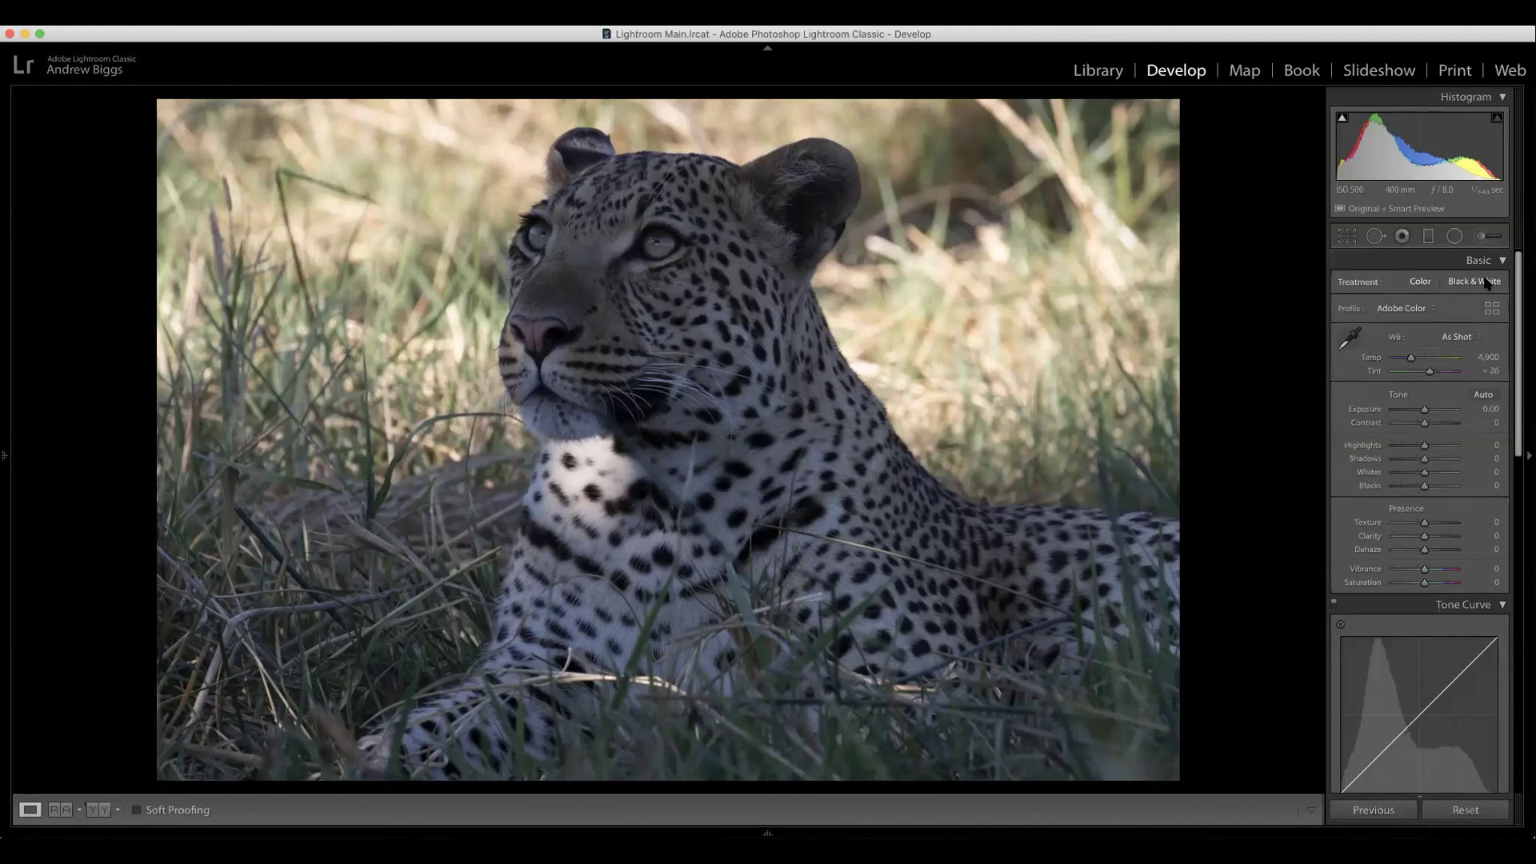
left_click(1485, 283)
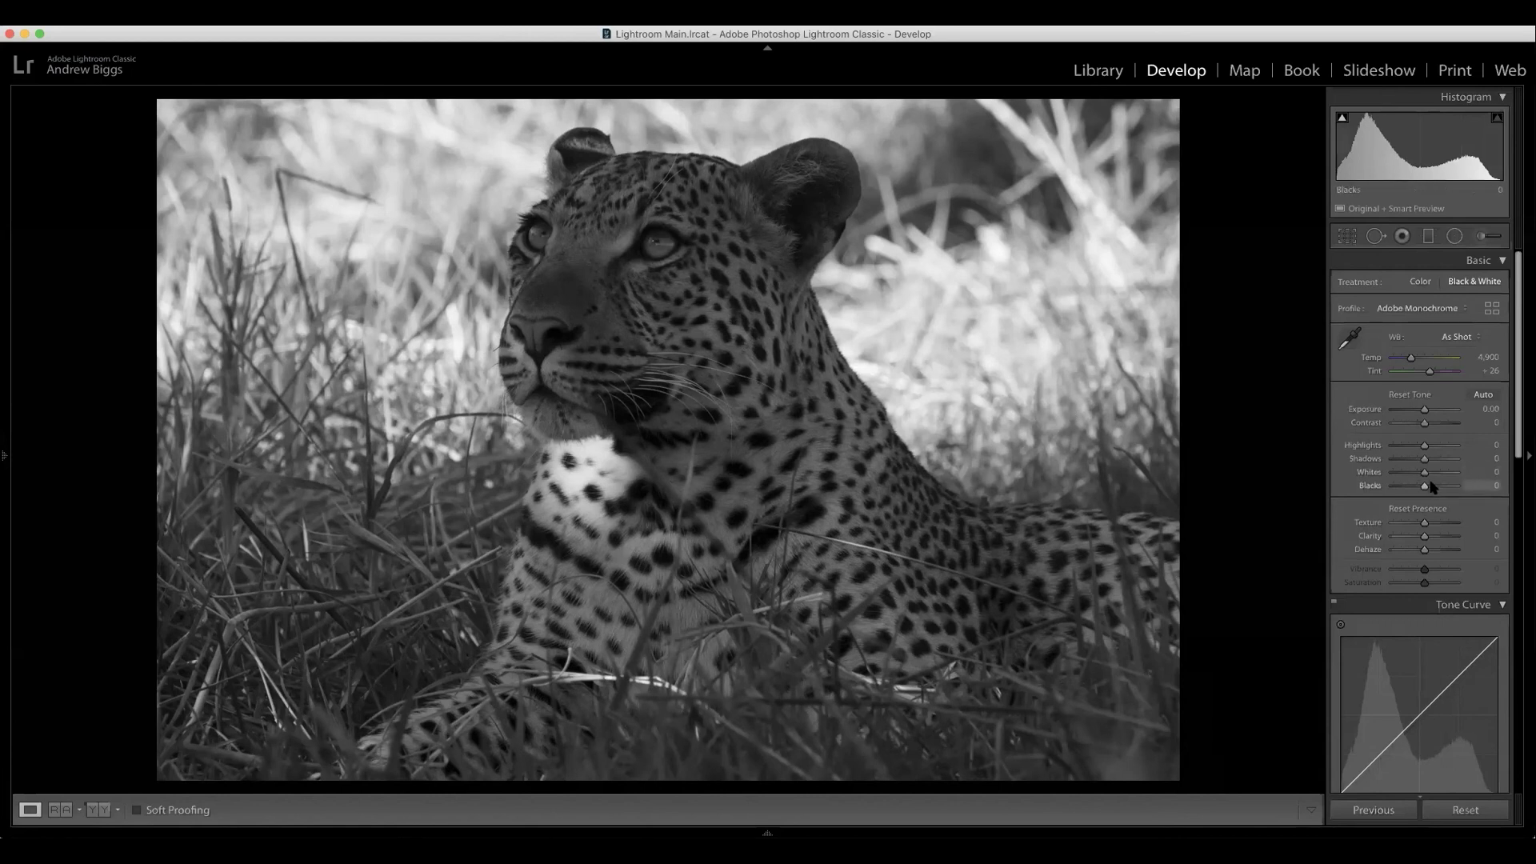
Set Whites to +17 and the Black & White Mix to Orange +19, Yellow +12, Green +9, Aqua +7, Blue +5 and Purple +4.
key("alt")
left_click_drag(1425, 473, 1434, 473)
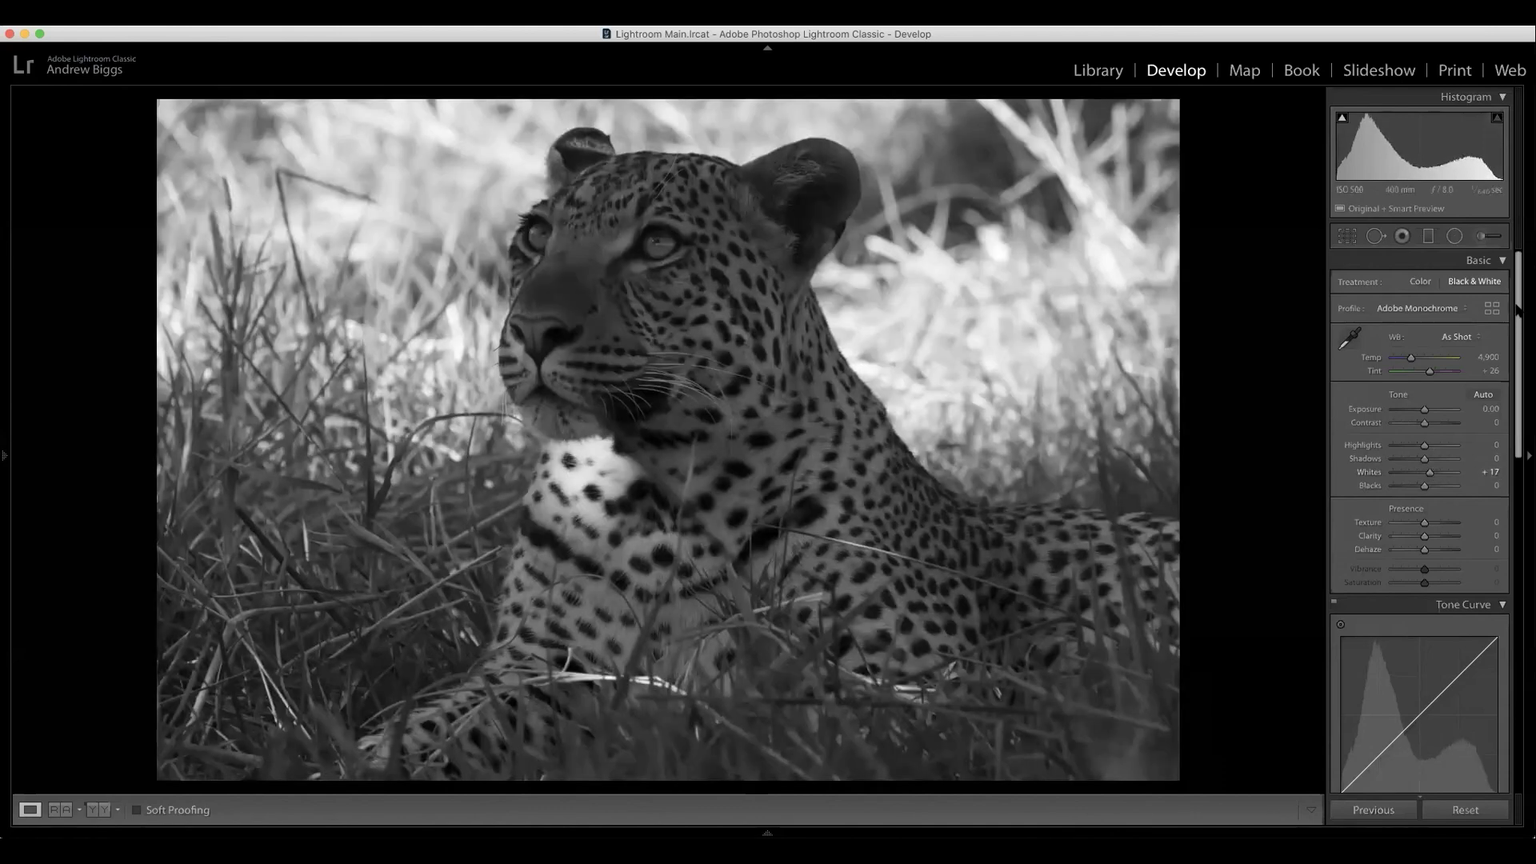
scroll(1512, 316, "down", 10)
scroll(1505, 574, "down", 3)
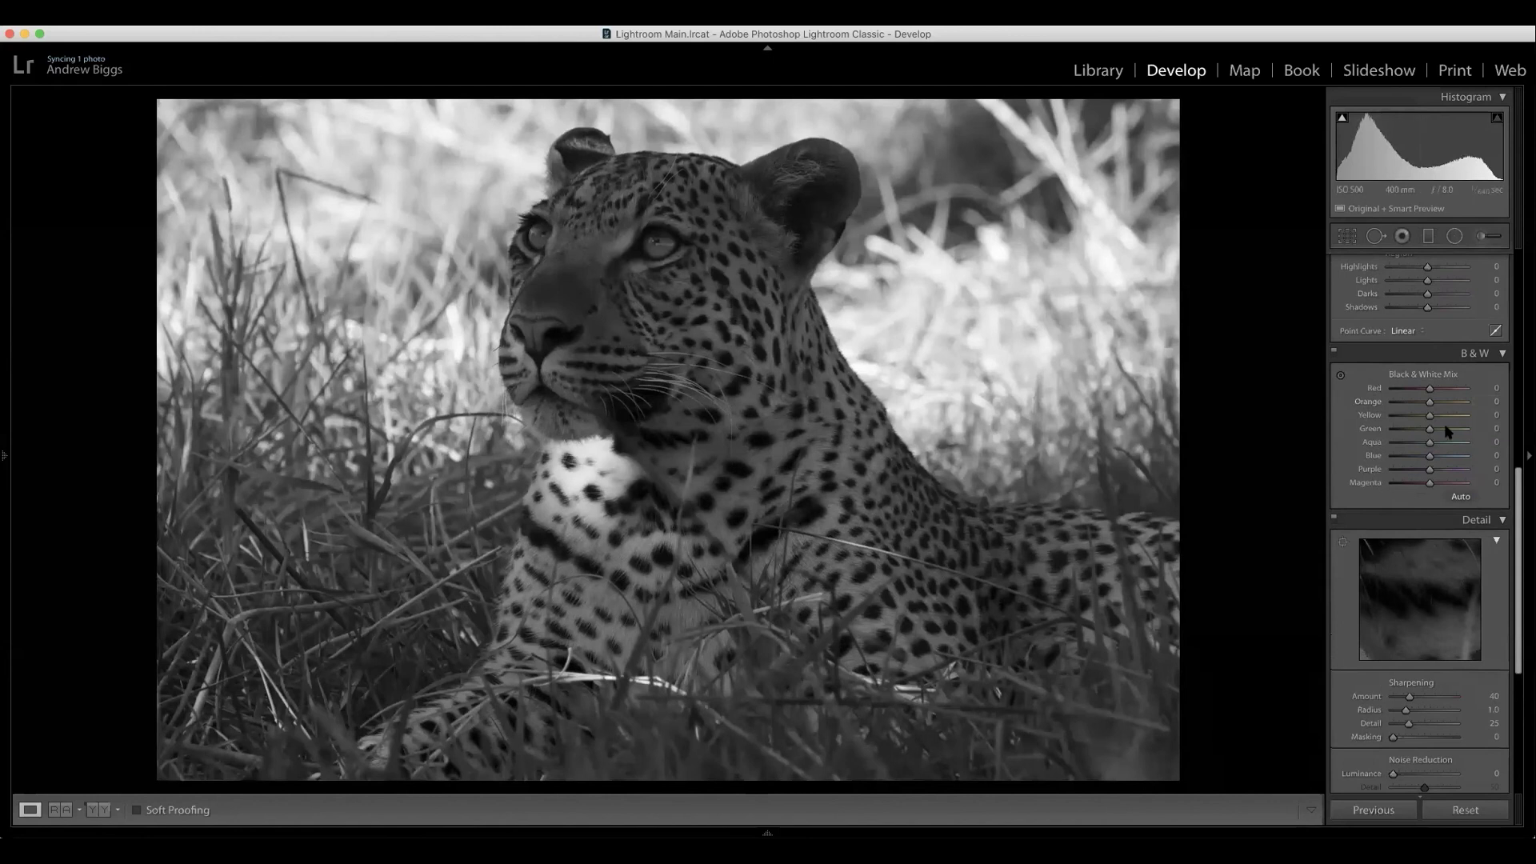
left_click_drag(1430, 402, 1438, 471)
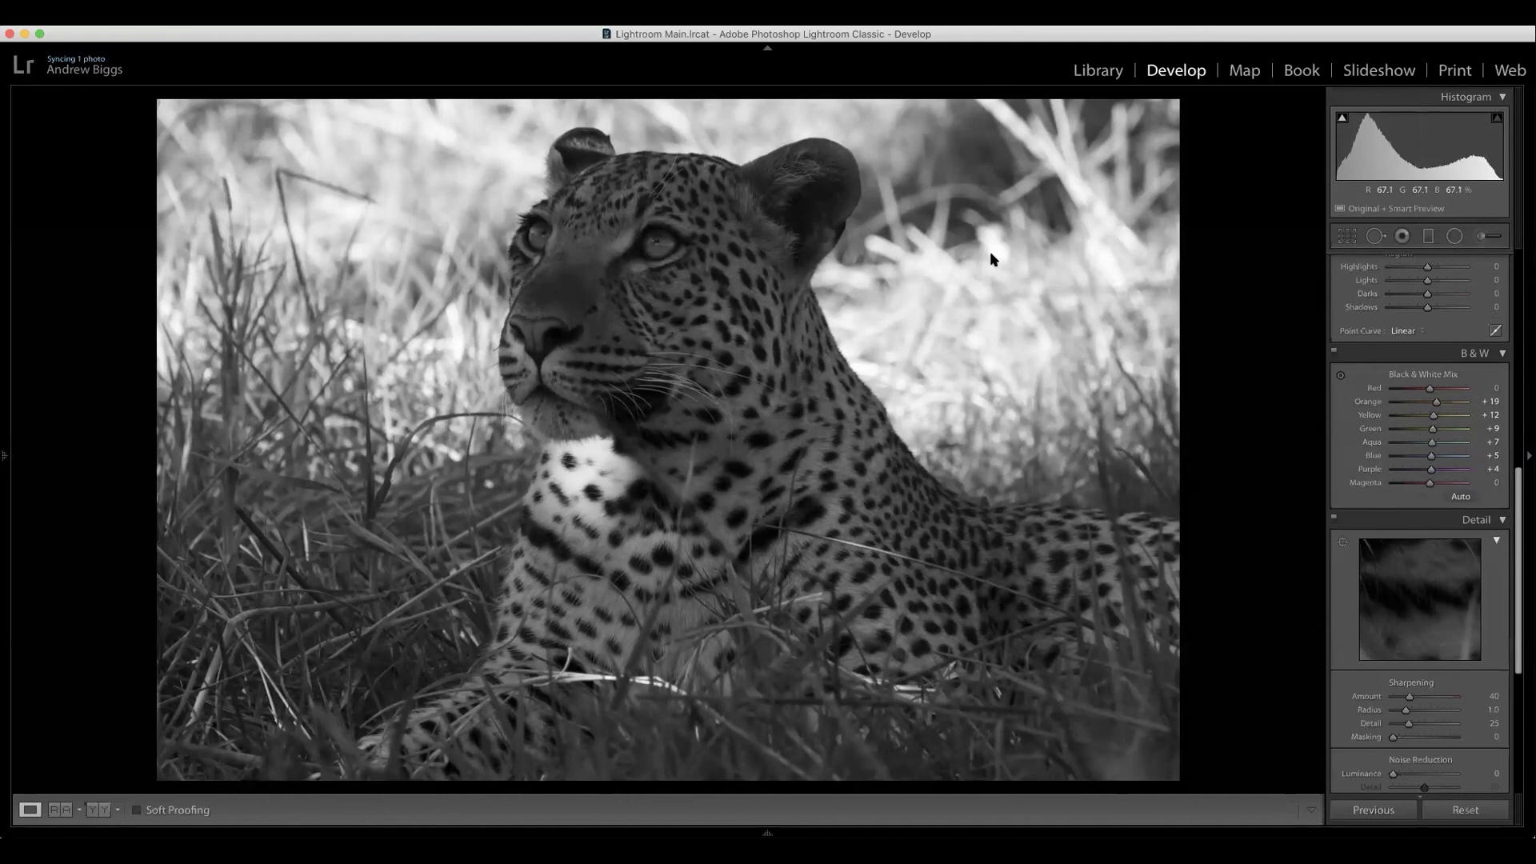
Set the leopard photo's Exposure to +0.25, Whites to +21 and Blacks to +11.
scroll(1518, 476, "up", 3)
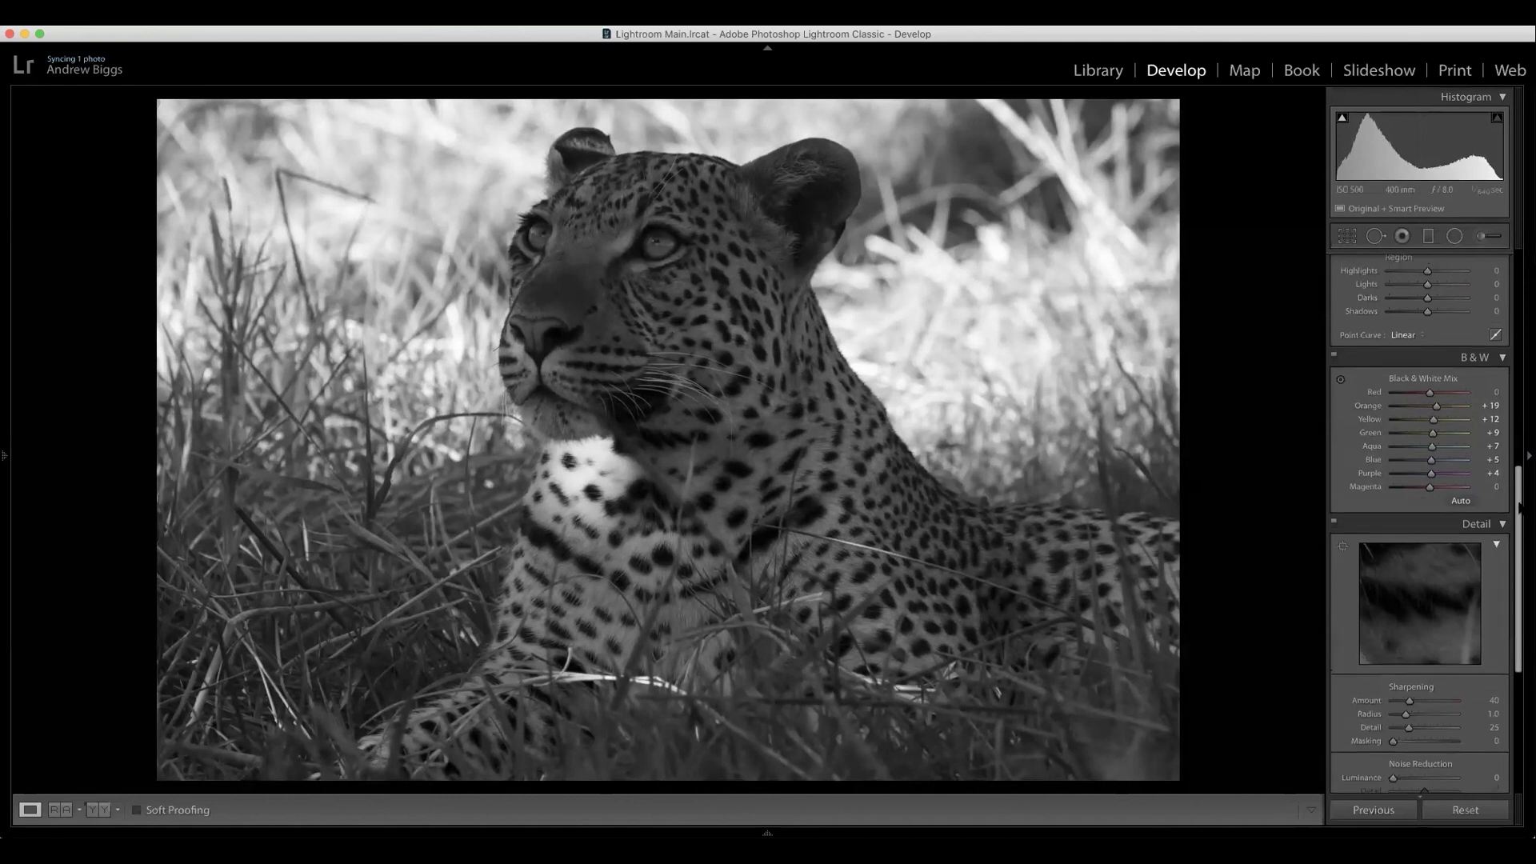
scroll(1519, 476, "up", 5)
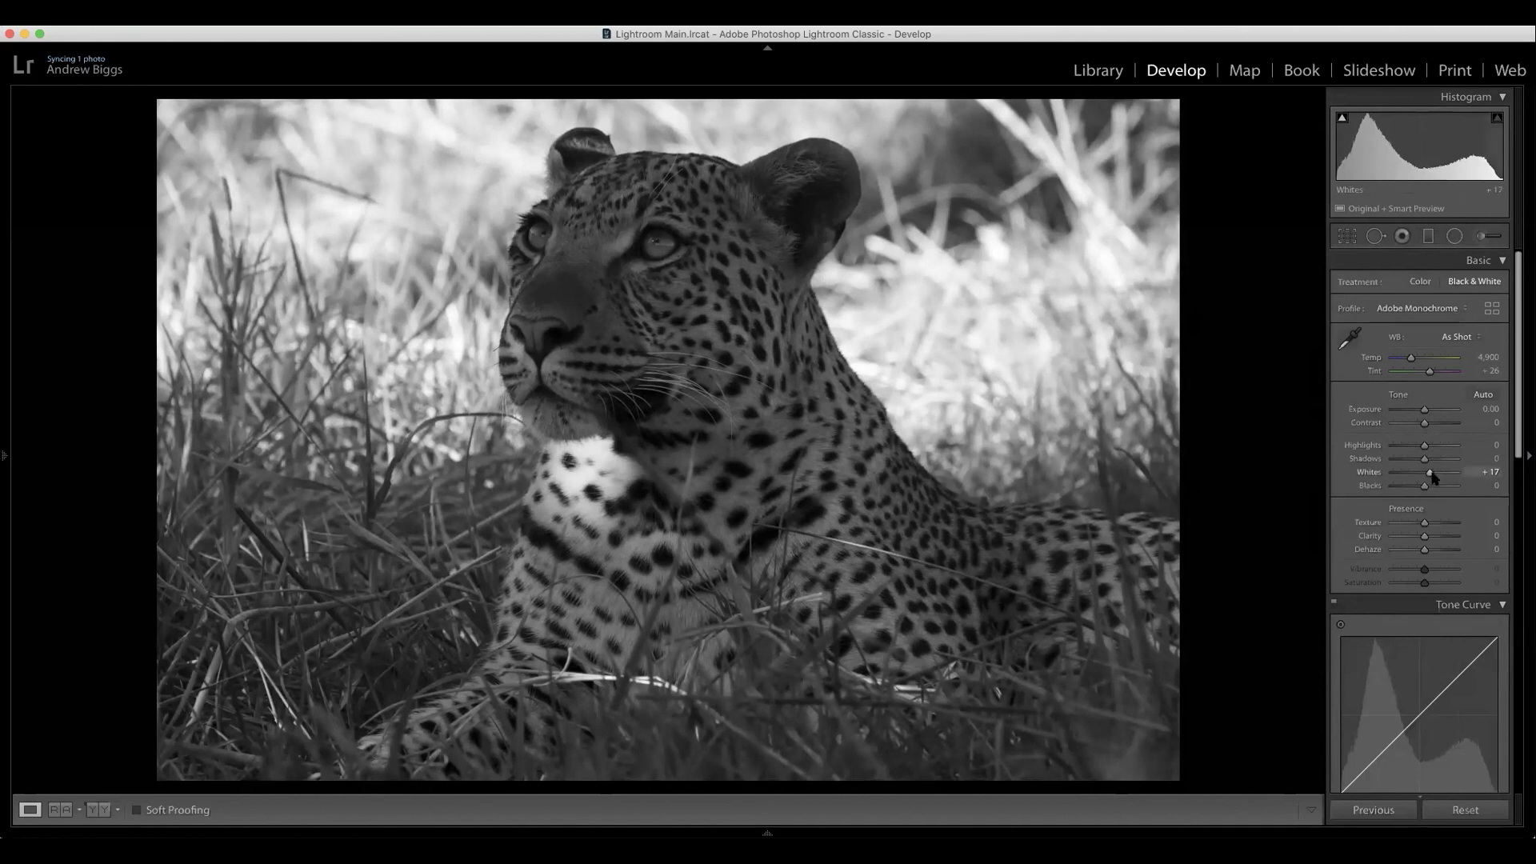
left_click_drag(1435, 477, 1426, 486)
left_click_drag(1425, 412, 1430, 412)
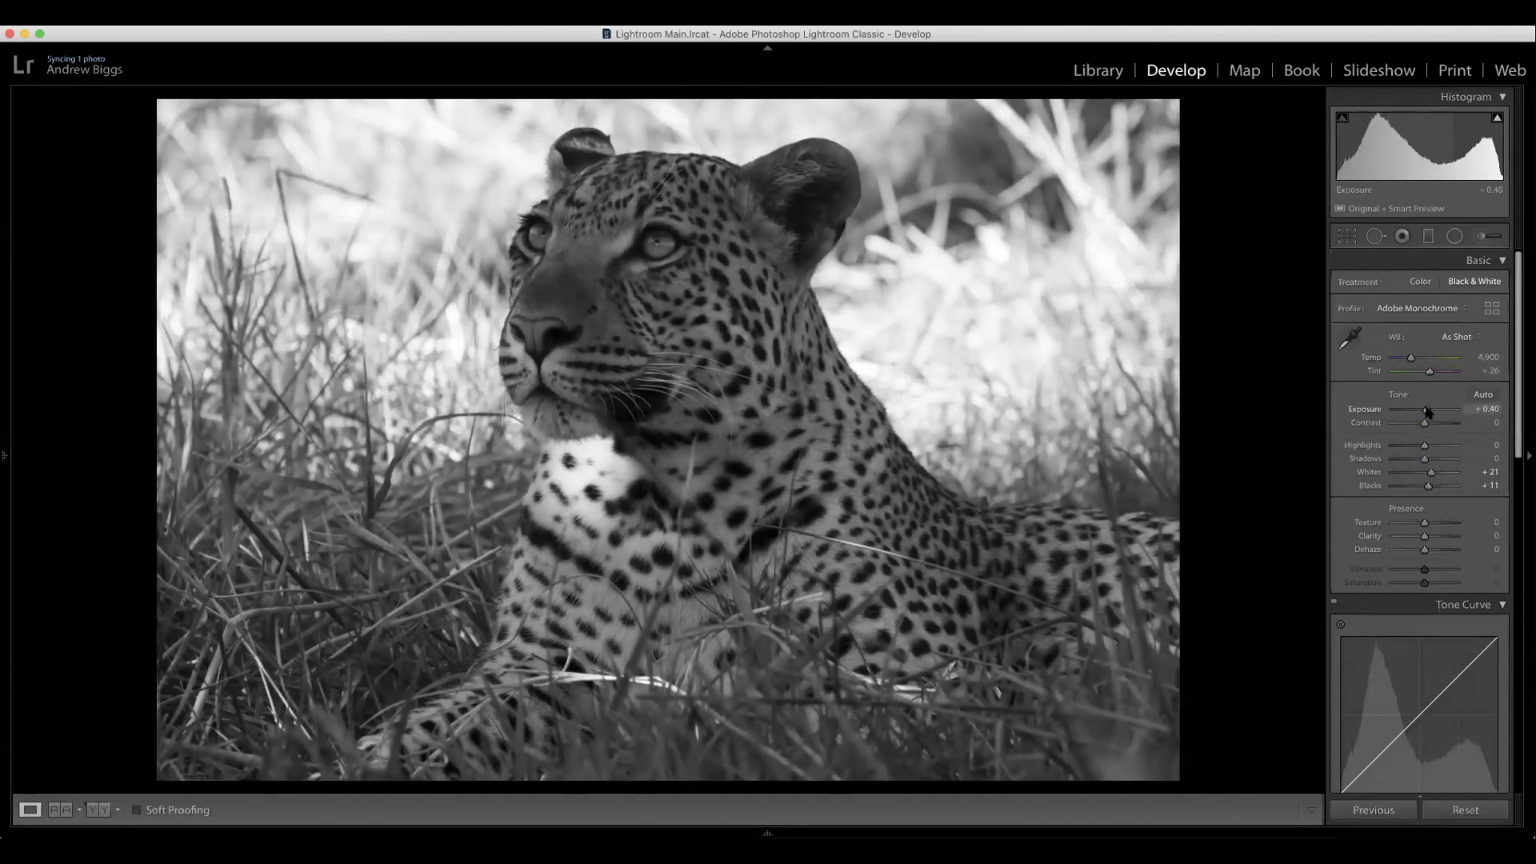
left_click_drag(1427, 410, 1427, 411)
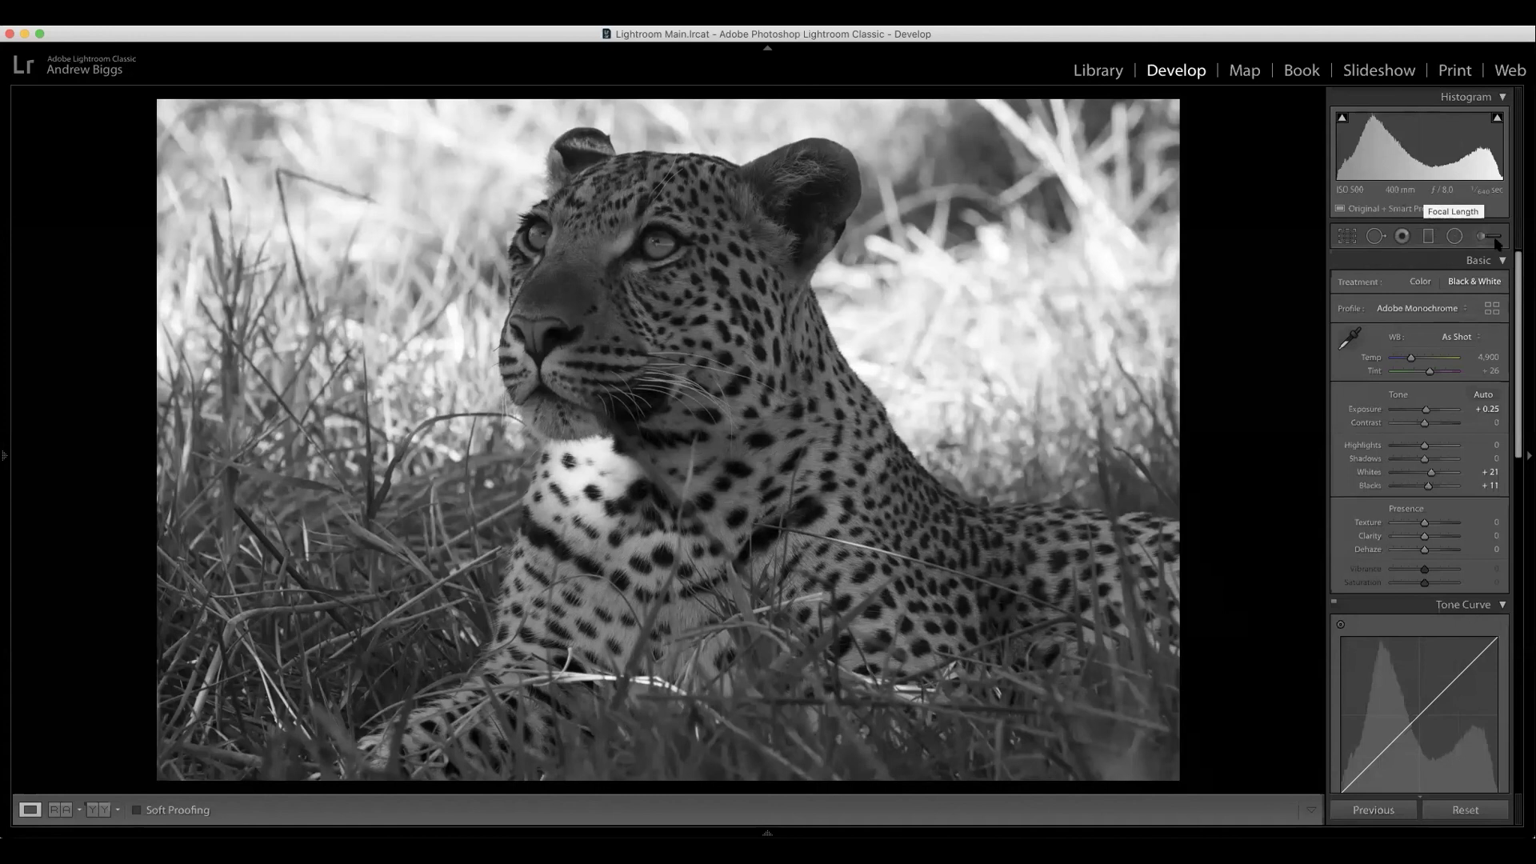
Add a large tilted radial filter with Feather 74 around the leopard, aligning it along the body with the mask overlay as a guide.
left_click(1456, 237)
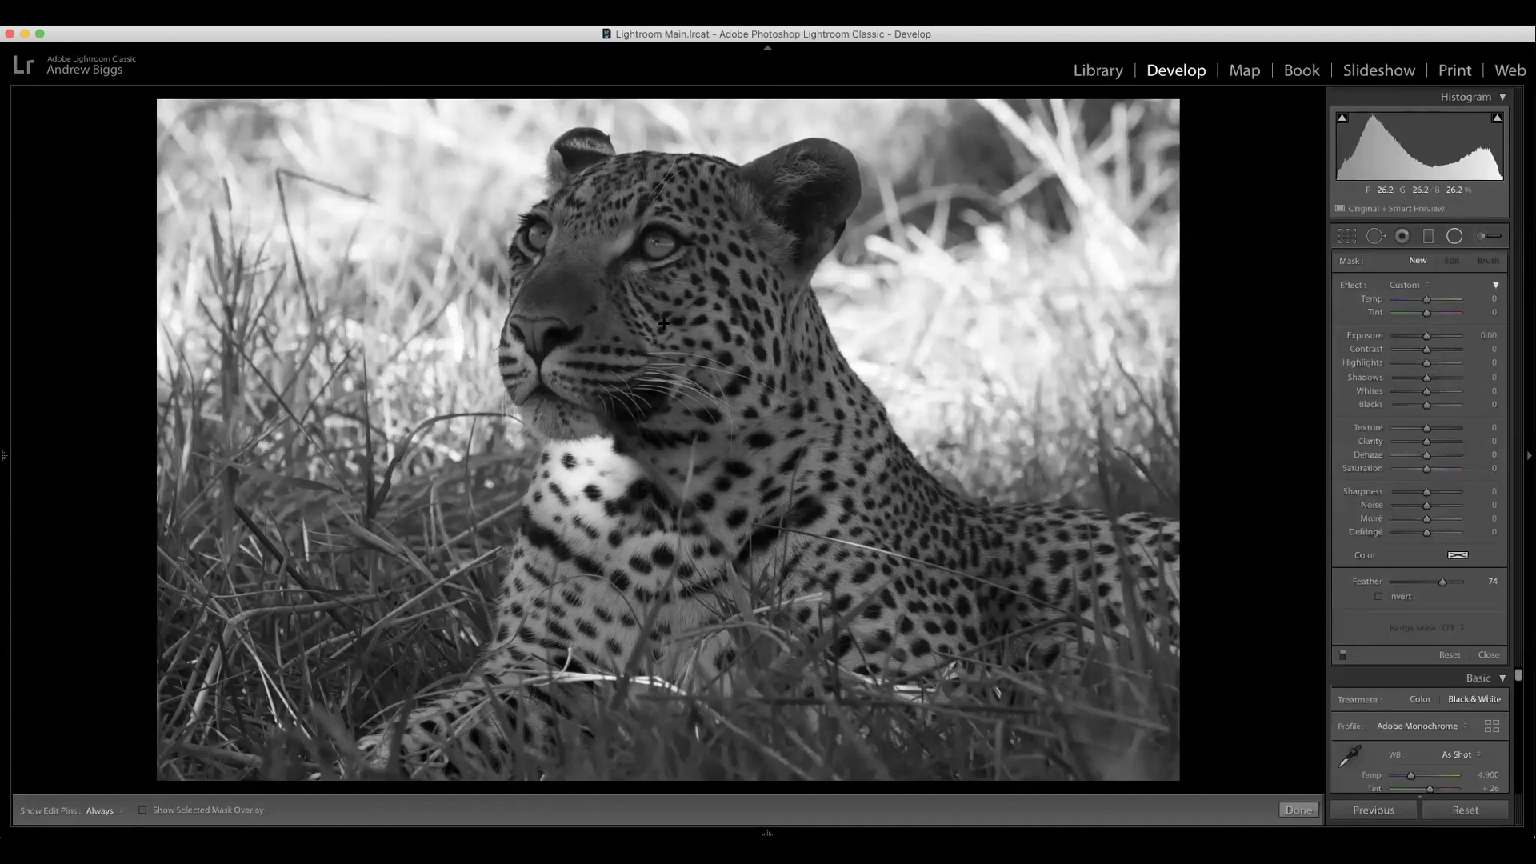
left_click_drag(1035, 714, 1060, 750)
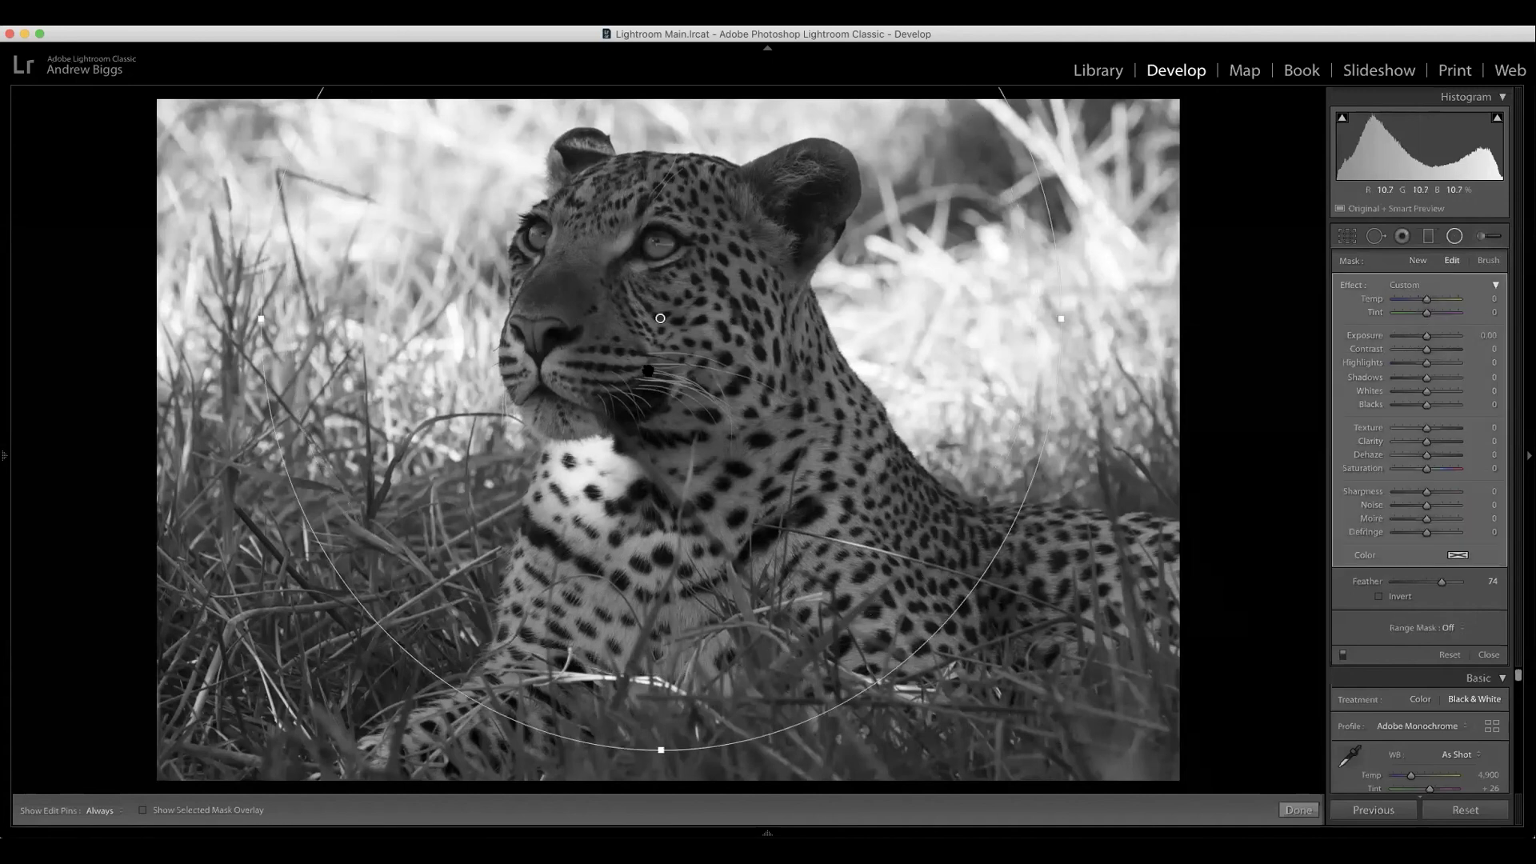
left_click_drag(933, 675, 917, 718)
left_click_drag(1169, 348, 1164, 308)
left_click_drag(692, 459, 735, 501)
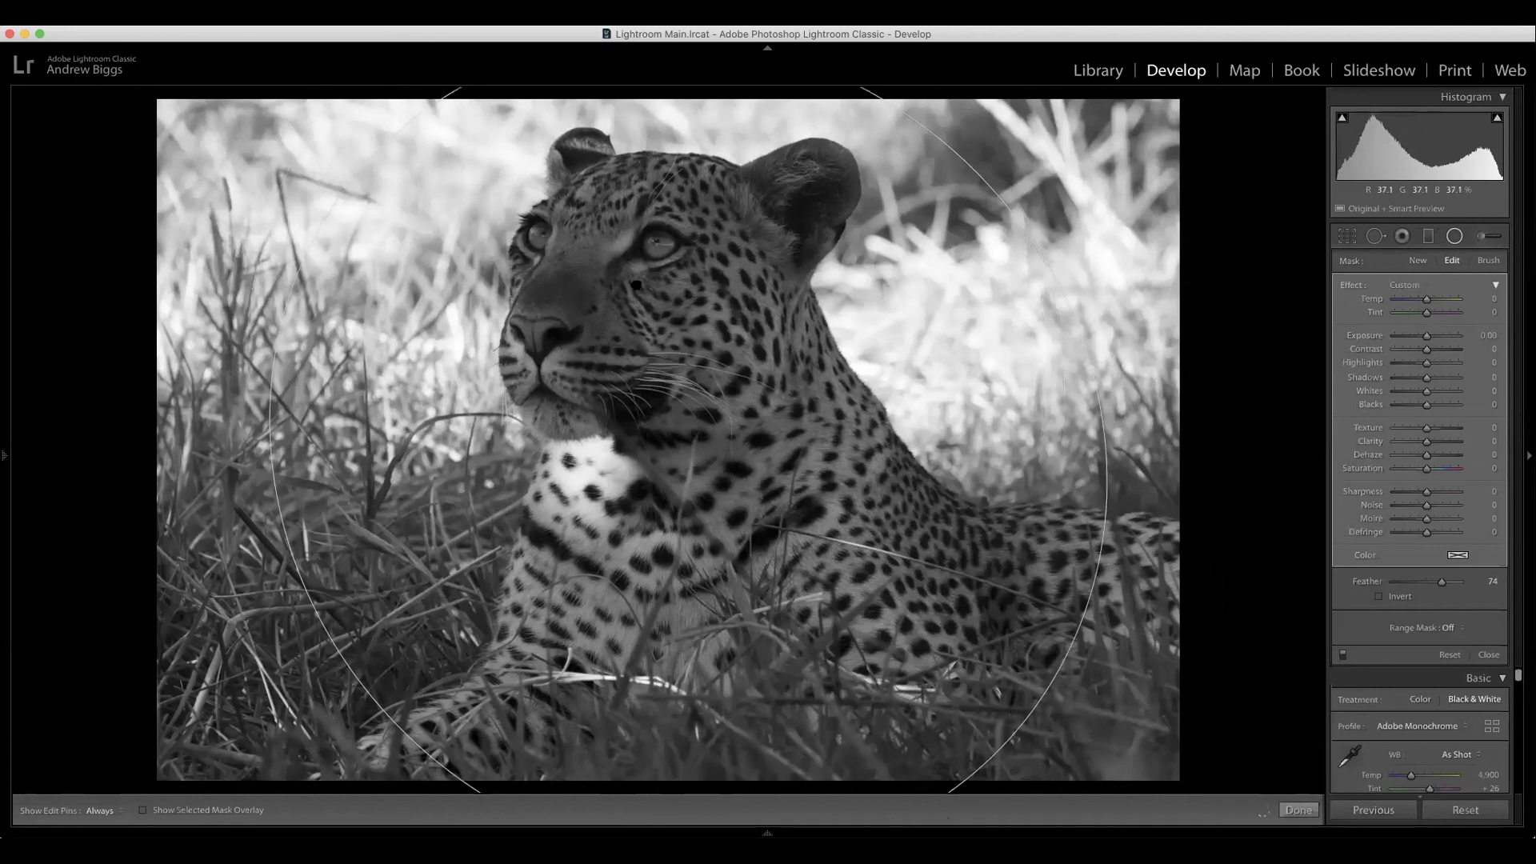
left_click_drag(686, 428, 585, 156)
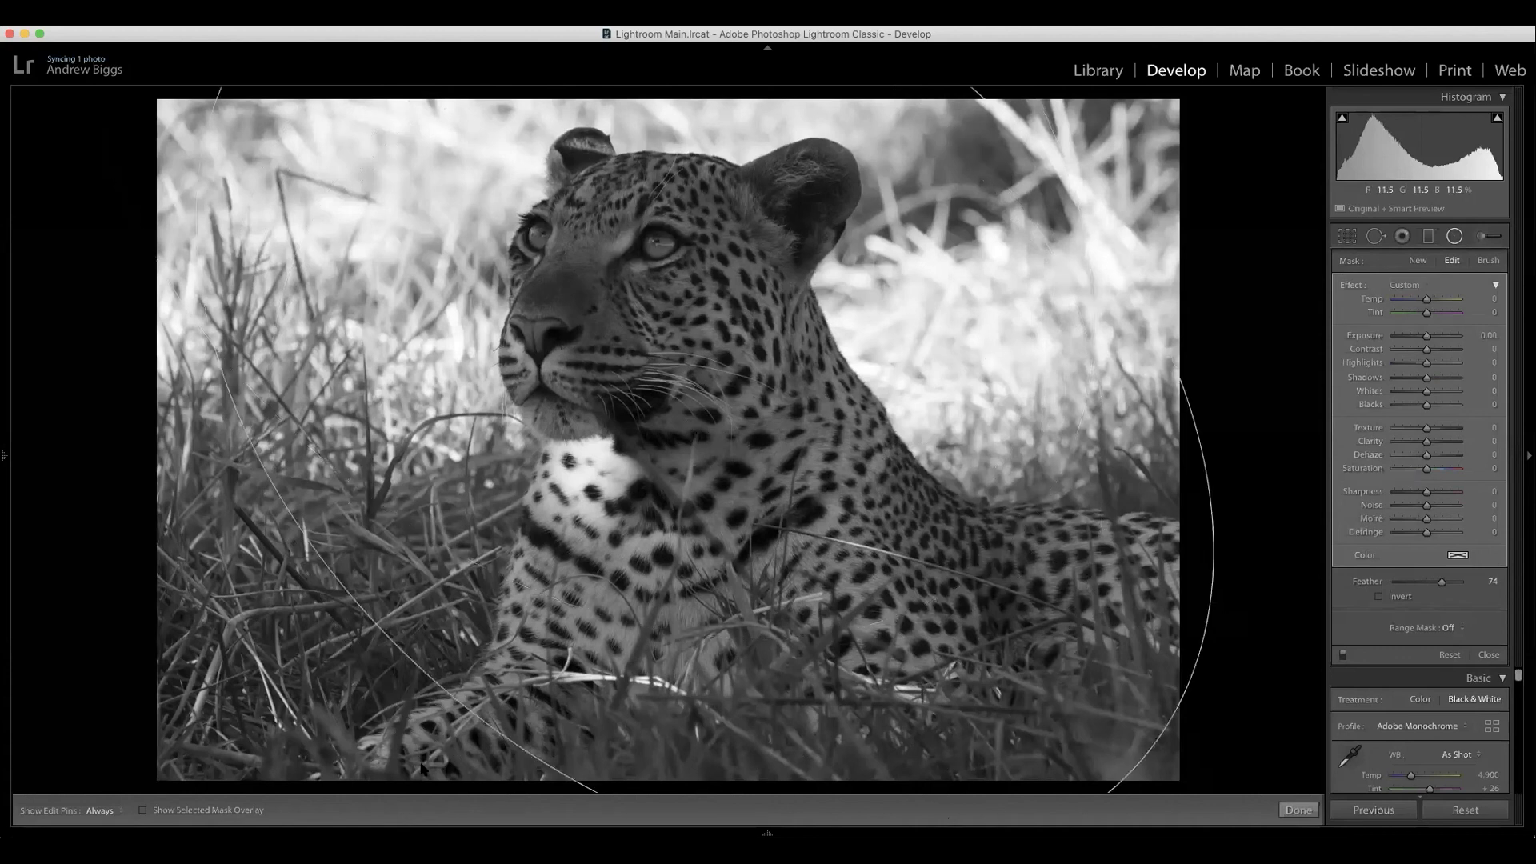
key("o")
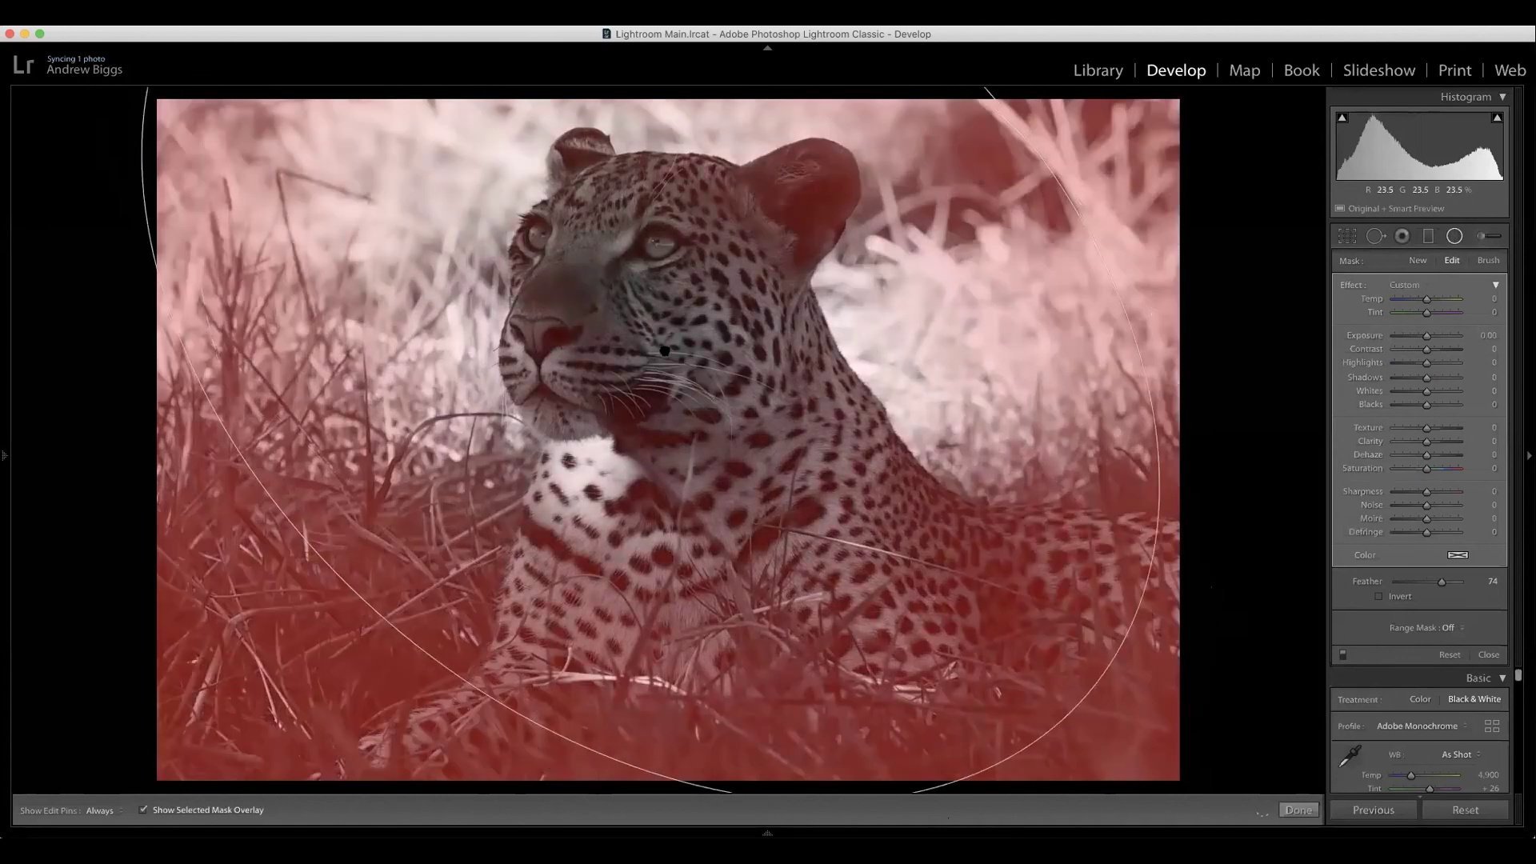
left_click_drag(670, 338, 677, 362)
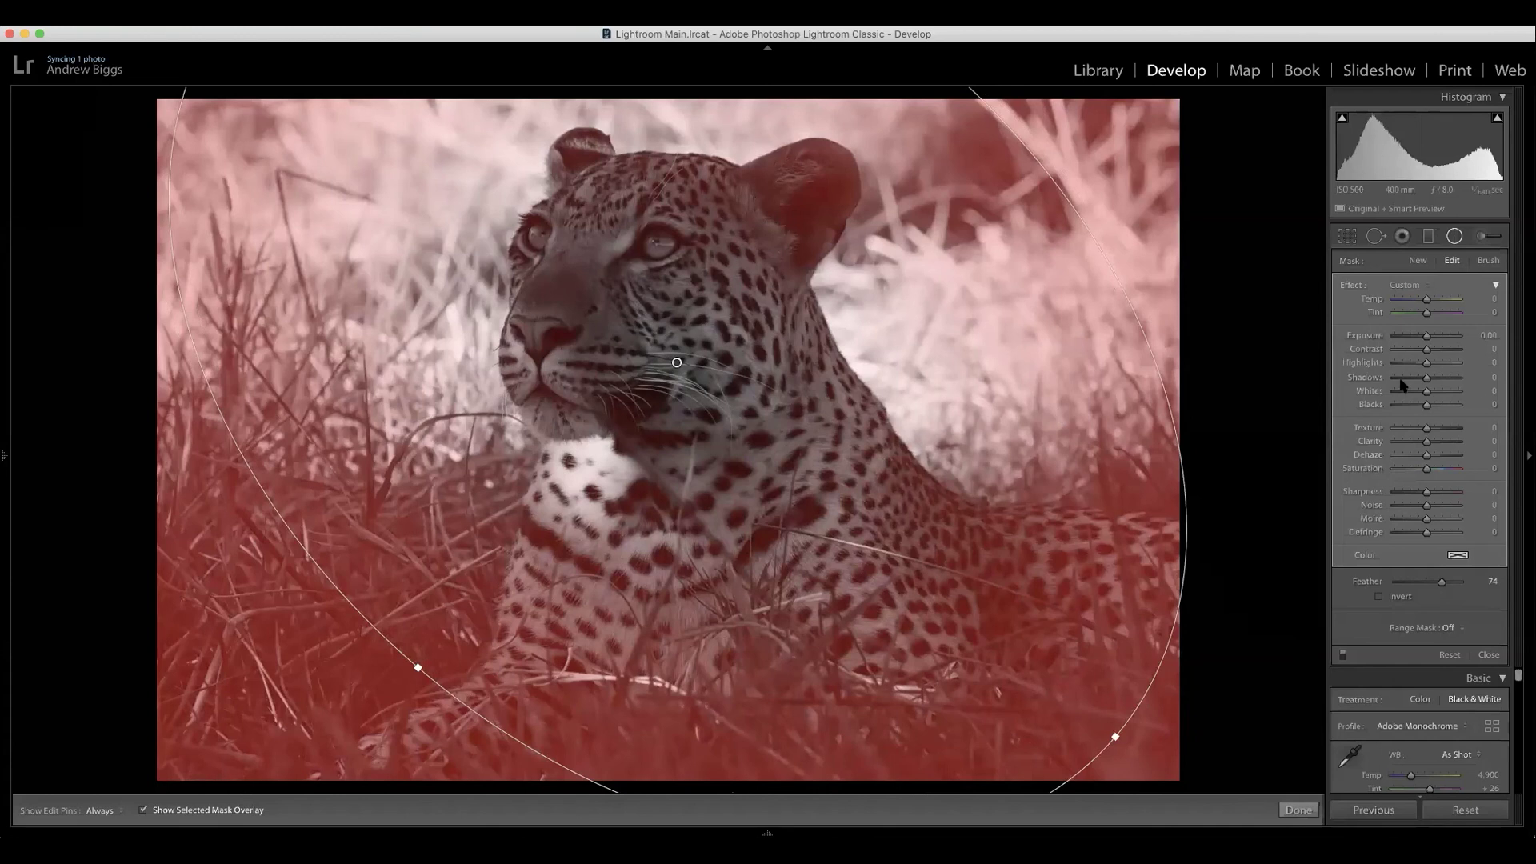
key("o")
Invert the leopard's radial filter and set Exposure to 0.35, Highlights to 19, Shadows to 100 and Blacks to -5.
left_click_drag(1428, 378, 1467, 386)
left_click(1393, 597)
left_click_drag(1429, 337, 1425, 407)
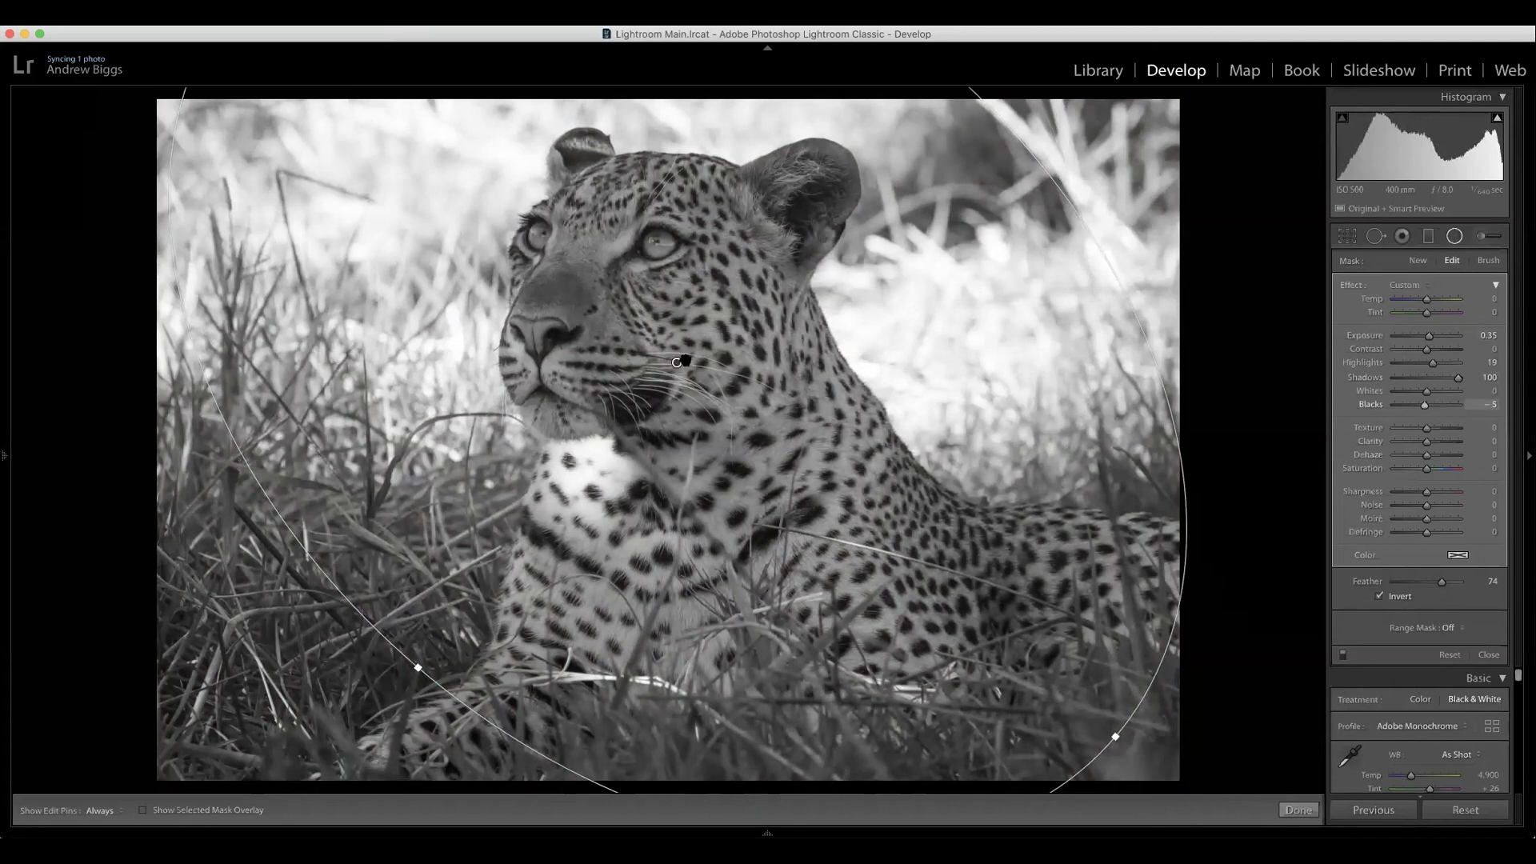
Move the radial filter down so it is centred just below the leopard's cheek, checking its coverage with the mask overlay.
left_click_drag(698, 409, 710, 445)
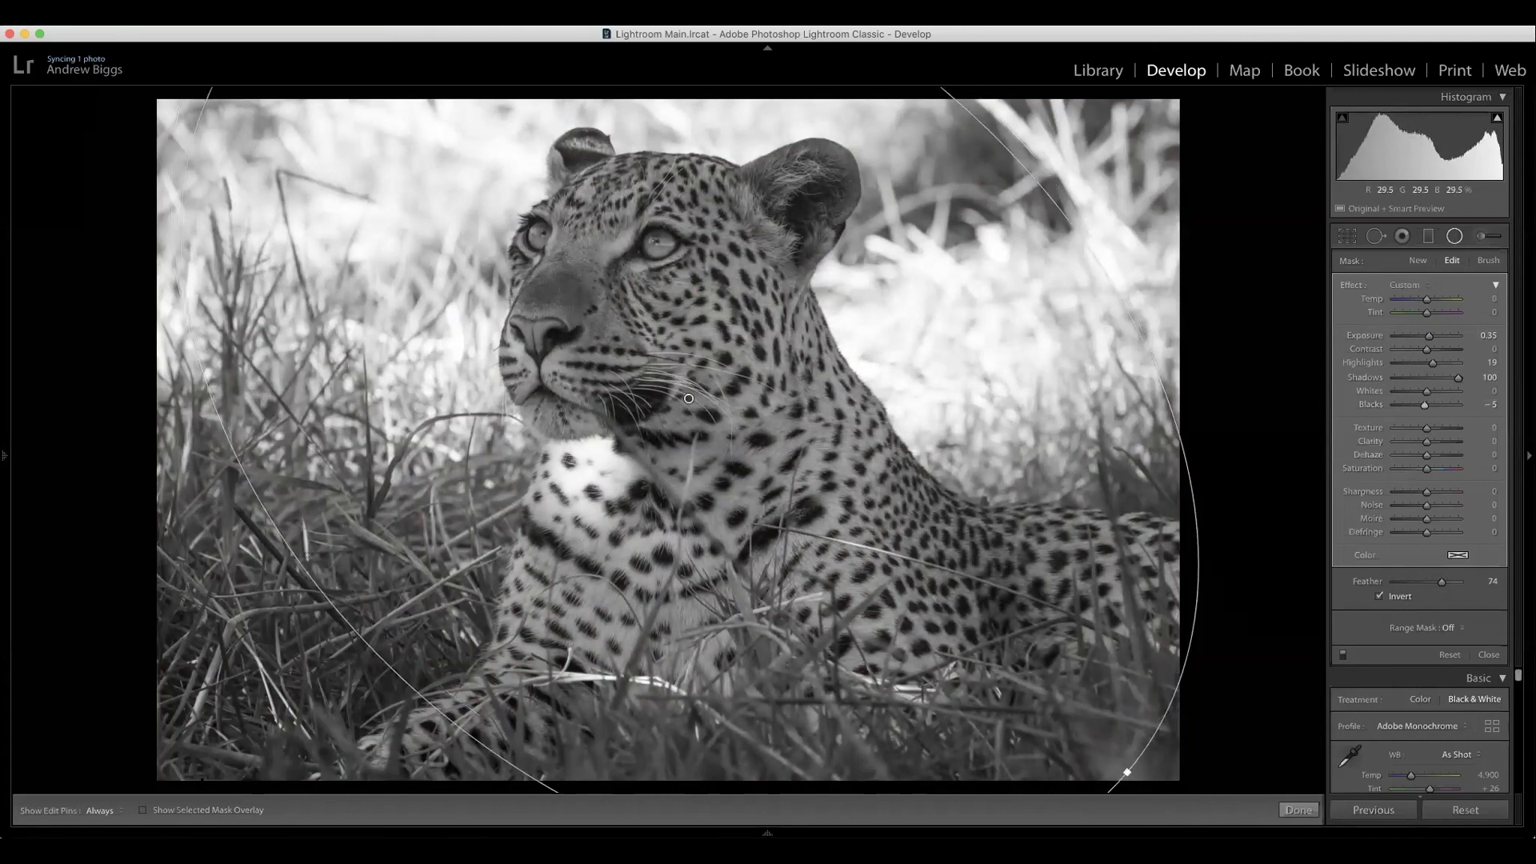
key("o")
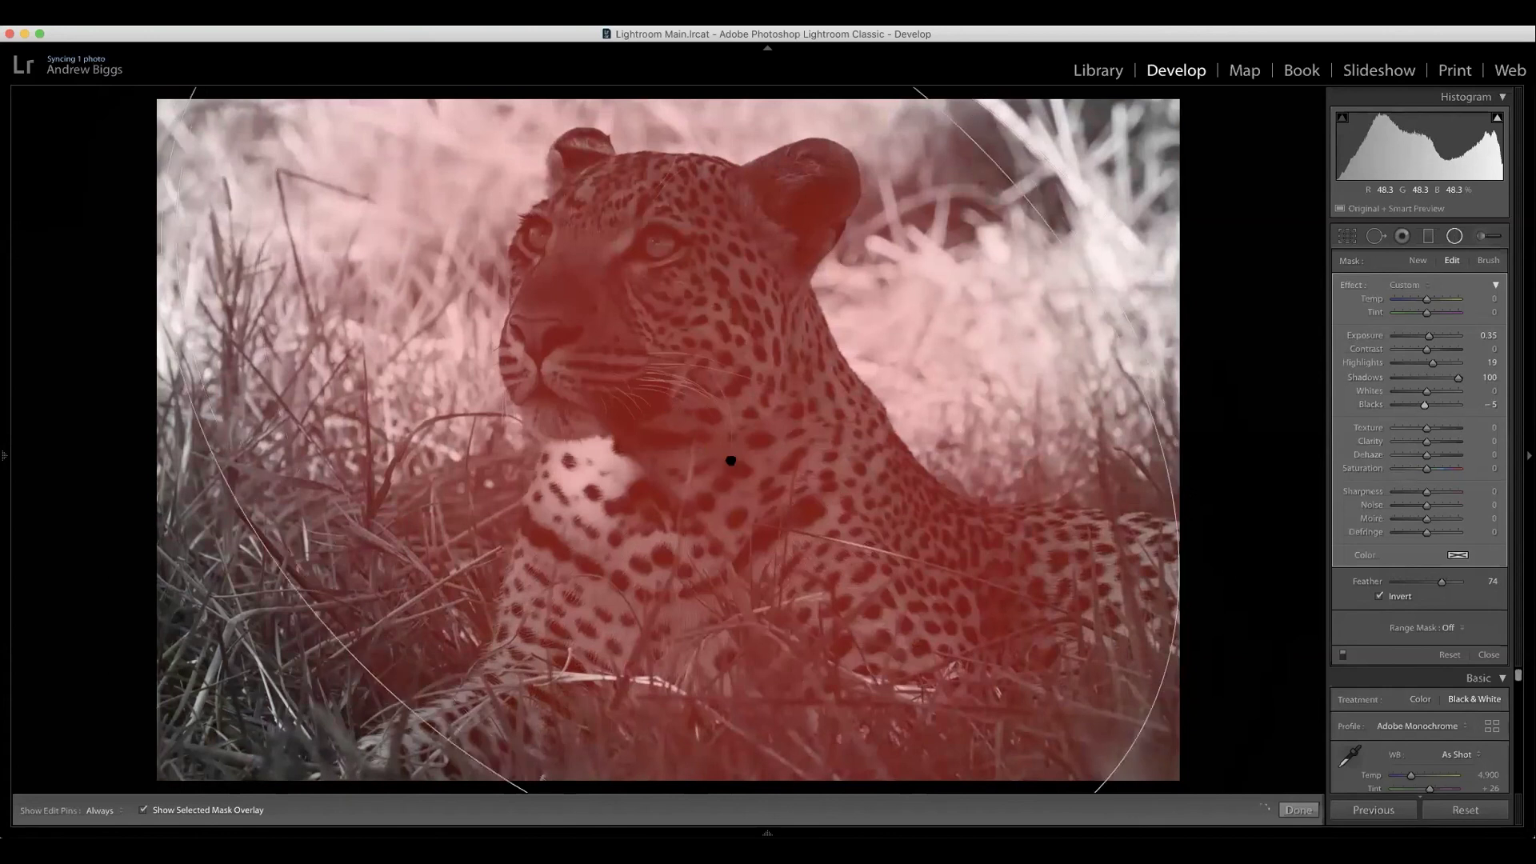
left_click_drag(722, 422, 702, 423)
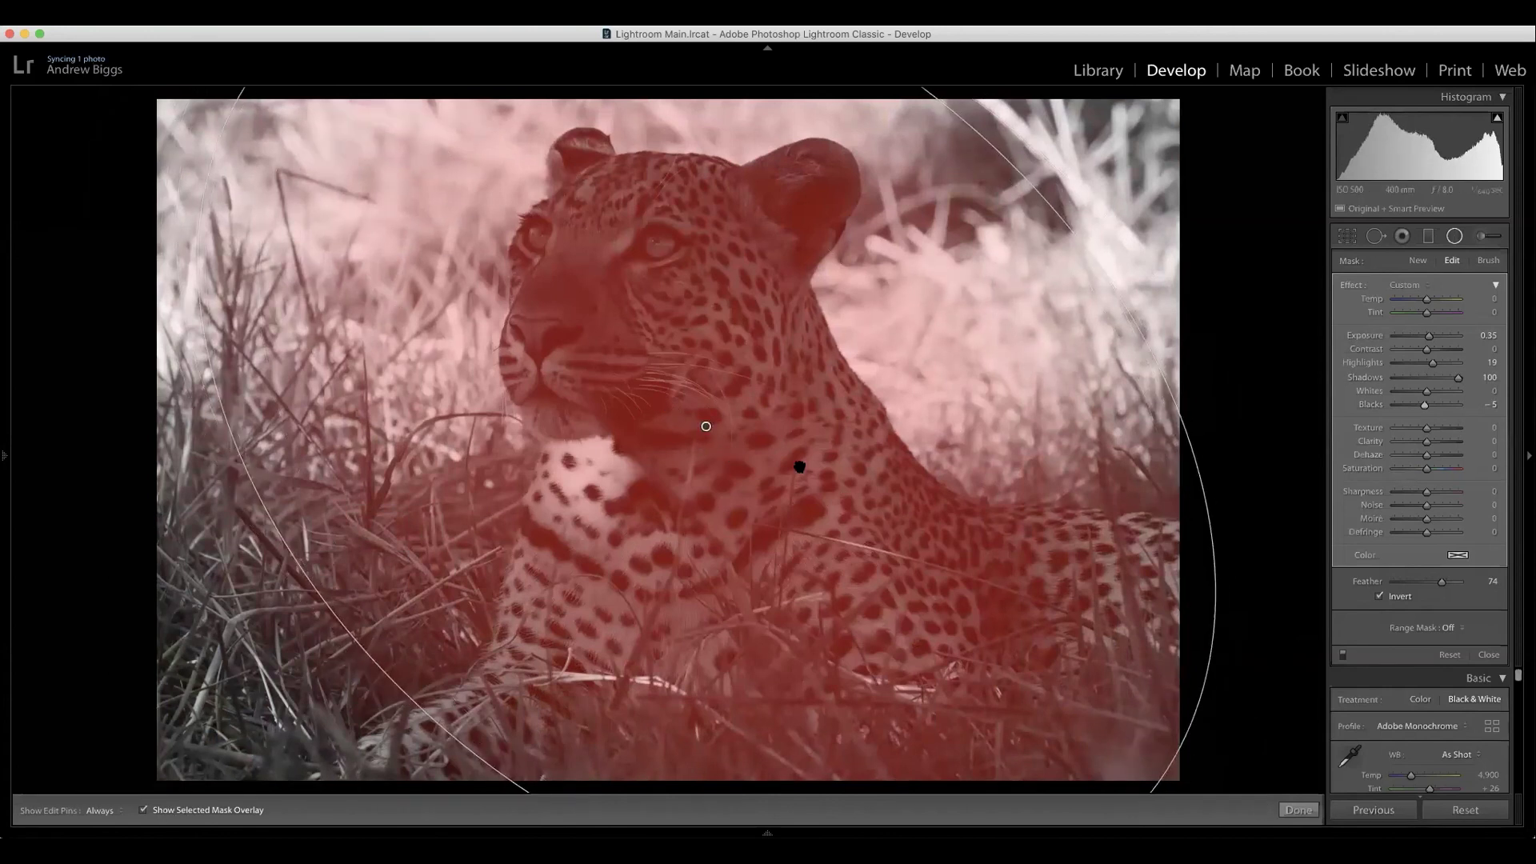
key("o")
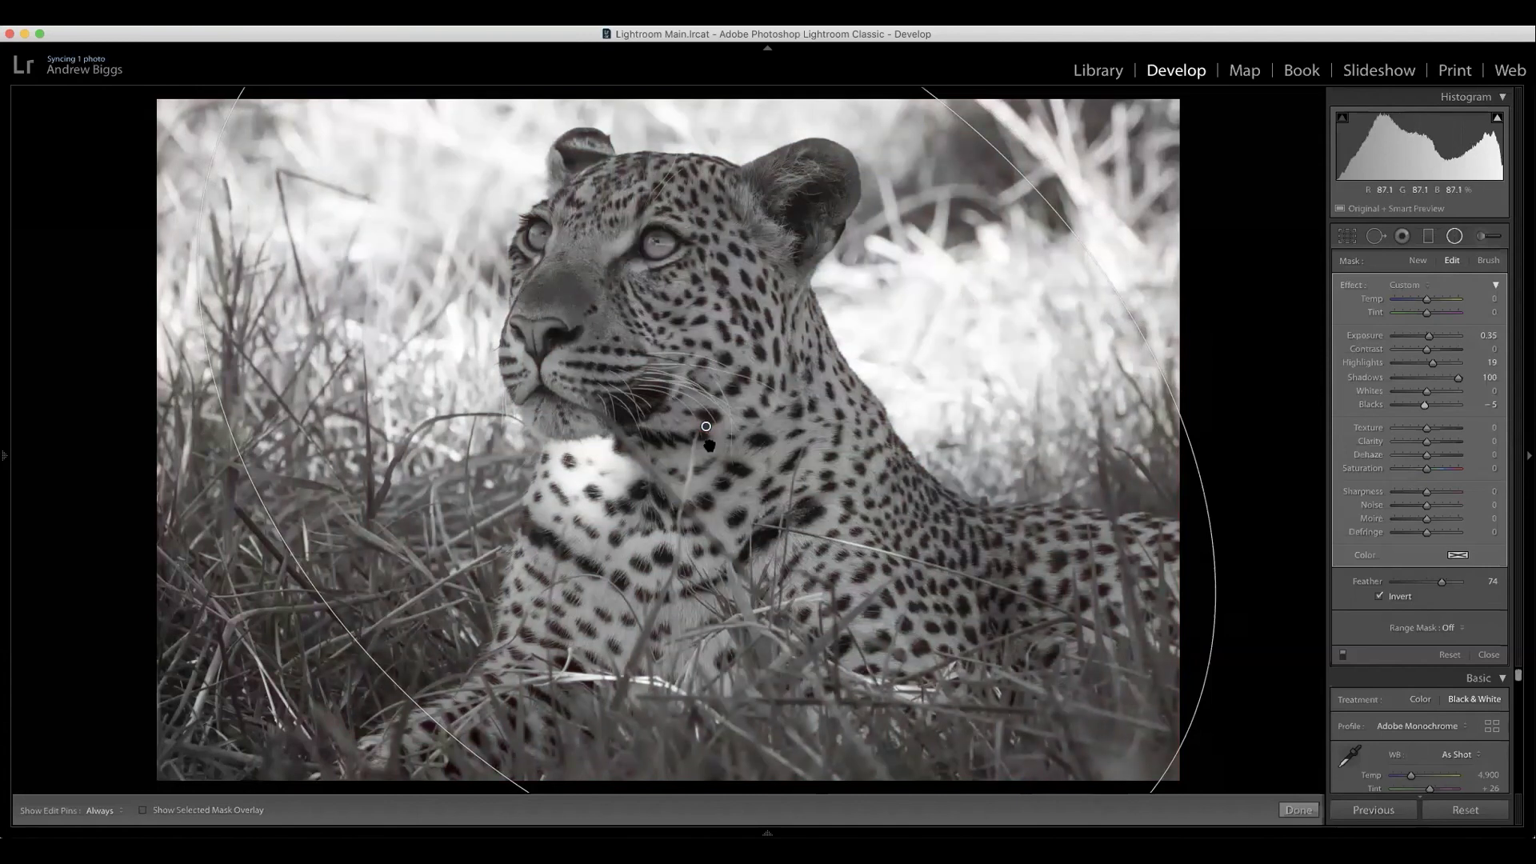
left_click_drag(706, 427, 707, 412)
Reset the radial filter's Highlights to 0 and fine-tune its Exposure.
left_click_drag(1435, 364, 1425, 364)
double_click(1364, 364)
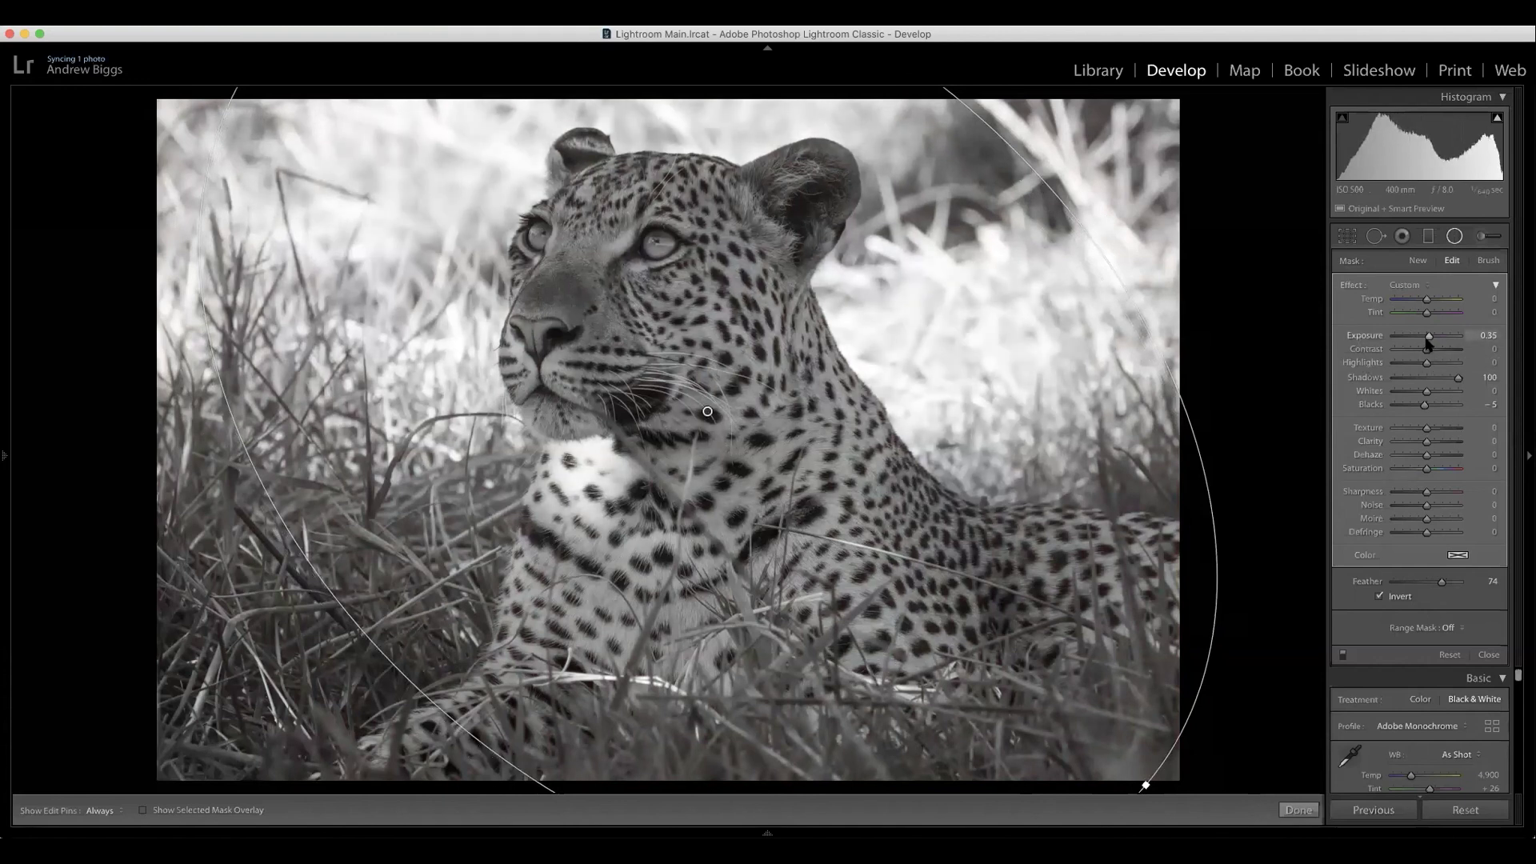
left_click_drag(1431, 338, 1431, 339)
Add a second, smaller radial filter with Feather 74 centred on the leopard's cheek and tilt it along the head and chest.
left_click(1418, 261)
left_click_drag(664, 365, 950, 654)
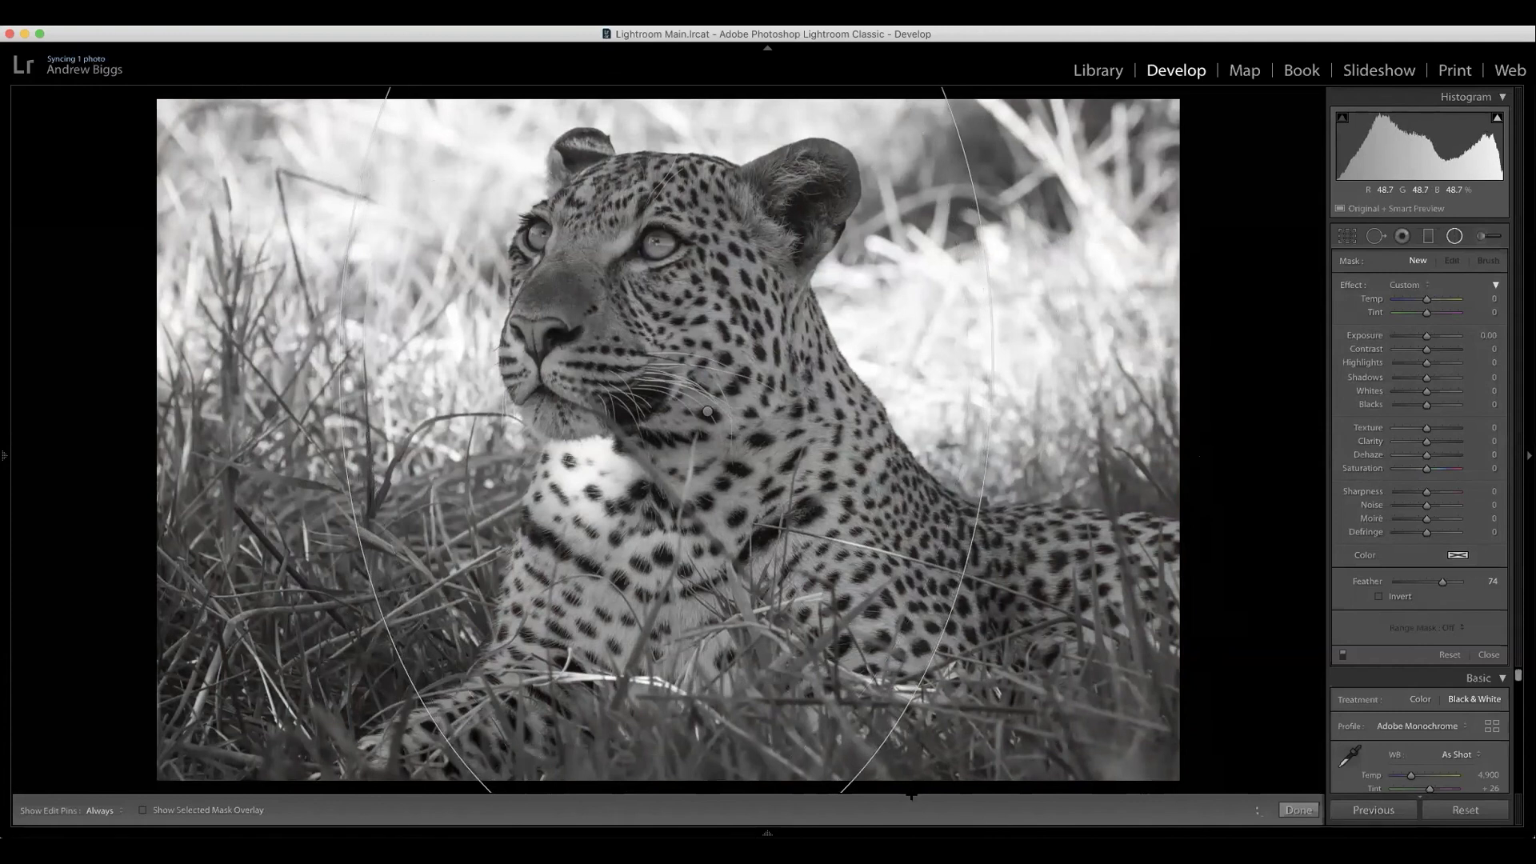
left_click_drag(416, 528, 315, 711)
left_click_drag(232, 776, 288, 720)
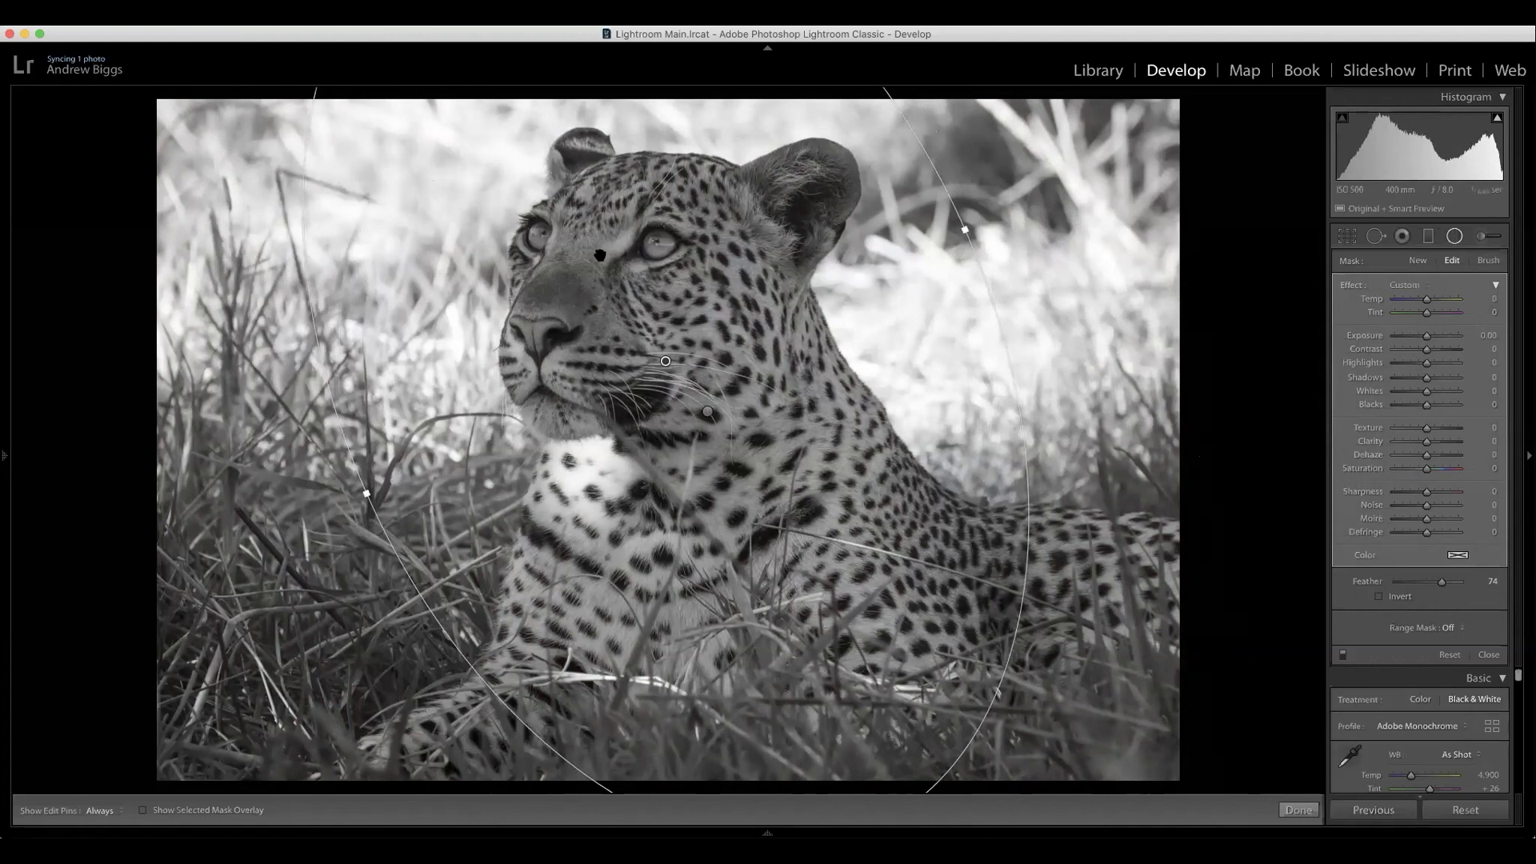
Move the second radial filter up onto the leopard's cheek, checking its coverage with the mask overlay.
key("o")
left_click_drag(670, 365, 669, 333)
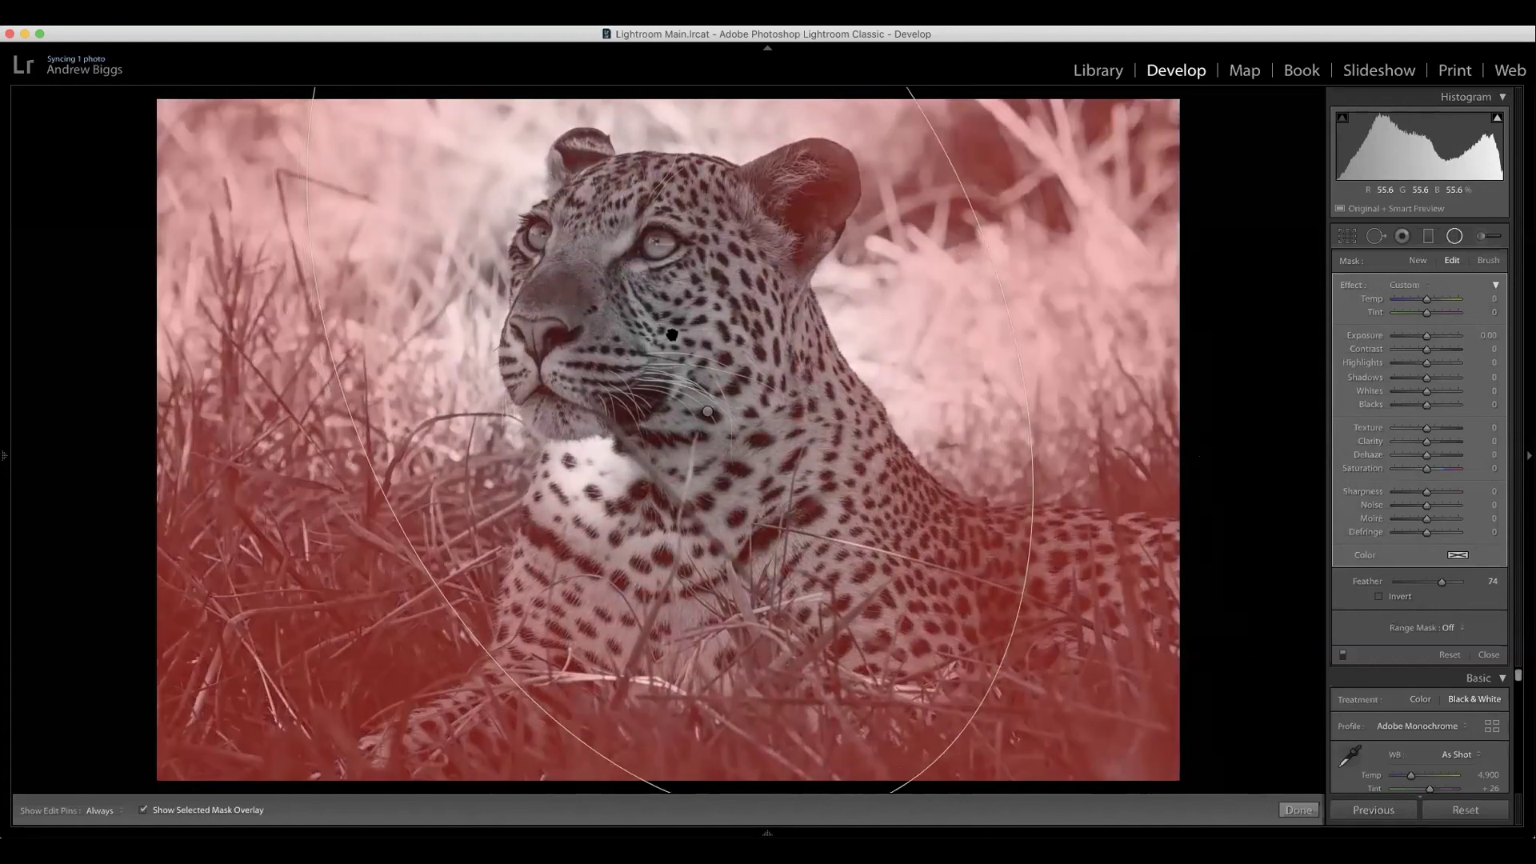
left_click(196, 810)
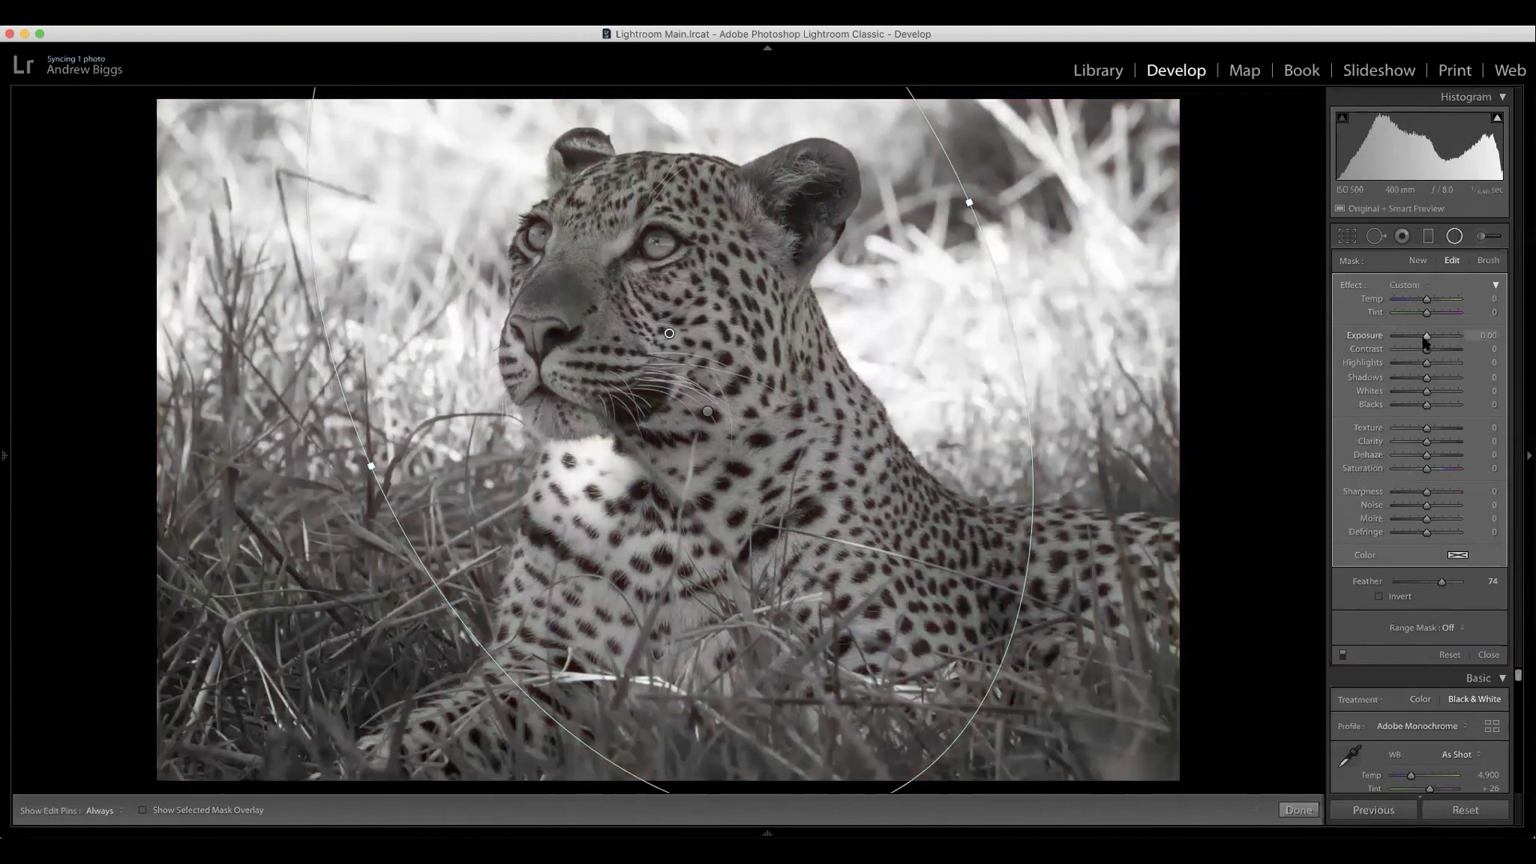
Set the cheek filter's Exposure to -0.08 and Highlights to 6, and nudge it slightly lower on the cheek.
left_click_drag(1425, 337, 1425, 337)
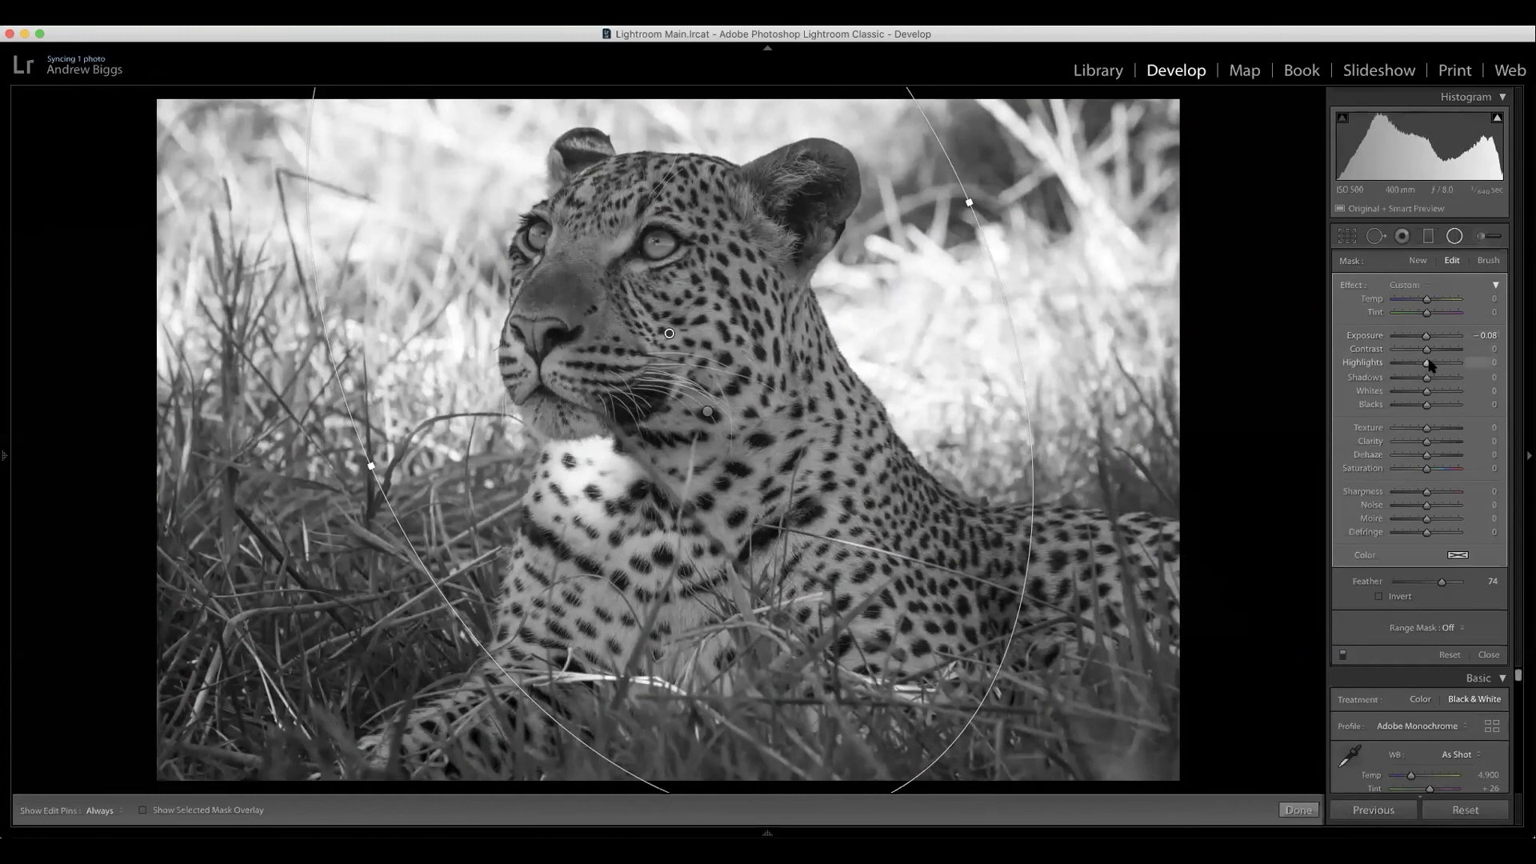
left_click_drag(1429, 365, 1432, 365)
left_click_drag(653, 345, 735, 280)
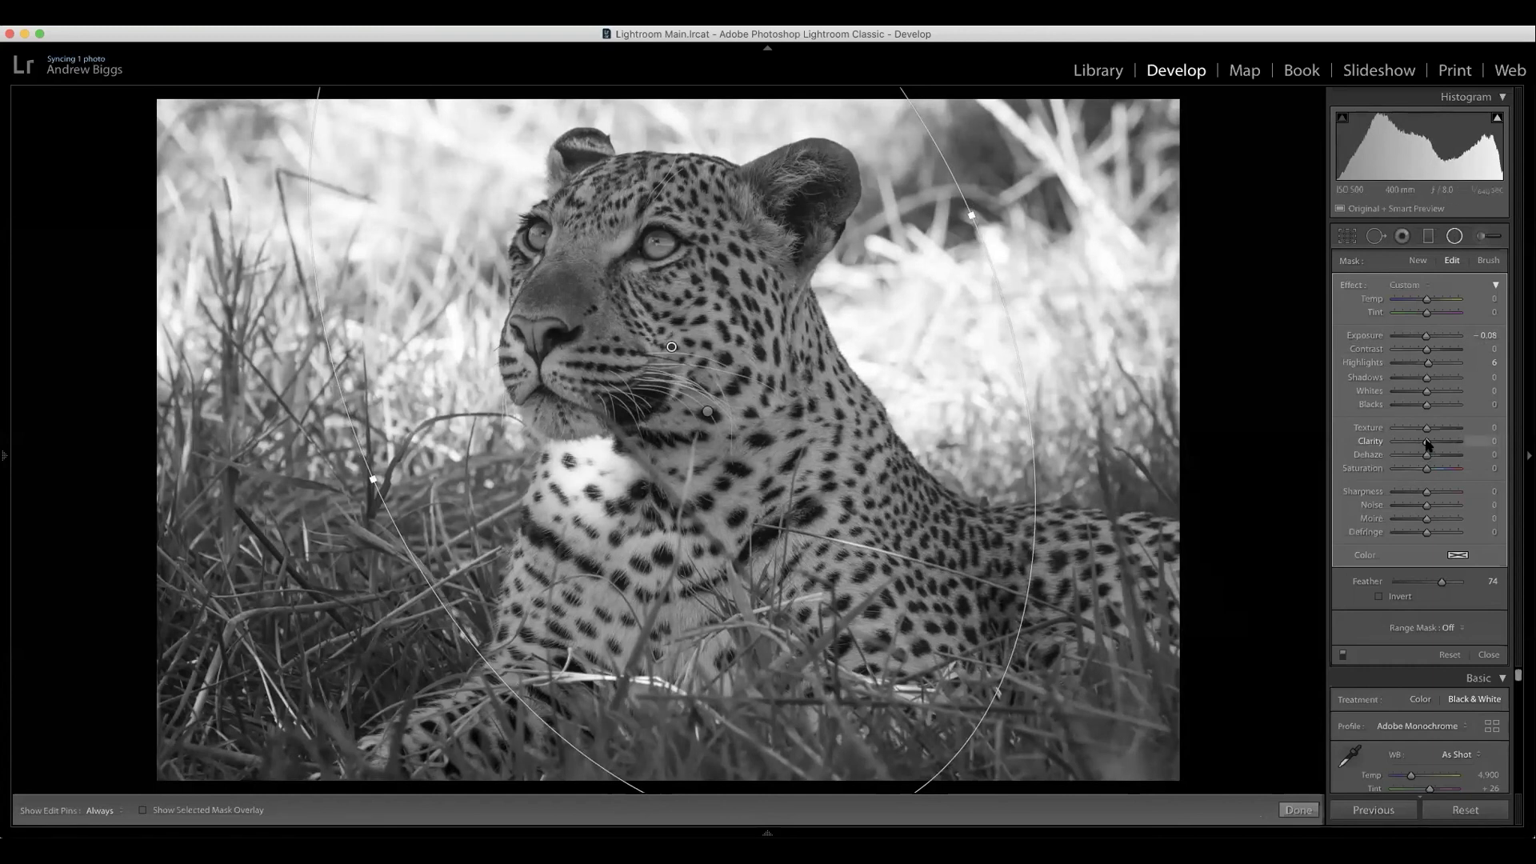
left_click_drag(1428, 443, 1425, 444)
Set the larger, inverted radial filter's Clarity to 13, Contrast to 8 and Exposure to 0.46, and close the filter.
left_click(709, 412)
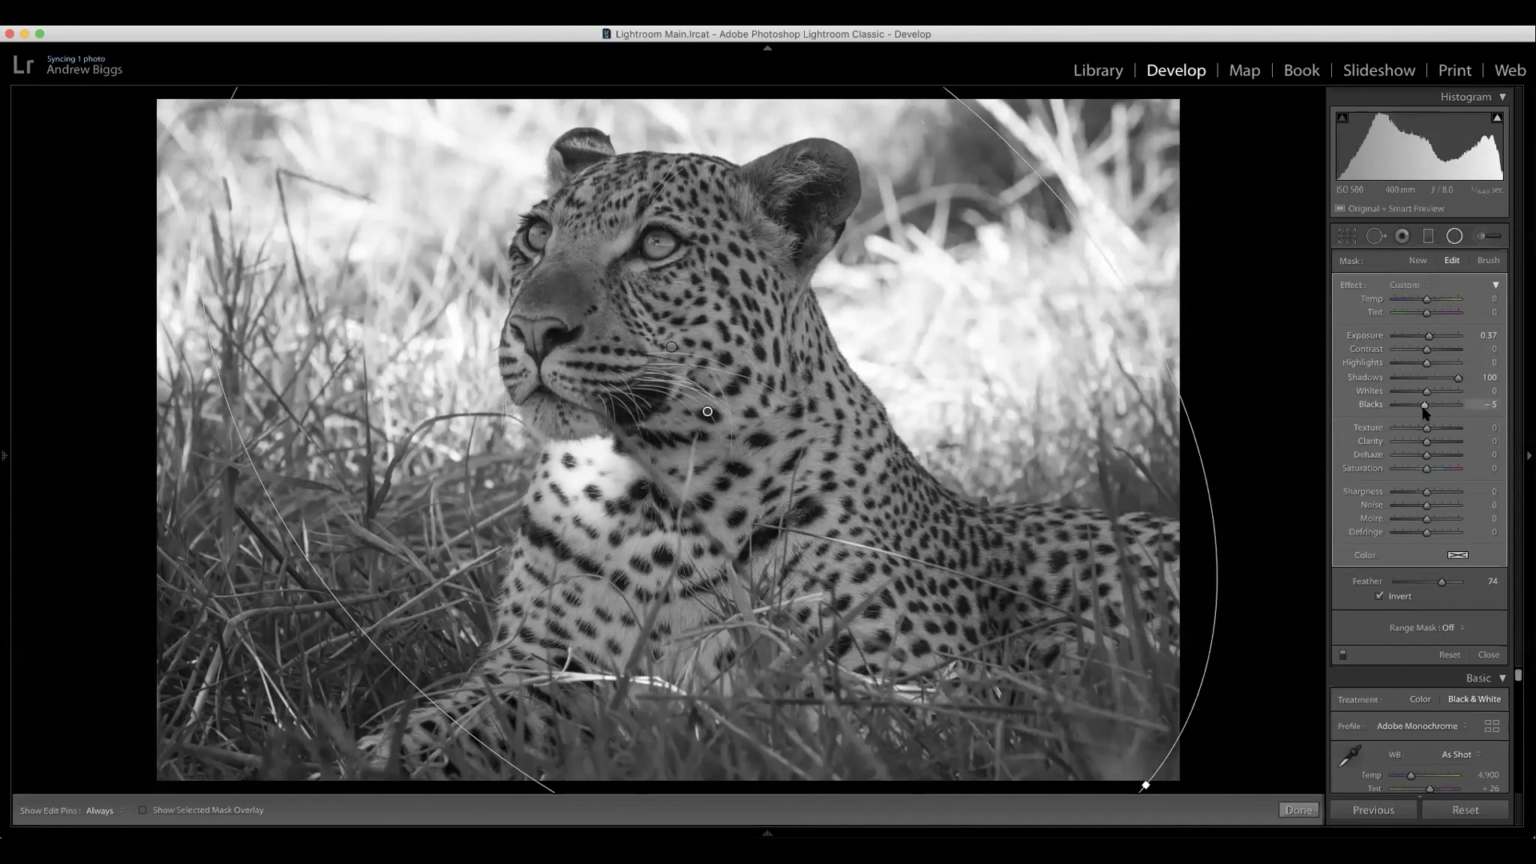
left_click_drag(1437, 447, 1430, 448)
left_click_drag(1429, 354, 1429, 356)
left_click_drag(1430, 336, 1432, 338)
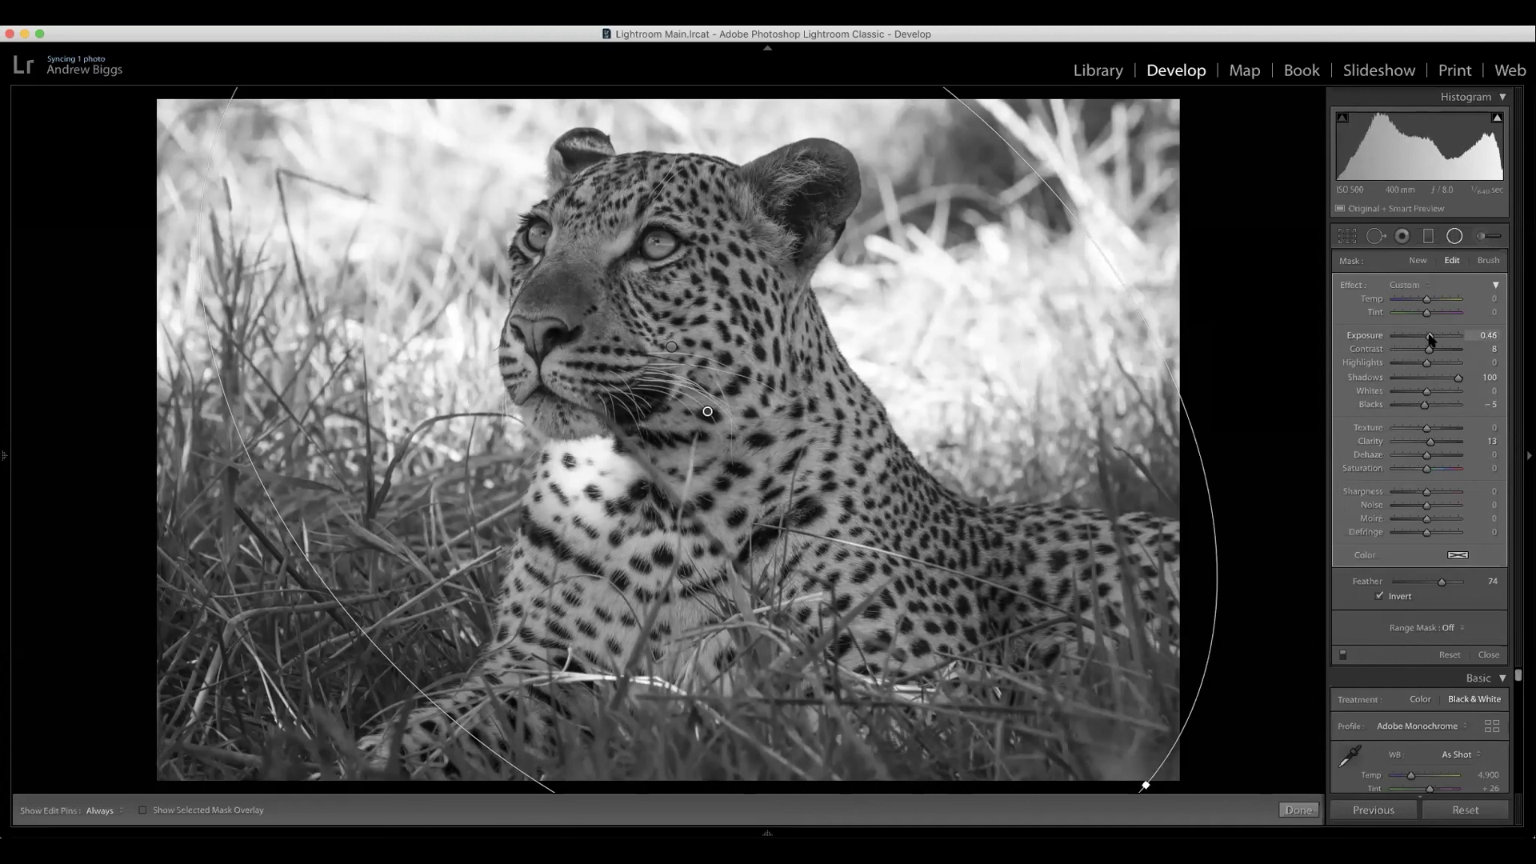
left_click(1455, 236)
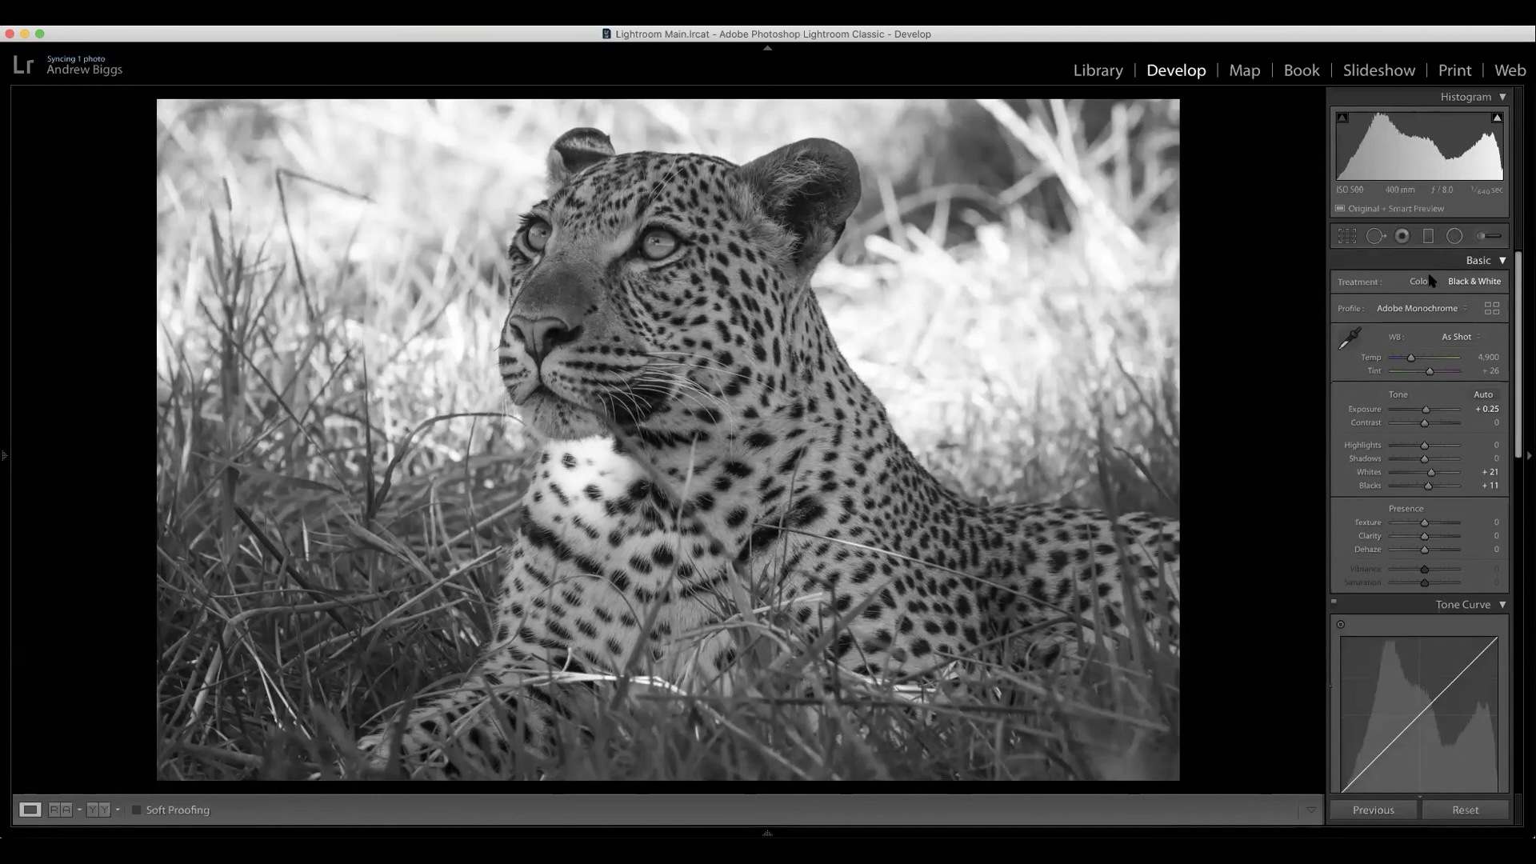
Paint the foreground grass along the photo's lower edge with a size 17 adjustment brush, Auto Mask off and Exposure -0.13, showing the mask overlay.
left_click(1486, 238)
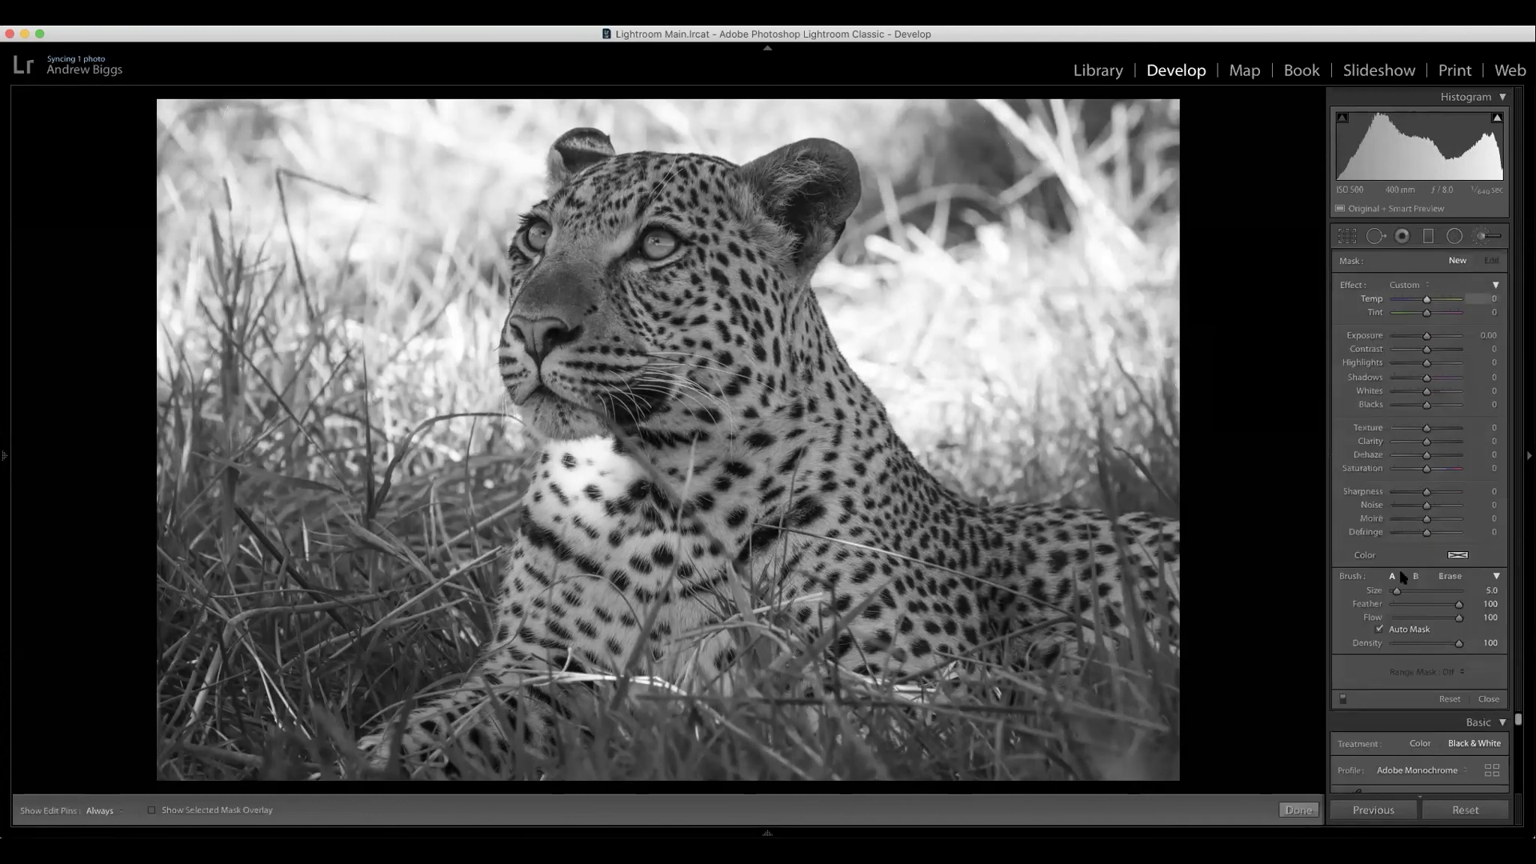
left_click(1380, 631)
scroll(1044, 661, "up", 6)
scroll(1053, 659, "up", 1)
left_click_drag(1426, 336, 1423, 337)
key("h")
left_click(151, 810)
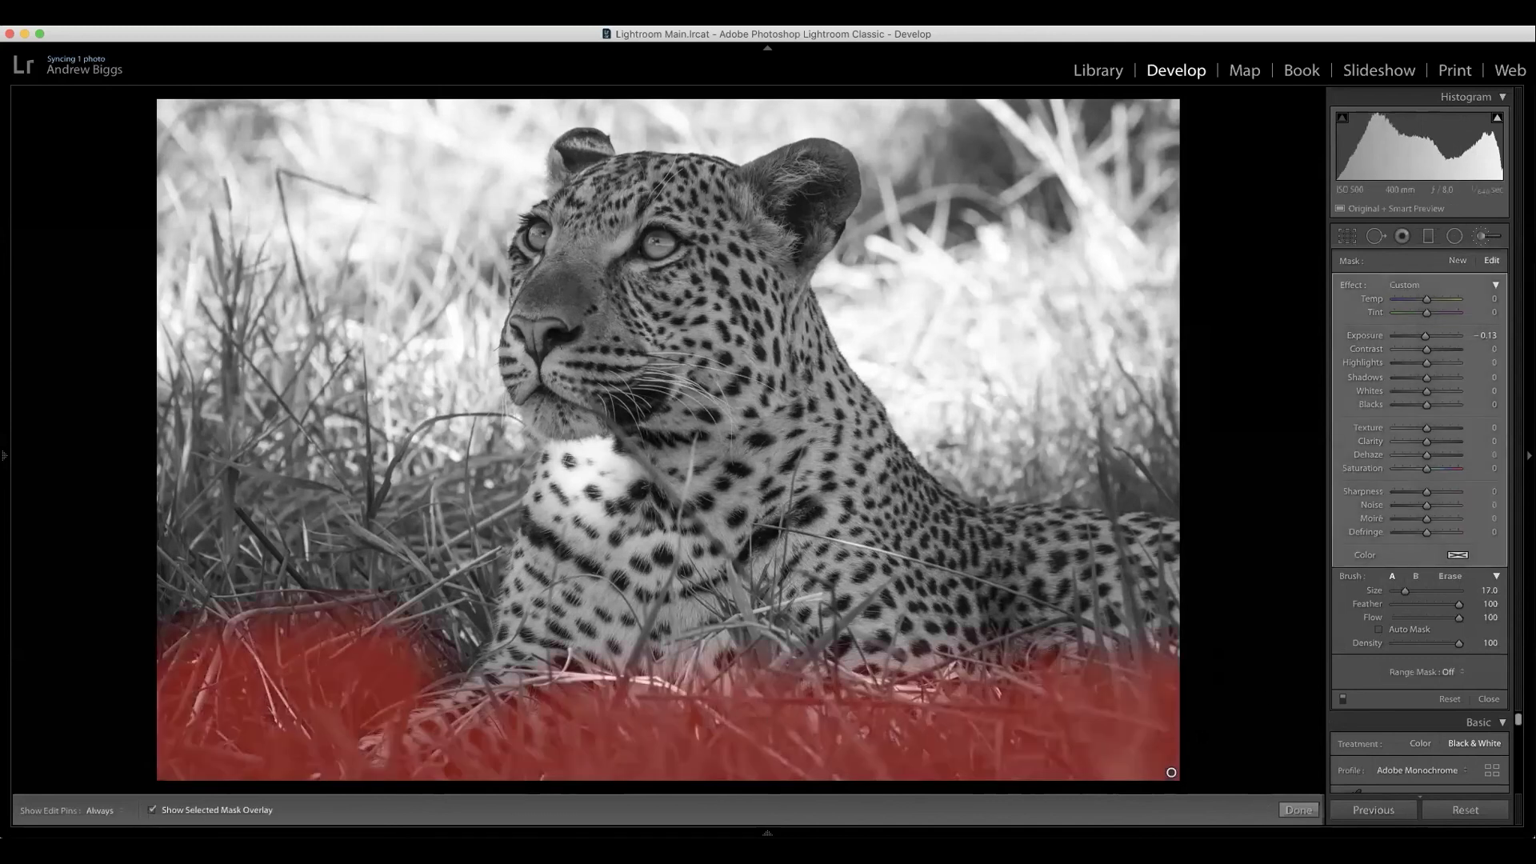
Extend the brush mask over the lower-left grass up to the paw, hide the overlay and set the brush's Exposure to -0.31.
key("h")
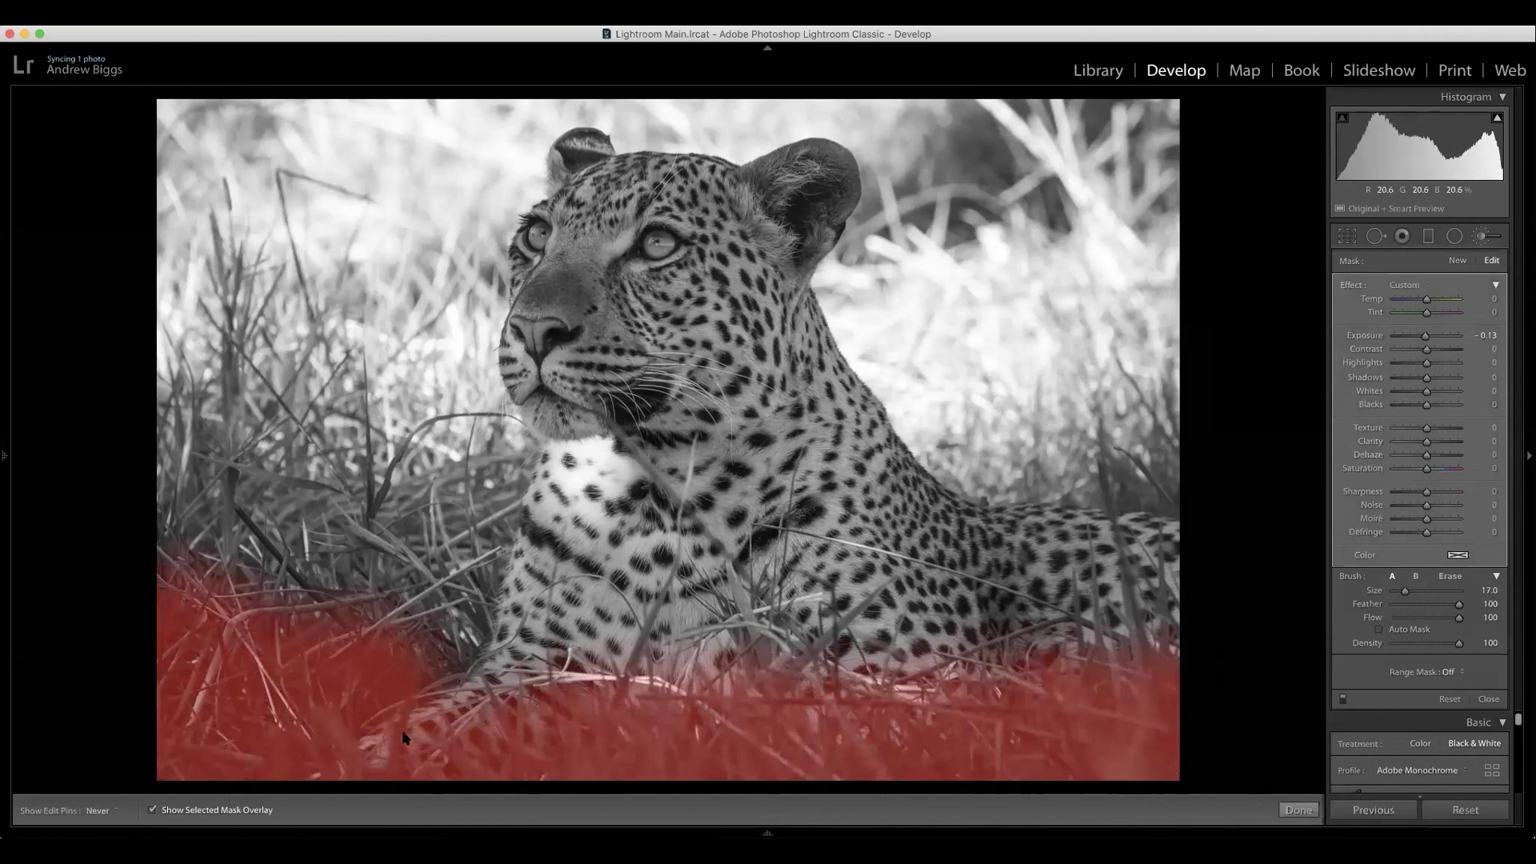
key("h")
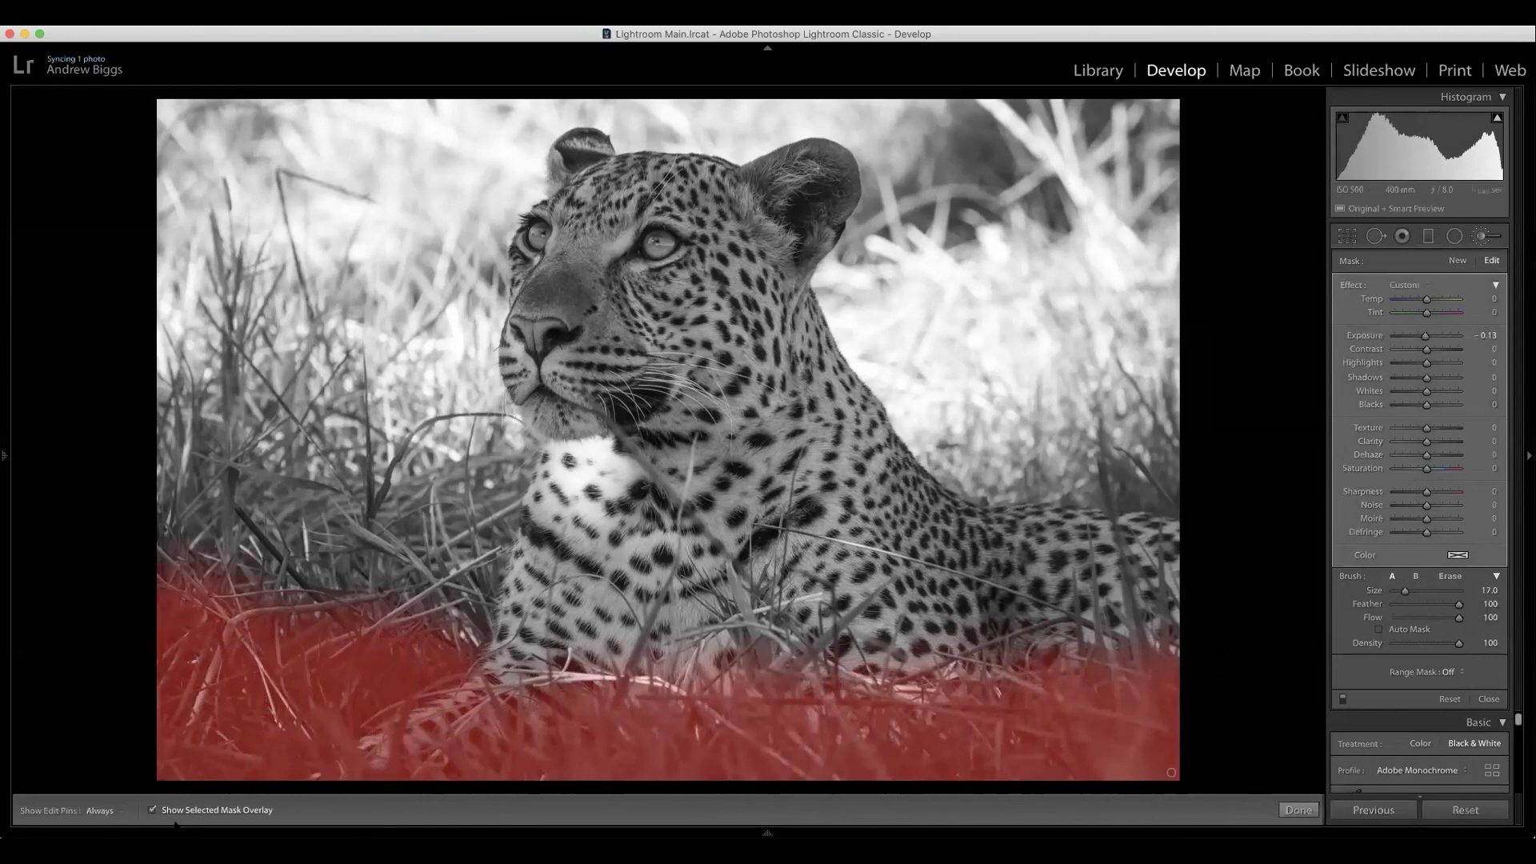
left_click(200, 809)
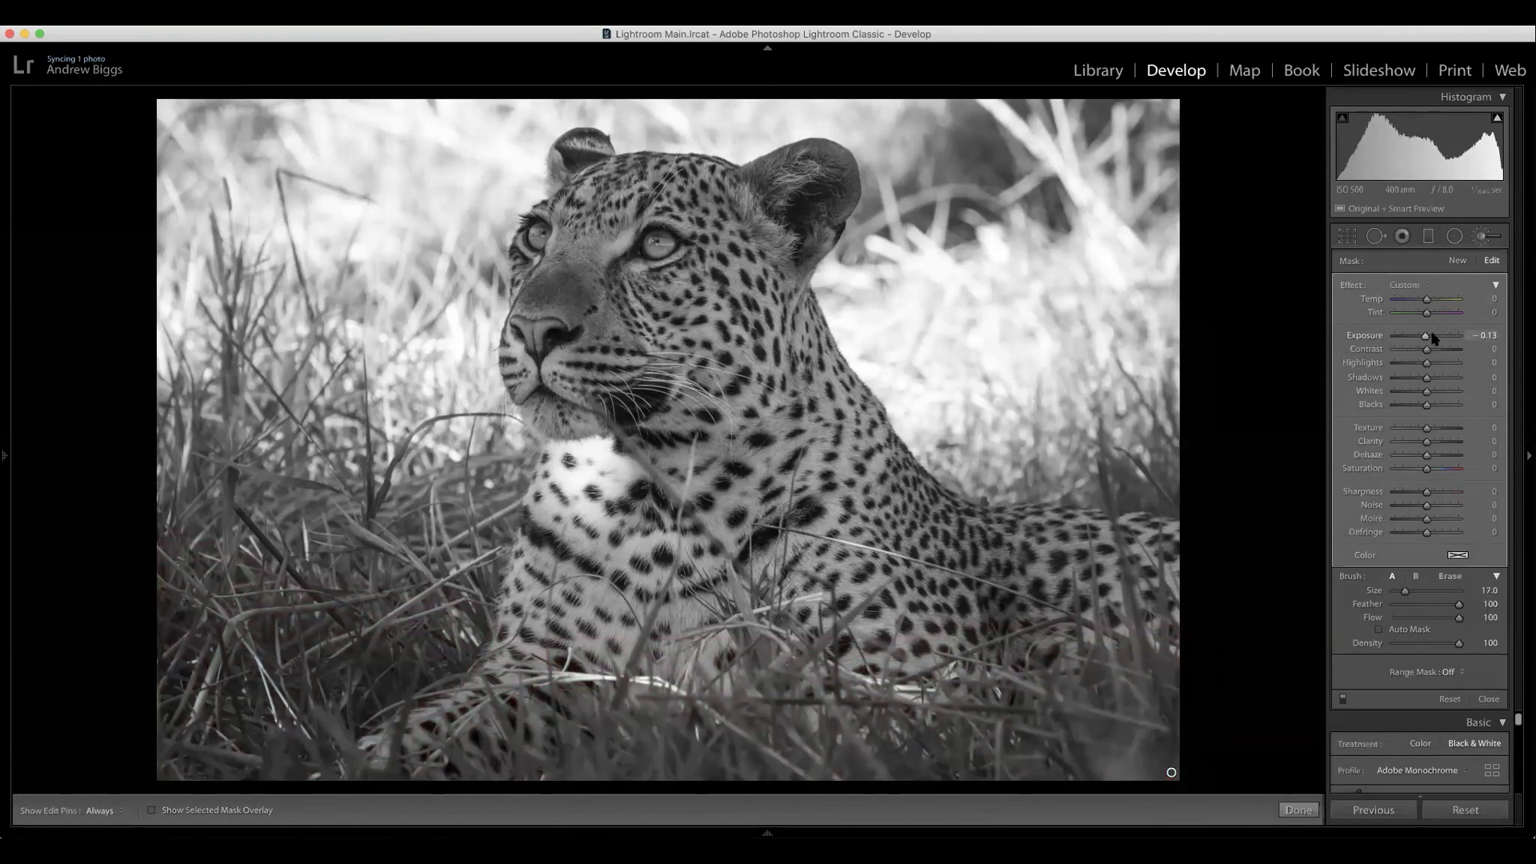
left_click_drag(1425, 338, 1423, 340)
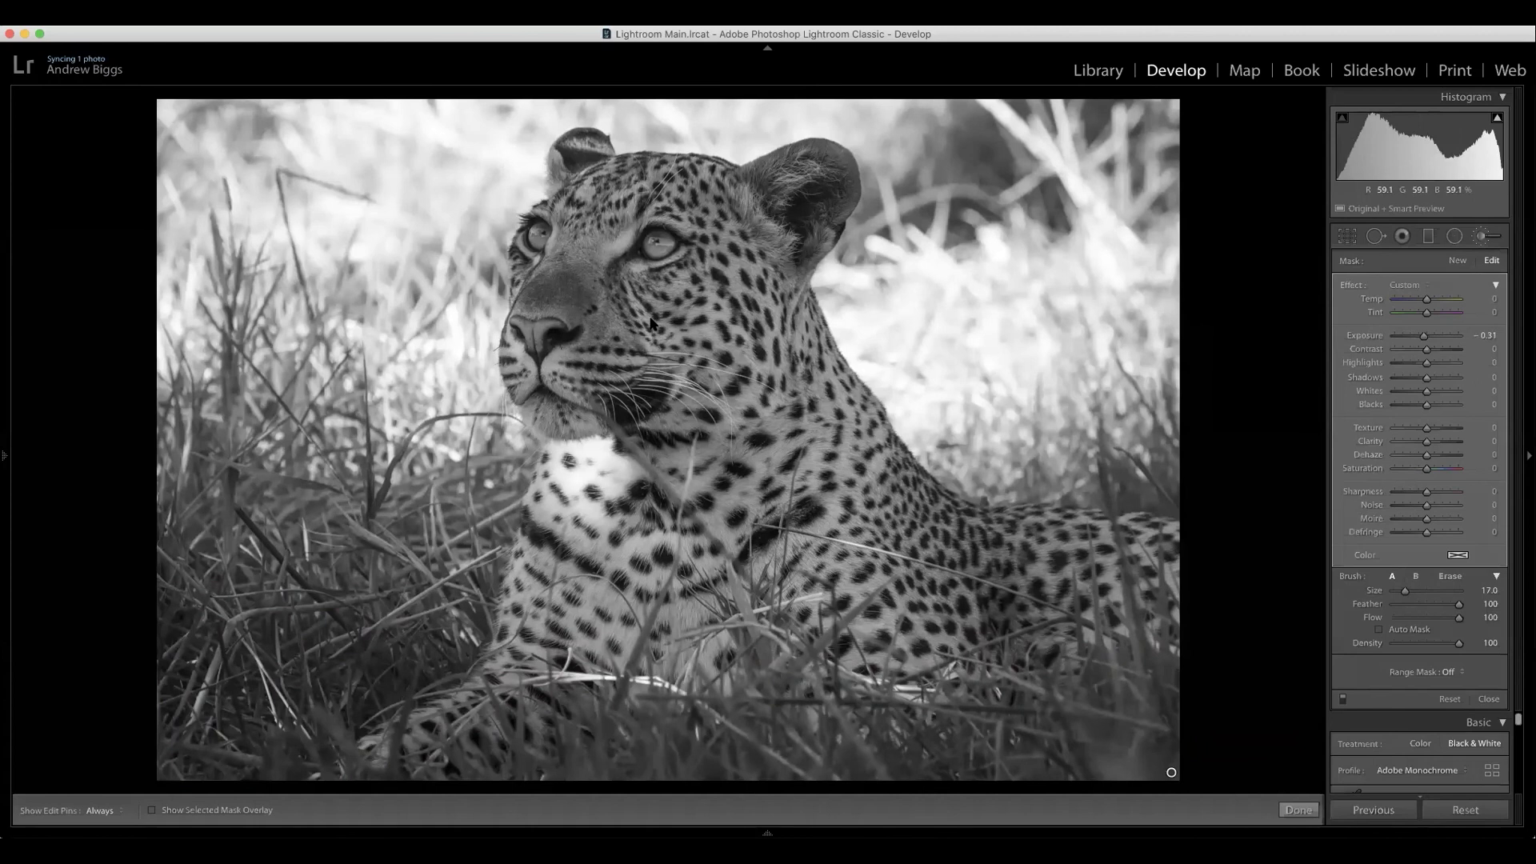
left_click(1481, 236)
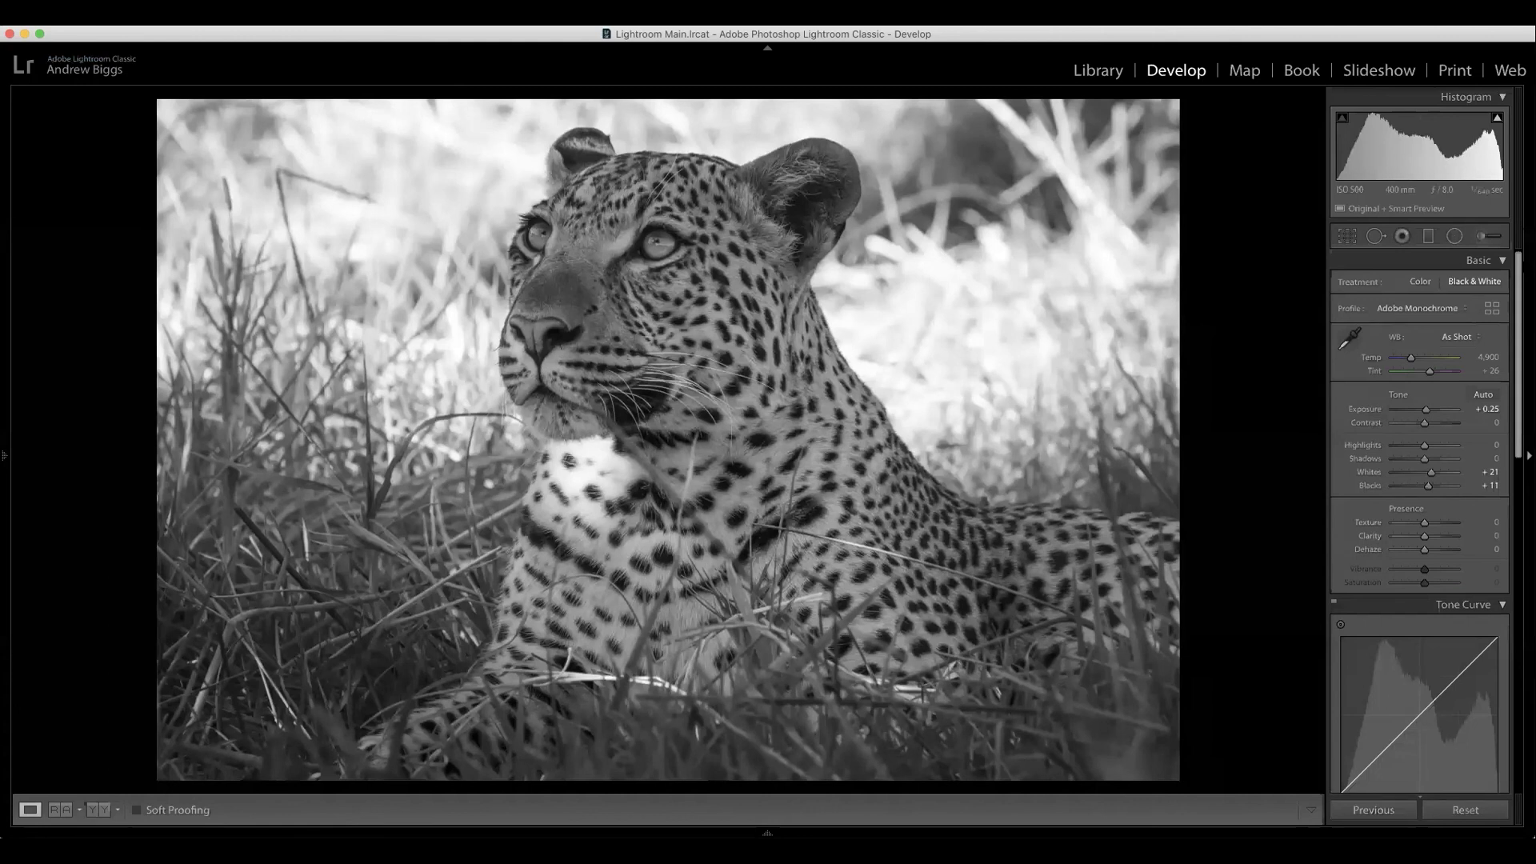
Set the sharpening Masking to 55, previewing the masked edges.
scroll(1502, 463, "down", 10)
scroll(1502, 463, "down", 5)
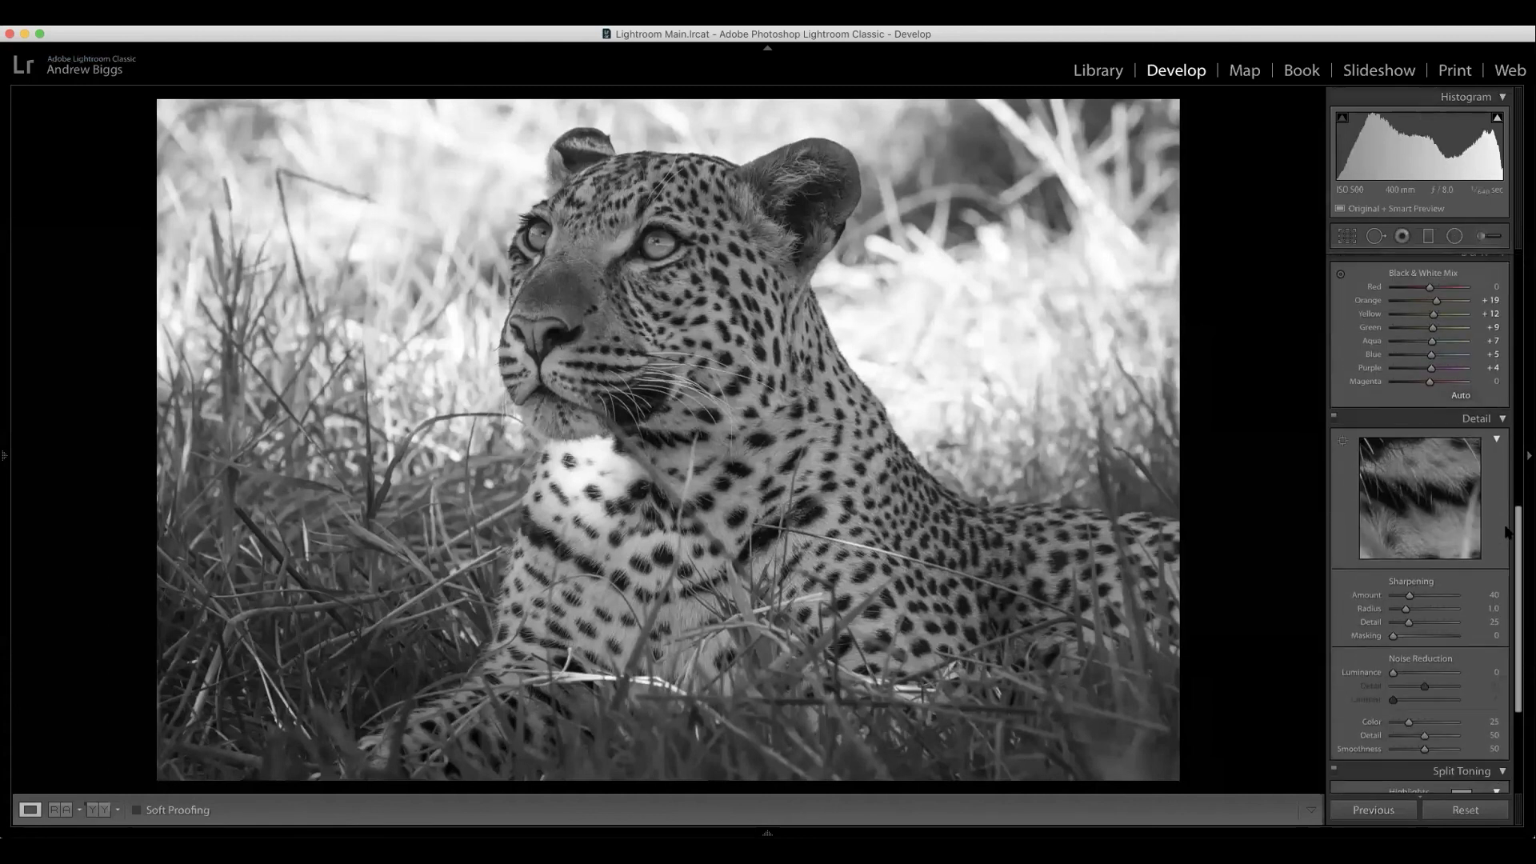
left_click(1396, 580, "alt")
left_click_drag(1400, 583, 1425, 569)
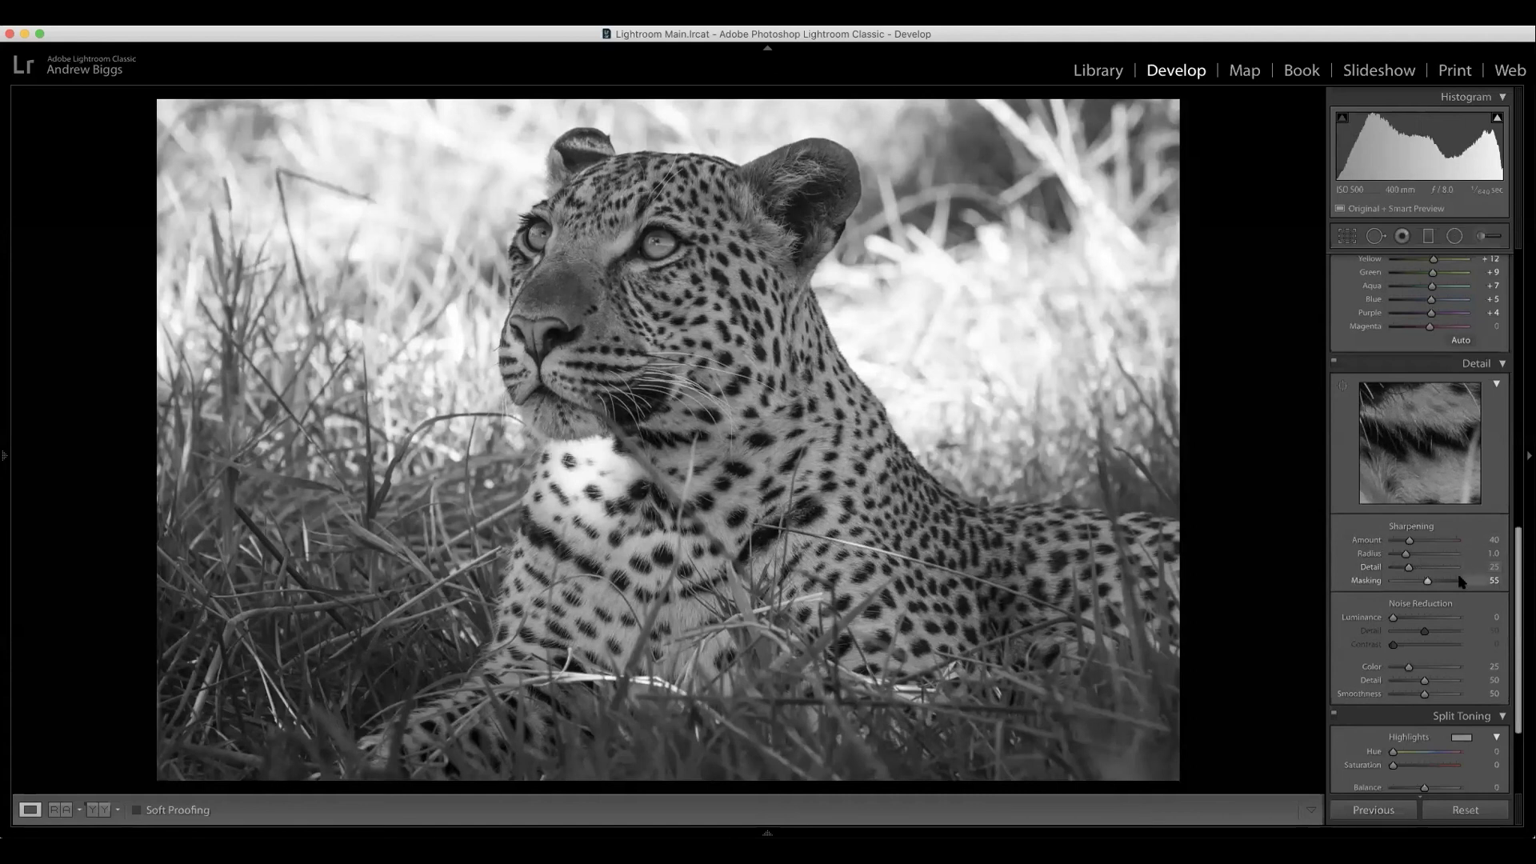
Tone the shadows in Split Toning with Hue 48 and Saturation 5.
scroll(1456, 676, "down", 5)
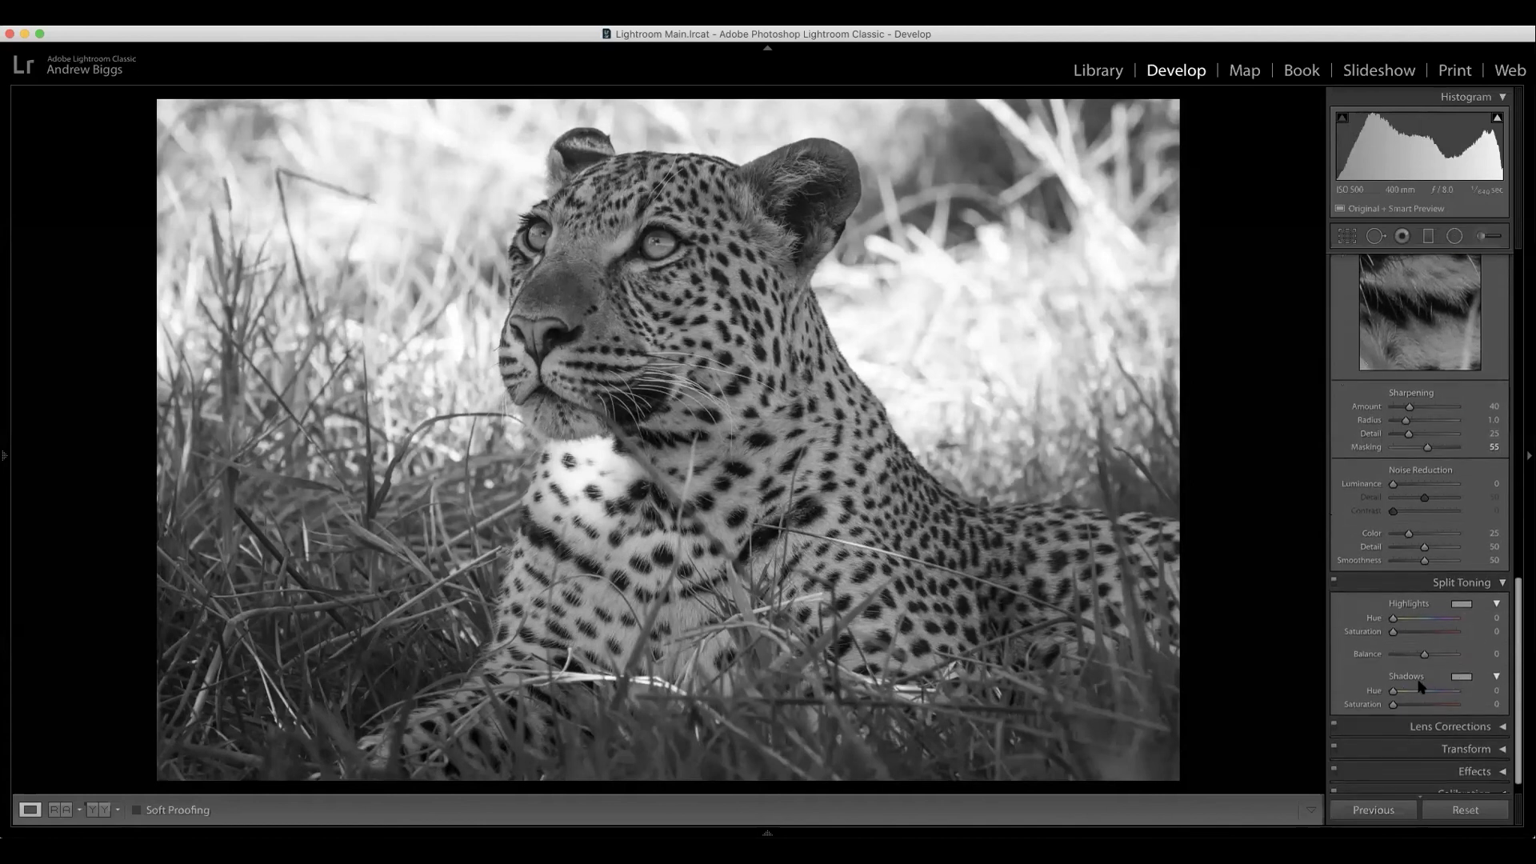
left_click_drag(1394, 693, 1400, 694)
left_click_drag(1393, 704, 1394, 708)
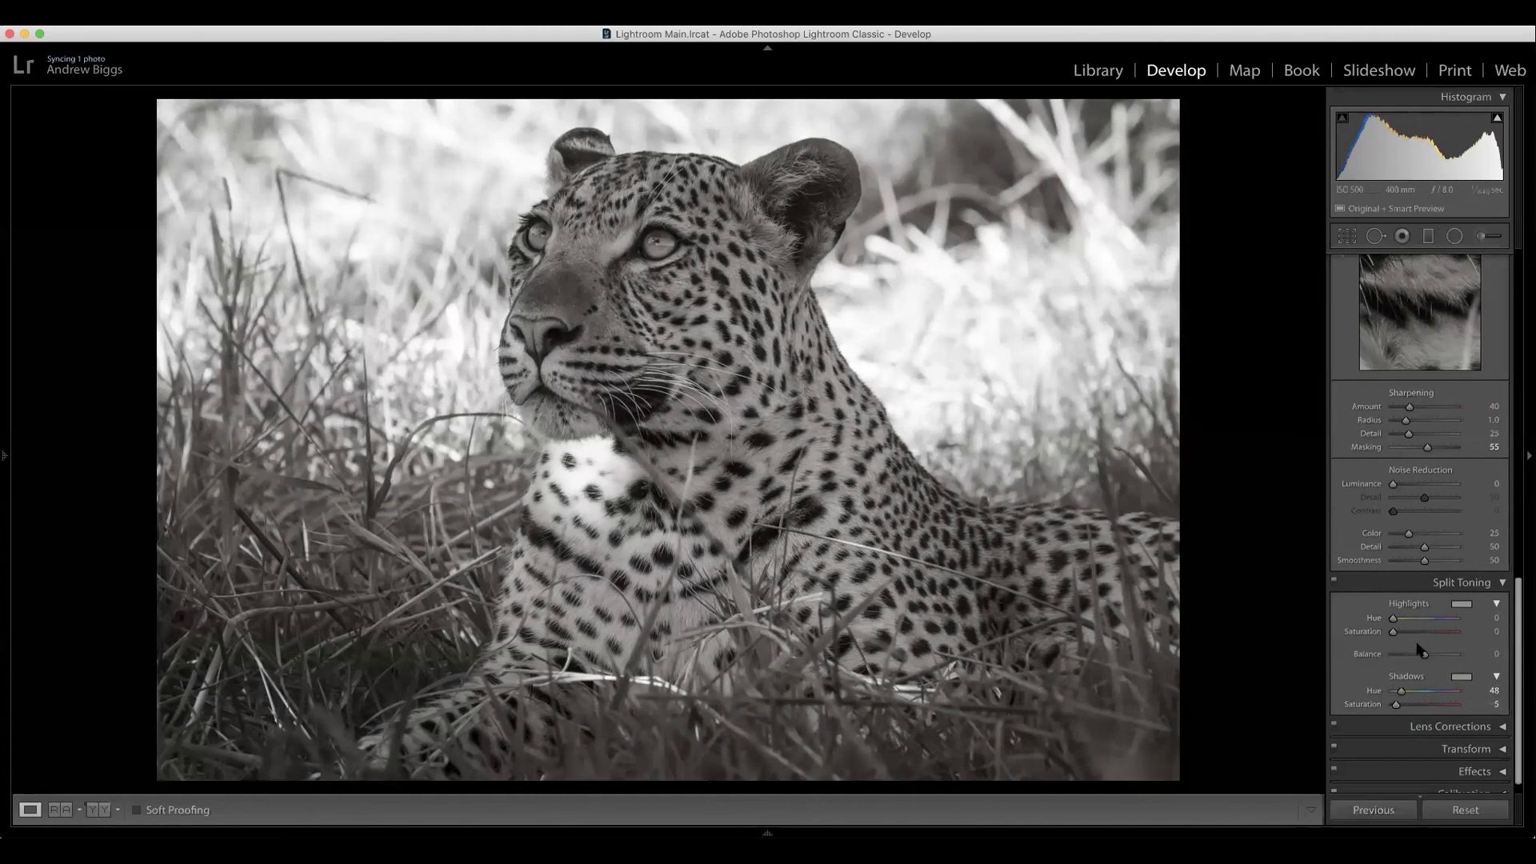
Try shifting the Split Toning balance towards the shadows.
left_click_drag(1423, 656, 1398, 658)
left_click(1412, 656)
left_click_drag(1411, 655, 1413, 645)
Set the Split Toning highlights to Hue 48 and Saturation 1, and reset the Balance to its default.
left_click(1481, 618)
type("48")
key("Tab")
type("1")
key("Tab")
double_click(1368, 653)
Paint the bright fur on the leopard's chest below the chin with a new size 4 adjustment brush, with Exposure reset to 0.
left_click_drag(1517, 592, 1496, 248)
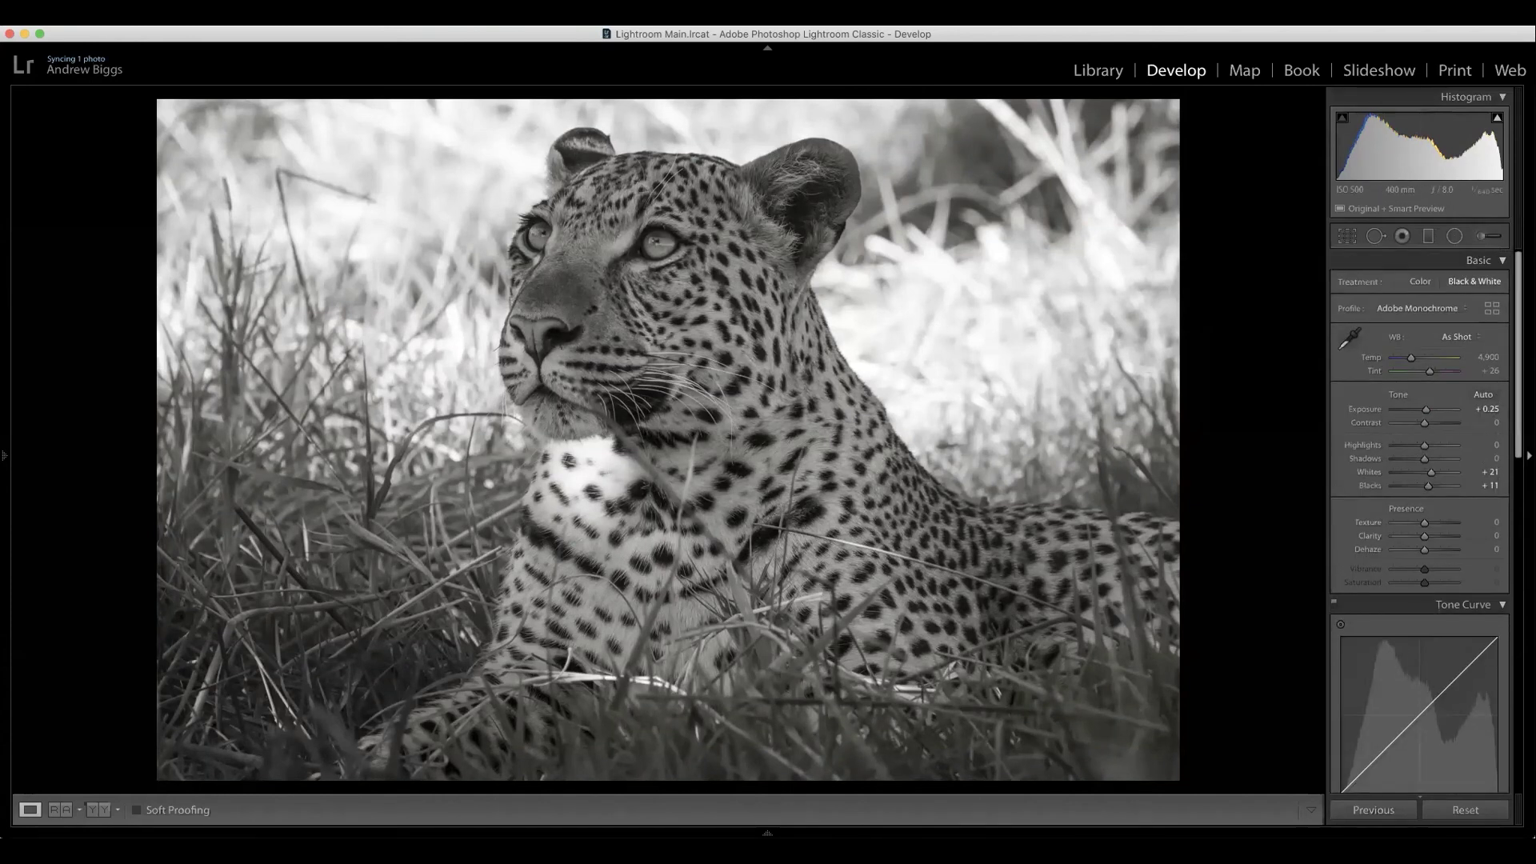
left_click(1489, 236)
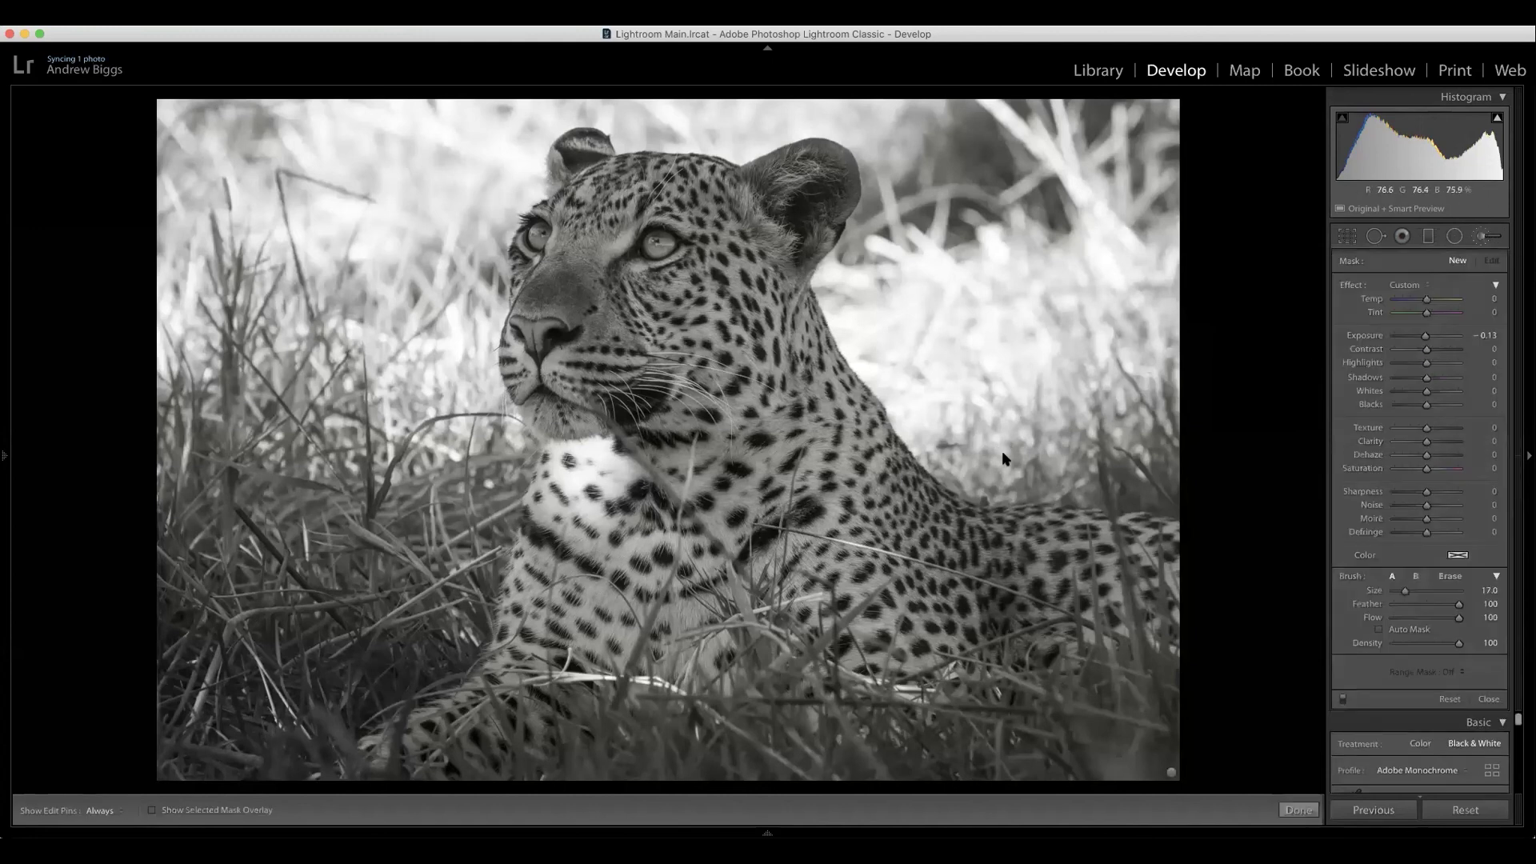
double_click(1370, 336)
scroll(592, 477, "down", 4)
scroll(592, 477, "down", 3)
key("h")
key("h")
left_click(598, 476)
Set the chest brush's Highlights to -100 and close the adjustment brush.
left_click_drag(1417, 365, 1383, 365)
key("h")
key("h")
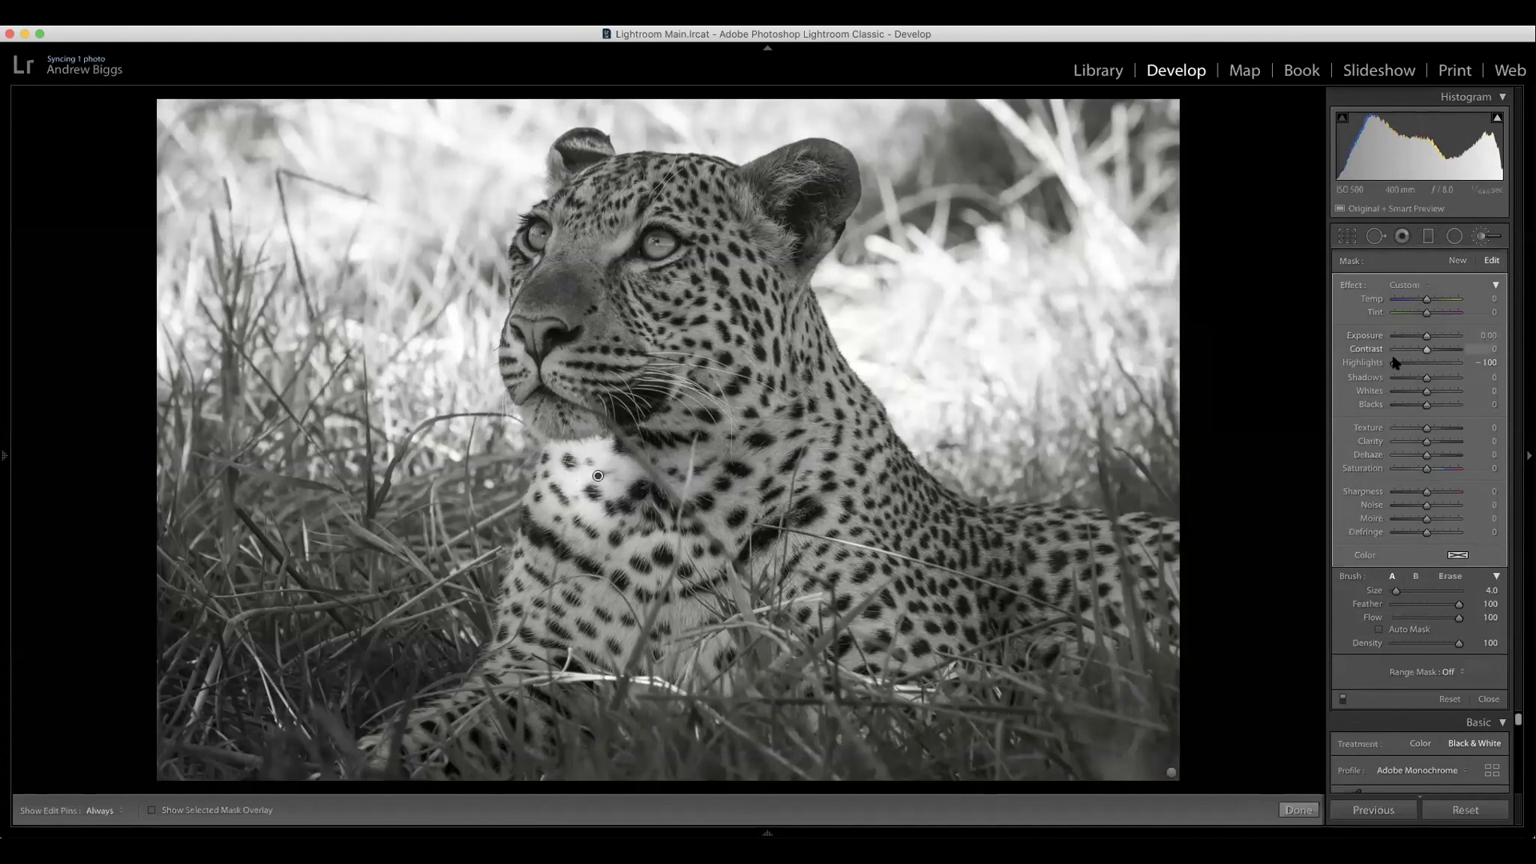
left_click(1482, 239)
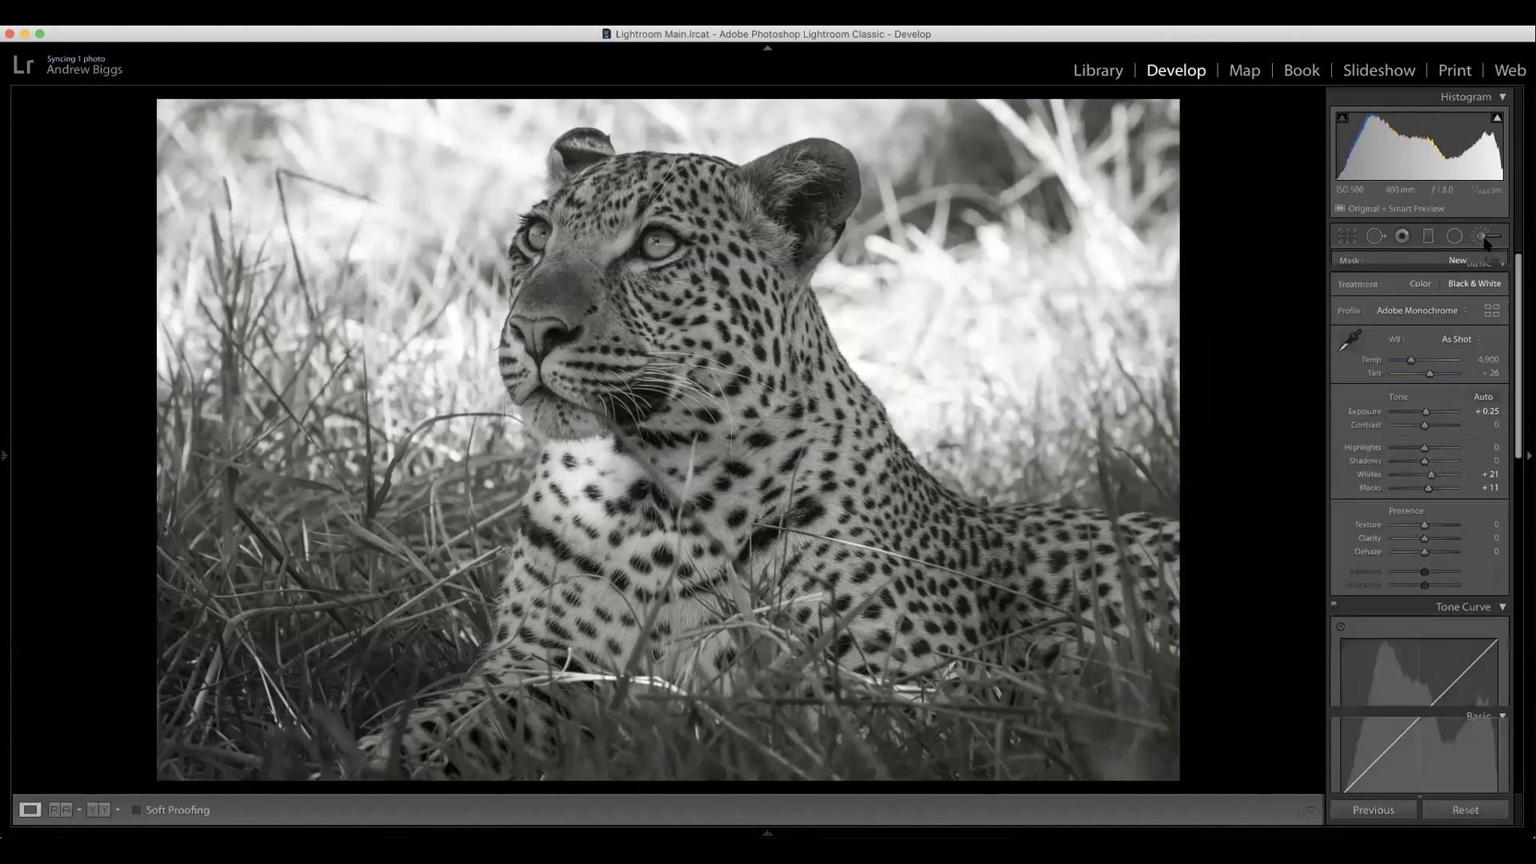